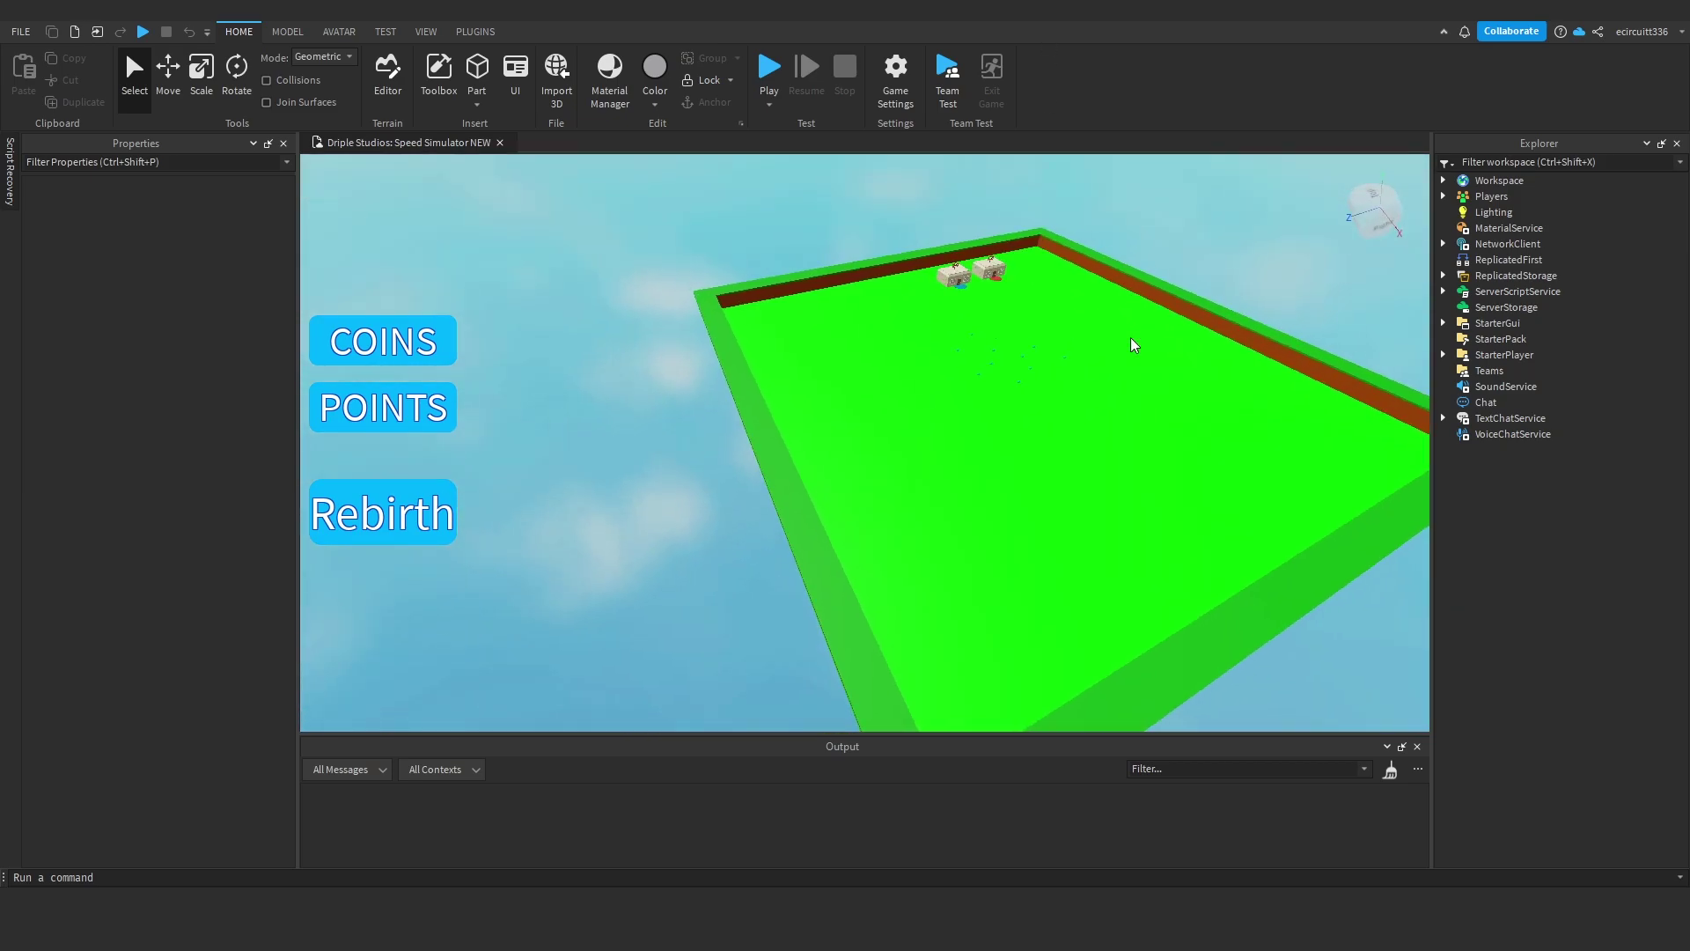
- Move the Spawn model into the IslandOne model in the Workspace hierarchy
{"action": "left_click", "coordinate": [1443, 180]}
{"action": "right_click_drag", "start_coordinate": [1230, 256], "coordinate": [1234, 257]}
{"action": "left_click", "coordinate": [1506, 292]}
{"action": "left_click", "coordinate": [1508, 277], "text": "ctrl"}
{"action": "left_click", "coordinate": [1509, 294]}
{"action": "left_click_drag", "start_coordinate": [1515, 290], "coordinate": [1510, 276]}
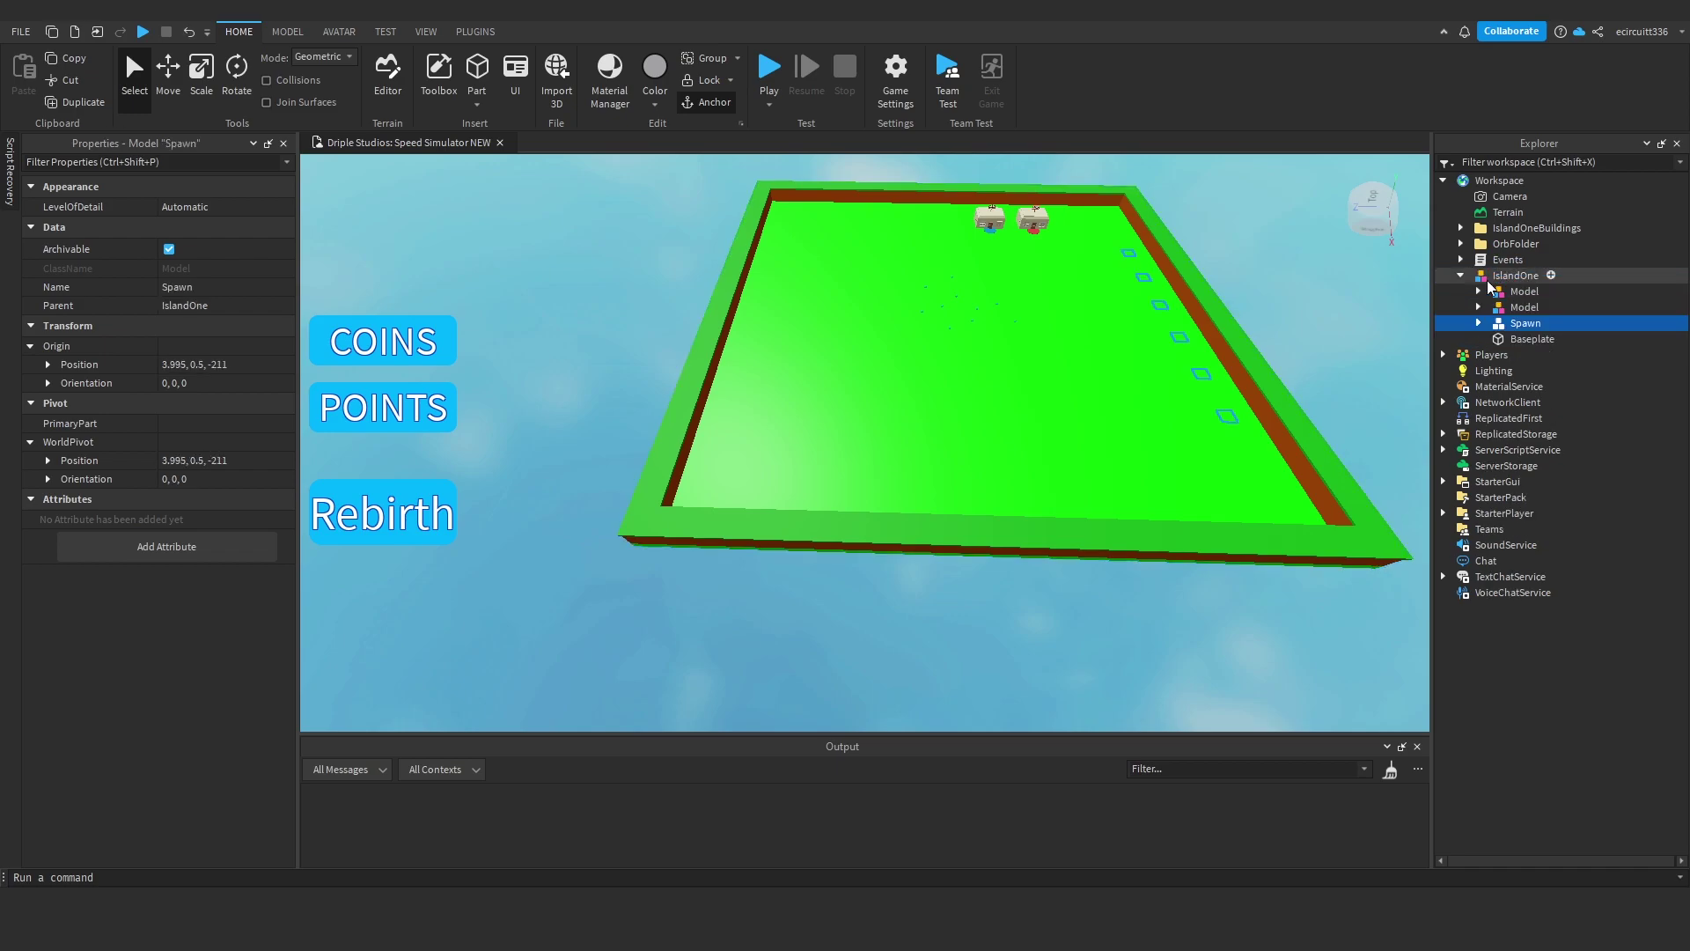
{"action": "left_click", "coordinate": [1499, 261]}
{"action": "left_click", "coordinate": [1462, 276]}
- Group the IslandOne model, IslandOneBuildings and OrbFolder together as a new folder
{"action": "left_click", "coordinate": [1503, 276]}
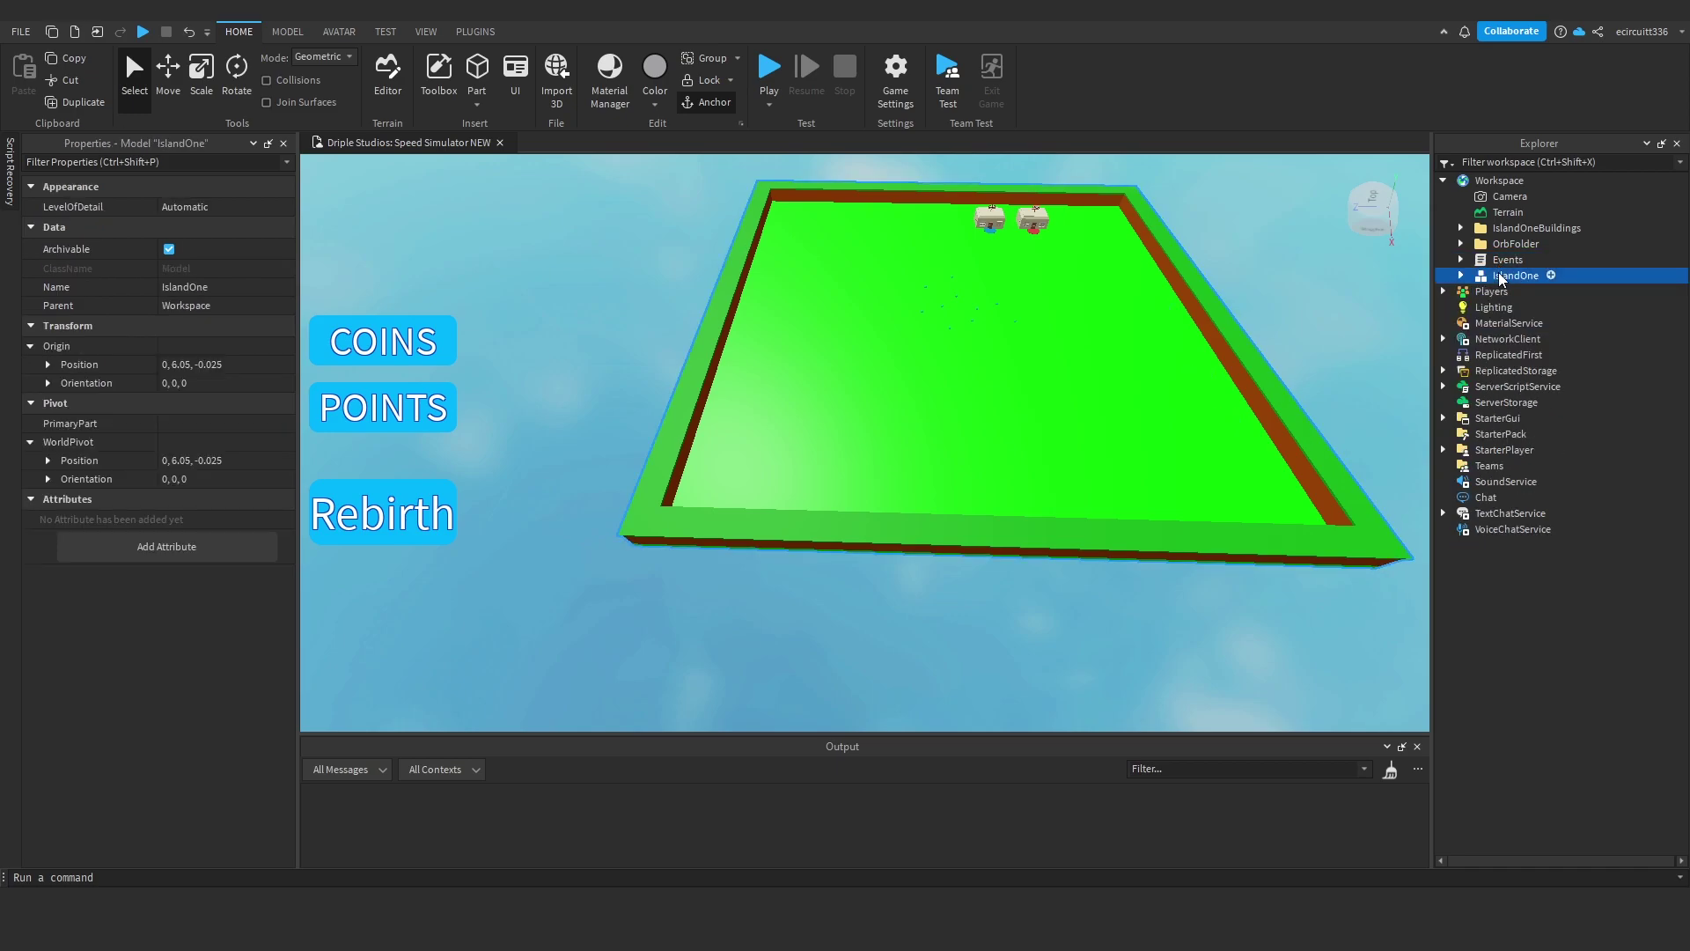
{"action": "left_click", "coordinate": [1503, 229], "text": "ctrl"}
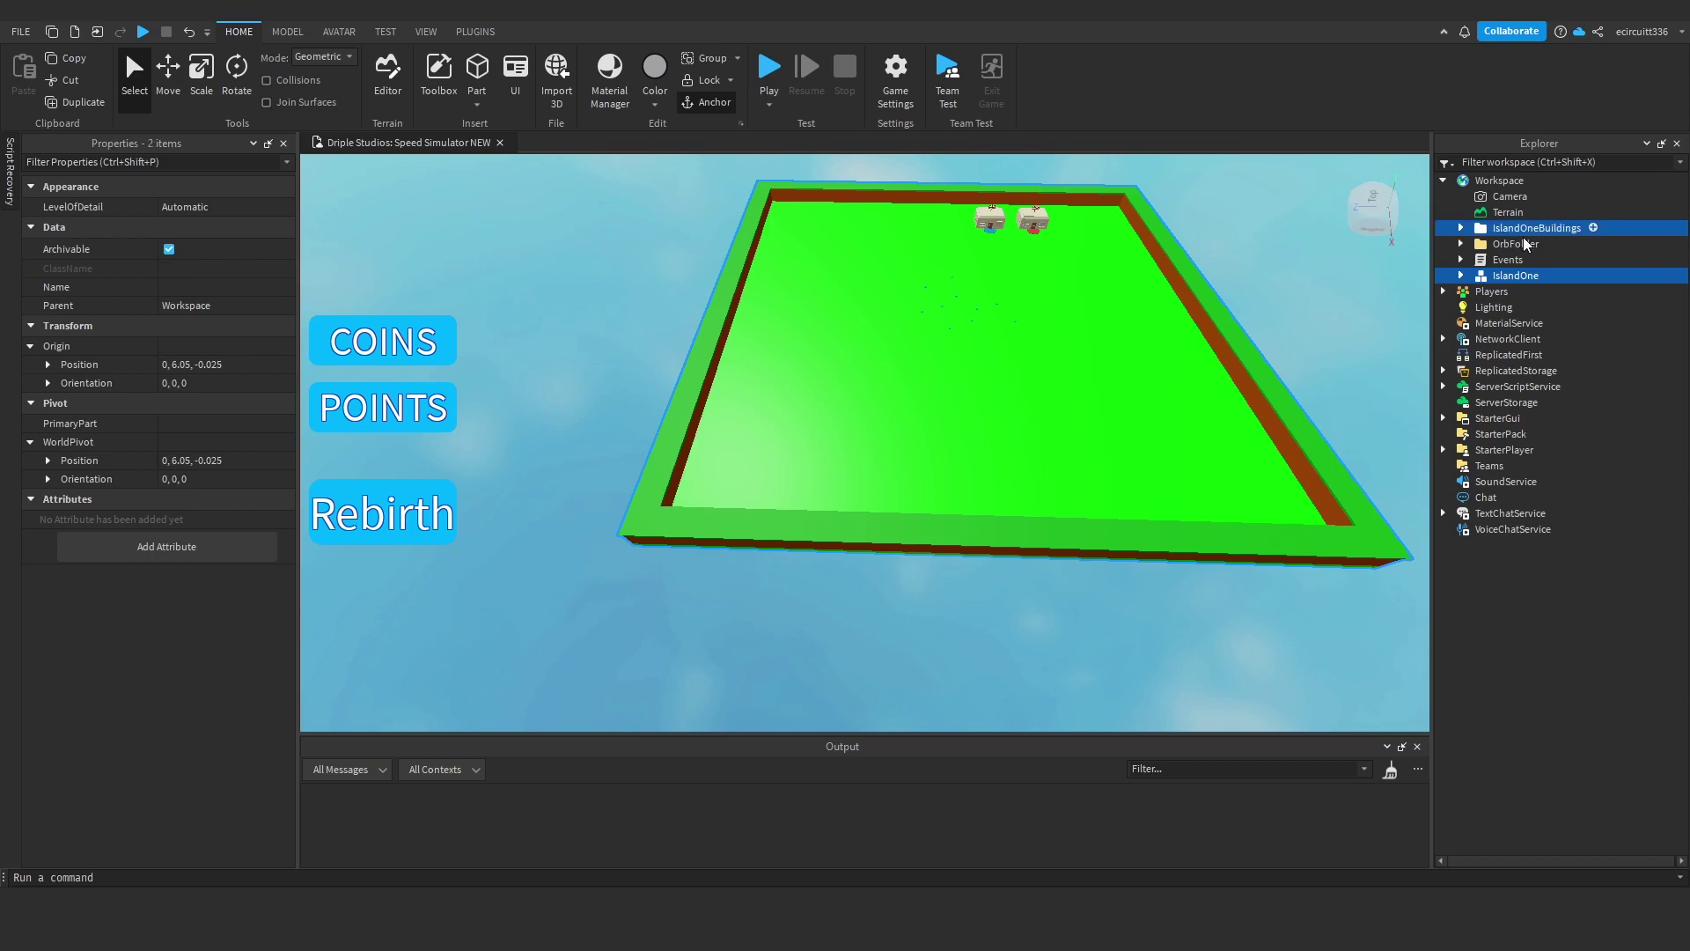
{"action": "right_click", "coordinate": [1514, 251]}
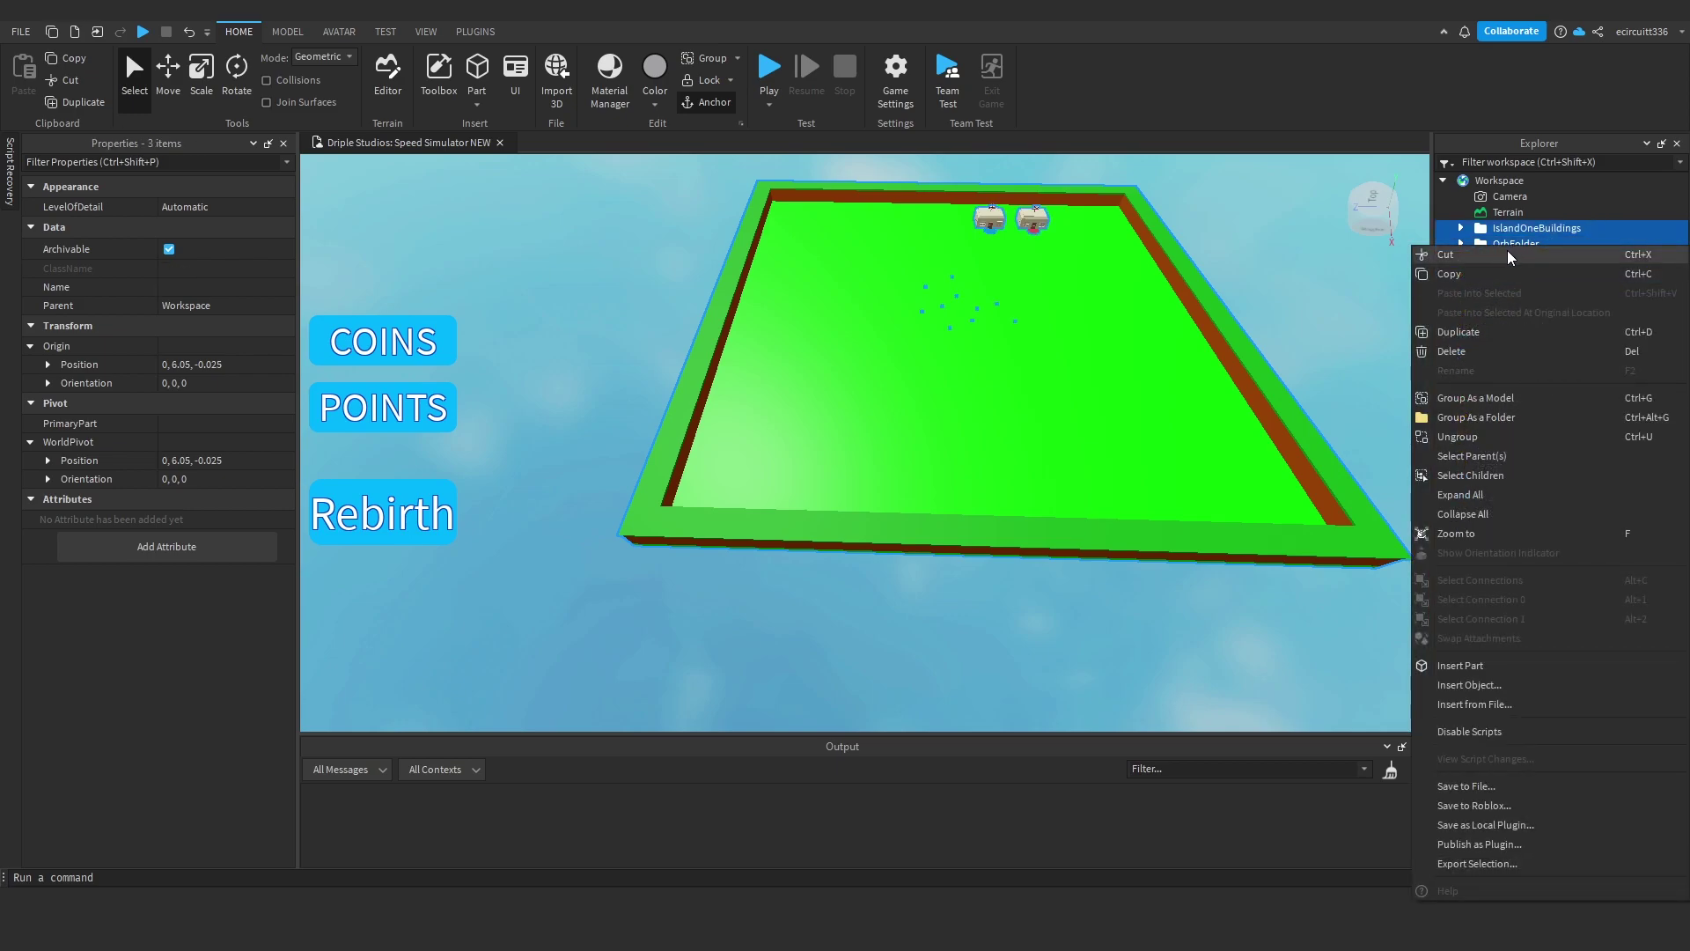
{"action": "left_click", "coordinate": [1488, 417]}
- Rename the new folder as IslandOne and check its contents
{"action": "right_click", "coordinate": [1494, 238]}
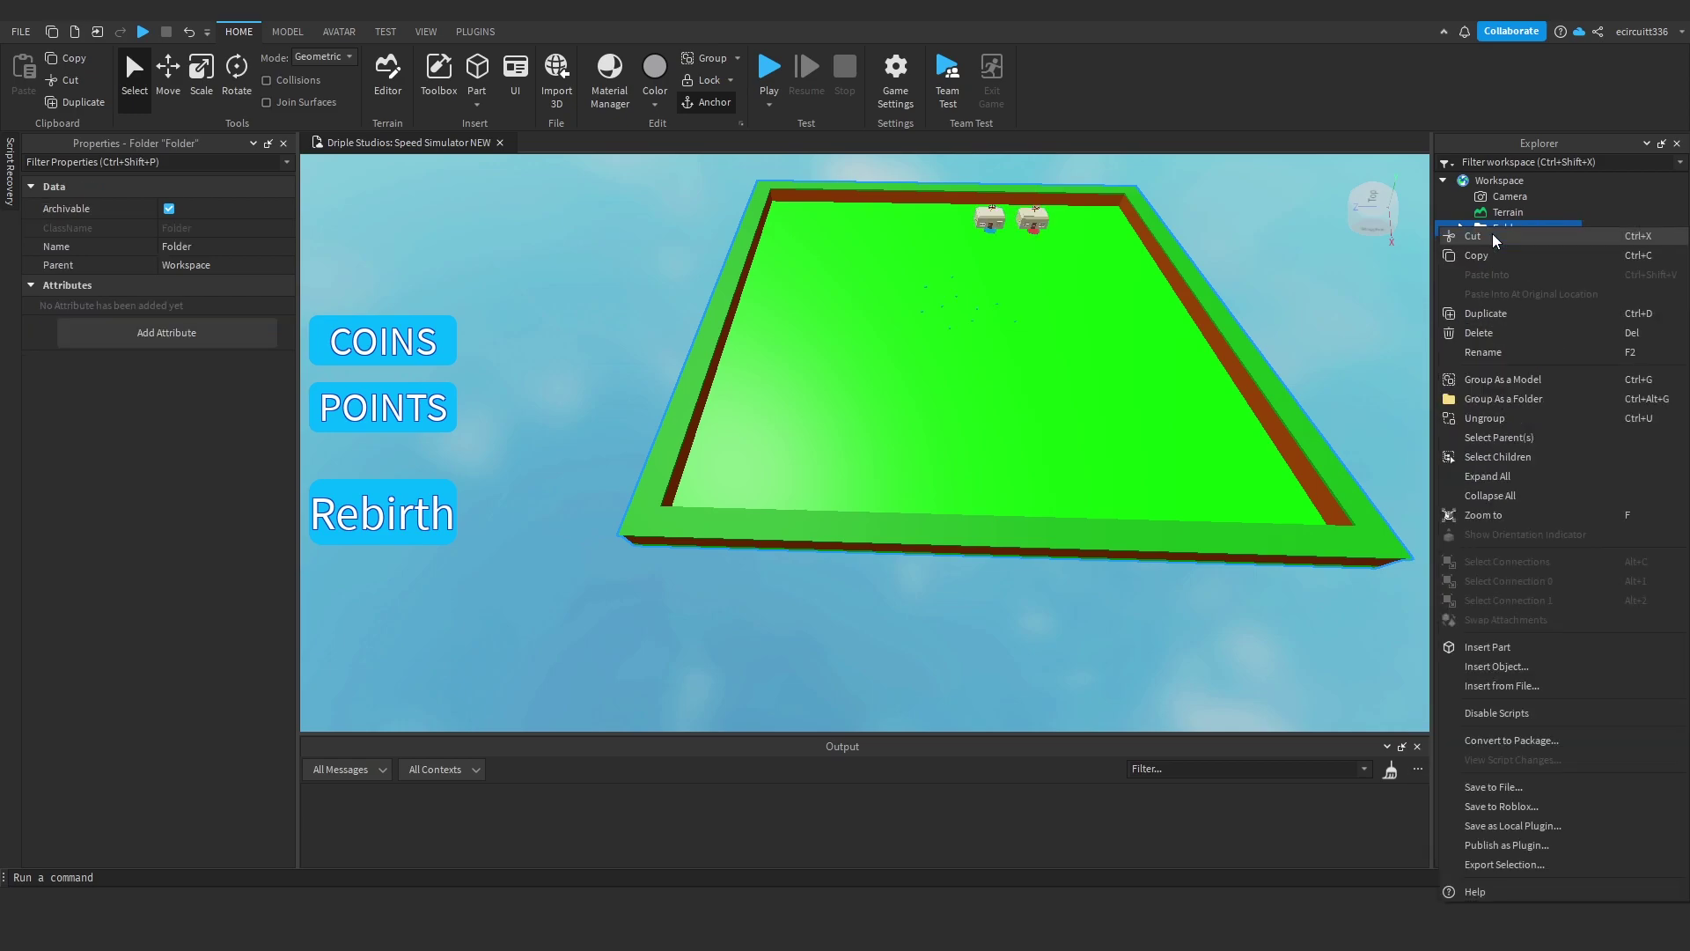
{"action": "left_click", "coordinate": [1507, 352]}
{"action": "type", "text": "IslandOne"}
{"action": "key", "text": "Return"}
{"action": "left_click", "coordinate": [1461, 228]}
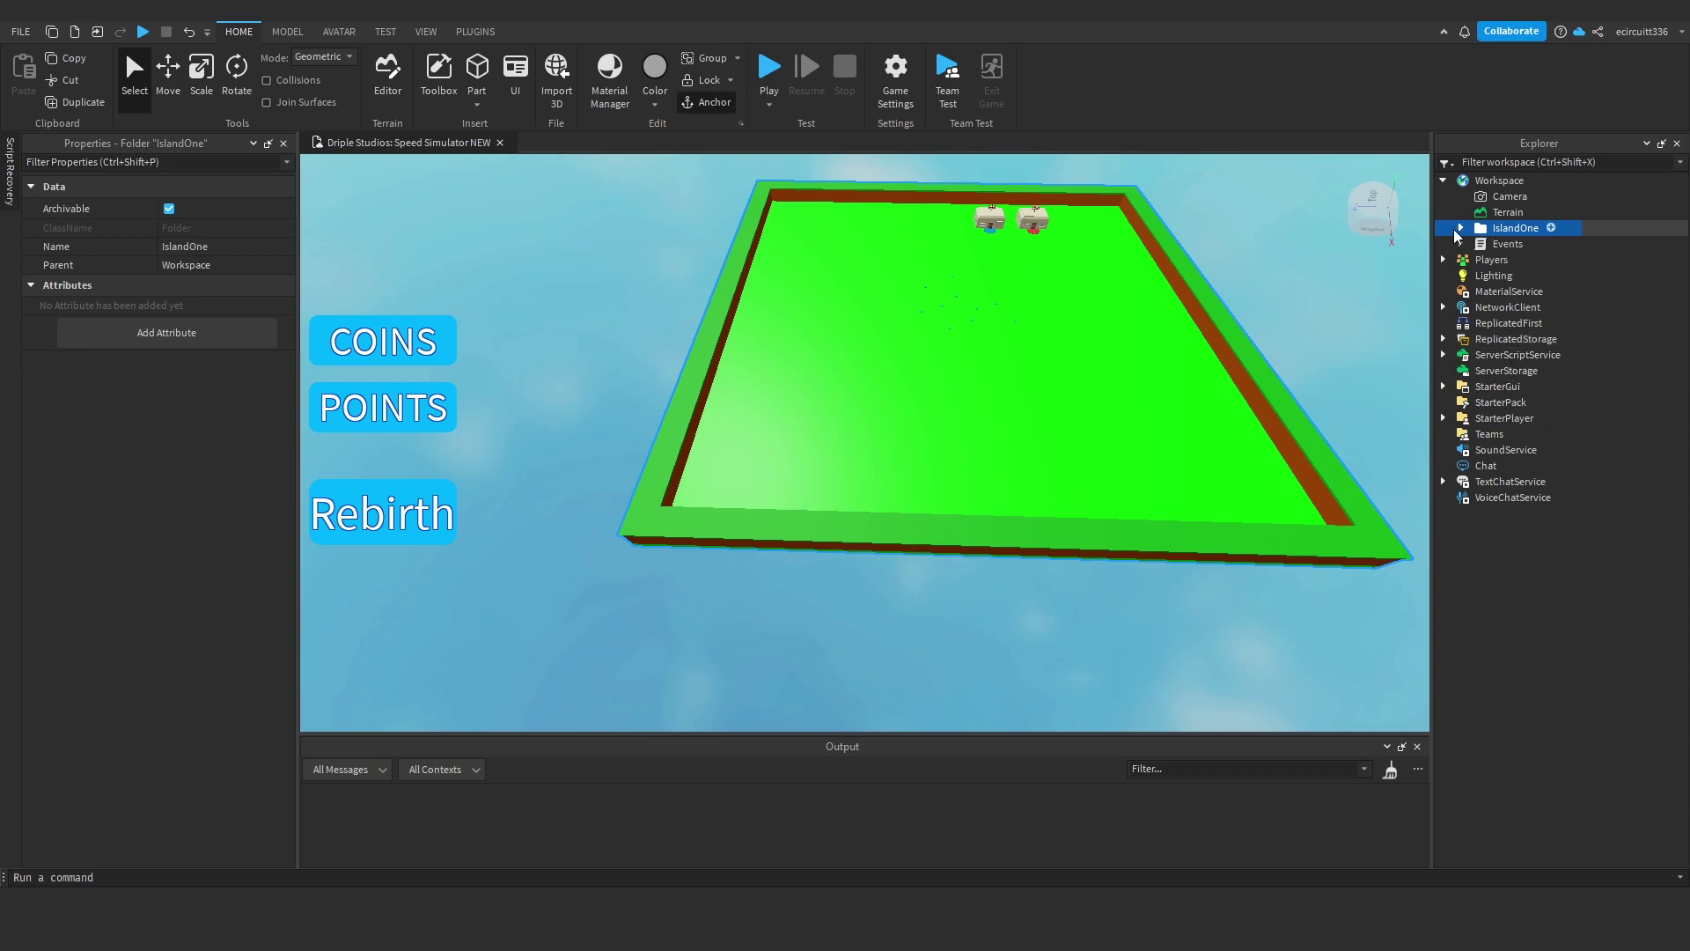
{"action": "left_click", "coordinate": [1460, 228]}
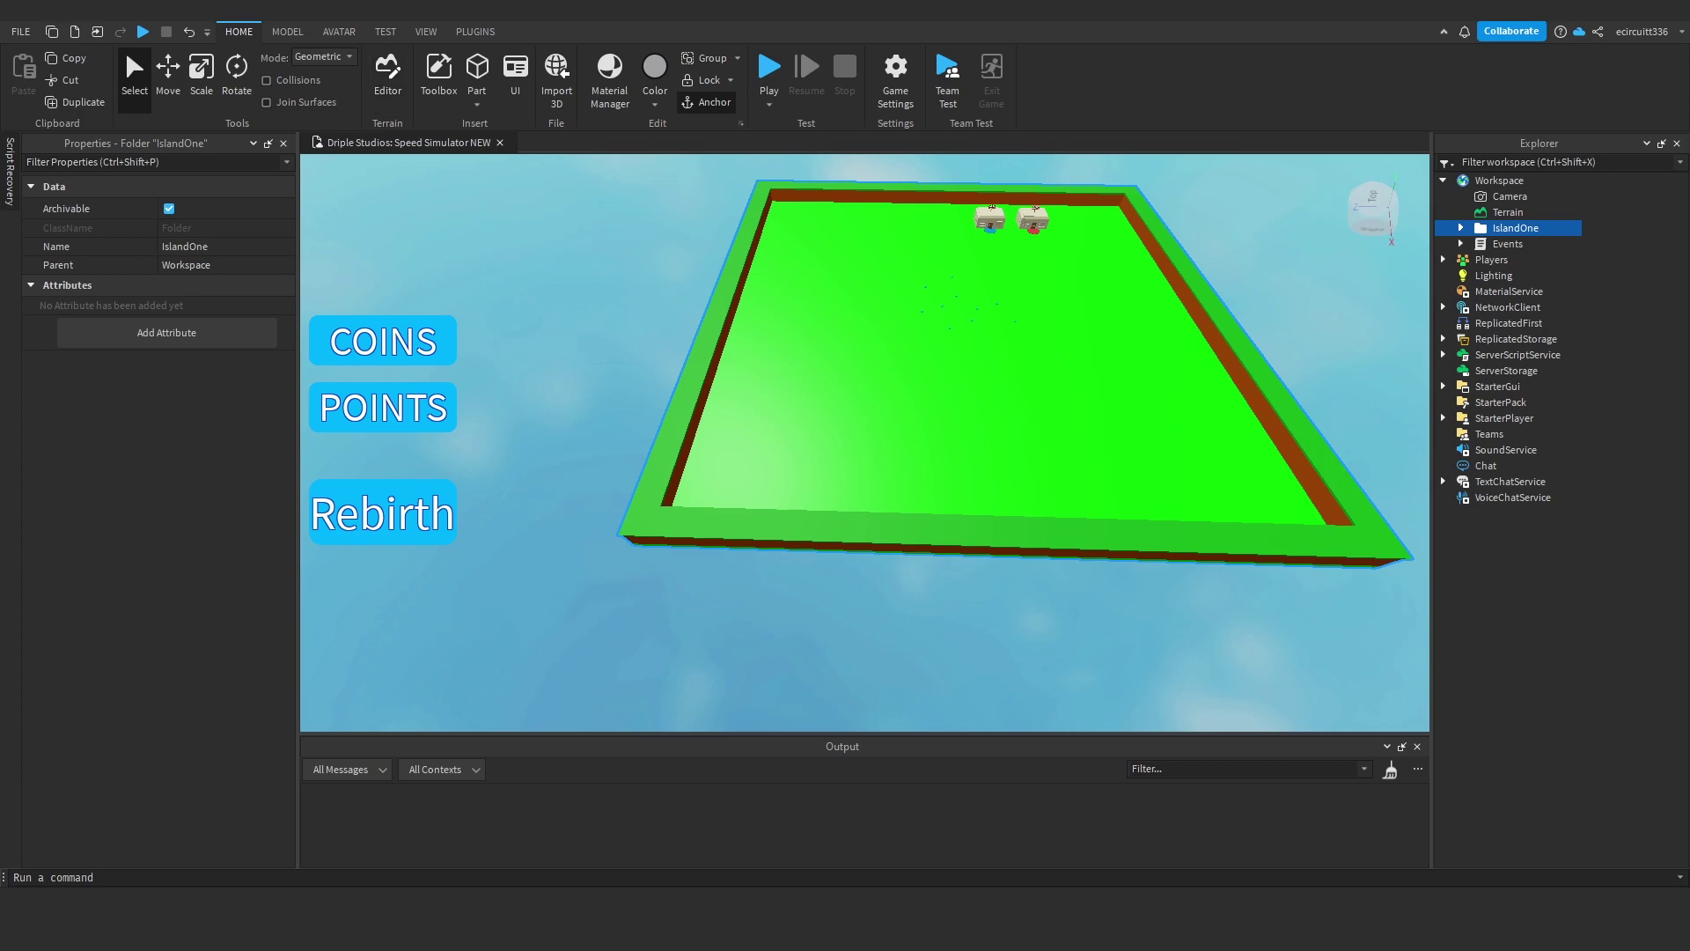
- Run a playtest and open the ExchangeCoins script from its error in the output
{"action": "left_click", "coordinate": [385, 31]}
{"action": "left_click", "coordinate": [33, 69]}
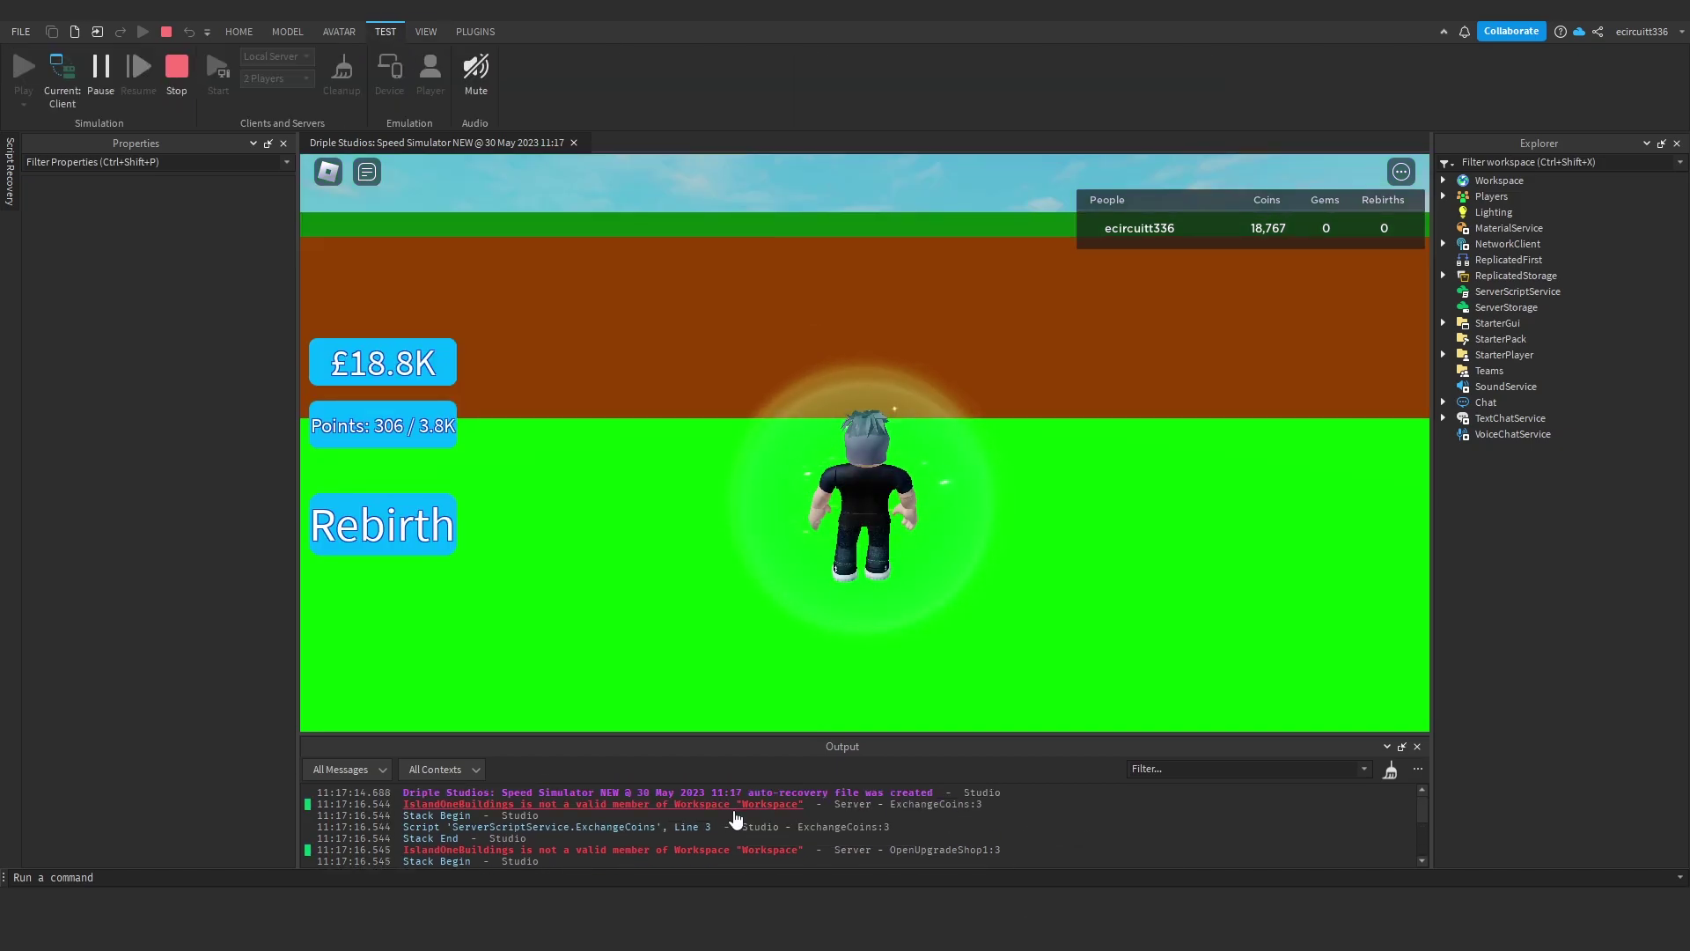
{"action": "left_click", "coordinate": [734, 809]}
{"action": "left_click", "coordinate": [739, 855]}
{"action": "left_click", "coordinate": [738, 806]}
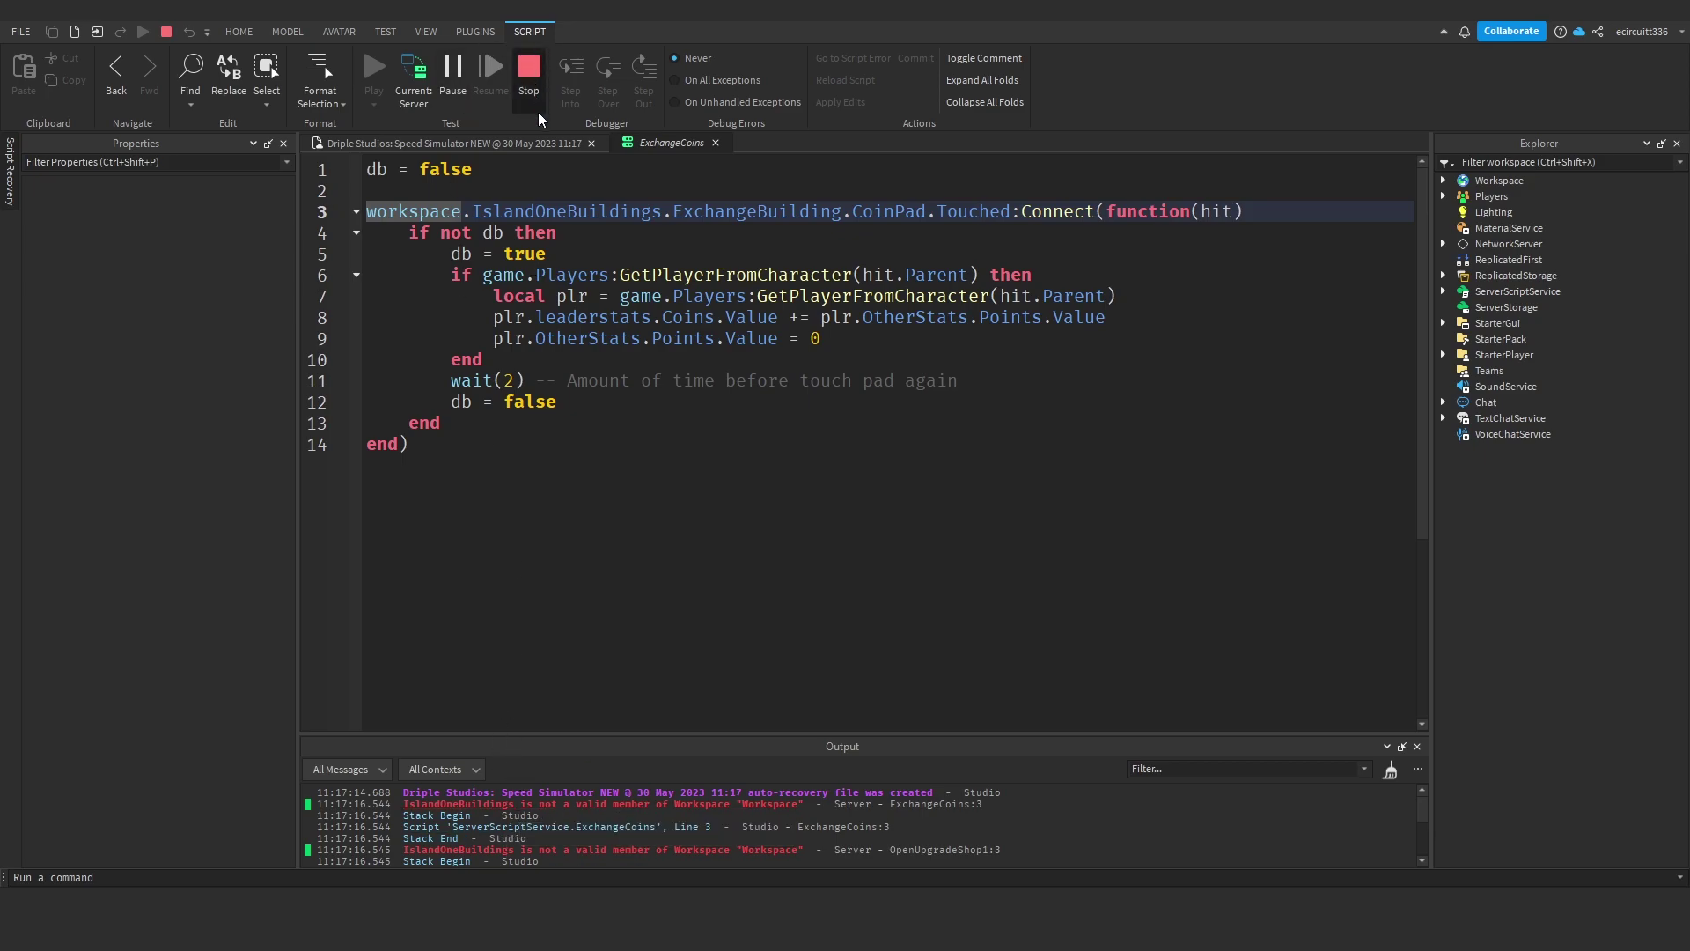
- End the playtest and insert IslandOne before IslandOneBuildings in the CoinPad path on line 3 of ExchangeCoins
{"action": "key", "text": "shift+F5"}
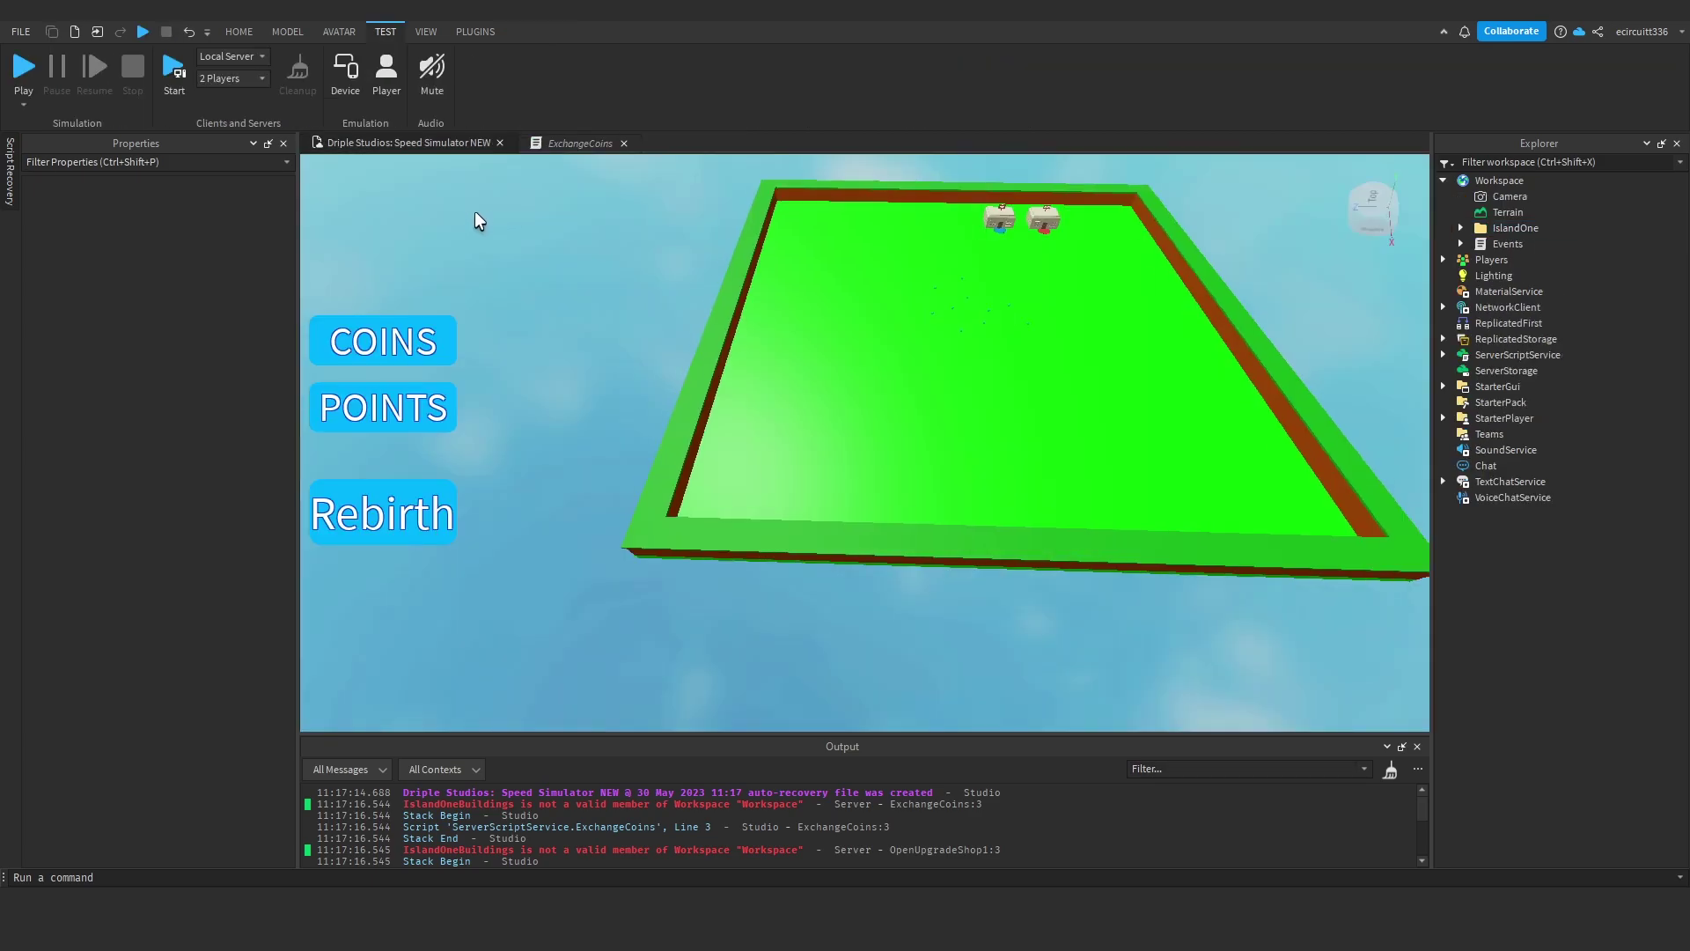
{"action": "left_click", "coordinate": [563, 139]}
{"action": "left_click", "coordinate": [472, 211]}
{"action": "type", "text": "IslandOne..ExchangeBuilding.CoinPad.Touched:Connect(function(hit"}
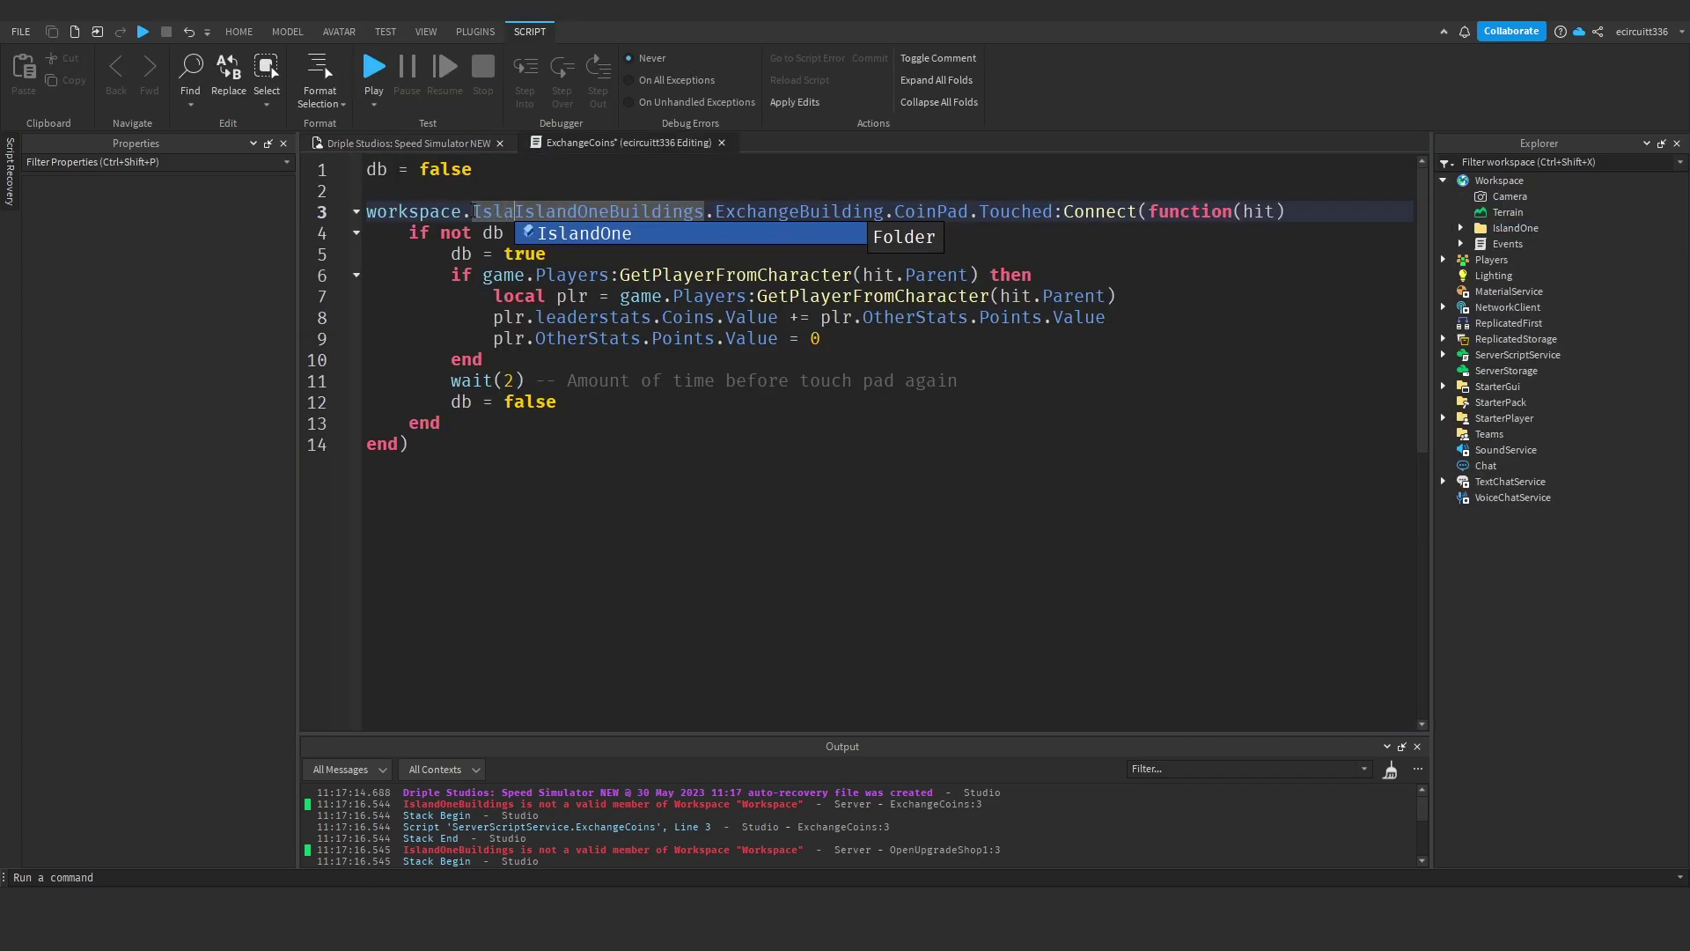
{"action": "key", "text": "Tab"}
{"action": "type", "text": "."}
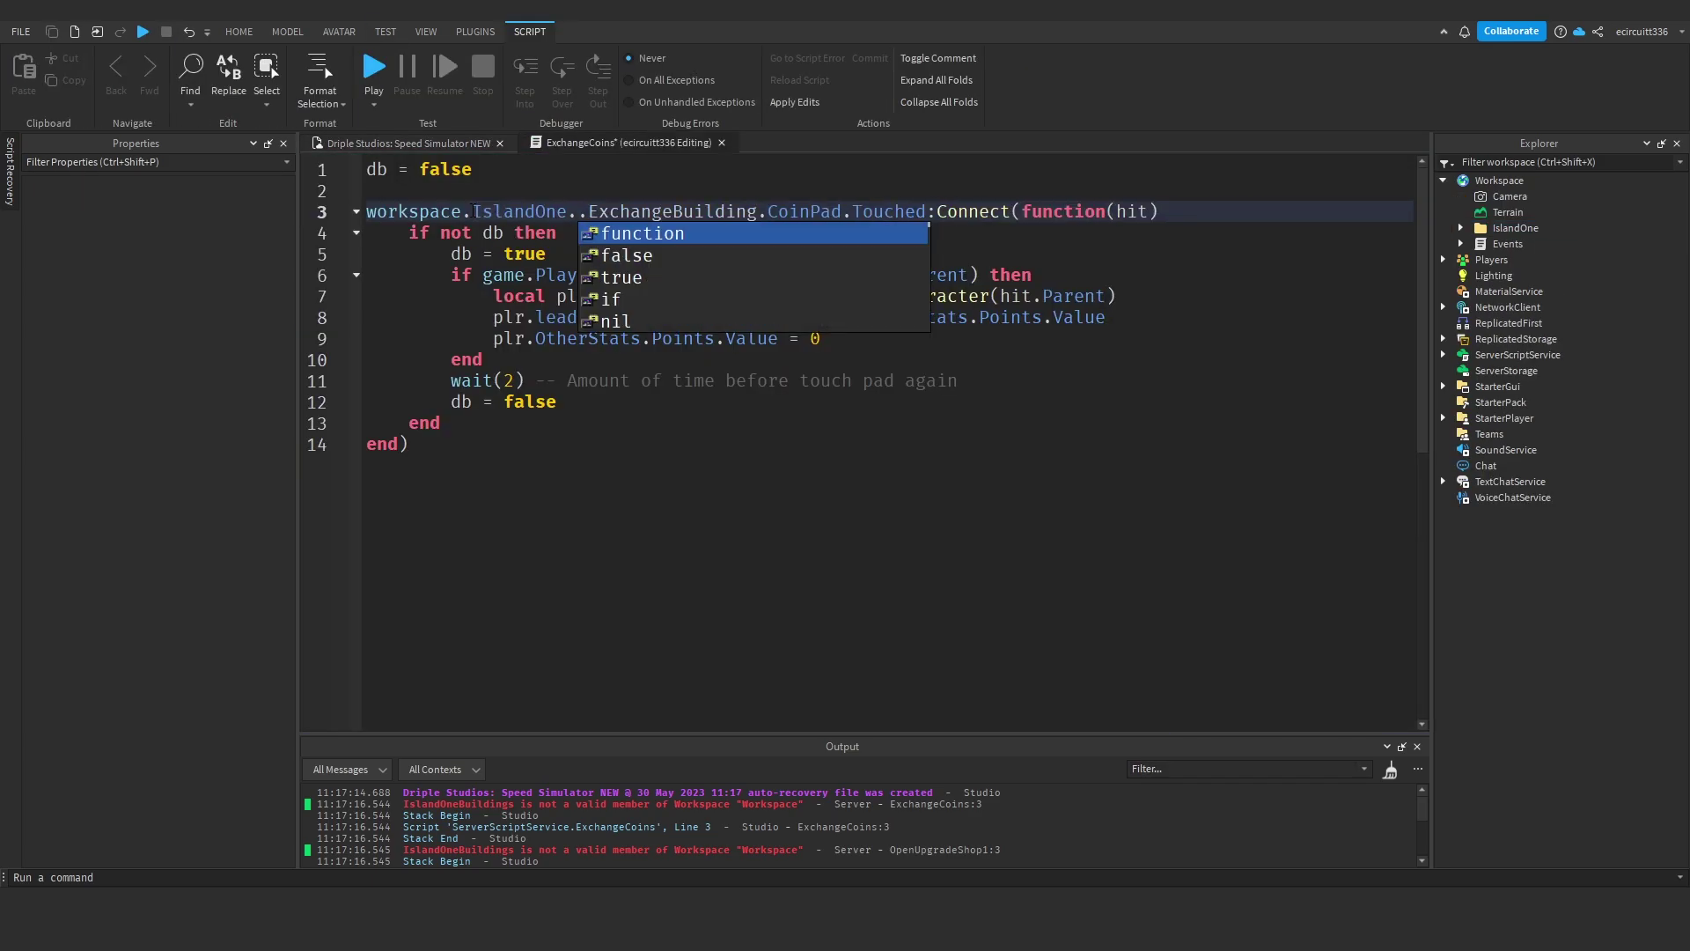
{"action": "type", "text": "Island"}
{"action": "key", "text": "Tab"}
{"action": "left_click", "coordinate": [588, 254]}
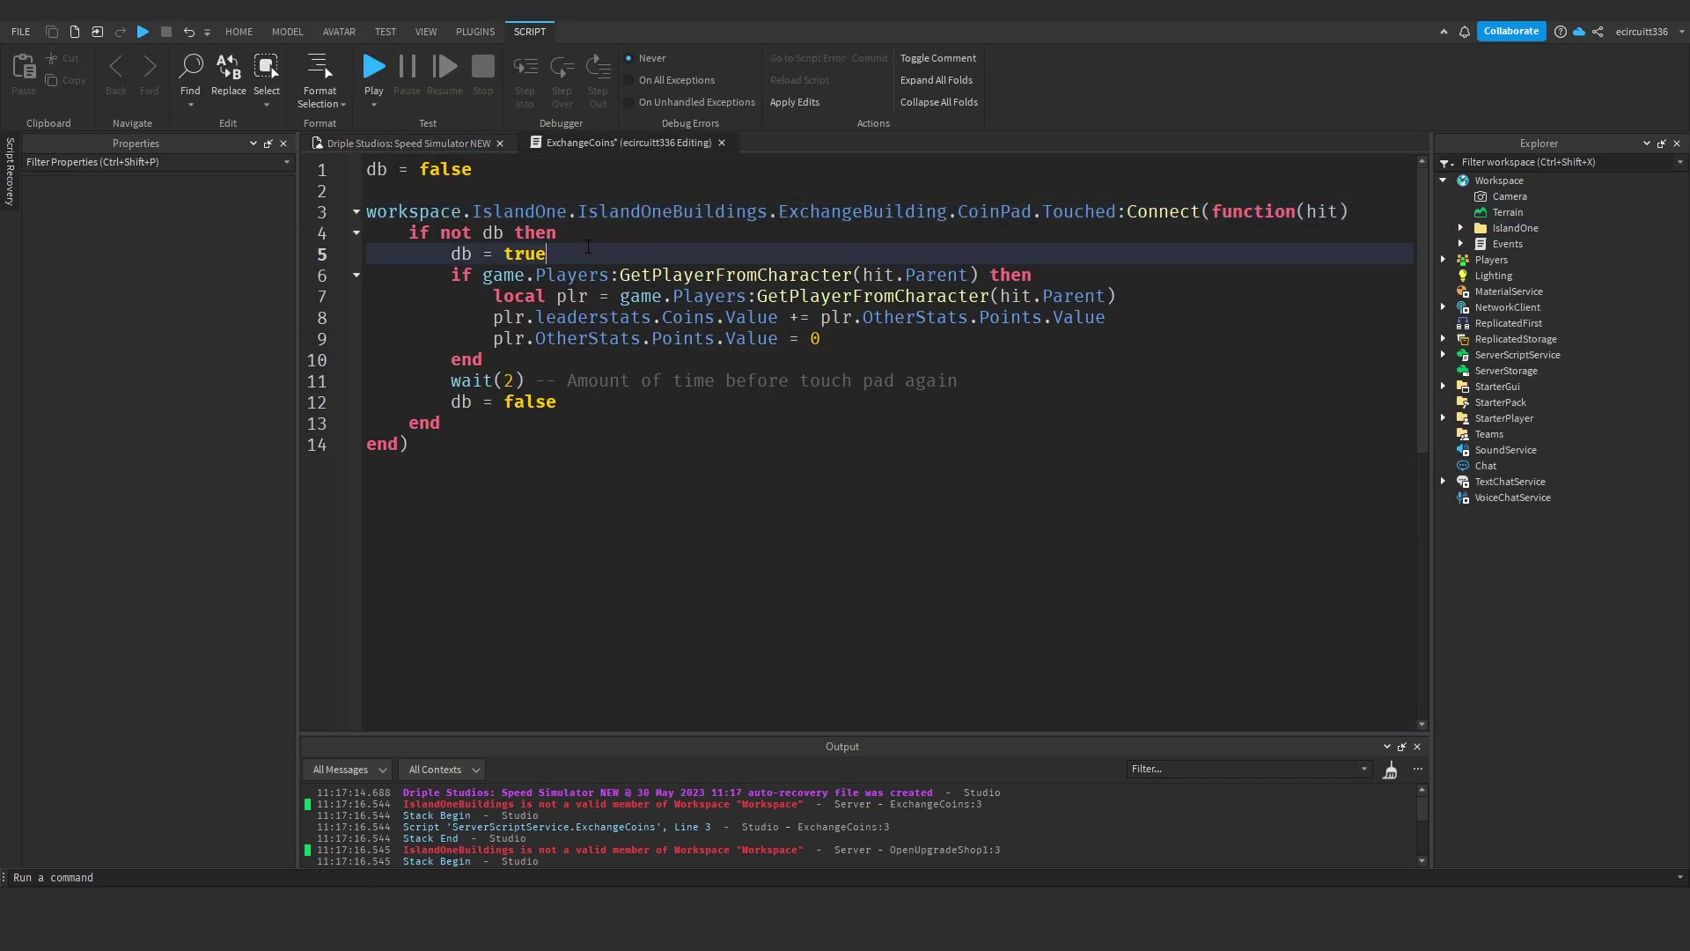
{"action": "left_click", "coordinate": [721, 143]}
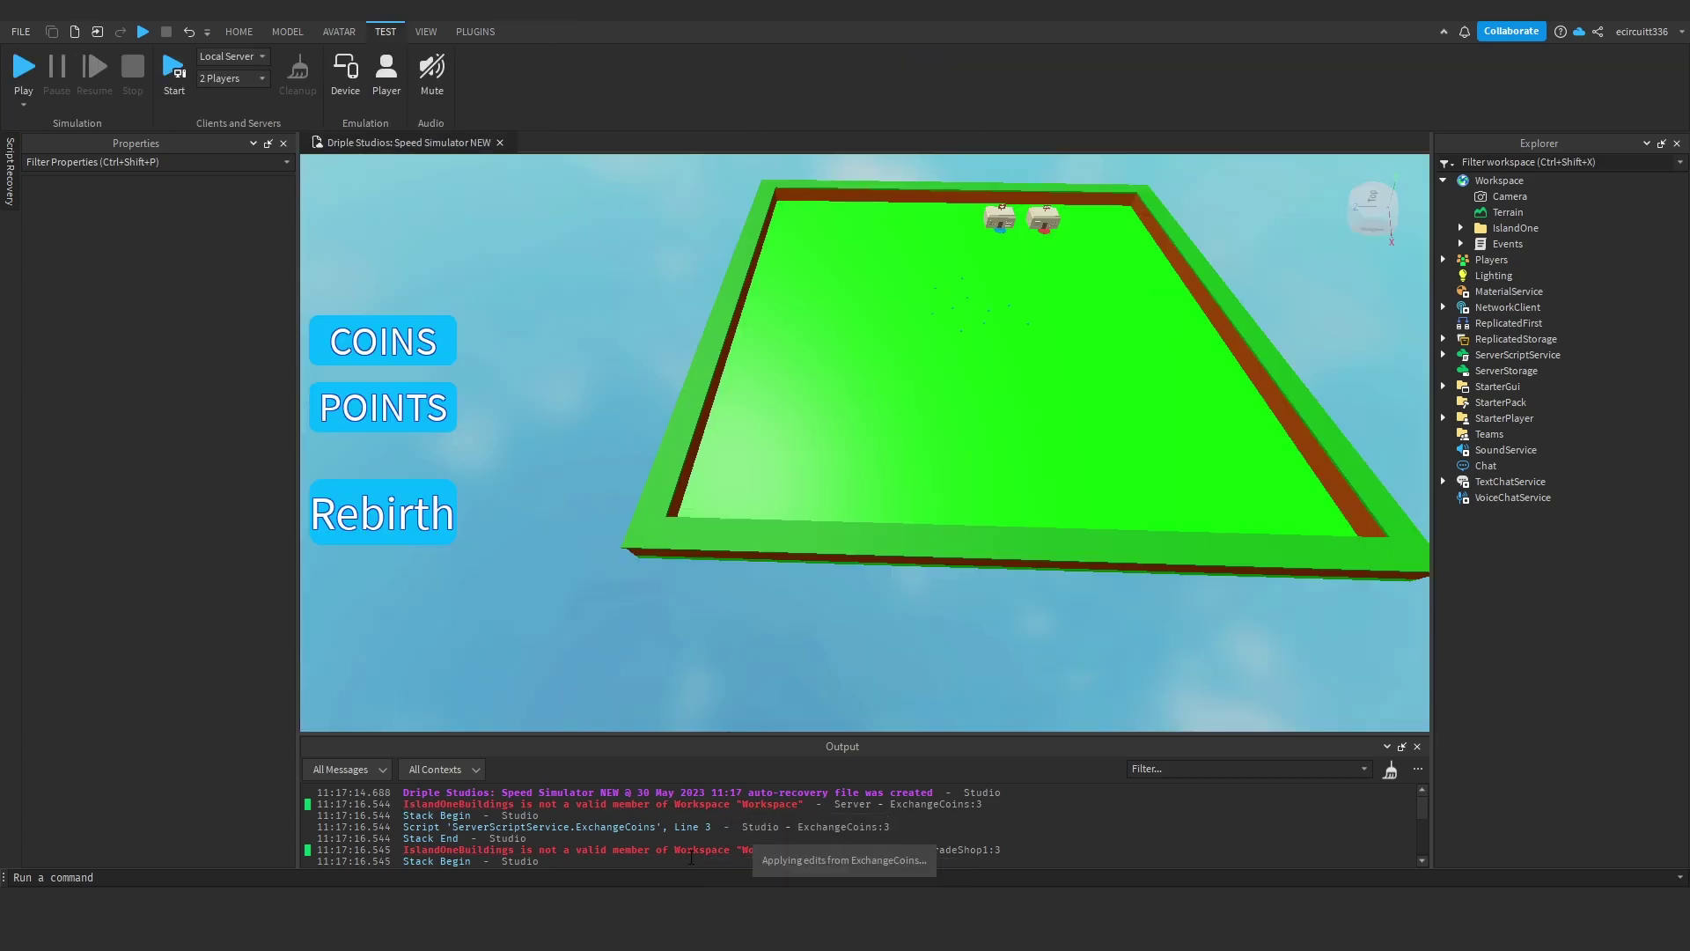
- Insert IslandOne before IslandOneBuildings in the UpgradePad path on line 3 of the OpenUpgradeShop1 script
{"action": "left_click", "coordinate": [692, 851]}
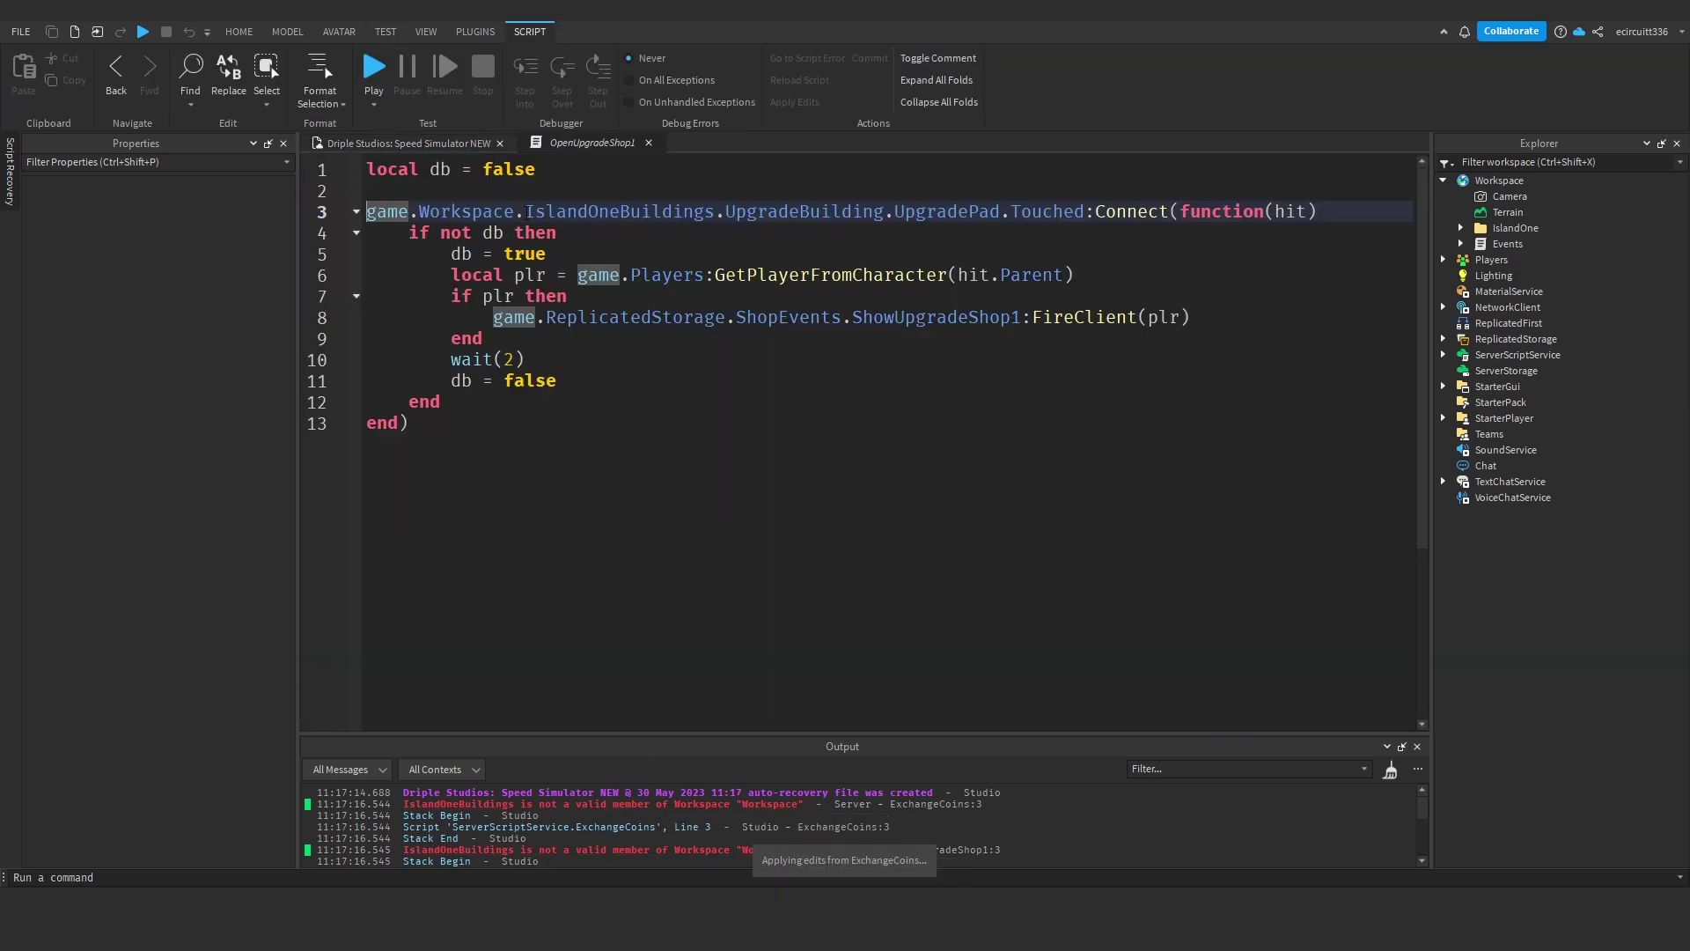
{"action": "left_click", "coordinate": [517, 212]}
{"action": "type", "text": ".IslandOne"}
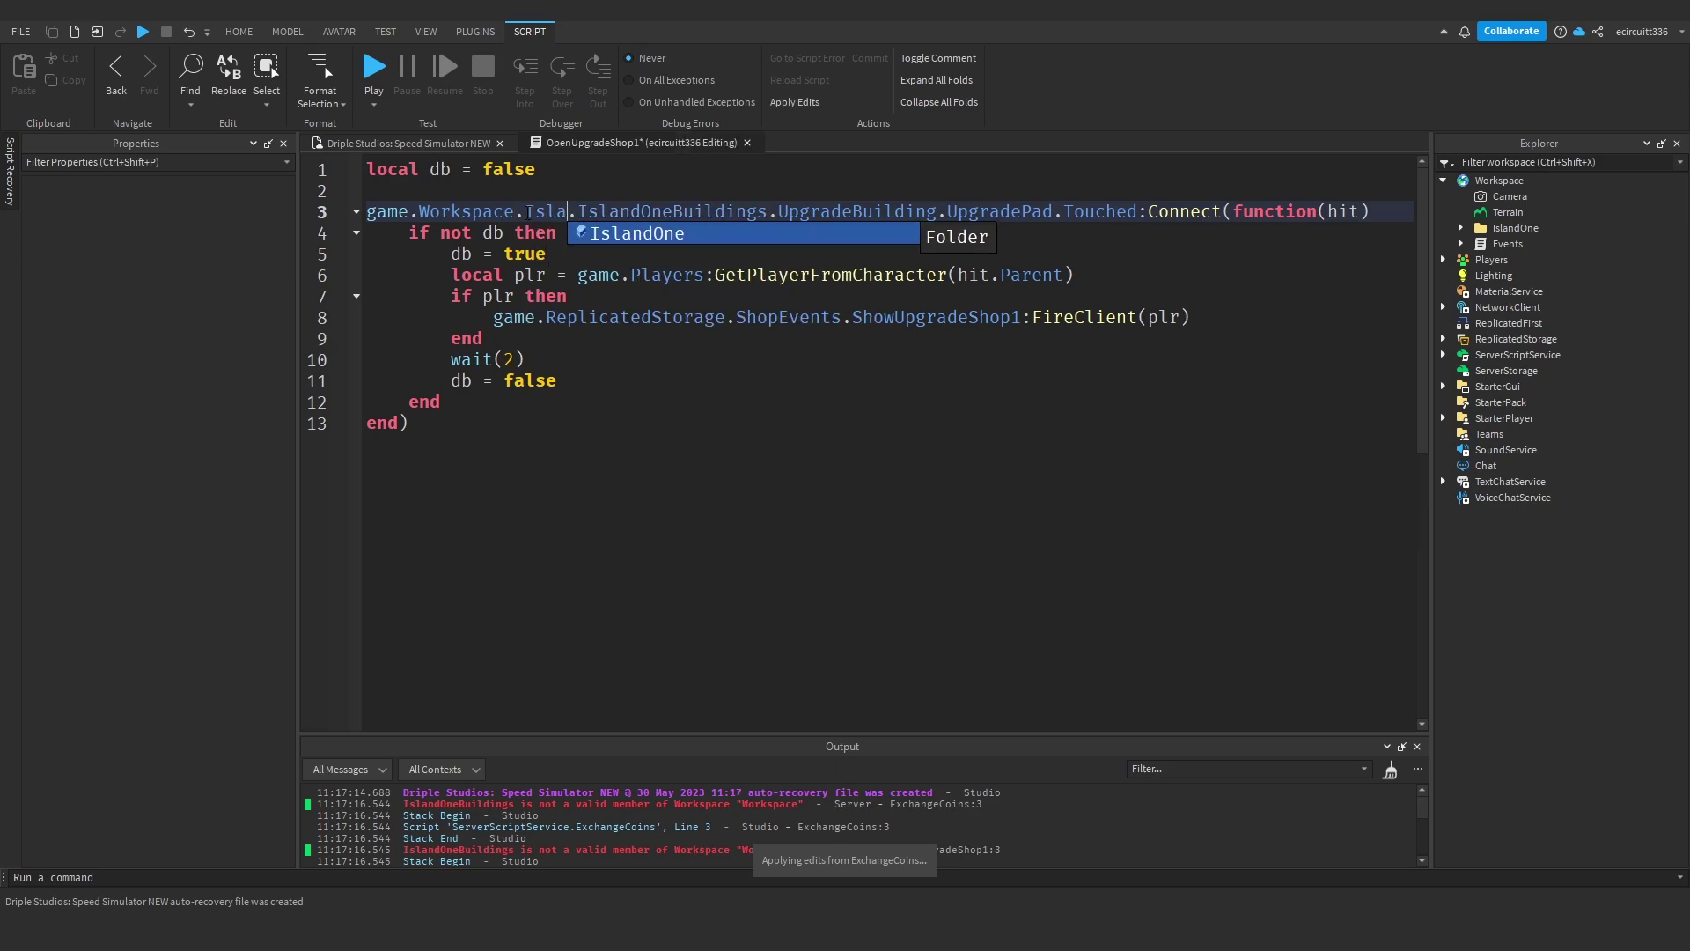
{"action": "left_click", "coordinate": [747, 143]}
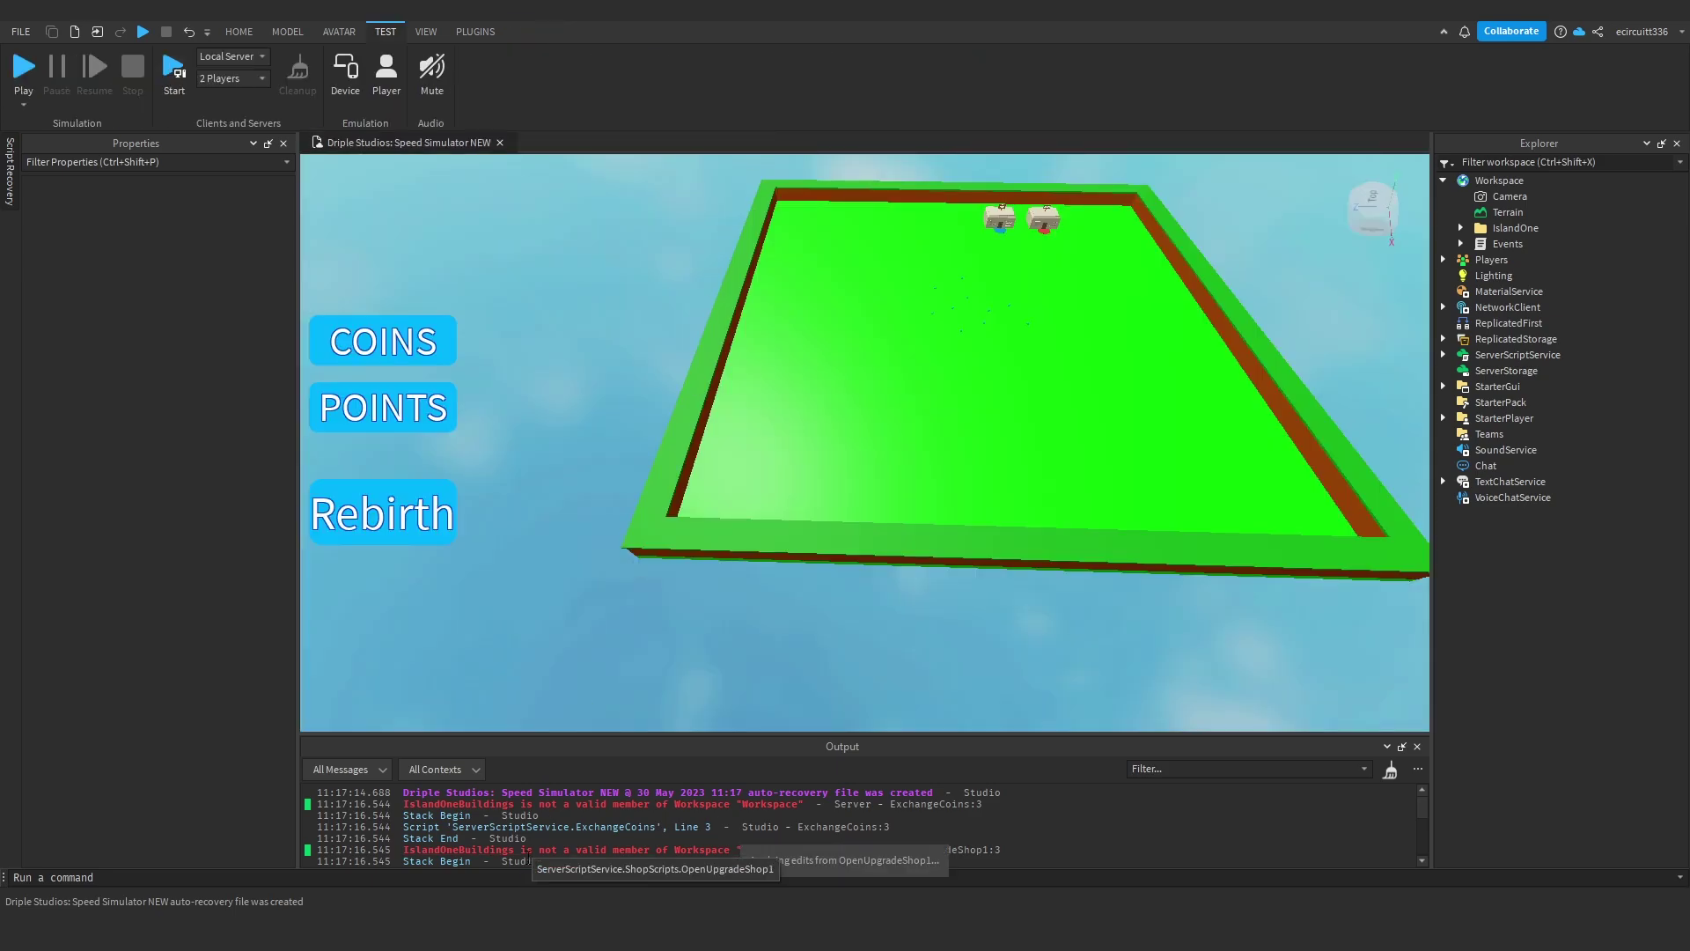
- Trace the LocalScript error to the SellGui Background frame and start another playtest
{"action": "scroll", "coordinate": [561, 842], "scroll_direction": "down", "scroll_amount": 1}
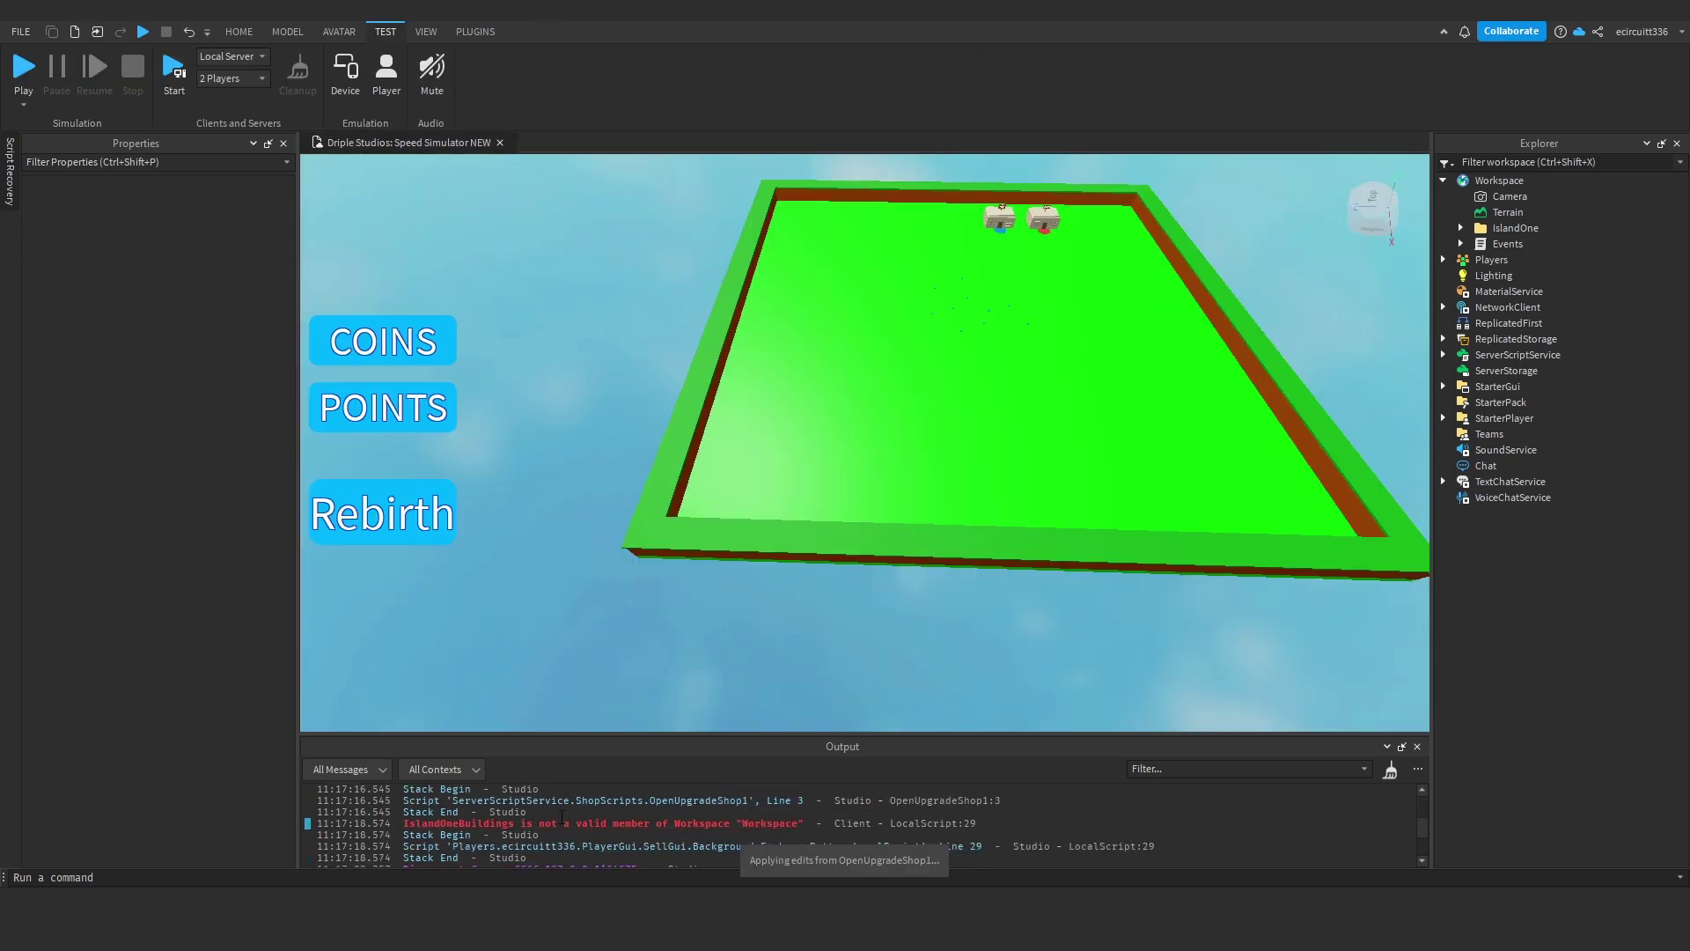
{"action": "triple_click", "coordinate": [566, 819]}
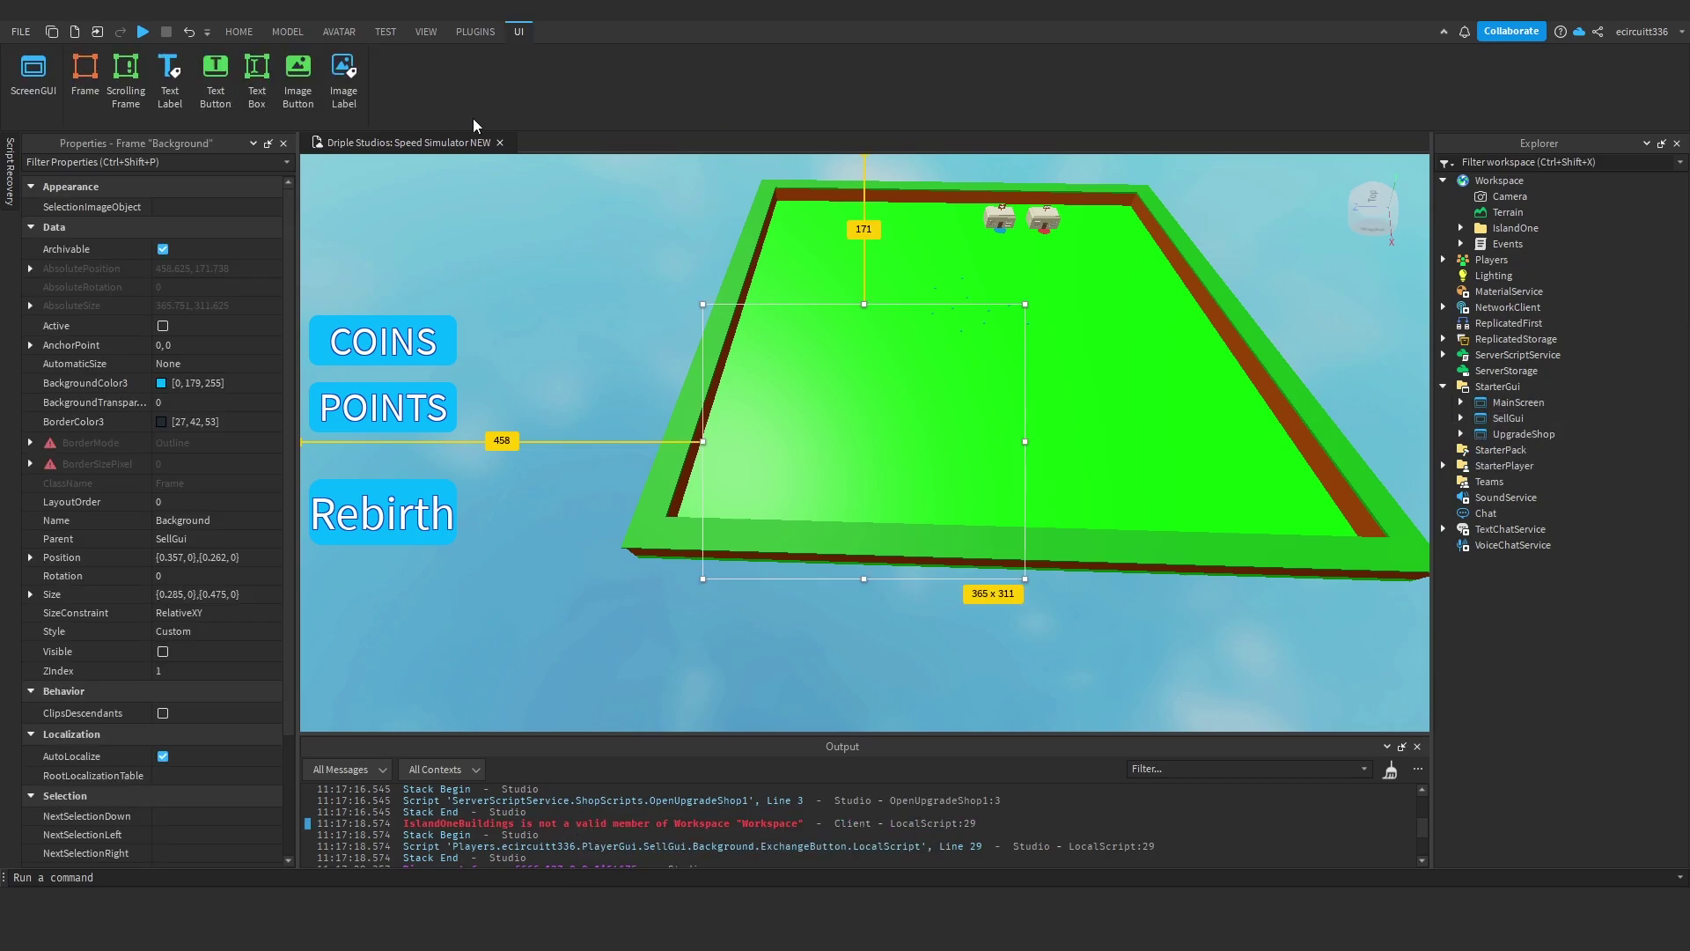
{"action": "left_click", "coordinate": [399, 32]}
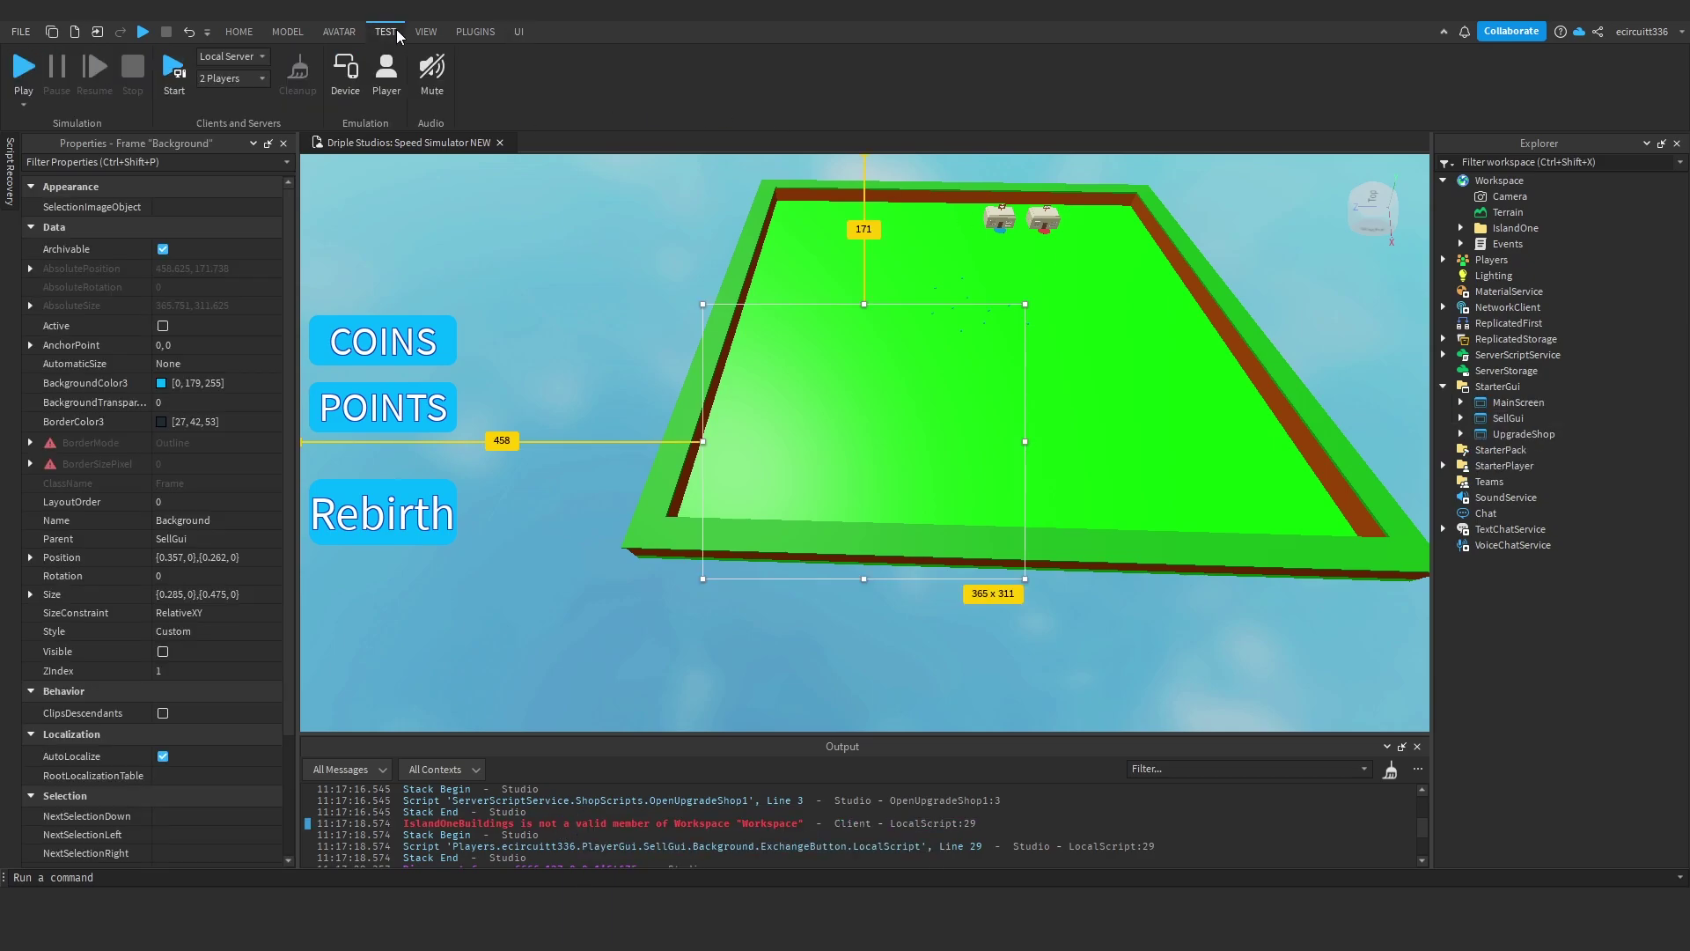
{"action": "left_click", "coordinate": [24, 67]}
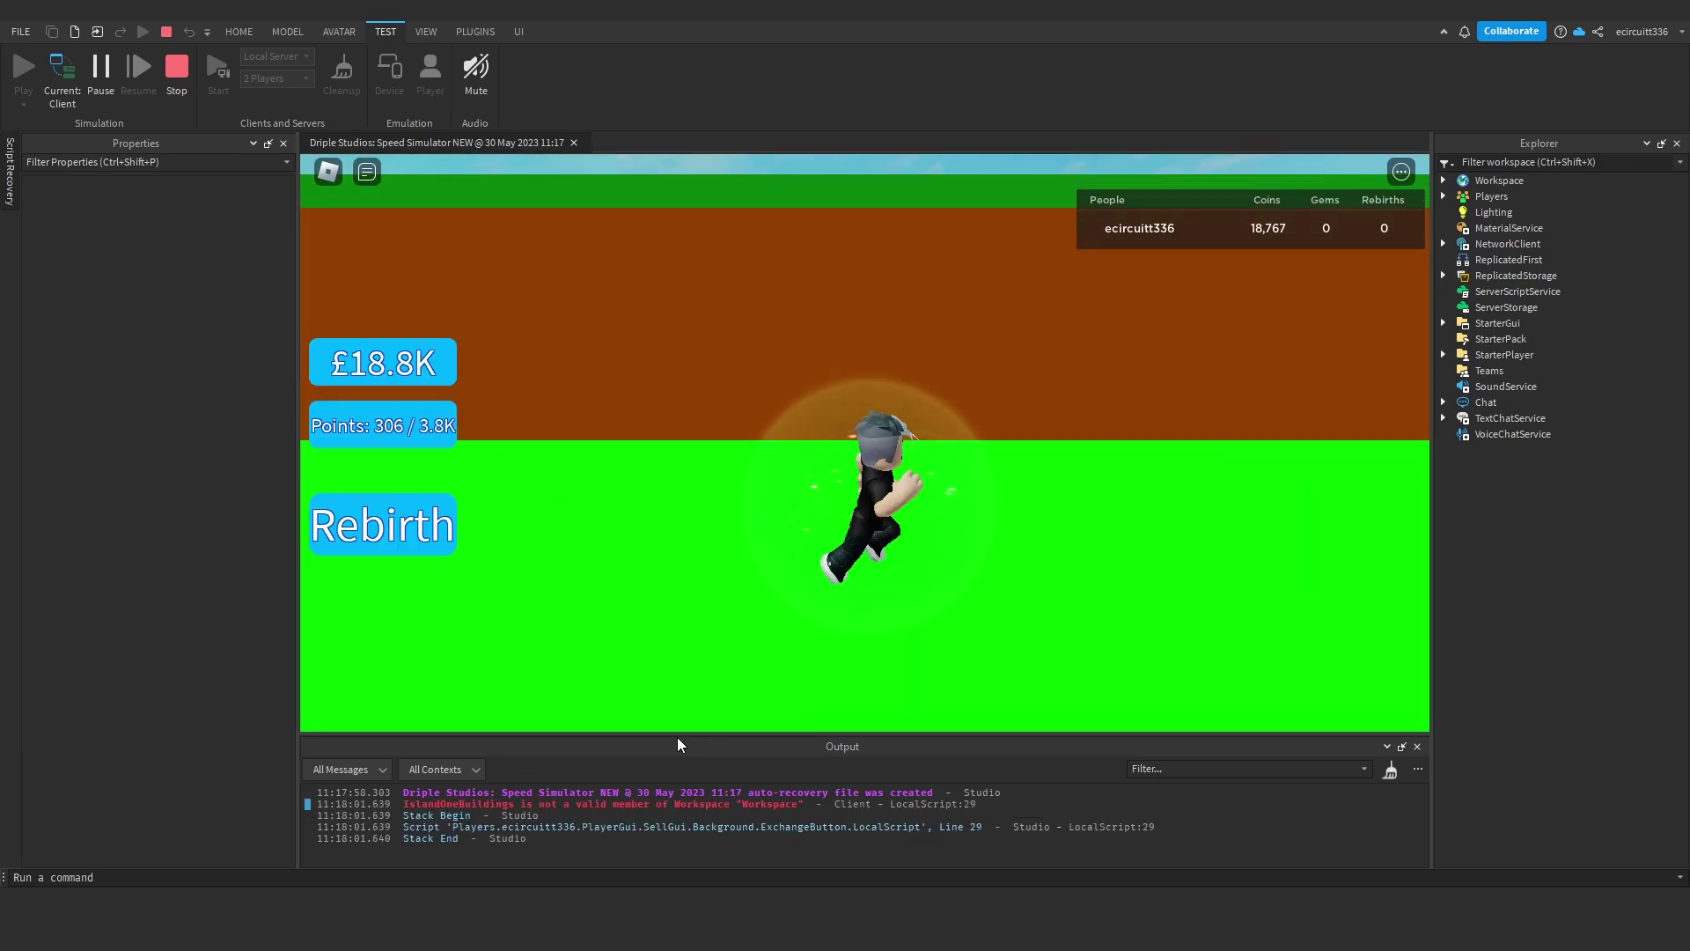
- Open the failing LocalScript from the output error and review its IslandOneBuildings references
{"action": "right_click", "coordinate": [592, 782]}
{"action": "left_click", "coordinate": [630, 801]}
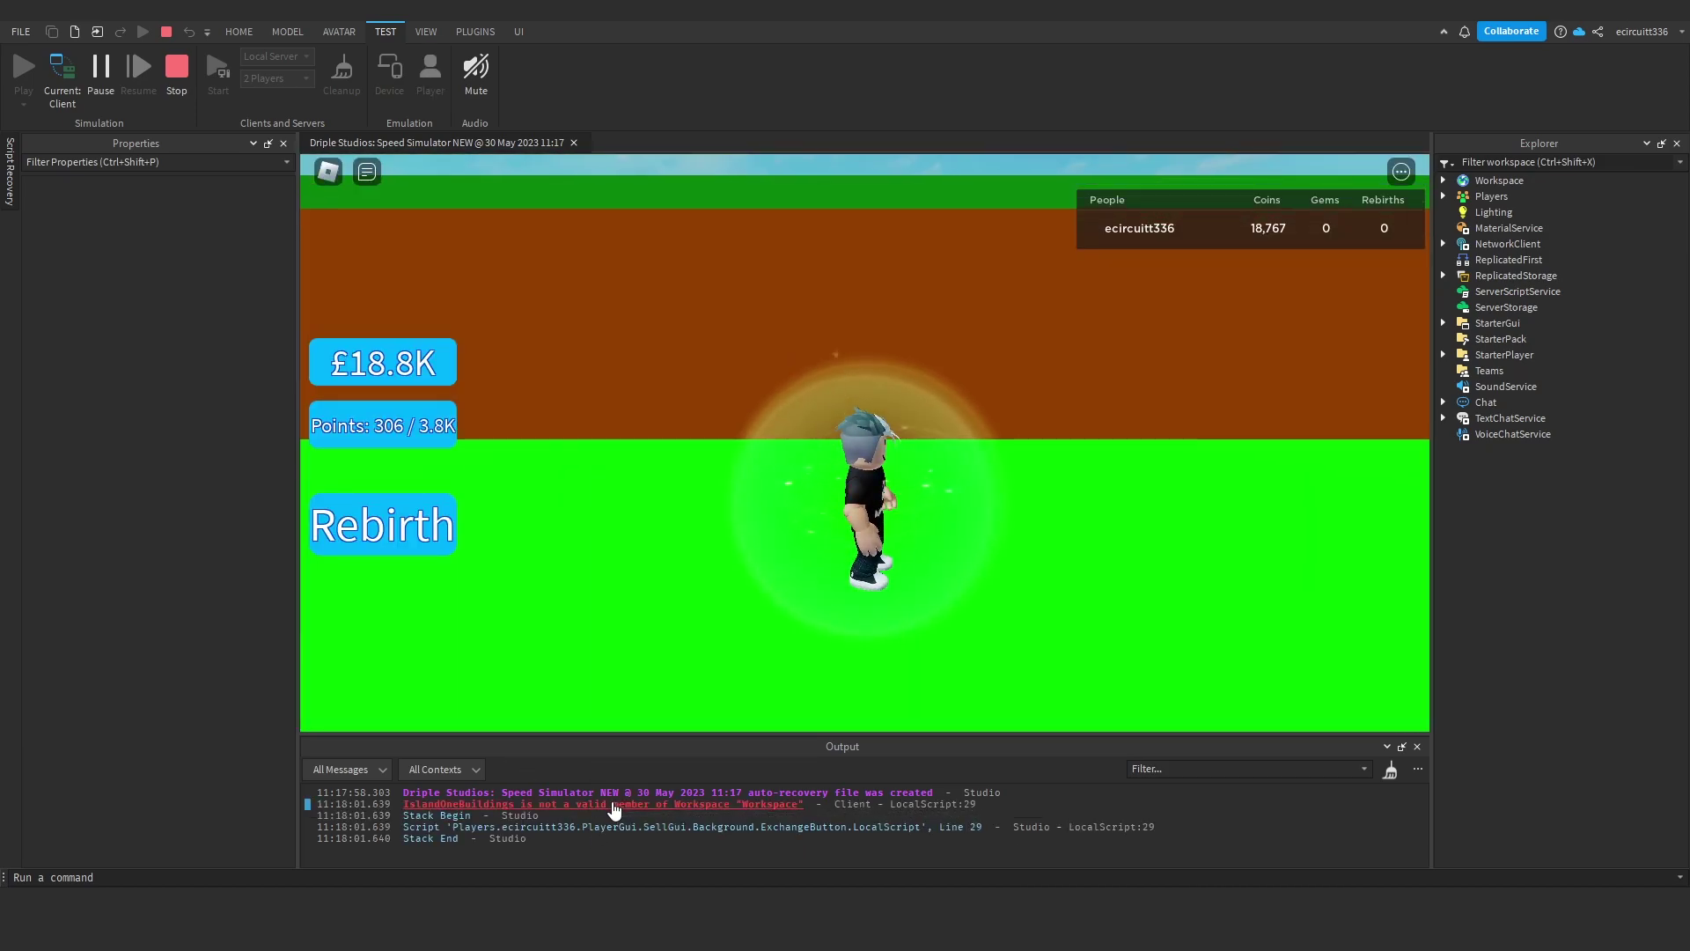
{"action": "left_click", "coordinate": [631, 803]}
{"action": "left_click", "coordinate": [615, 187]}
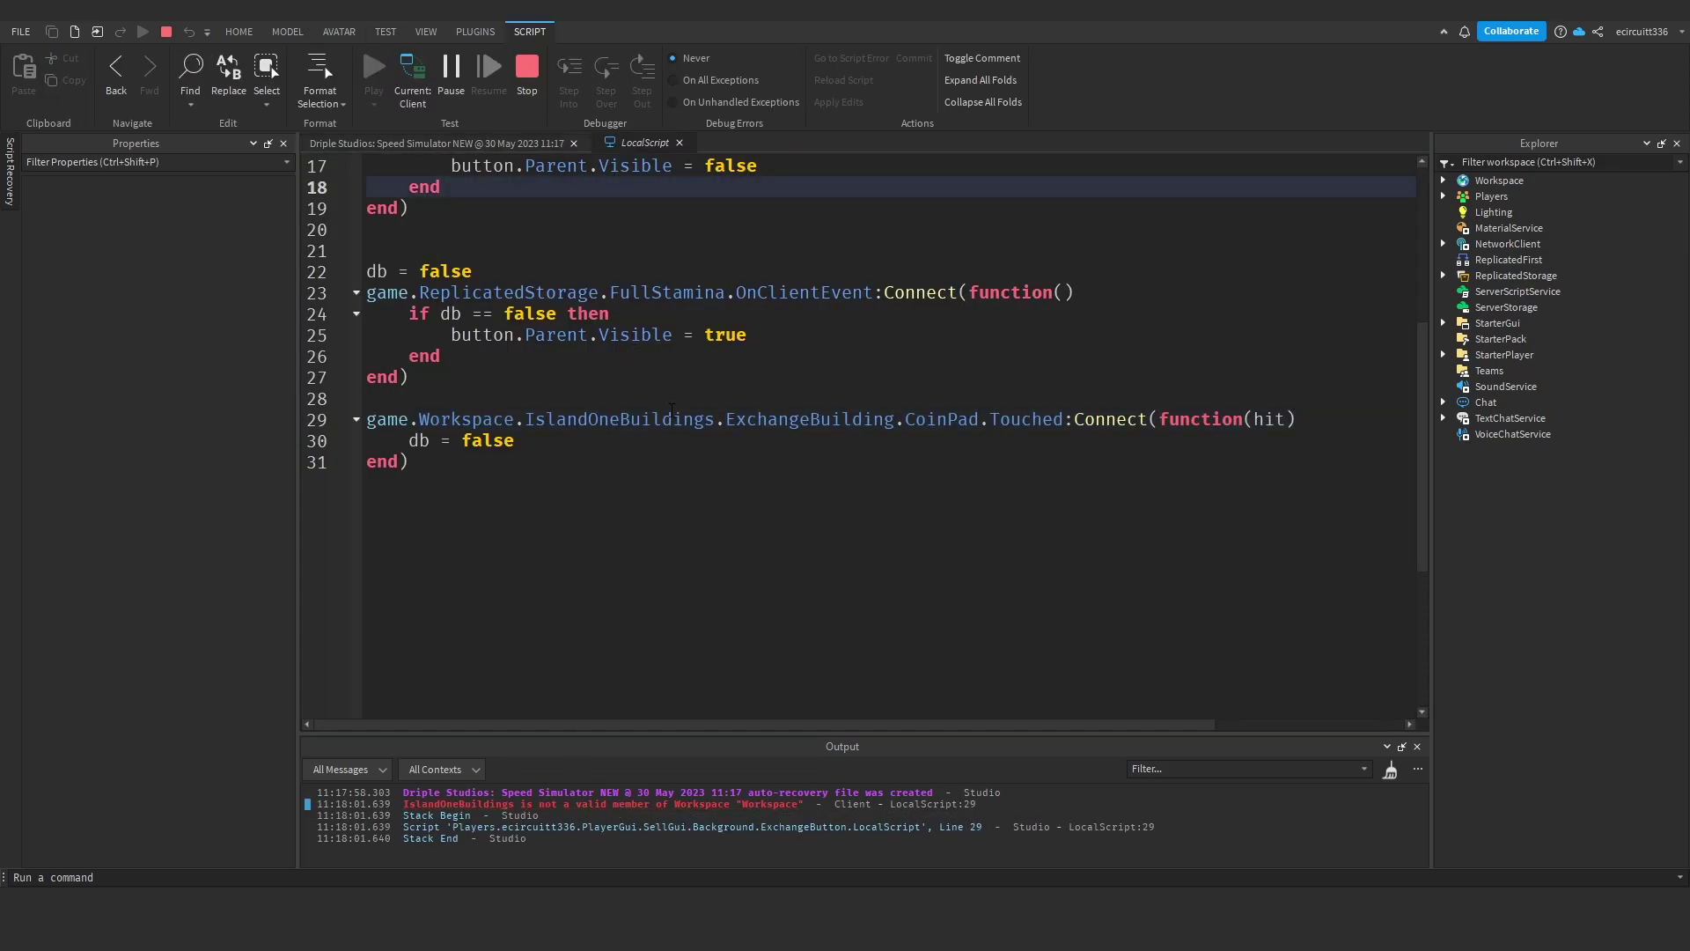
{"action": "left_click", "coordinate": [687, 443]}
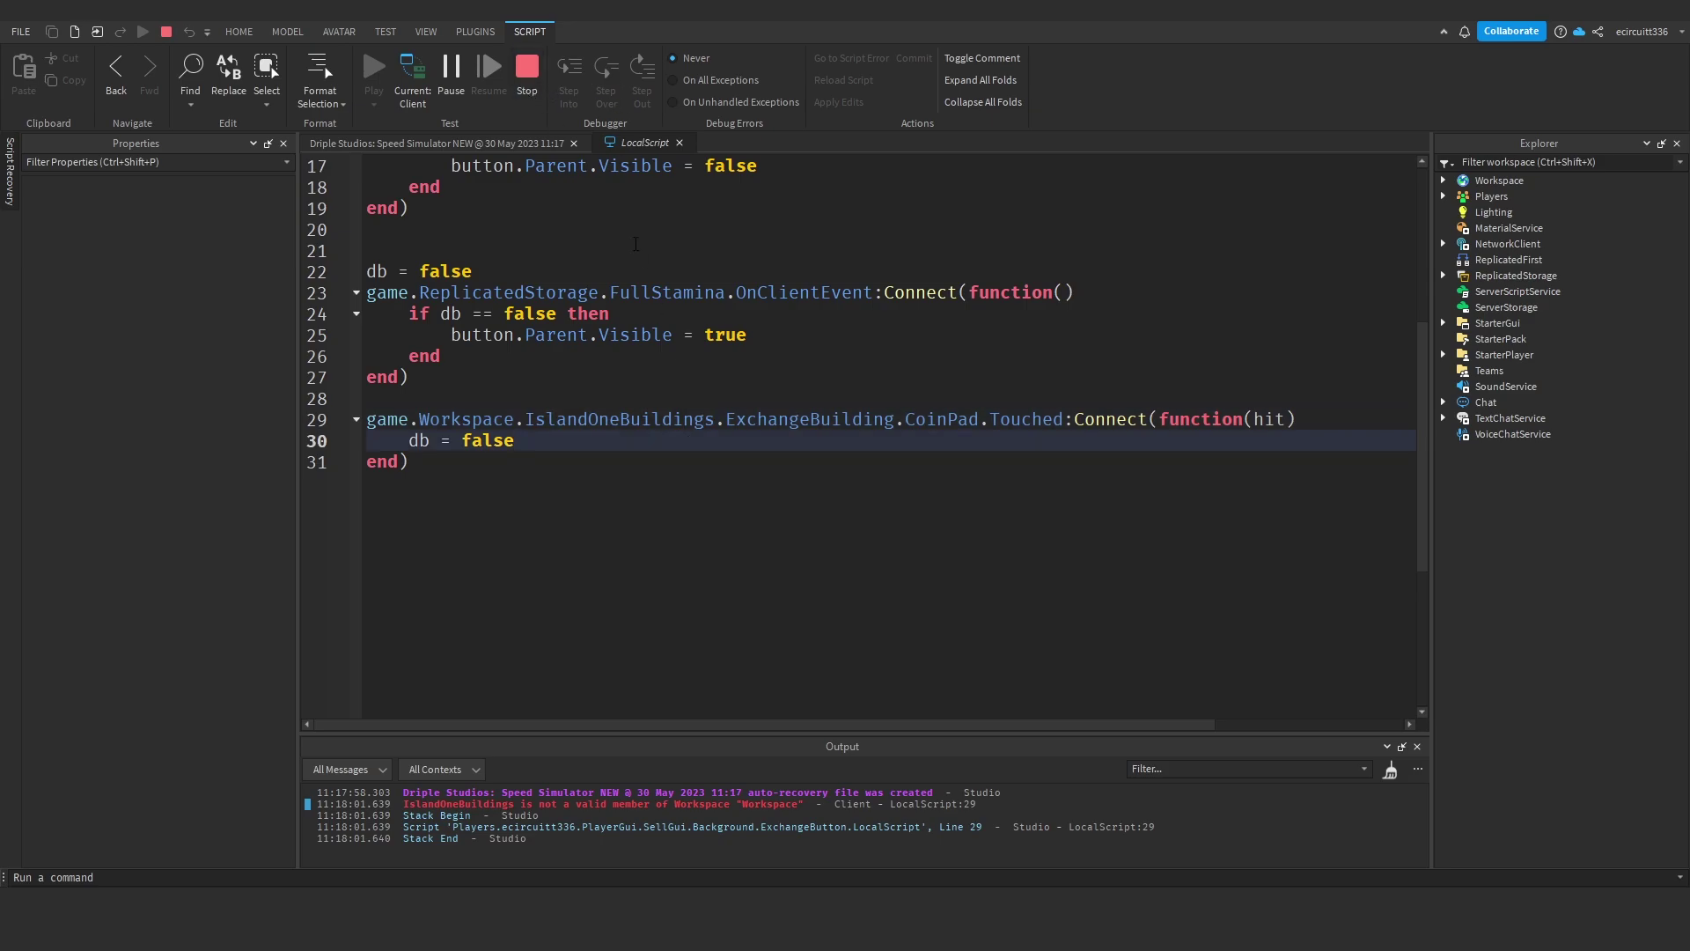
{"action": "scroll", "coordinate": [630, 234], "scroll_direction": "up", "scroll_amount": 5}
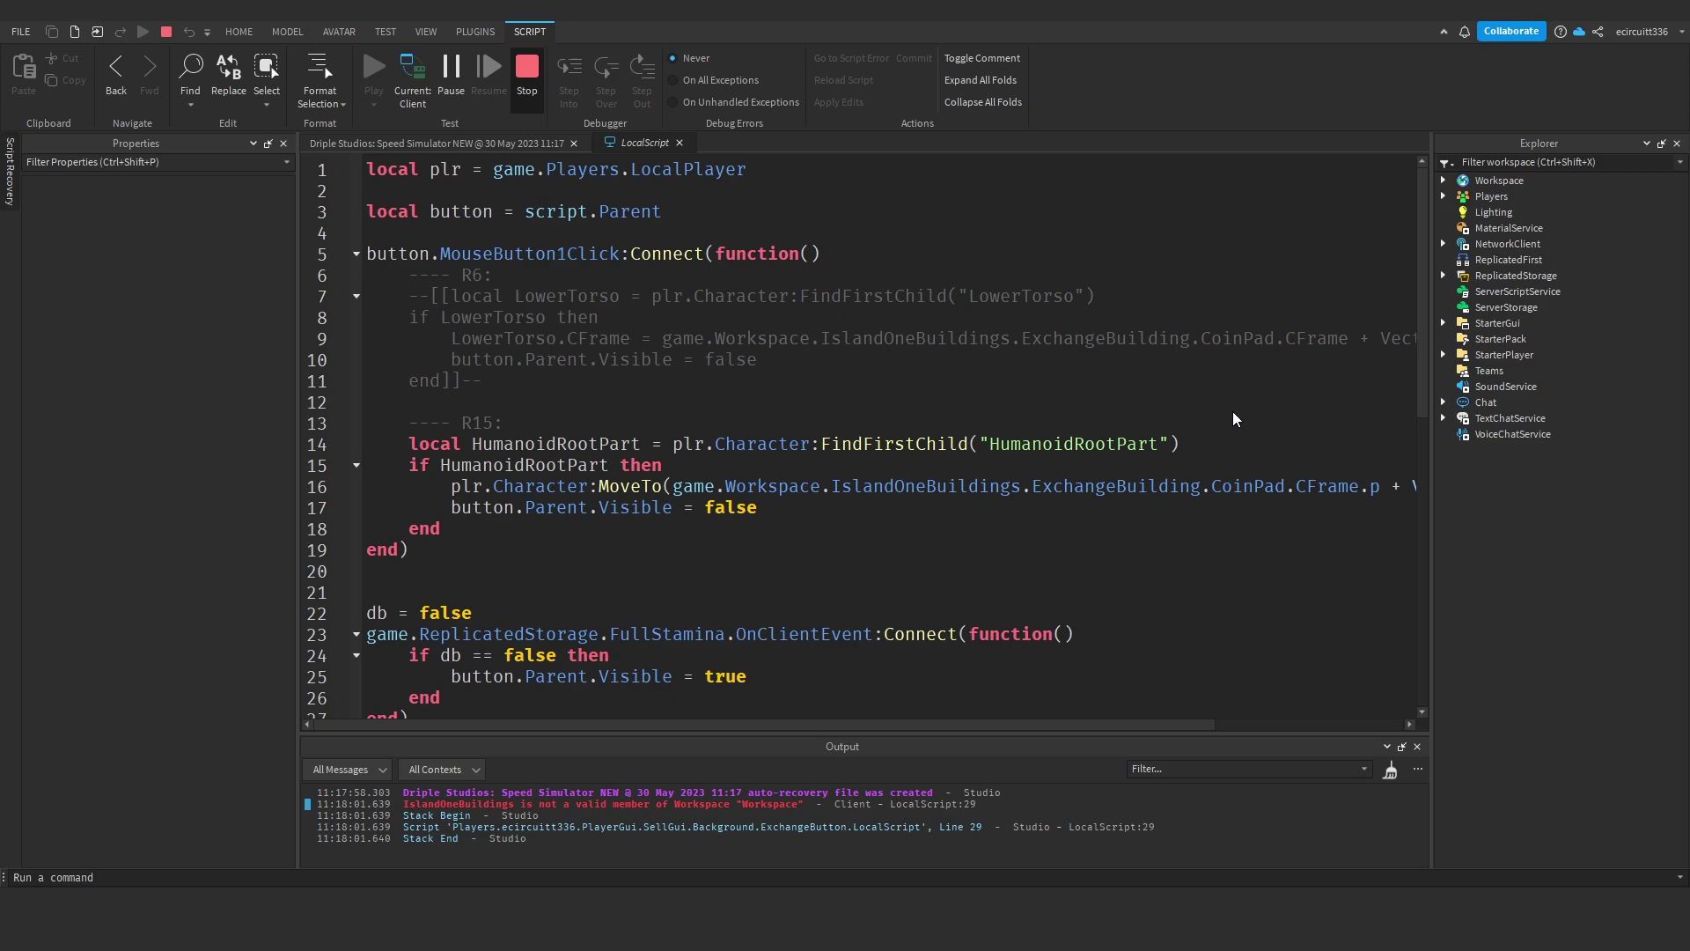
- End the playtest and insert IslandOne before IslandOneBuildings in the MoveTo path of the ExchangeButton's LocalScript under SellGui
{"action": "key", "text": "shift+F5"}
{"action": "left_click", "coordinate": [1458, 418]}
{"action": "left_click", "coordinate": [1478, 434]}
{"action": "left_click", "coordinate": [1496, 481]}
{"action": "double_click", "coordinate": [1559, 513]}
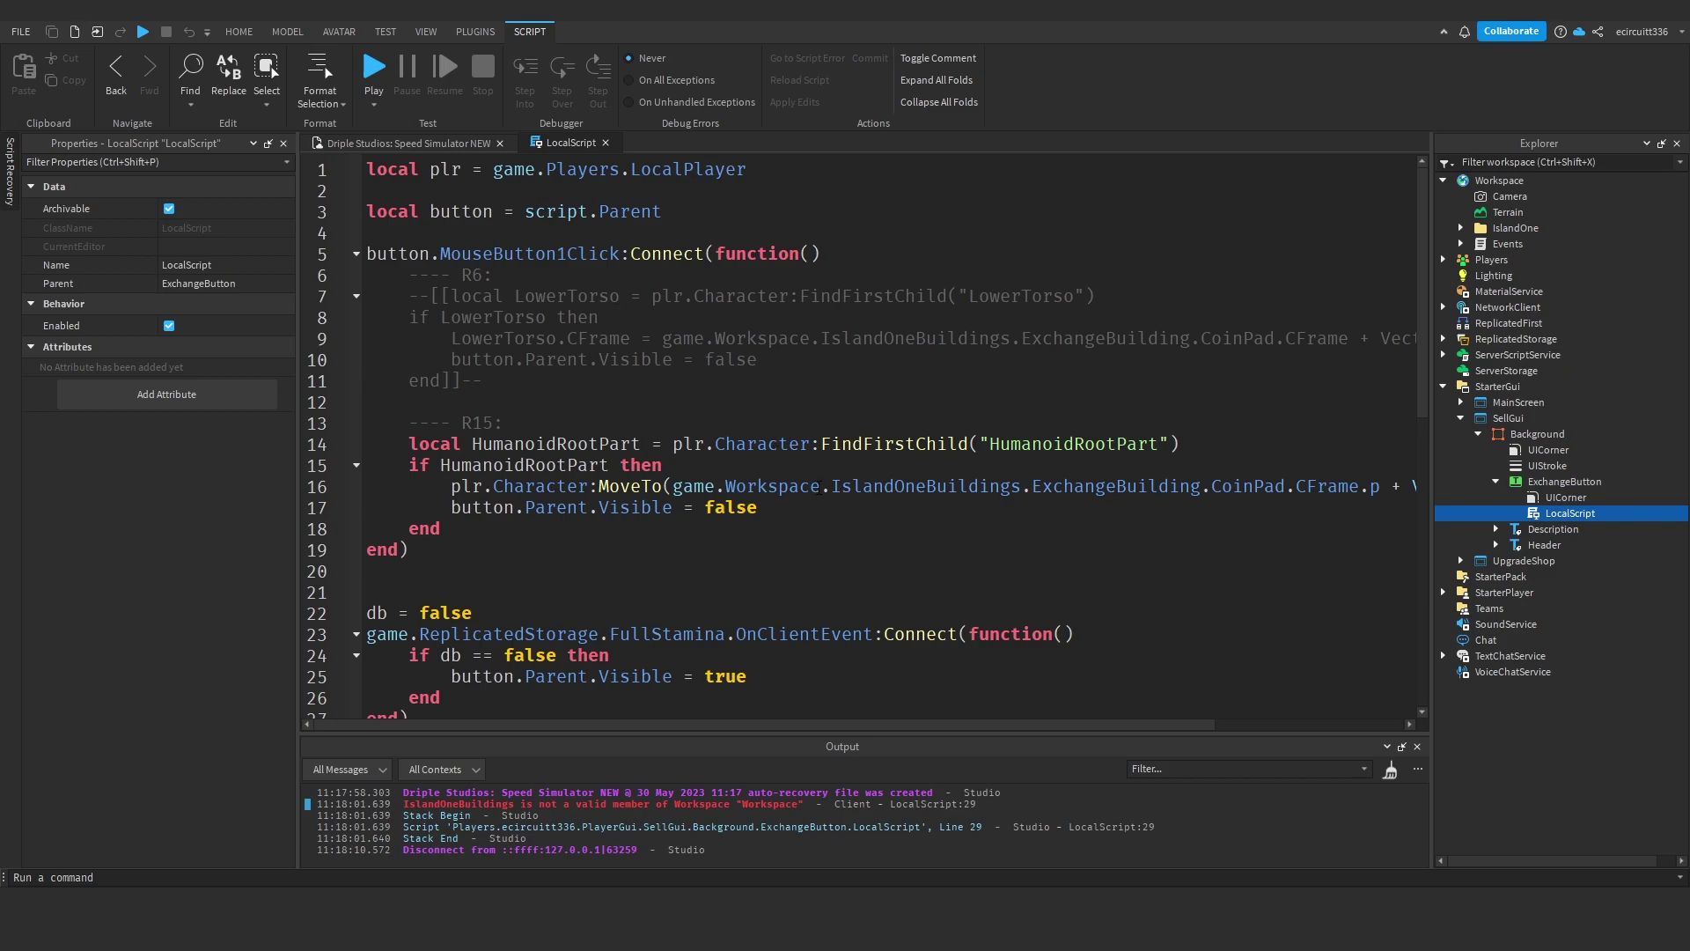
{"action": "left_click", "coordinate": [820, 488]}
{"action": "type", "text": ".IslandOneBuildings.ExchangeBuilding.CoinPad.Touched:Connect(function(hit"}
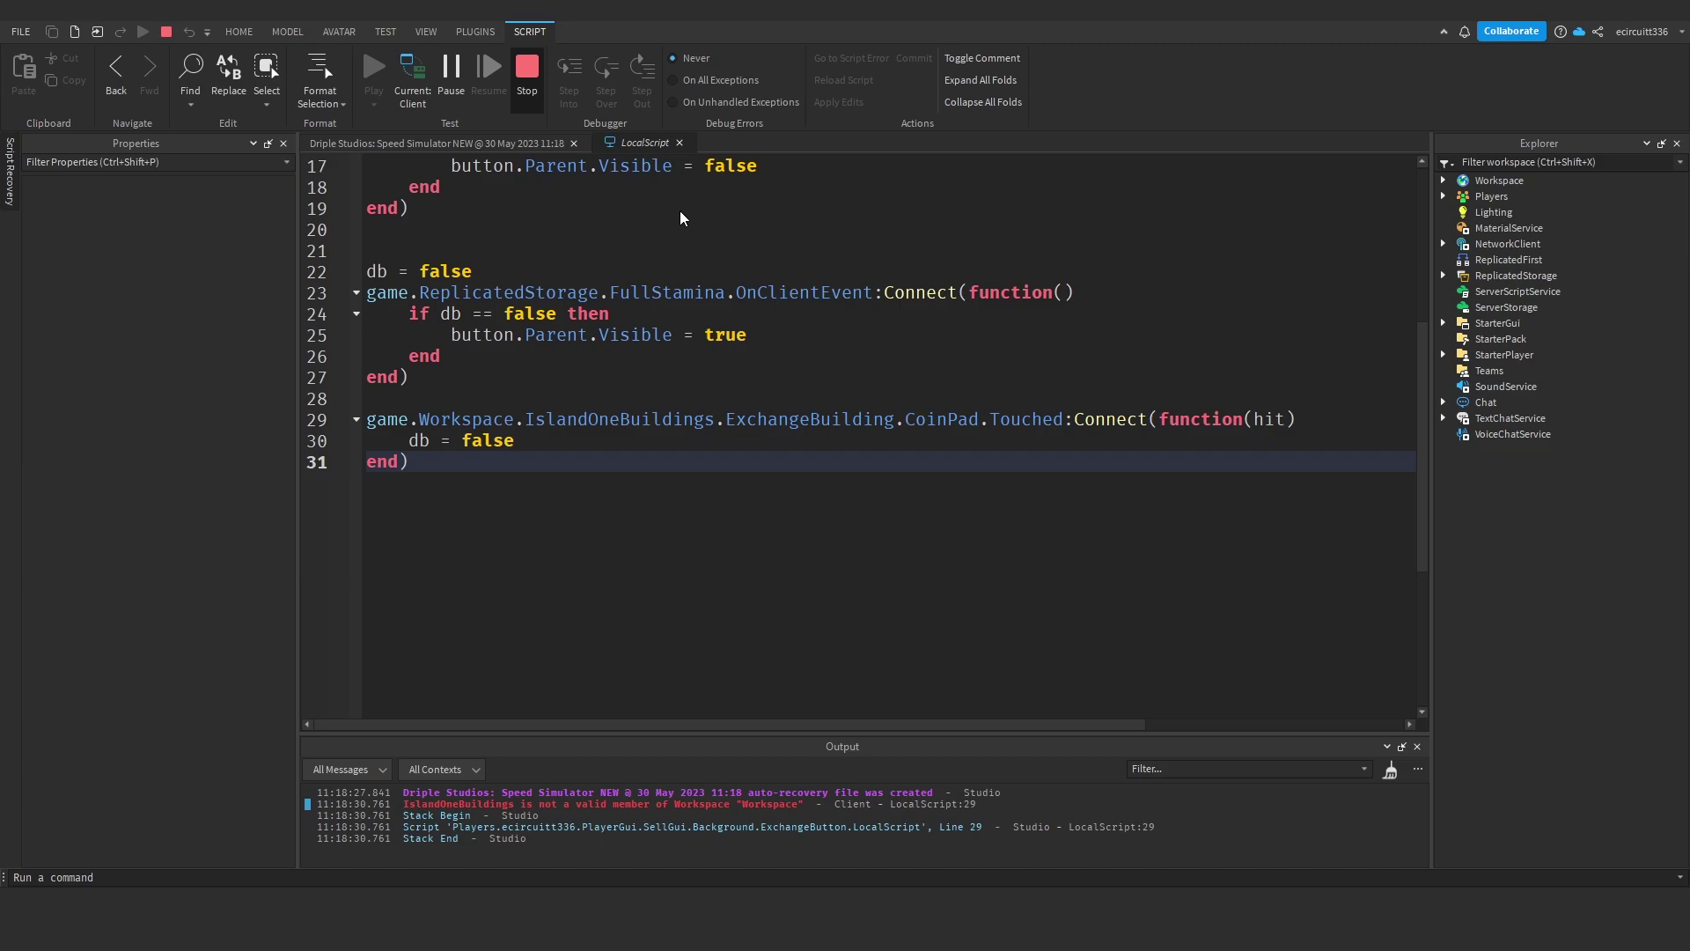
- Insert IslandOne before IslandOneBuildings on line 29 of the ExchangeButton LocalScript, with the playtest ended, and run a new playtest
{"action": "key", "text": "shift+F5"}
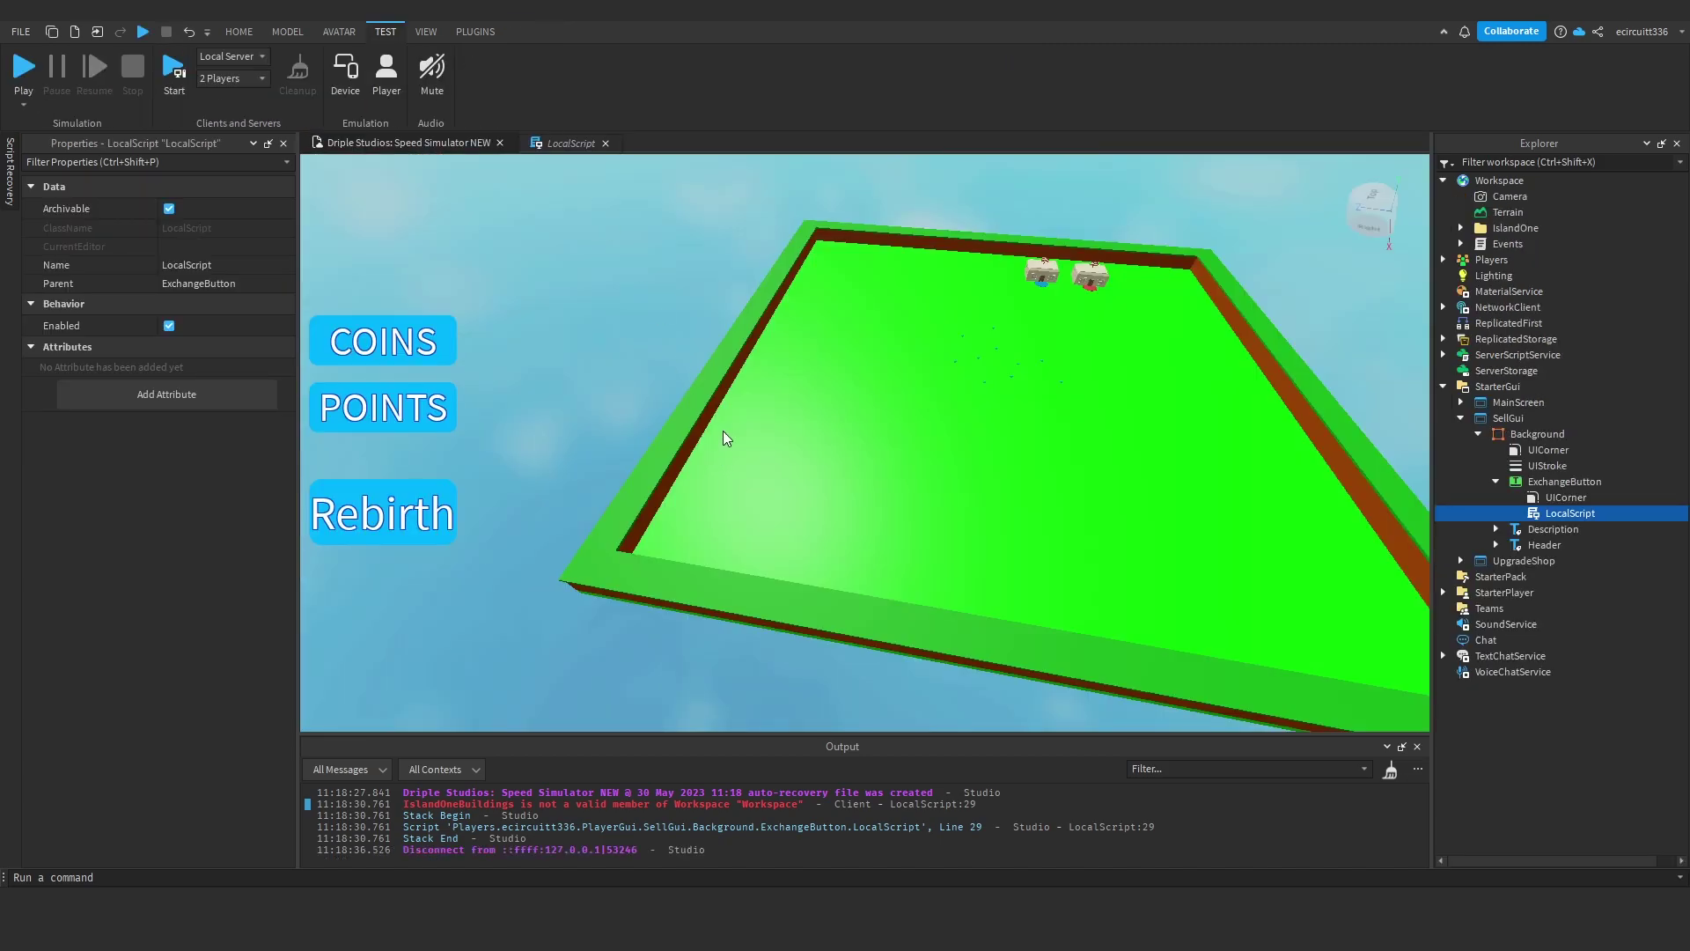
{"action": "double_click", "coordinate": [1540, 517]}
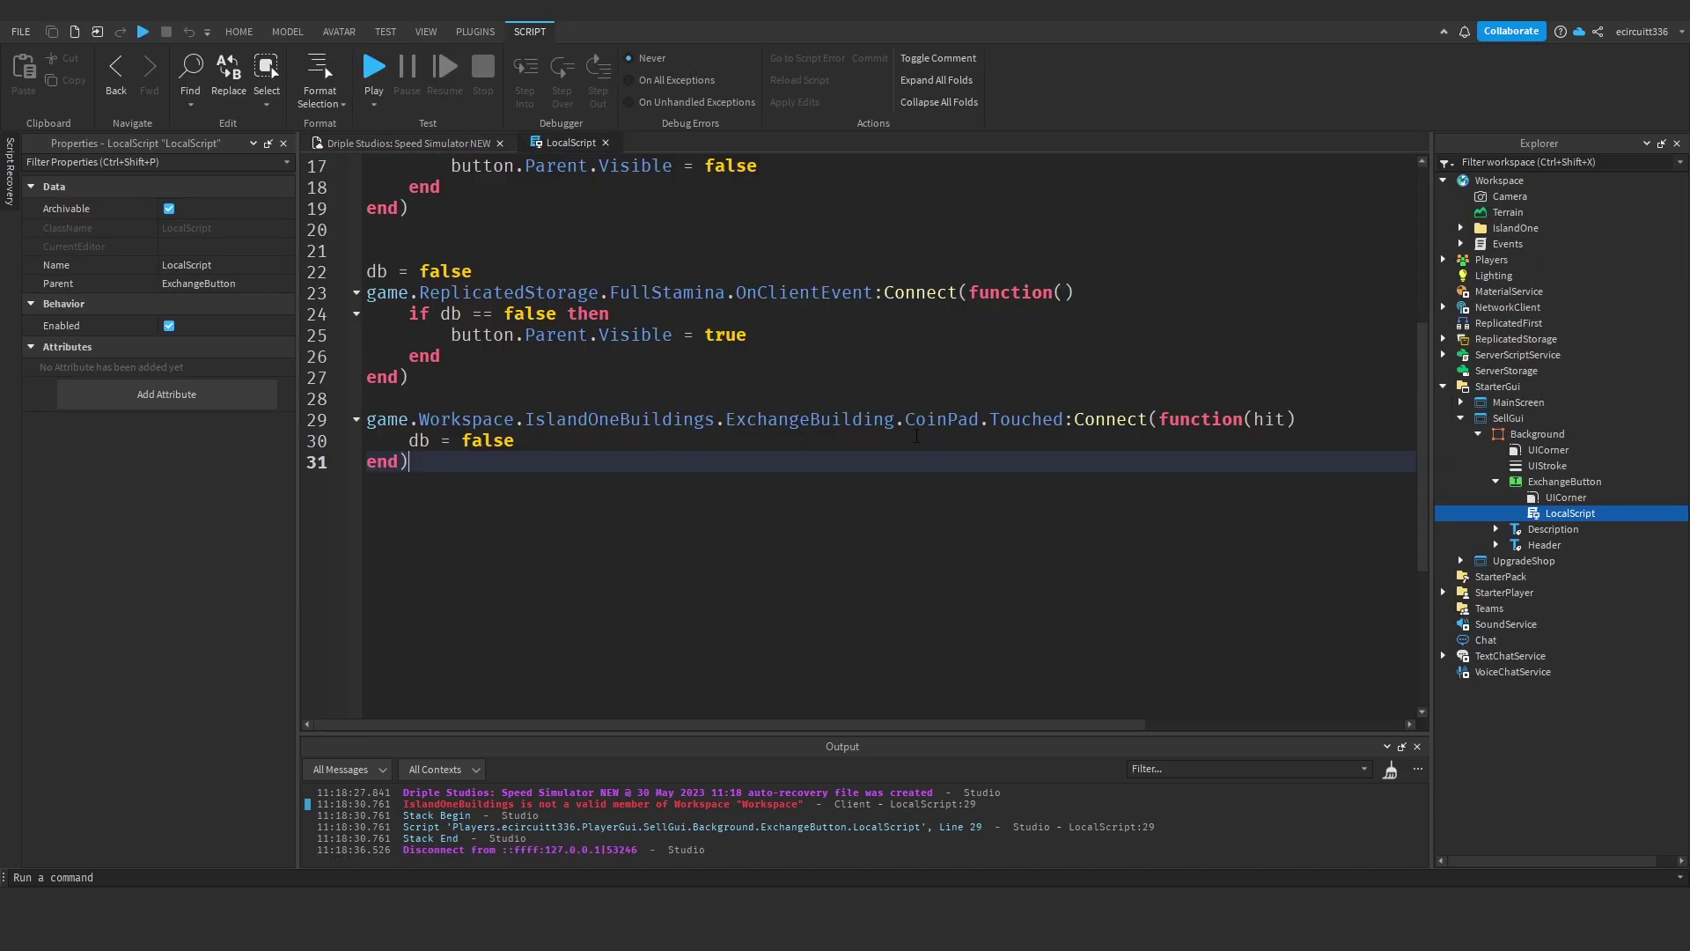
{"action": "left_click", "coordinate": [515, 419]}
{"action": "type", "text": ".IKs"}
{"action": "key", "text": "BackSpace"}
{"action": "key", "text": "BackSpace"}
{"action": "type", "text": "slandOne"}
{"action": "key", "text": "Return"}
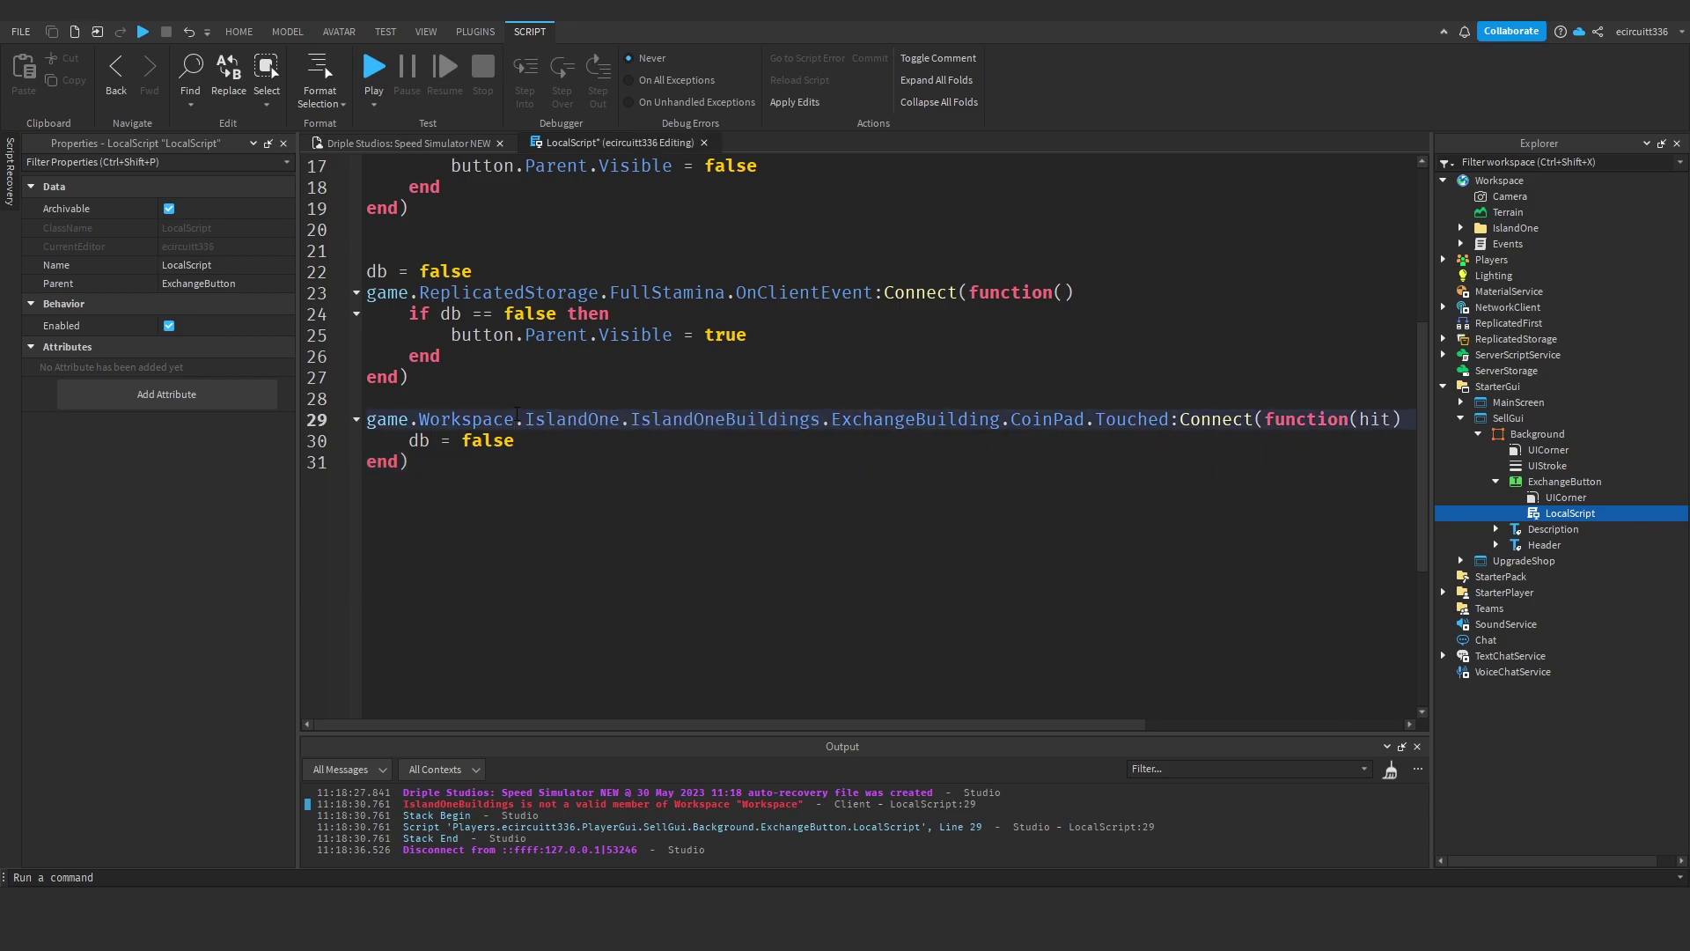
{"action": "left_click", "coordinate": [703, 142]}
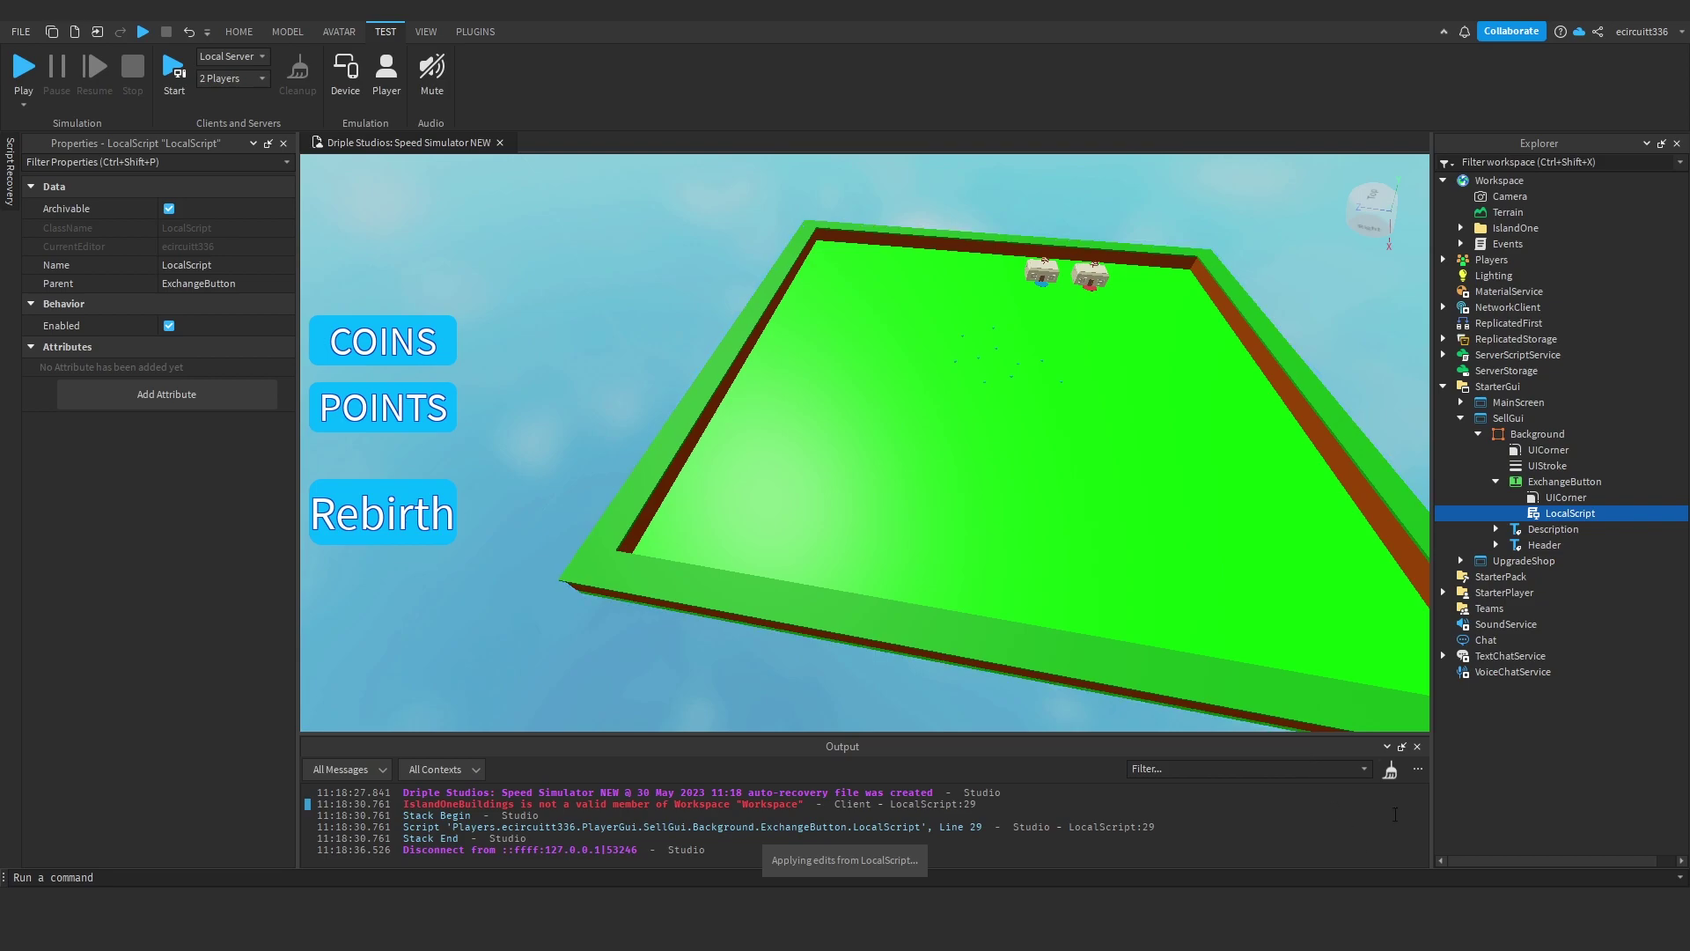
{"action": "left_click", "coordinate": [18, 70]}
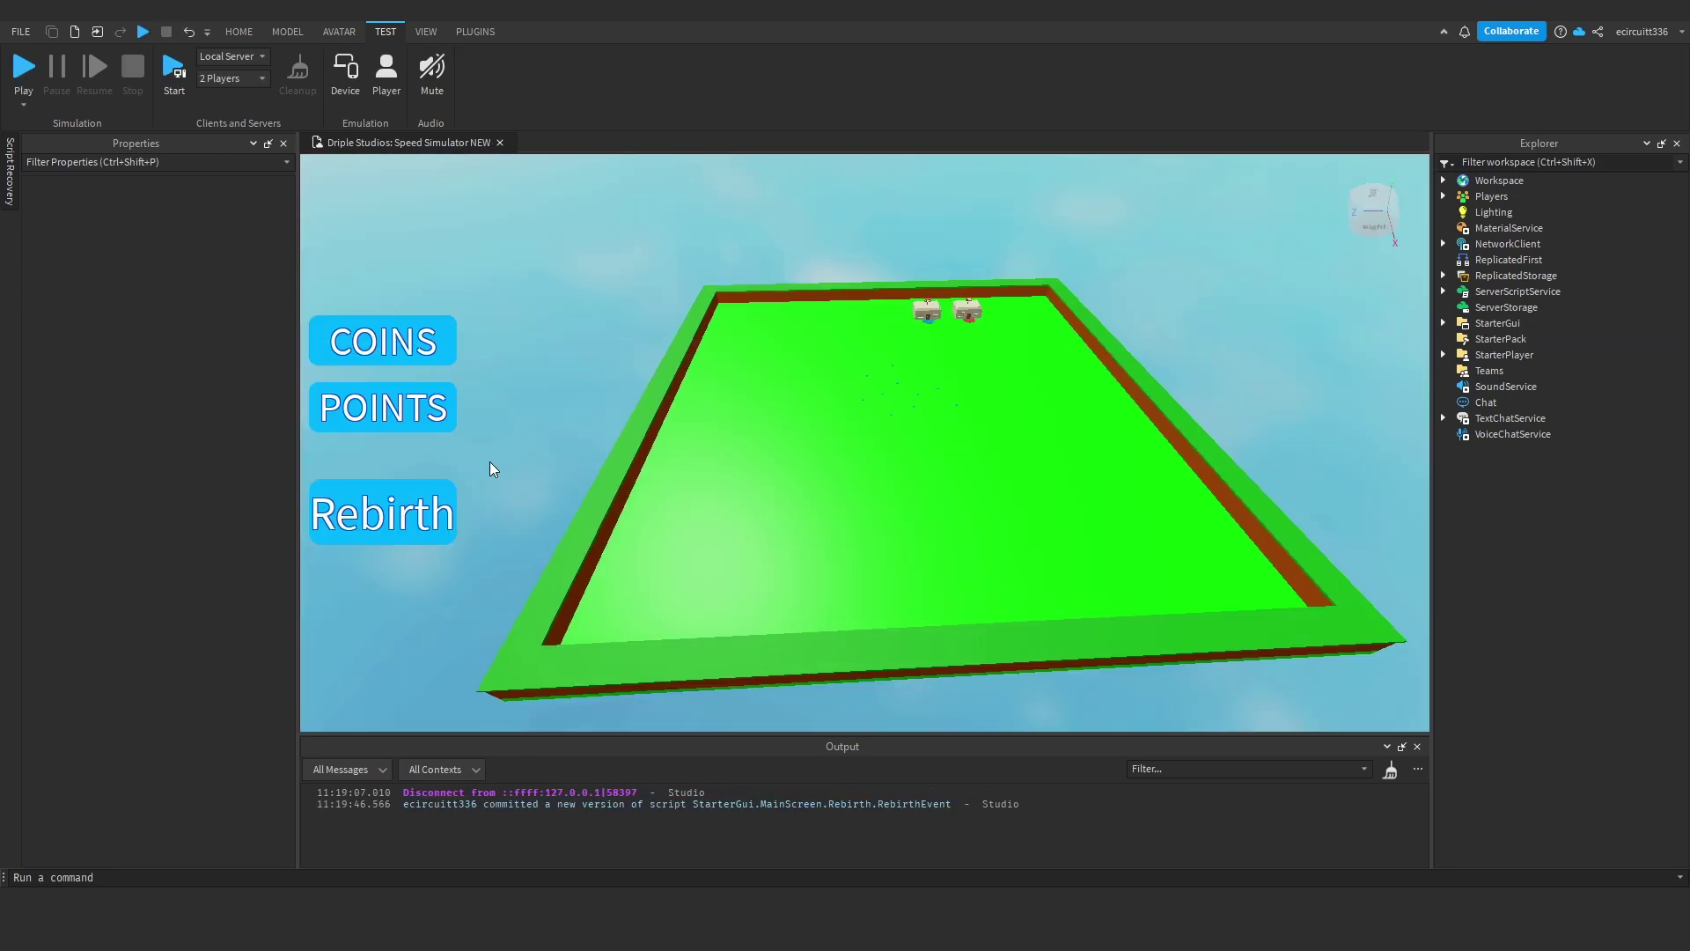
- Expand the IslandOne model and inspect its two child Models to identify which wall pieces each one contains
{"action": "key", "text": "w"}
{"action": "key", "text": "a"}
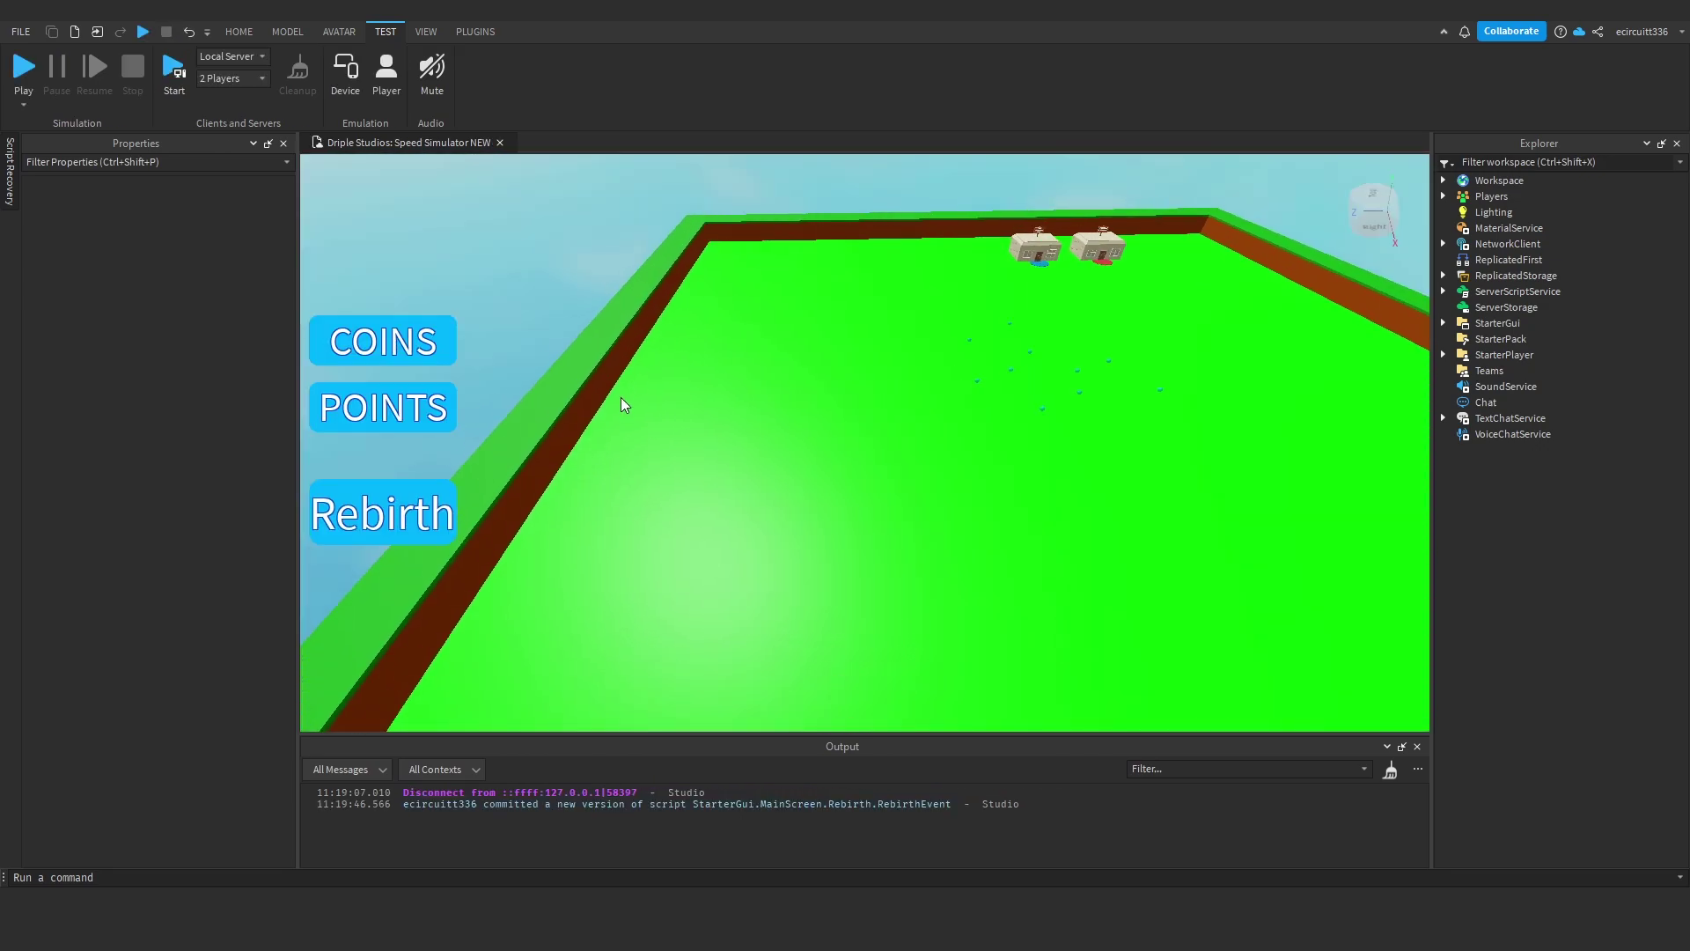
{"action": "right_click_drag", "start_coordinate": [790, 298], "coordinate": [789, 298]}
{"action": "key", "text": "d"}
{"action": "left_click", "coordinate": [942, 347]}
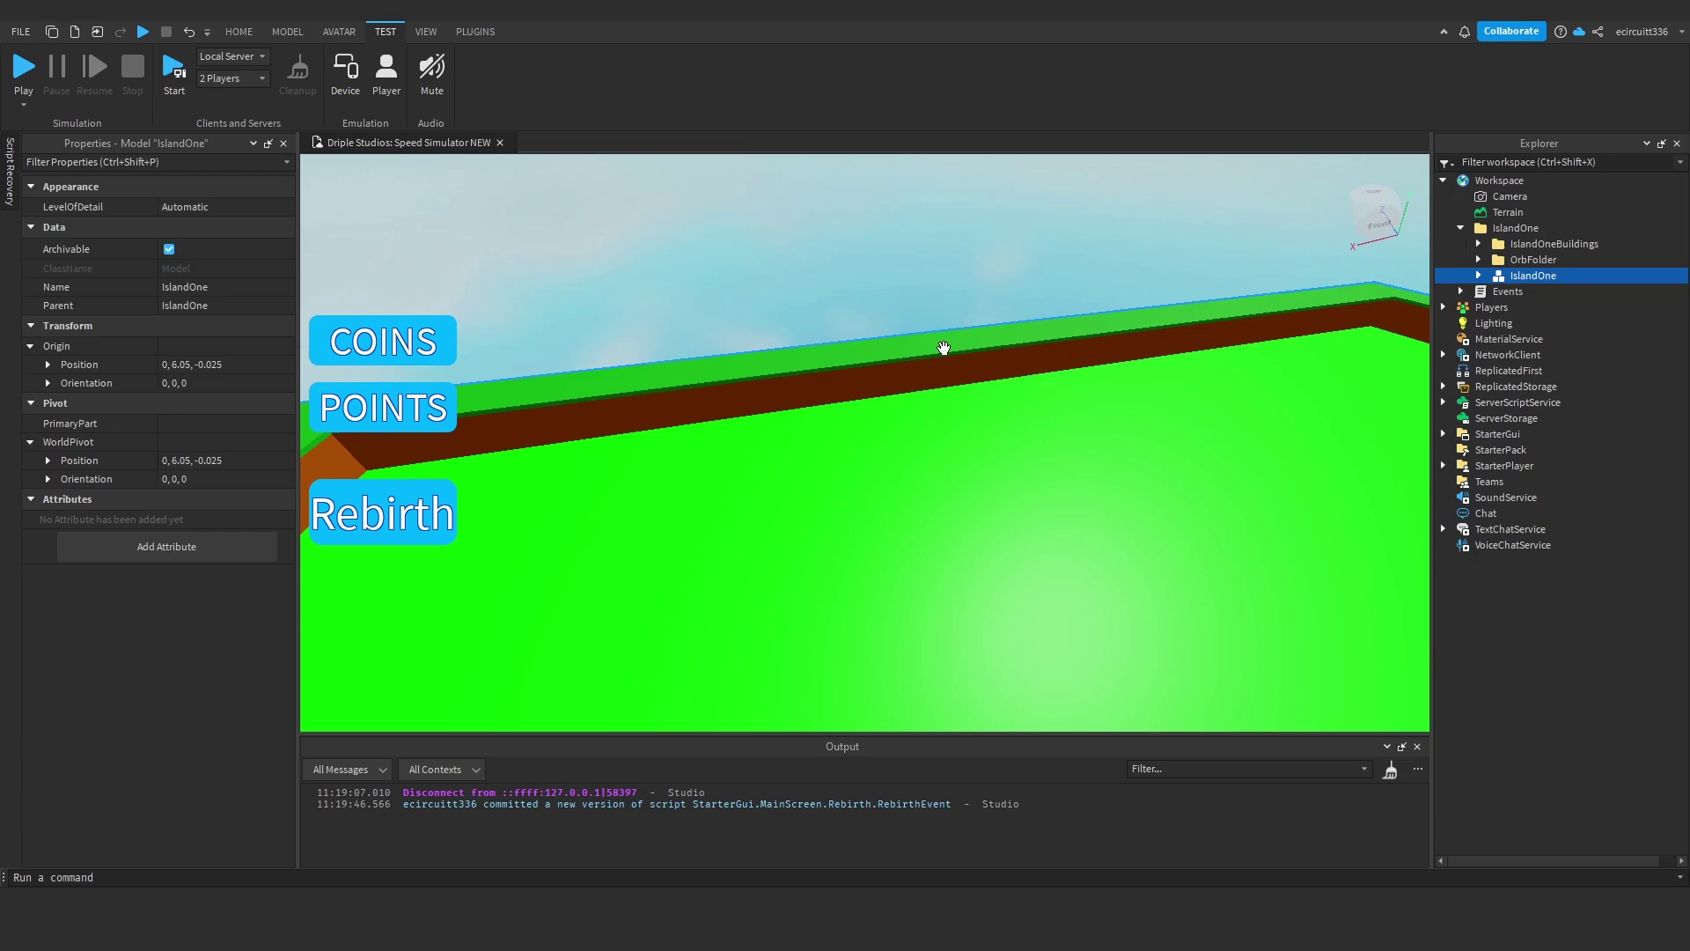
{"action": "left_click", "coordinate": [1477, 275]}
{"action": "right_click_drag", "start_coordinate": [1276, 282], "coordinate": [1275, 282]}
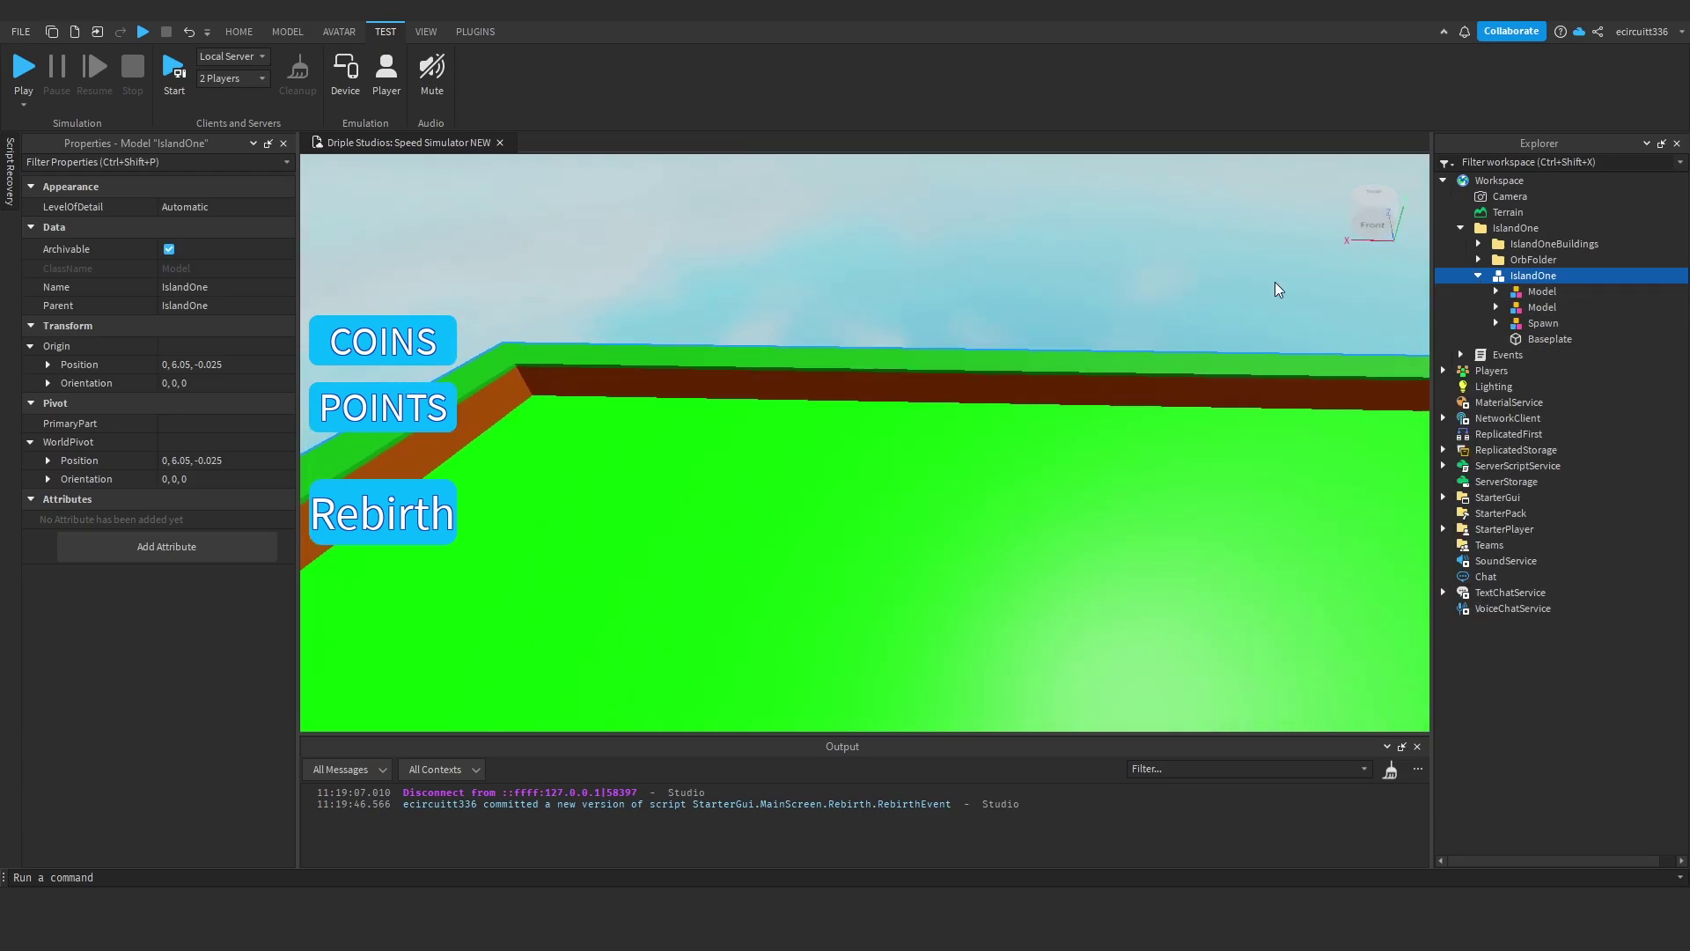
{"action": "left_click", "coordinate": [1530, 293]}
{"action": "key", "text": "s"}
{"action": "right_click_drag", "start_coordinate": [977, 310], "coordinate": [1013, 264]}
{"action": "left_click", "coordinate": [1537, 305]}
{"action": "left_click", "coordinate": [1541, 291]}
{"action": "left_click", "coordinate": [1541, 306]}
- Scale one brown wall part in the IslandOne model's second Model to about 210.5 studs long, leaving its outer end at the corner
{"action": "key", "text": "w"}
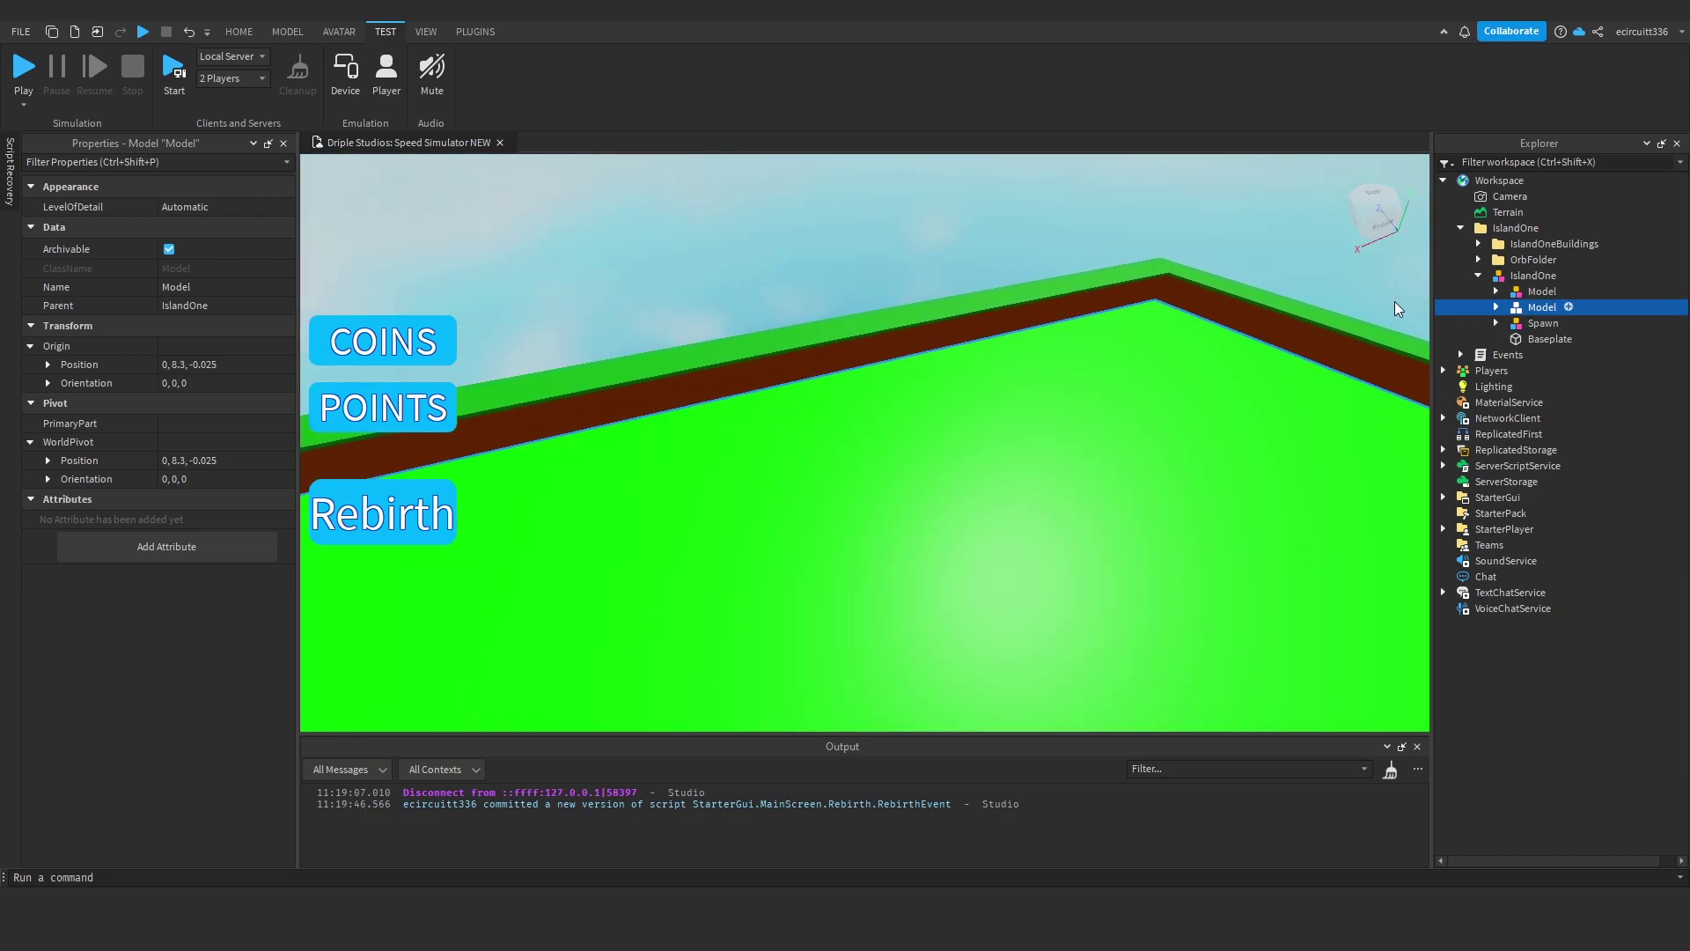
{"action": "right_click_drag", "start_coordinate": [1383, 334], "coordinate": [1382, 336]}
{"action": "key", "text": "w"}
{"action": "right_click_drag", "start_coordinate": [1075, 385], "coordinate": [1316, 308]}
{"action": "left_click", "coordinate": [1496, 308]}
{"action": "left_click", "coordinate": [1554, 323]}
{"action": "left_click", "coordinate": [1554, 339]}
{"action": "left_click", "coordinate": [1554, 325]}
{"action": "left_click", "coordinate": [288, 31]}
{"action": "left_click", "coordinate": [91, 77]}
{"action": "right_click_drag", "start_coordinate": [766, 264], "coordinate": [863, 289]}
{"action": "left_click_drag", "start_coordinate": [1198, 321], "coordinate": [1022, 329]}
{"action": "right_click_drag", "start_coordinate": [1101, 326], "coordinate": [1022, 328]}
{"action": "mouse_move", "coordinate": [1022, 328]}
{"action": "left_mouse_down"}
{"action": "mouse_move", "coordinate": [1064, 328]}
{"action": "mouse_move", "coordinate": [1042, 322]}
{"action": "left_mouse_up"}
{"action": "right_click_drag", "start_coordinate": [1041, 323], "coordinate": [1053, 327]}
{"action": "key", "text": "s"}
{"action": "left_click_drag", "start_coordinate": [966, 276], "coordinate": [957, 273]}
- Duplicate the shortened brown wall and scale the copy to about 195 studs long on the other side of the gap
{"action": "key", "text": "ctrl+d"}
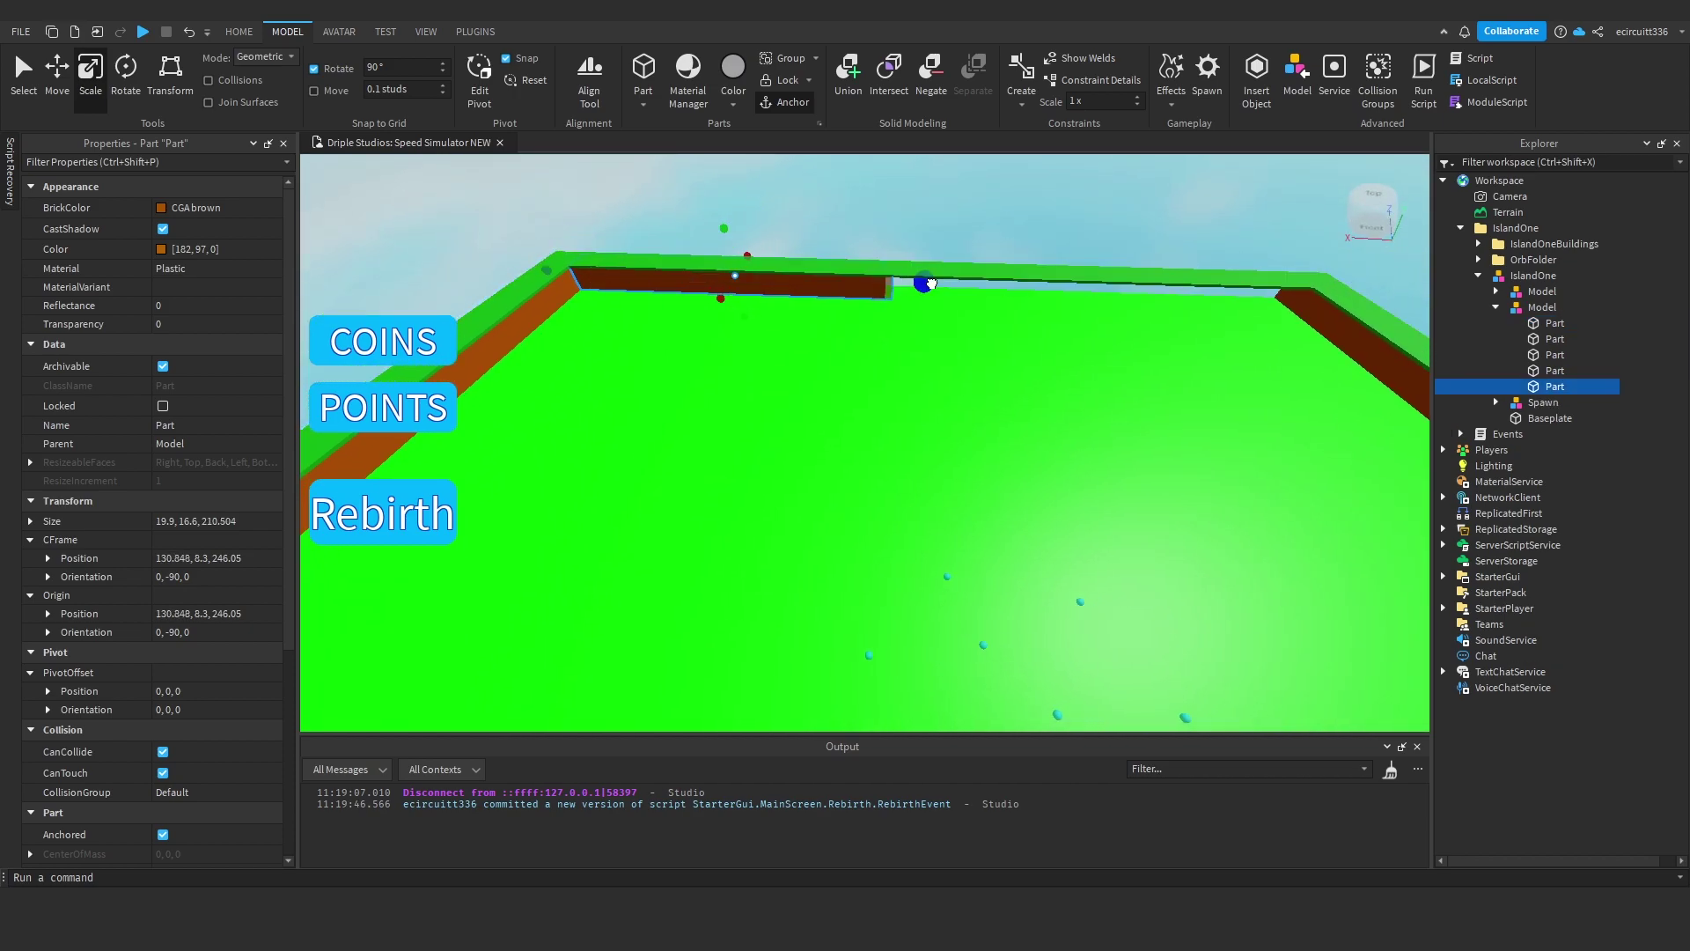
{"action": "left_click_drag", "start_coordinate": [1296, 286], "coordinate": [1285, 287]}
{"action": "key", "text": "d"}
{"action": "left_click_drag", "start_coordinate": [509, 267], "coordinate": [826, 283]}
{"action": "scroll", "coordinate": [907, 274], "scroll_direction": "up", "scroll_amount": 2}
{"action": "scroll", "coordinate": [908, 273], "scroll_direction": "up", "scroll_amount": 2}
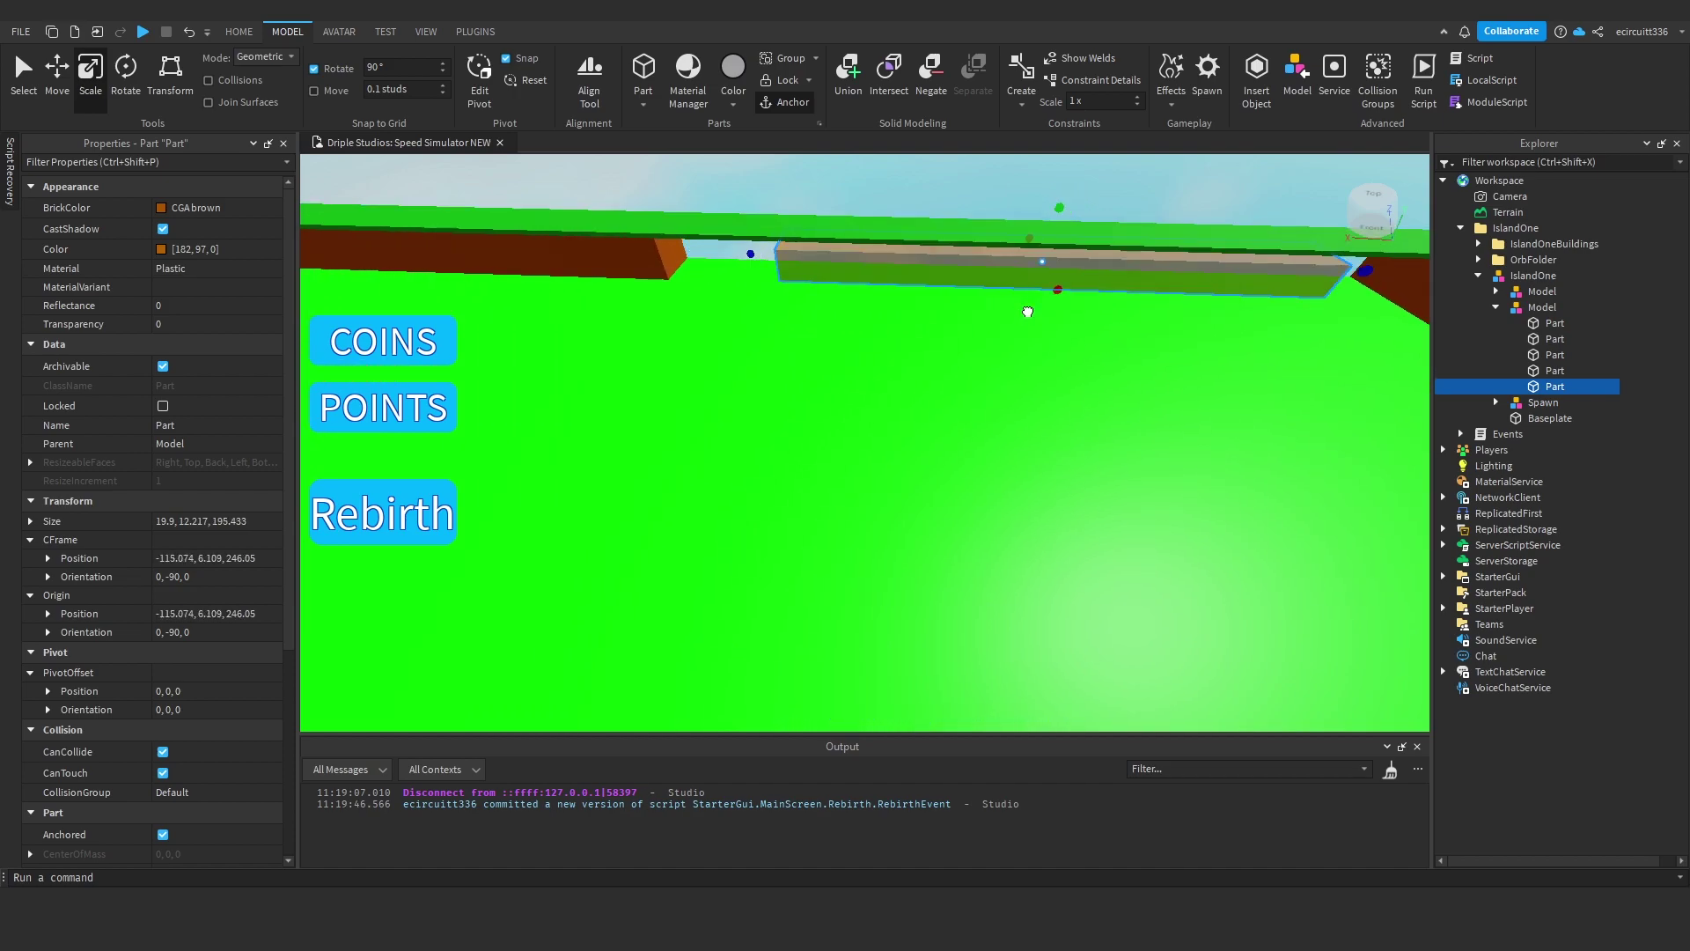
{"action": "key", "text": "d"}
{"action": "key", "text": "s"}
- Using collisions temporarily, extend the copied brown wall to about 219.9 studs long and 15.5 studs high
{"action": "left_click", "coordinate": [210, 80]}
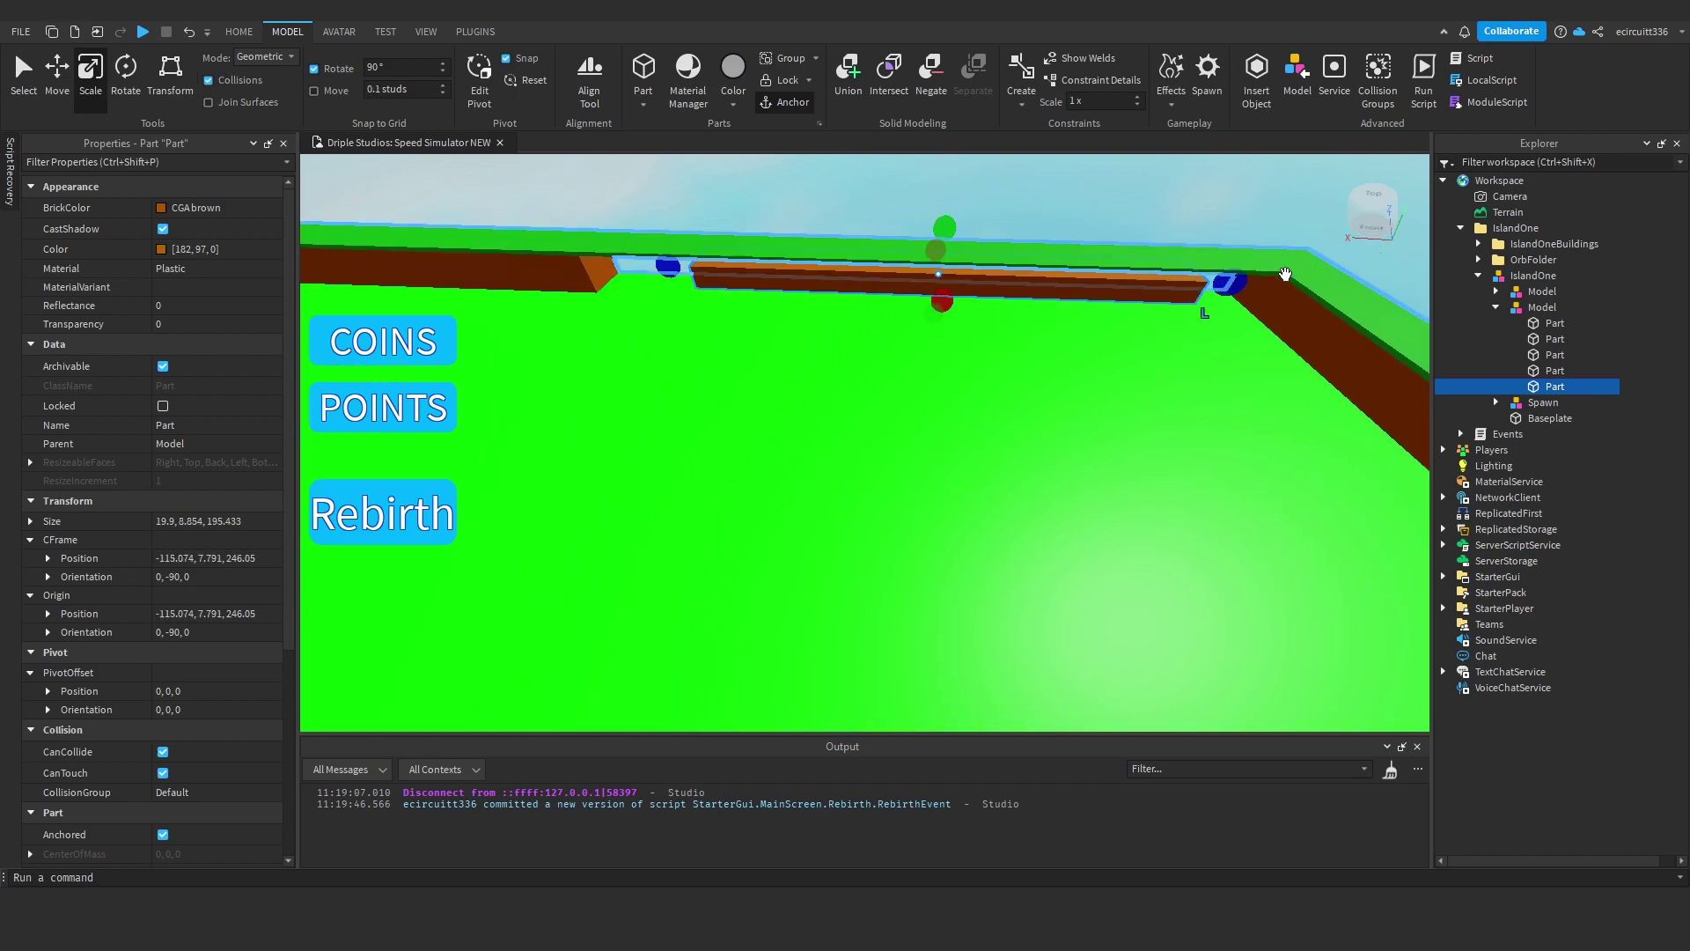
{"action": "key", "text": "a"}
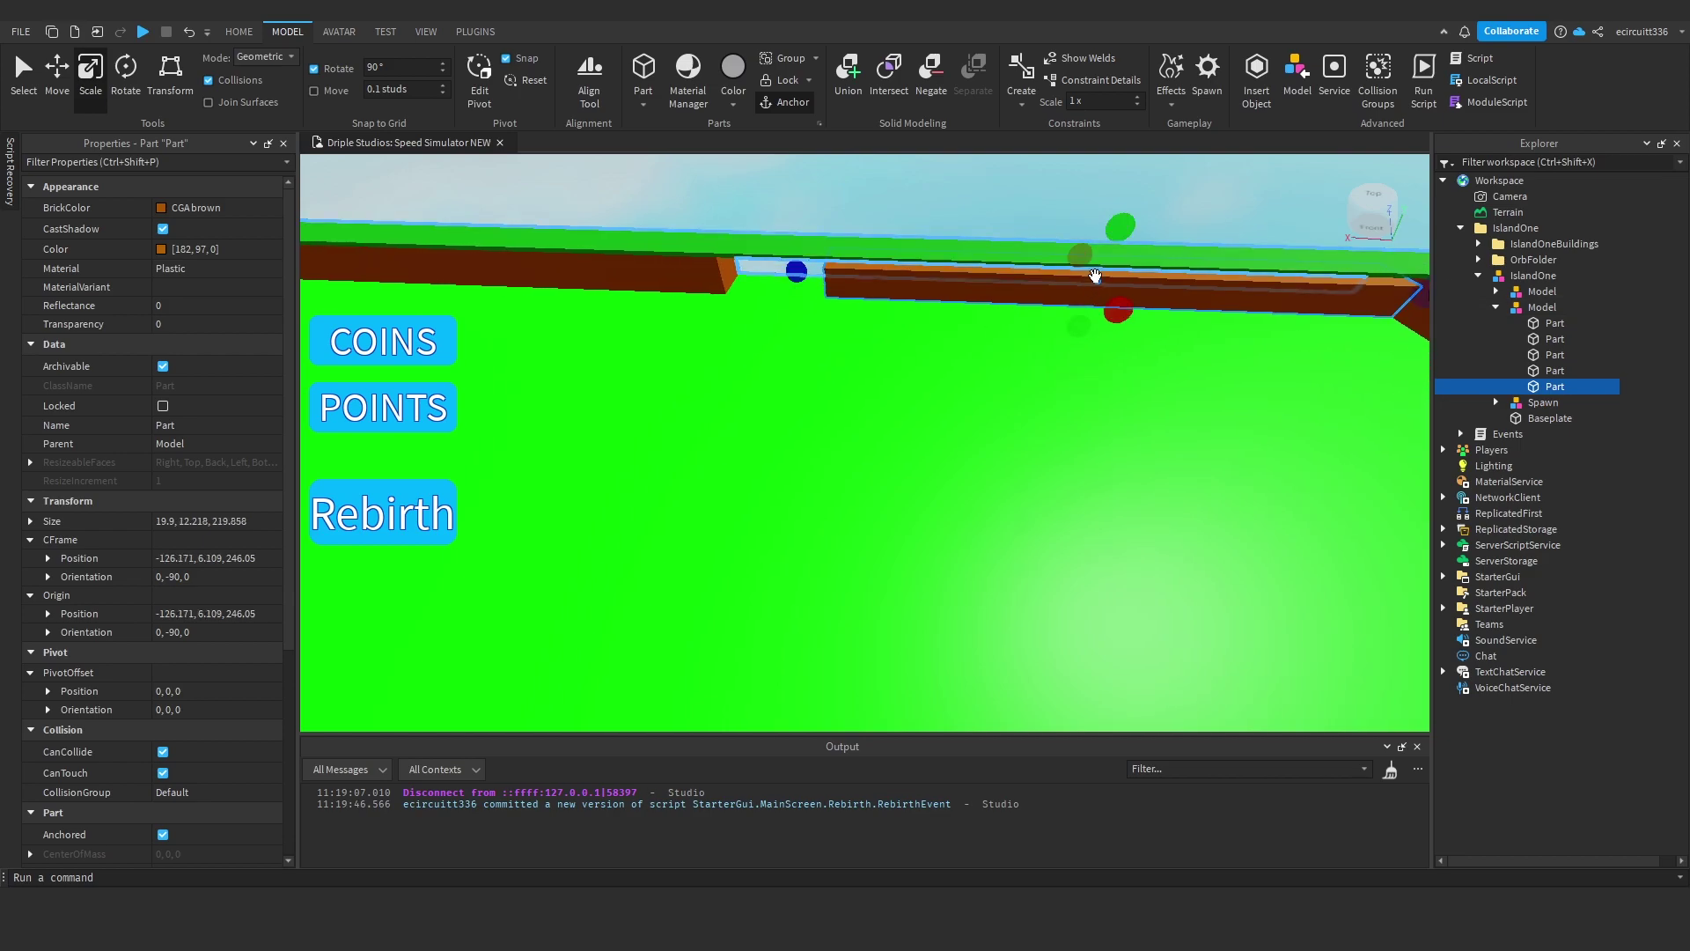
{"action": "left_click_drag", "start_coordinate": [1141, 220], "coordinate": [1140, 150]}
{"action": "left_click", "coordinate": [211, 80]}
{"action": "key", "text": "w"}
{"action": "right_click_drag", "start_coordinate": [756, 275], "coordinate": [756, 275]}
{"action": "key", "text": "s"}
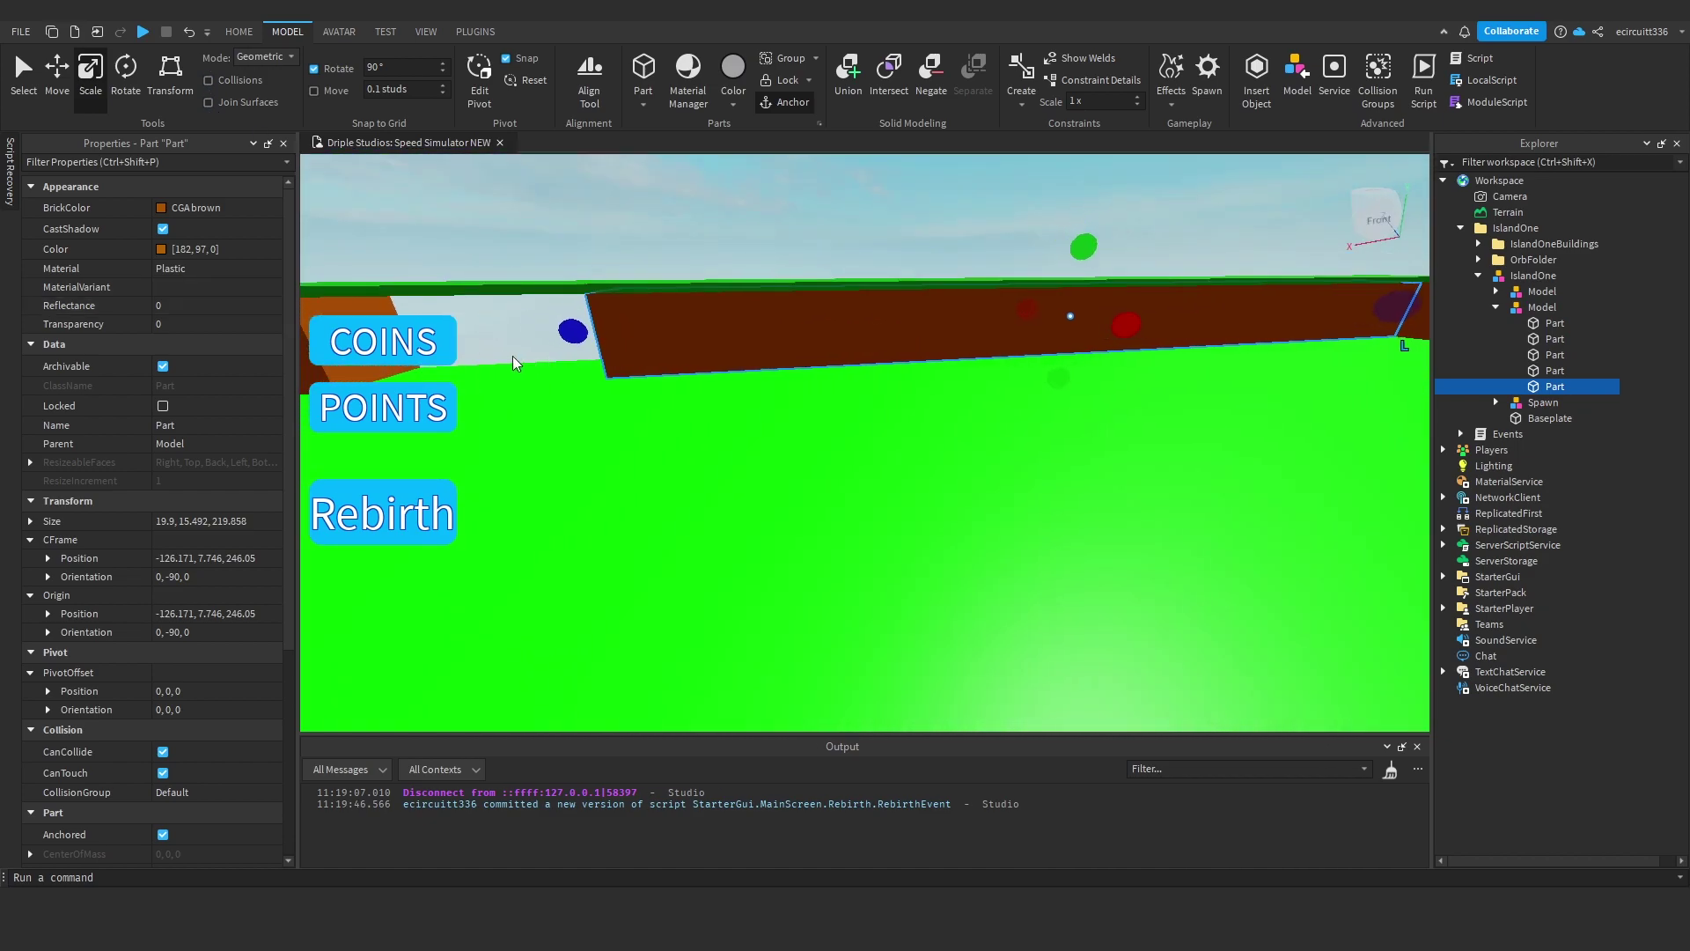
{"action": "right_click_drag", "start_coordinate": [932, 423], "coordinate": [930, 423]}
{"action": "key", "text": "a"}
- Scale the green top part spanning the gap to about 206 studs long so it covers only the first brown wall segment
{"action": "left_click", "coordinate": [936, 327]}
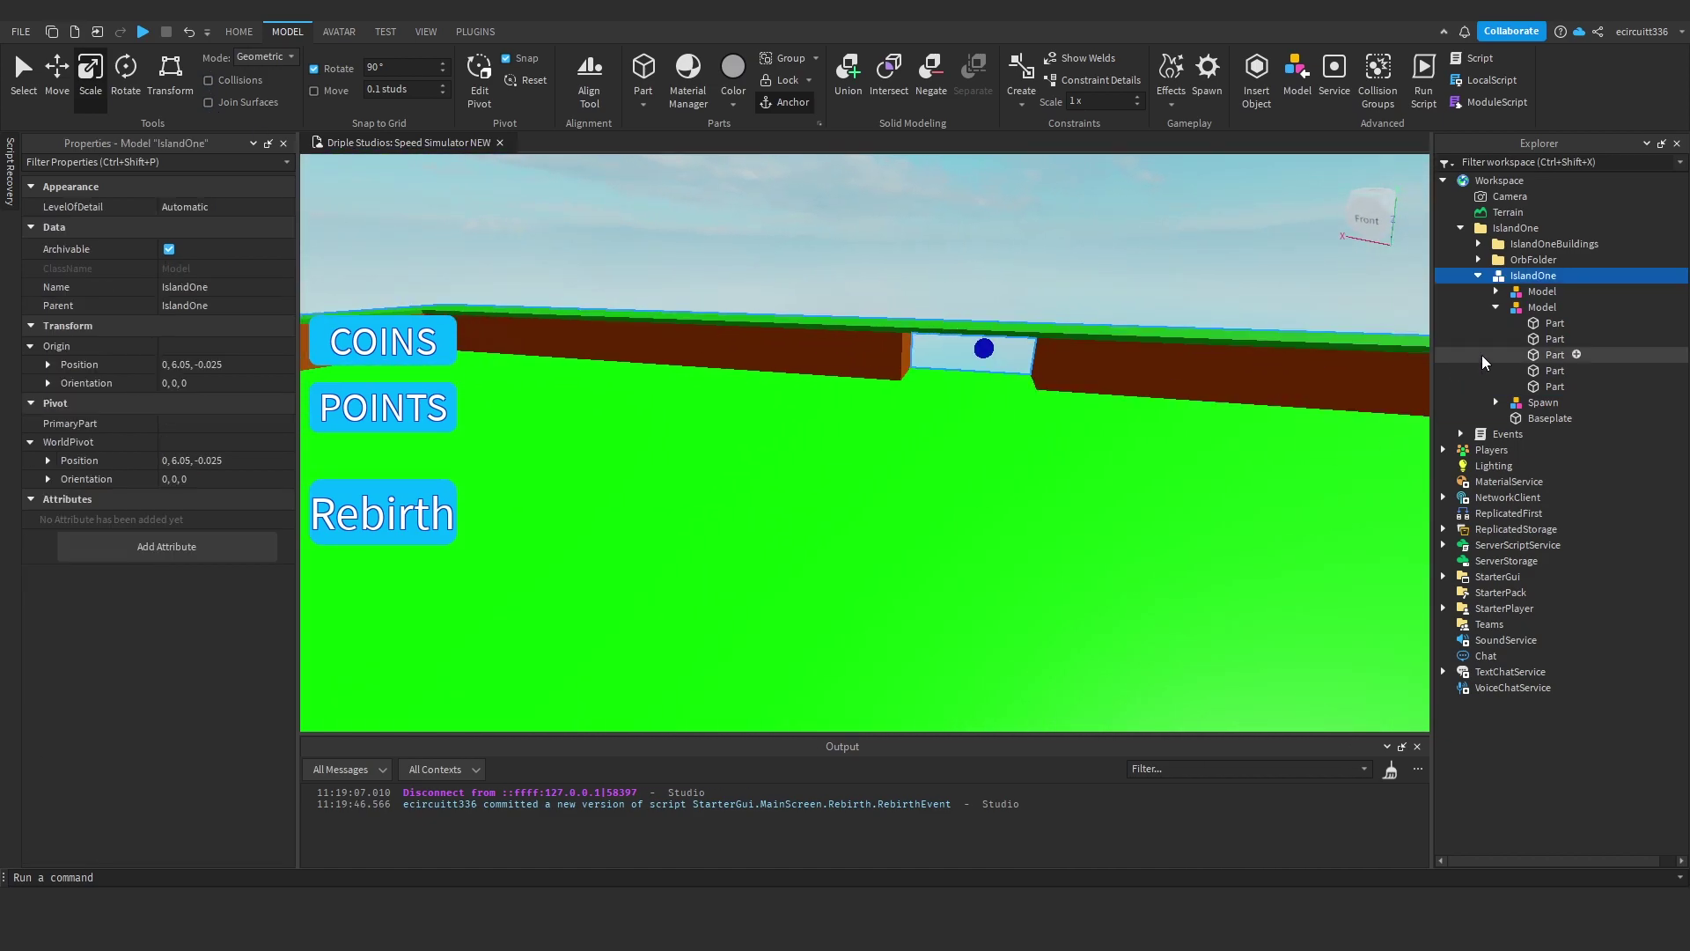
{"action": "left_click", "coordinate": [1497, 307]}
{"action": "left_click", "coordinate": [1497, 291]}
{"action": "left_click", "coordinate": [1544, 309]}
{"action": "left_click", "coordinate": [1547, 325]}
{"action": "right_click_drag", "start_coordinate": [975, 320], "coordinate": [975, 321]}
{"action": "key", "text": "w"}
{"action": "left_click_drag", "start_coordinate": [1193, 290], "coordinate": [915, 485]}
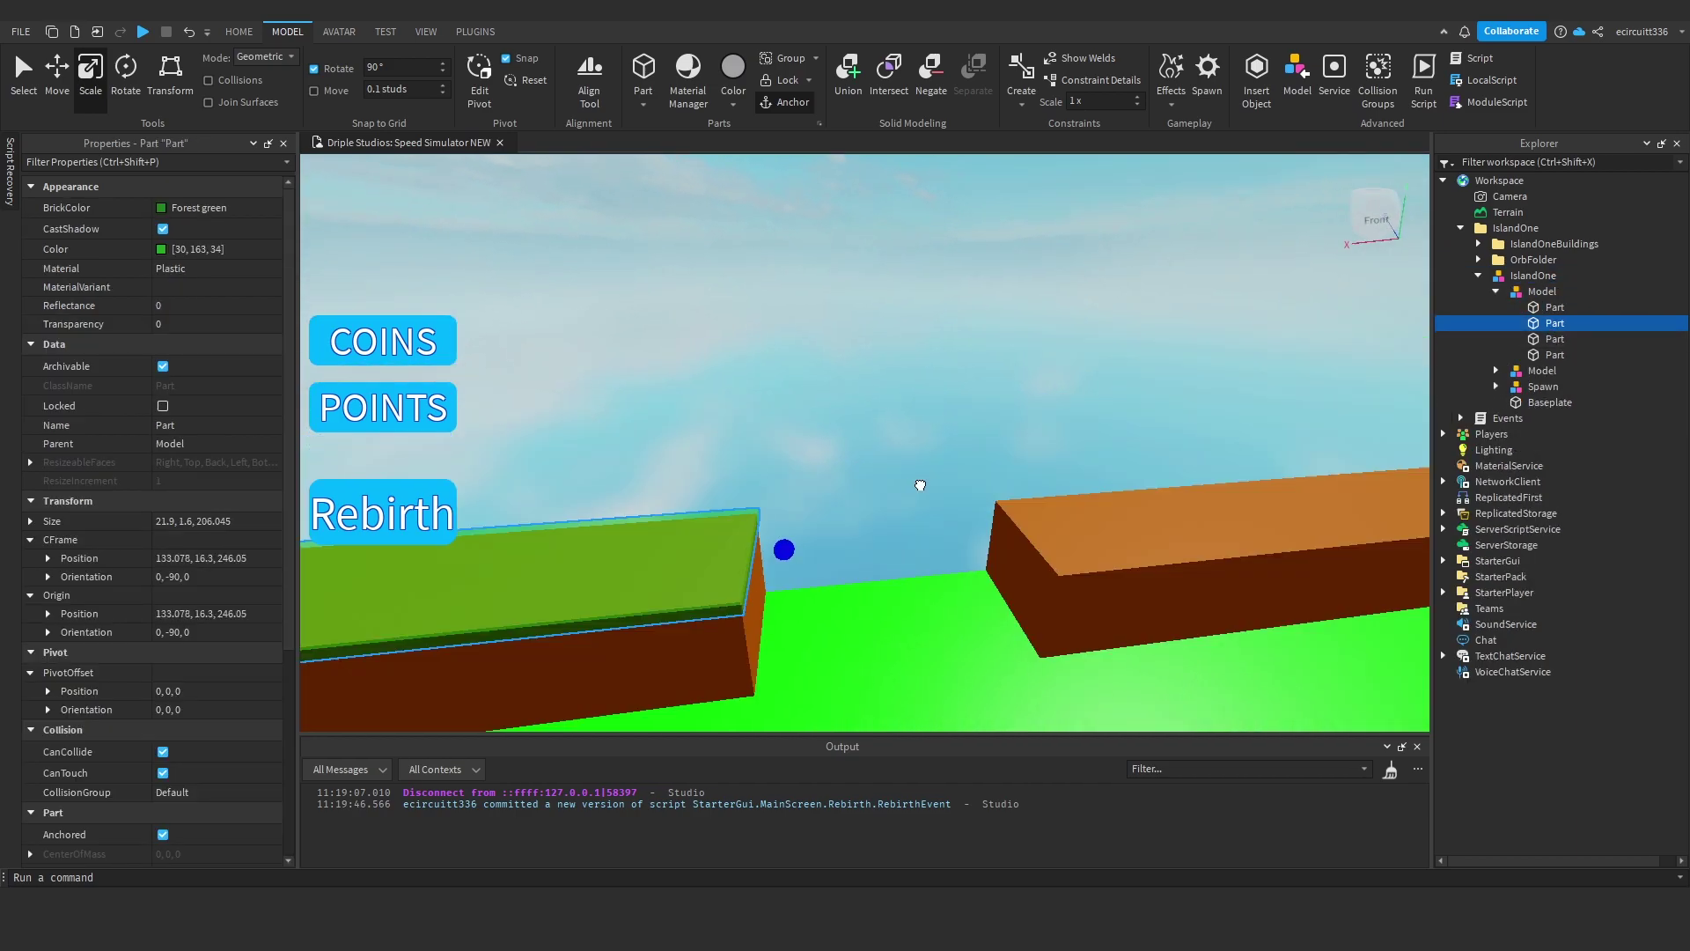
{"action": "right_click_drag", "start_coordinate": [918, 488], "coordinate": [951, 509]}
{"action": "key", "text": "w"}
{"action": "scroll", "coordinate": [867, 379], "scroll_direction": "down", "scroll_amount": 1}
{"action": "right_click_drag", "start_coordinate": [867, 384], "coordinate": [959, 375]}
{"action": "key", "text": "w"}
{"action": "key", "text": "s"}
- Duplicate the shortened green top part and scale the copy to about 154 studs long over the second brown wall segment
{"action": "key", "text": "ctrl+d"}
{"action": "left_click_drag", "start_coordinate": [937, 364], "coordinate": [542, 334]}
{"action": "left_click_drag", "start_coordinate": [690, 320], "coordinate": [988, 373]}
{"action": "key", "text": "w"}
{"action": "right_click_drag", "start_coordinate": [842, 283], "coordinate": [841, 283]}
{"action": "key", "text": "s"}
{"action": "key", "text": "d"}
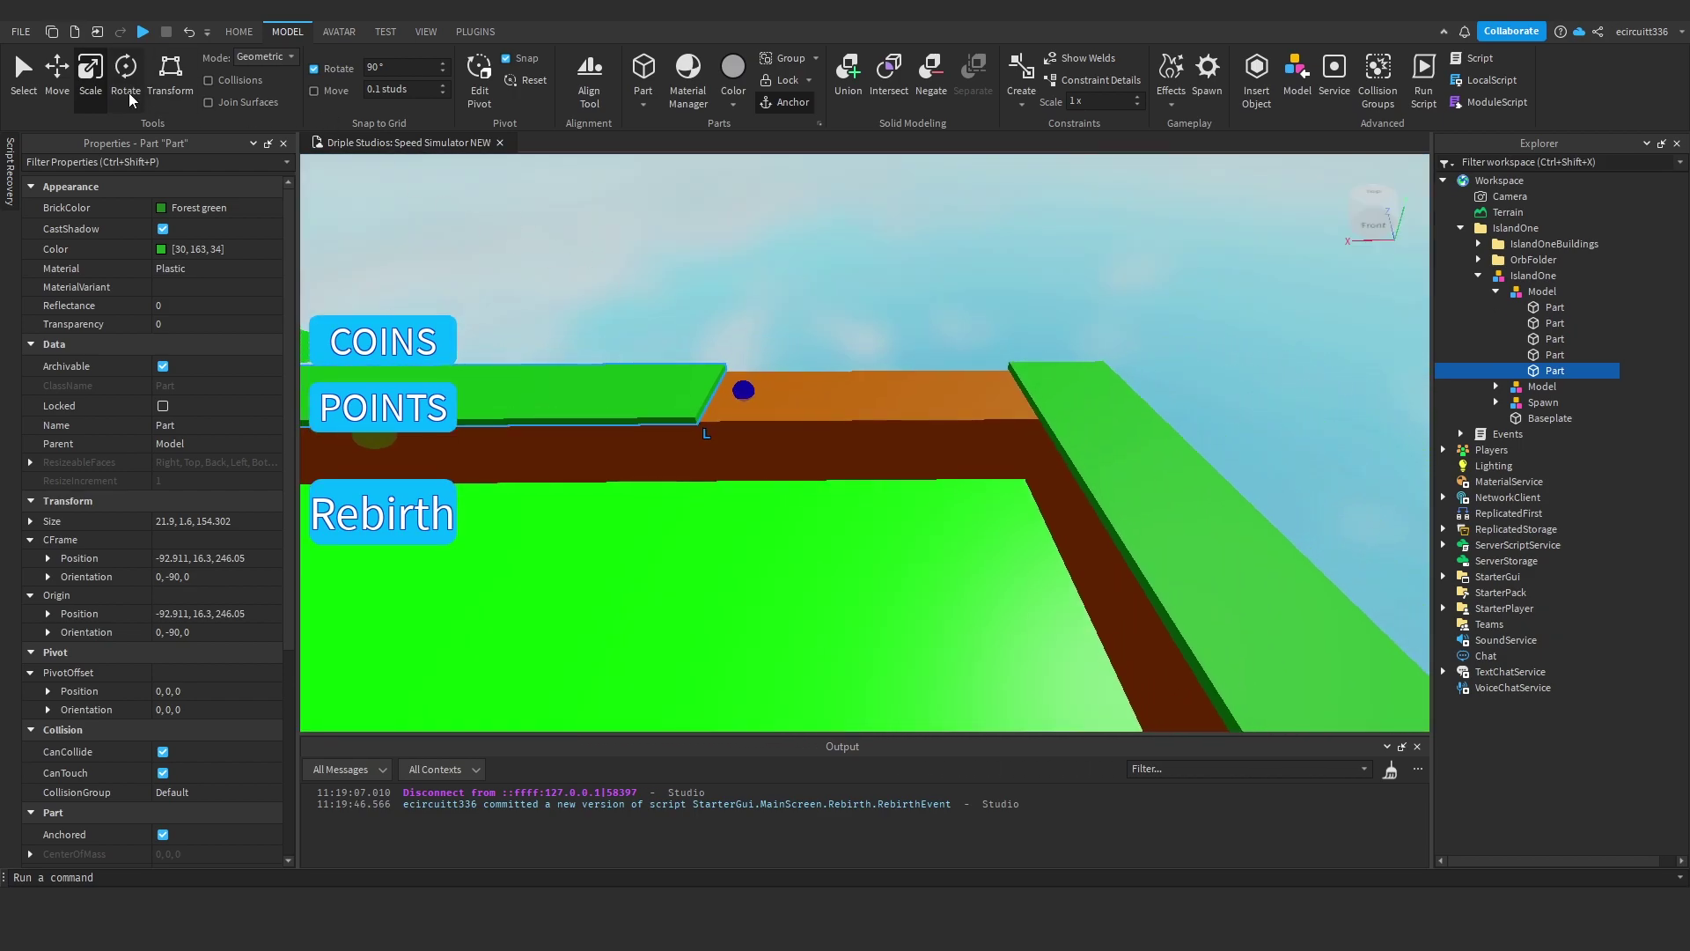
- Using collisions temporarily, extend the copied green top part to about 219.3 studs so it reaches the island's corner
{"action": "left_click", "coordinate": [231, 81]}
{"action": "left_click_drag", "start_coordinate": [1624, 486], "coordinate": [1625, 486]}
{"action": "right_click_drag", "start_coordinate": [783, 333], "coordinate": [782, 333]}
{"action": "key", "text": "a"}
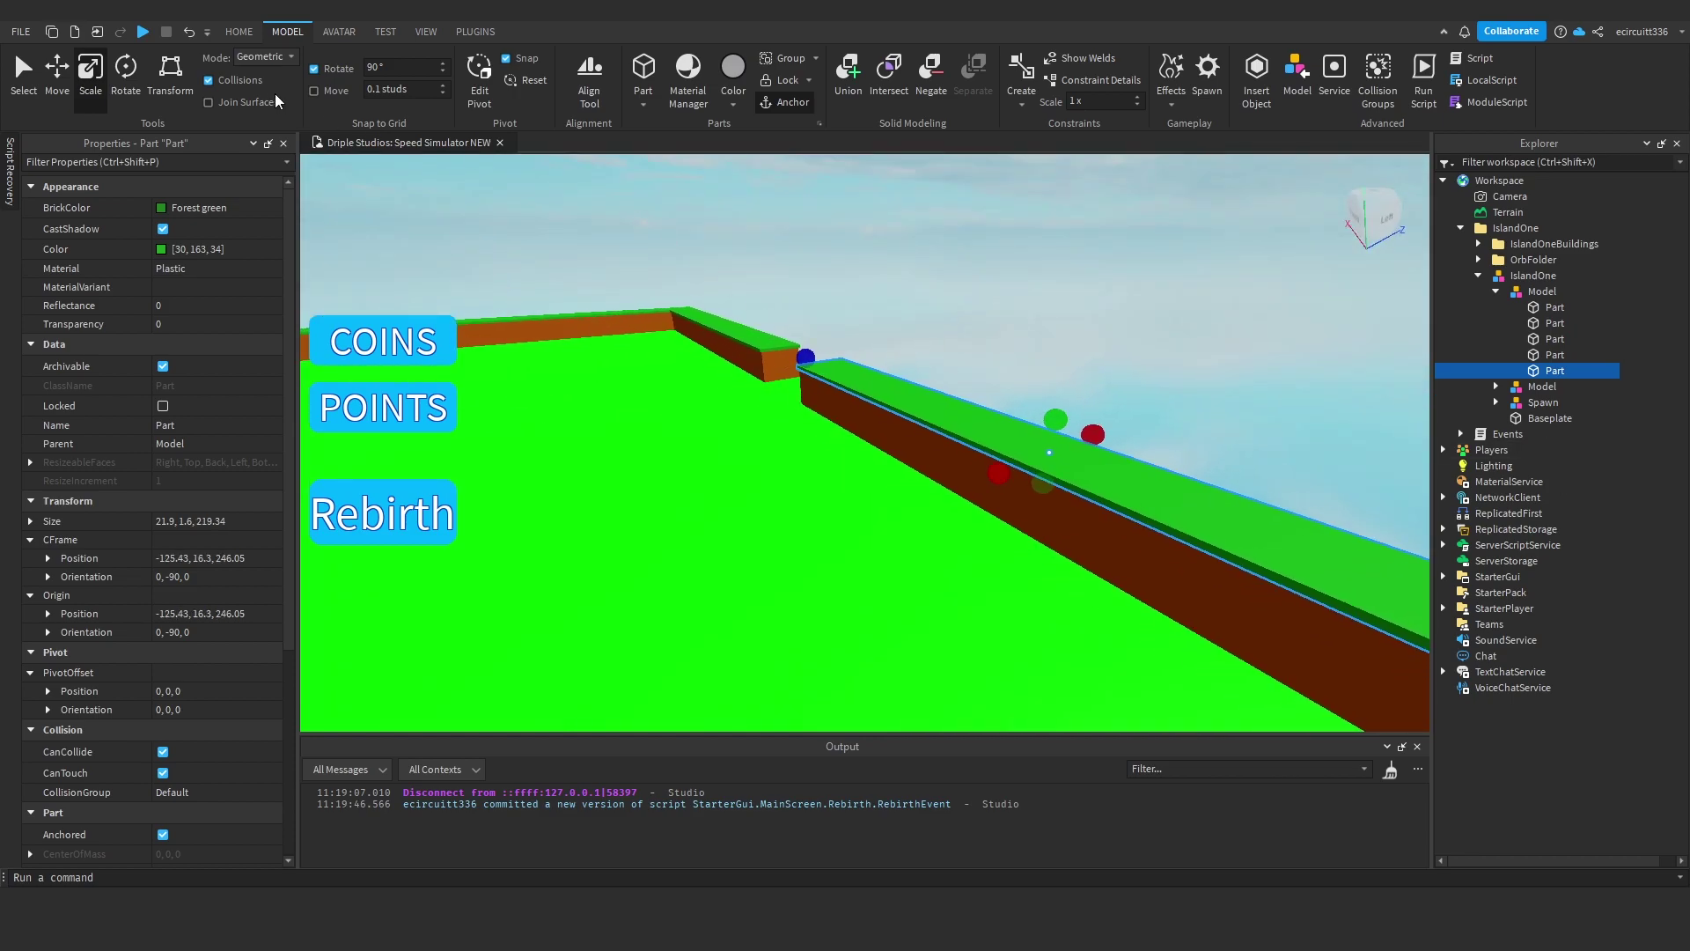
{"action": "left_click", "coordinate": [234, 80]}
{"action": "left_click", "coordinate": [936, 218]}
{"action": "right_click_drag", "start_coordinate": [936, 219], "coordinate": [939, 218]}
{"action": "key", "text": "s"}
{"action": "key", "text": "s"}
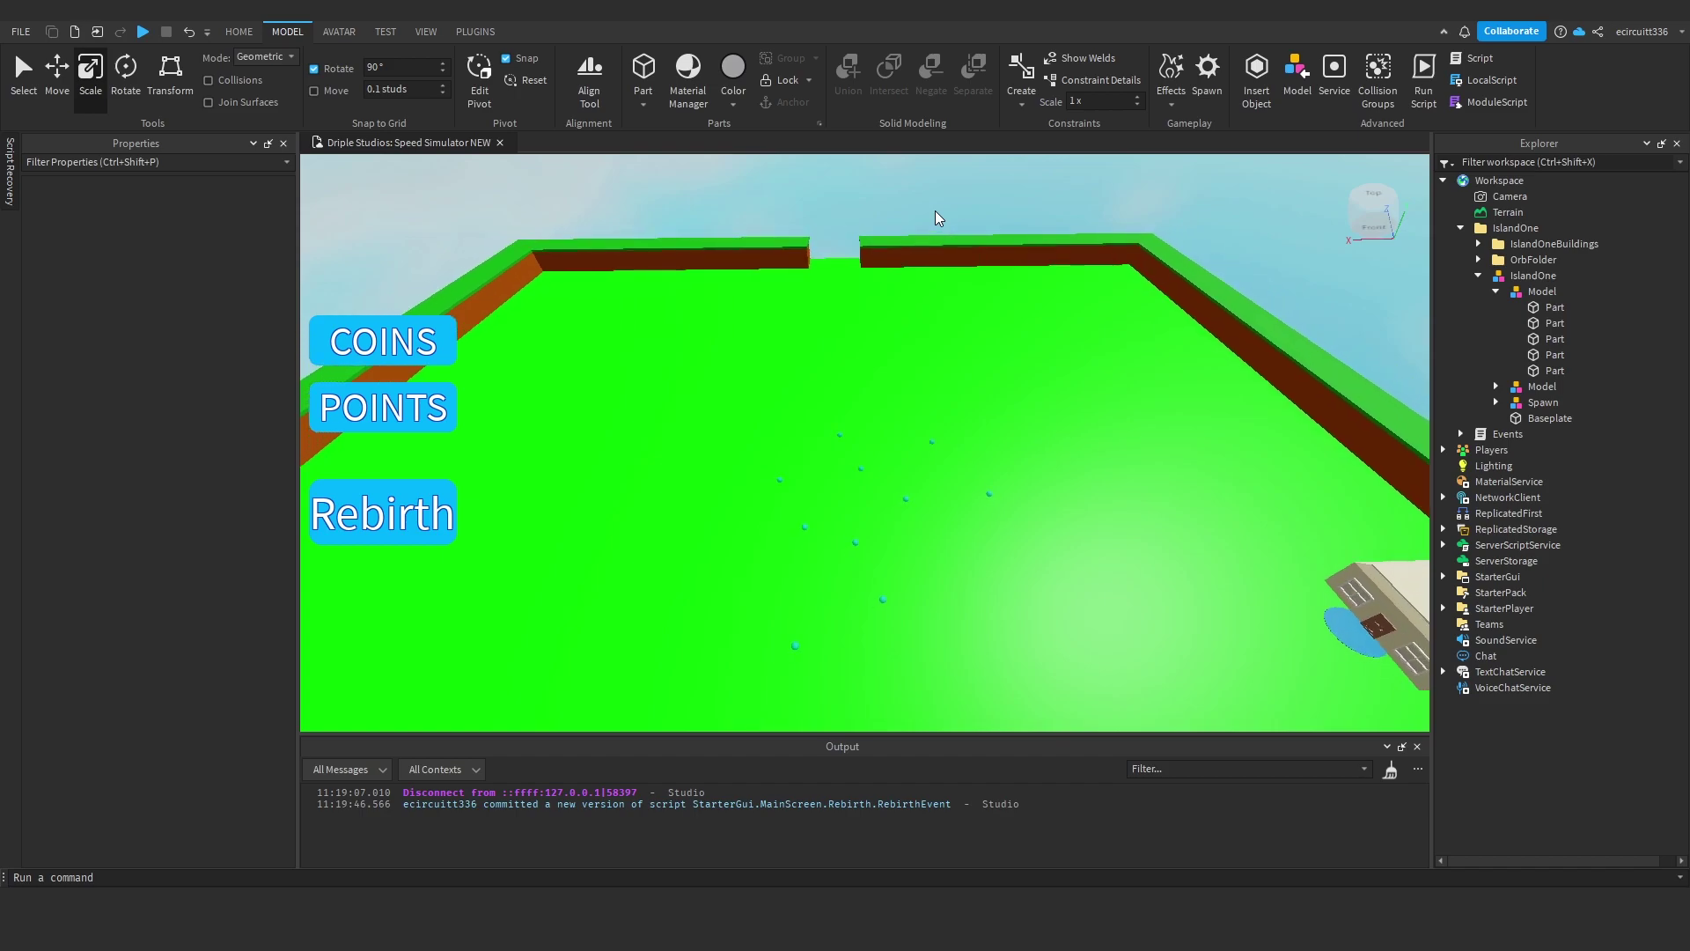
{"action": "key", "text": "s"}
{"action": "right_click_drag", "start_coordinate": [581, 513], "coordinate": [583, 515]}
- Duplicate the whole IslandOne folder and move the copy away from the original island, across from its wall opening
{"action": "left_click", "coordinate": [1460, 229]}
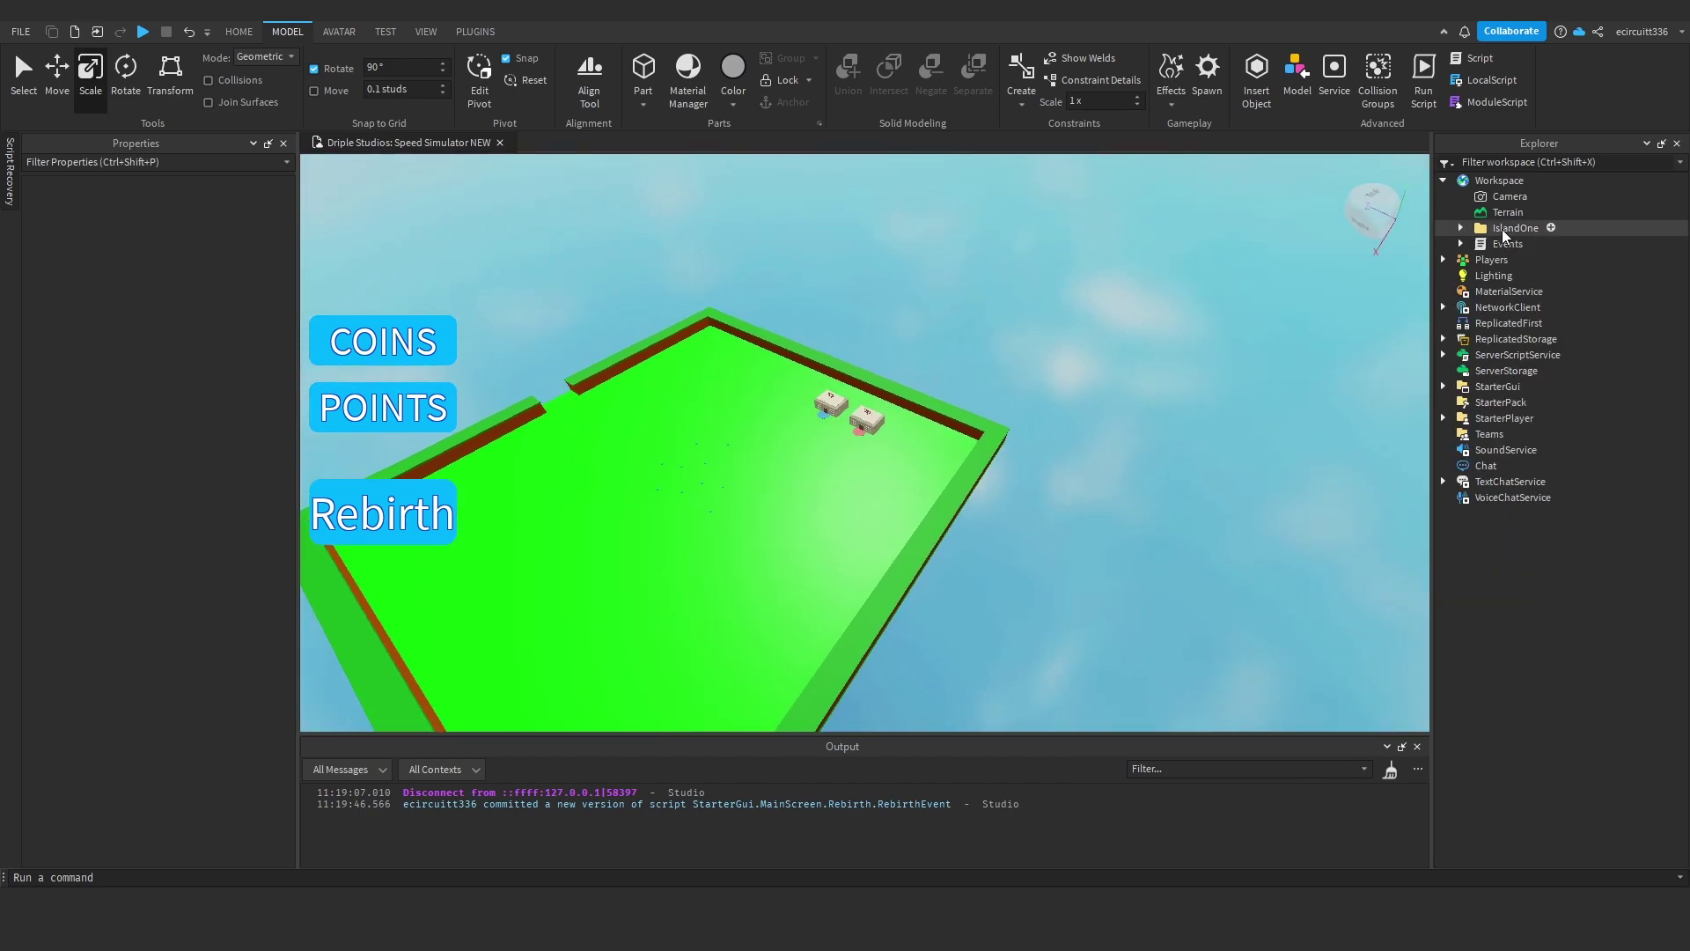
{"action": "left_click", "coordinate": [1504, 231]}
{"action": "key", "text": "ctrl+d"}
{"action": "right_click_drag", "start_coordinate": [901, 288], "coordinate": [910, 298]}
{"action": "key", "text": "a"}
{"action": "left_click", "coordinate": [62, 78]}
{"action": "left_click_drag", "start_coordinate": [896, 379], "coordinate": [566, 250]}
{"action": "right_click_drag", "start_coordinate": [565, 251], "coordinate": [603, 256]}
{"action": "key", "text": "a"}
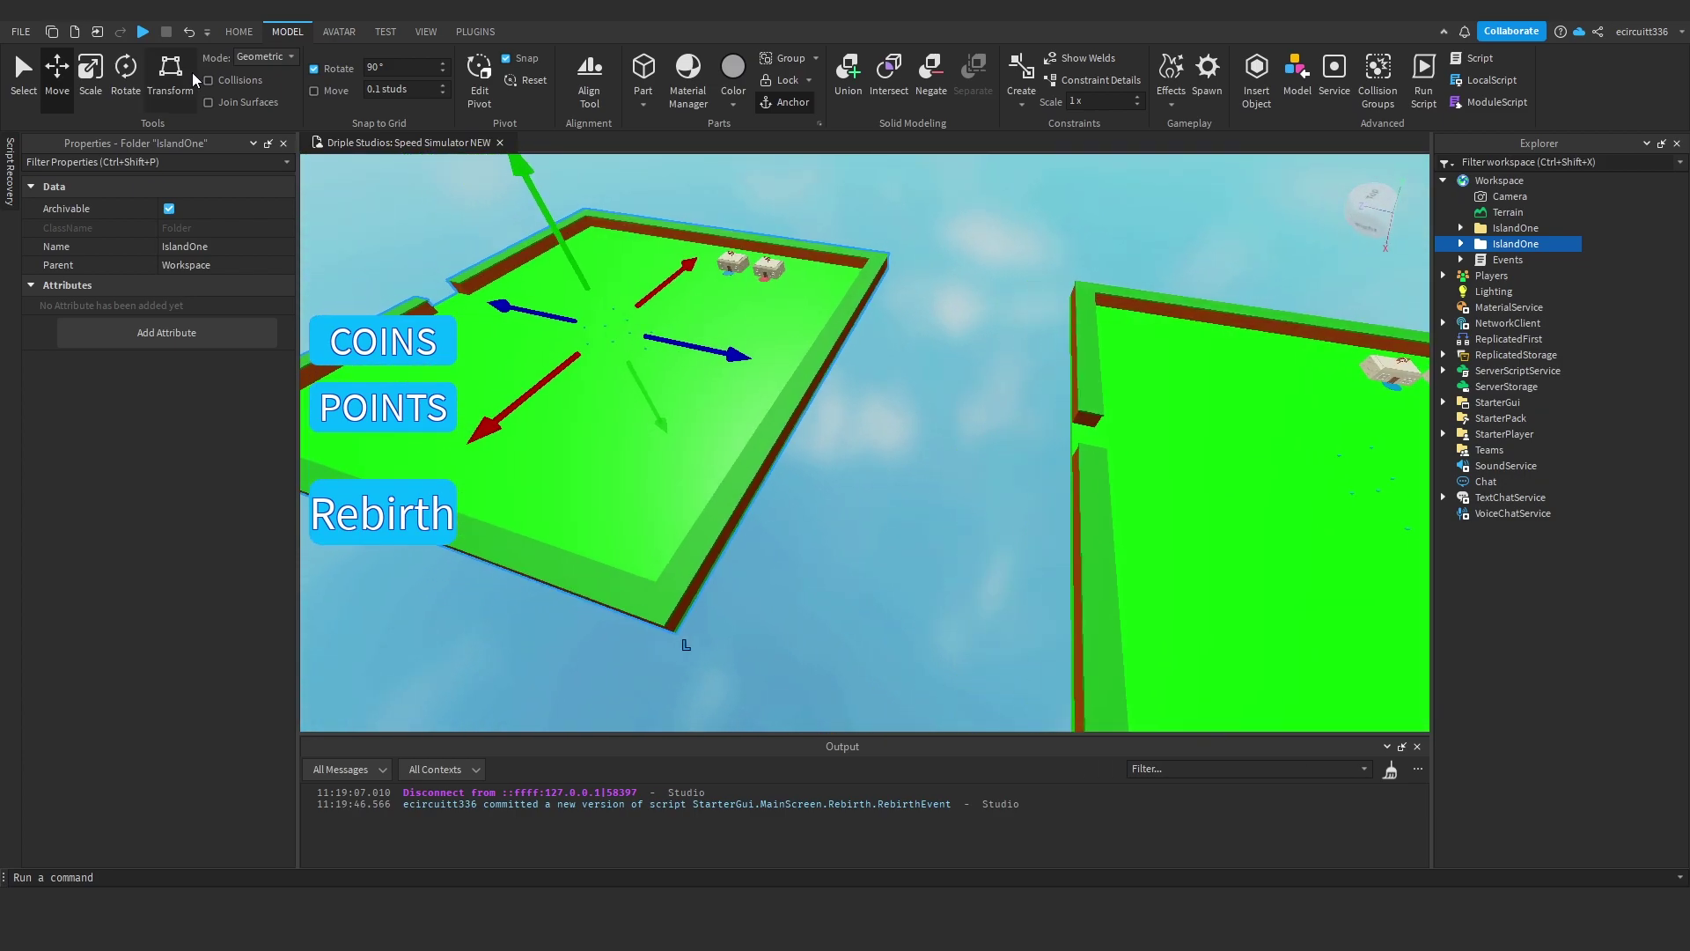
- Rotate the duplicated island 180° about its vertical axis so its wall opening faces the original island
{"action": "left_click", "coordinate": [126, 79]}
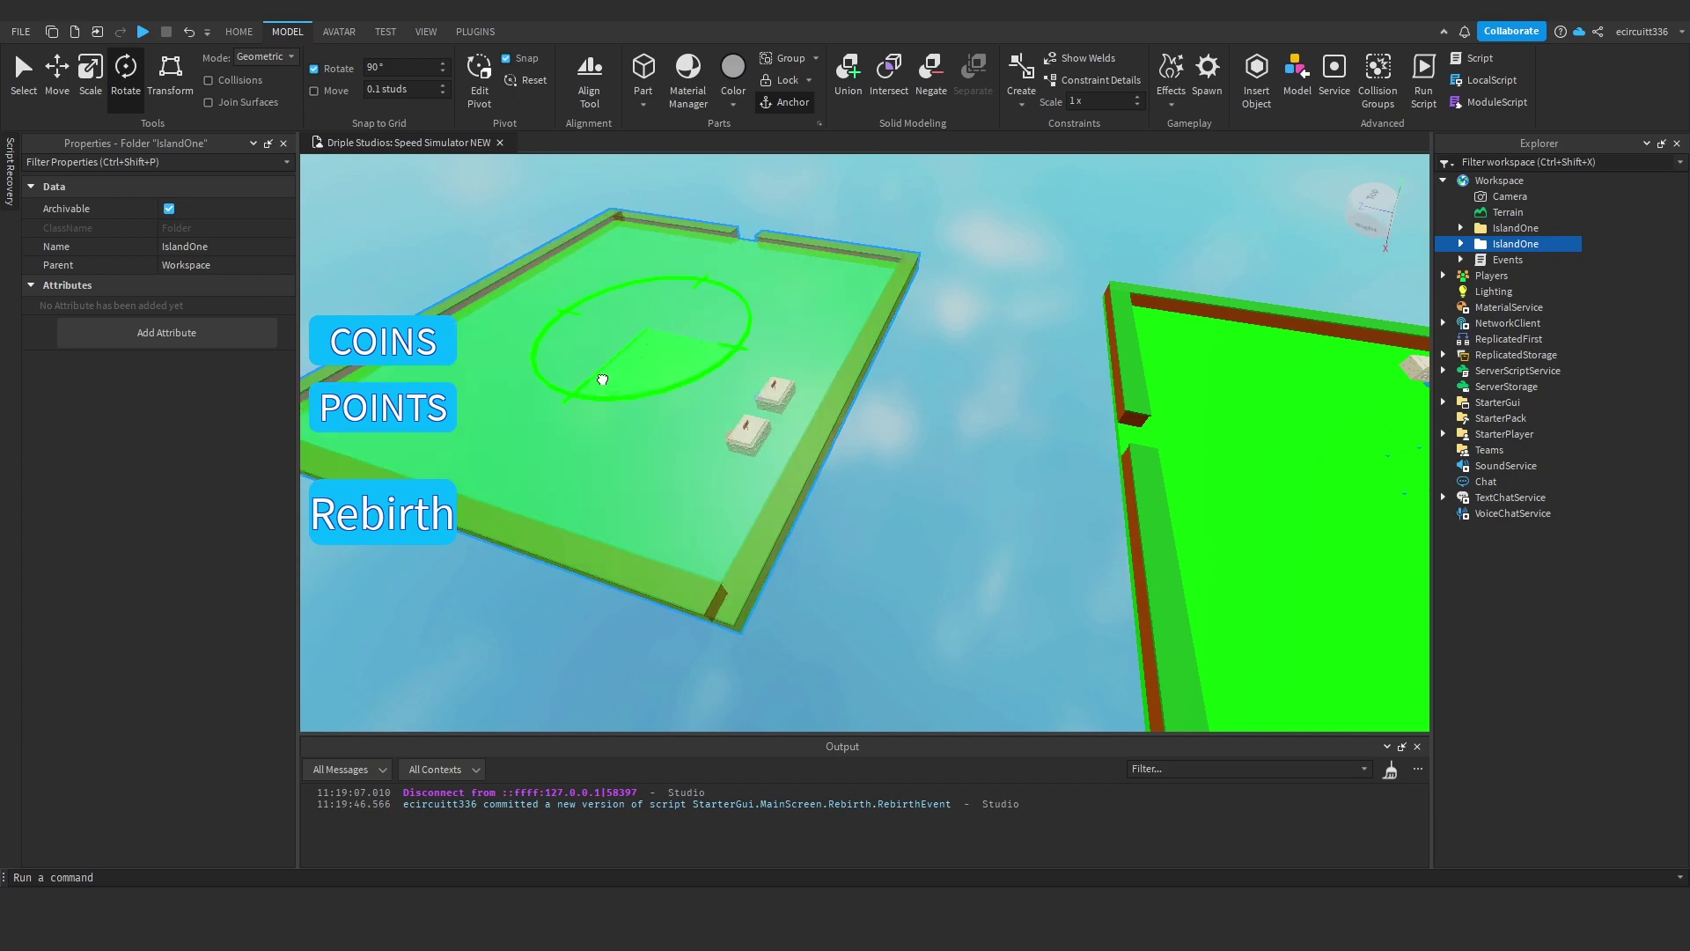
{"action": "left_click_drag", "start_coordinate": [513, 305], "coordinate": [512, 306]}
{"action": "left_click", "coordinate": [1045, 411]}
- Check the spacing between the two islands and how their wall openings line up
{"action": "key", "text": "w"}
{"action": "right_click_drag", "start_coordinate": [1045, 411], "coordinate": [1043, 404]}
{"action": "key", "text": "w"}
{"action": "key", "text": "s"}
{"action": "key", "text": "d"}
{"action": "key", "text": "w"}
{"action": "key", "text": "s"}
{"action": "right_click_drag", "start_coordinate": [1004, 497], "coordinate": [1008, 505]}
{"action": "key", "text": "a"}
{"action": "key", "text": "d"}
{"action": "key", "text": "w"}
{"action": "key", "text": "s"}
{"action": "right_click_drag", "start_coordinate": [947, 638], "coordinate": [947, 637]}
{"action": "right_click_drag", "start_coordinate": [1002, 537], "coordinate": [1002, 537]}
{"action": "key", "text": "w"}
{"action": "right_click_drag", "start_coordinate": [832, 470], "coordinate": [831, 470]}
{"action": "right_click_drag", "start_coordinate": [640, 406], "coordinate": [641, 406]}
{"action": "key", "text": "s"}
- Rename the duplicated IslandOne folder to IslandTwo
{"action": "left_click", "coordinate": [1499, 243]}
{"action": "left_click", "coordinate": [1504, 230]}
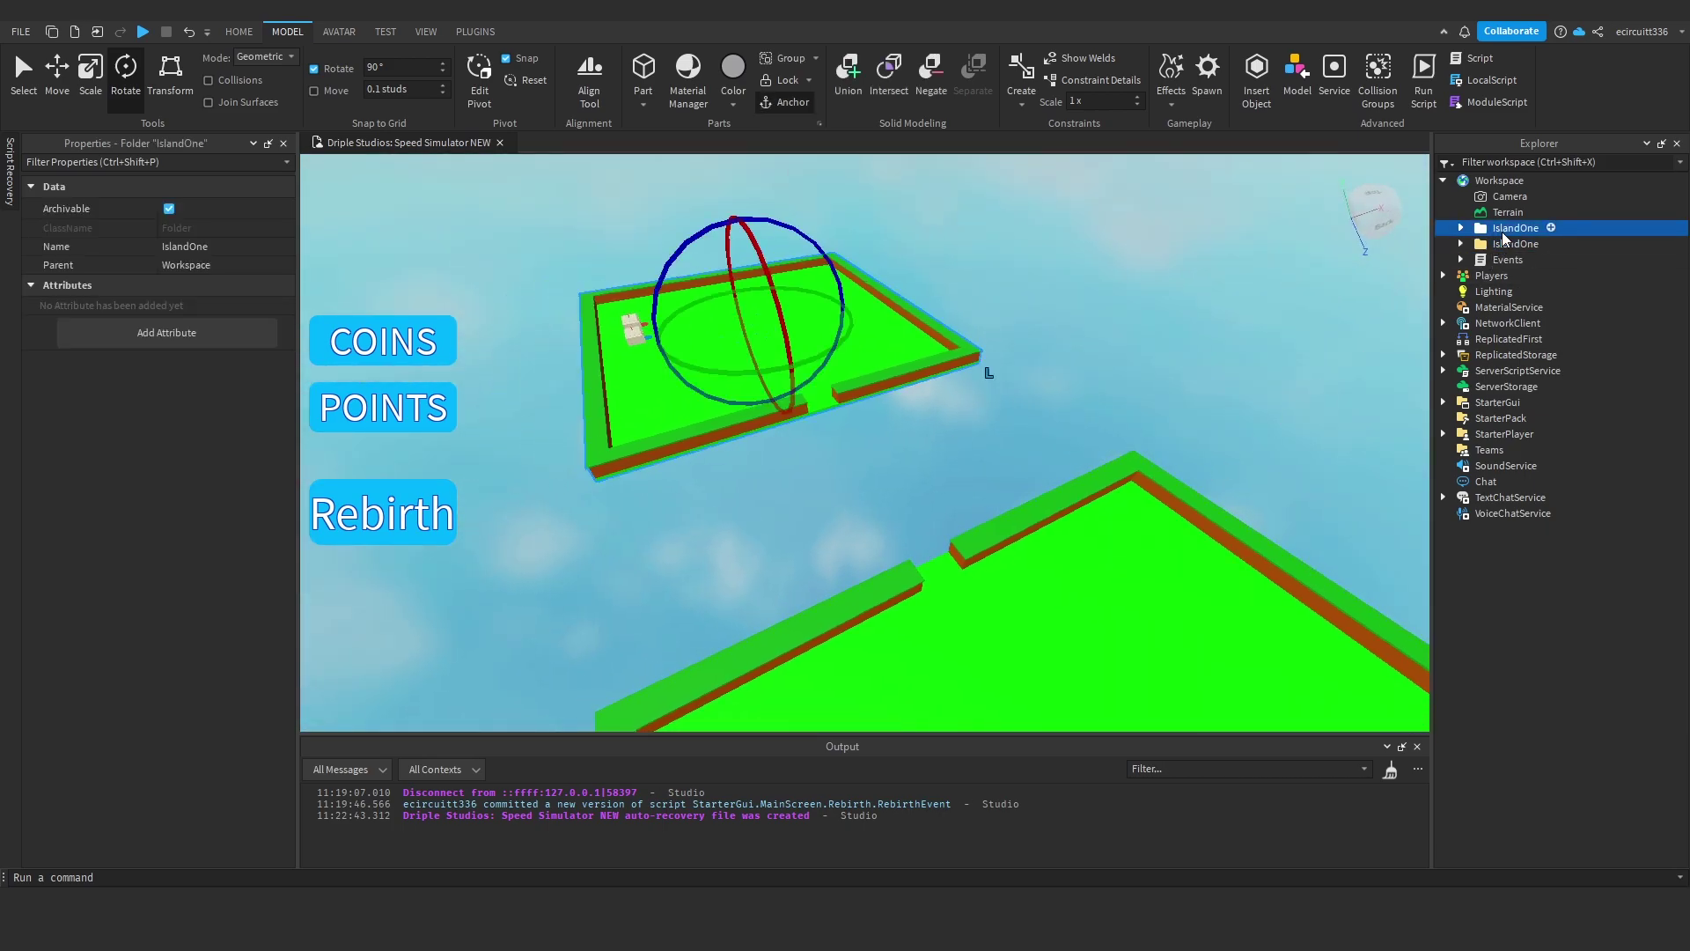
{"action": "left_click", "coordinate": [1524, 249]}
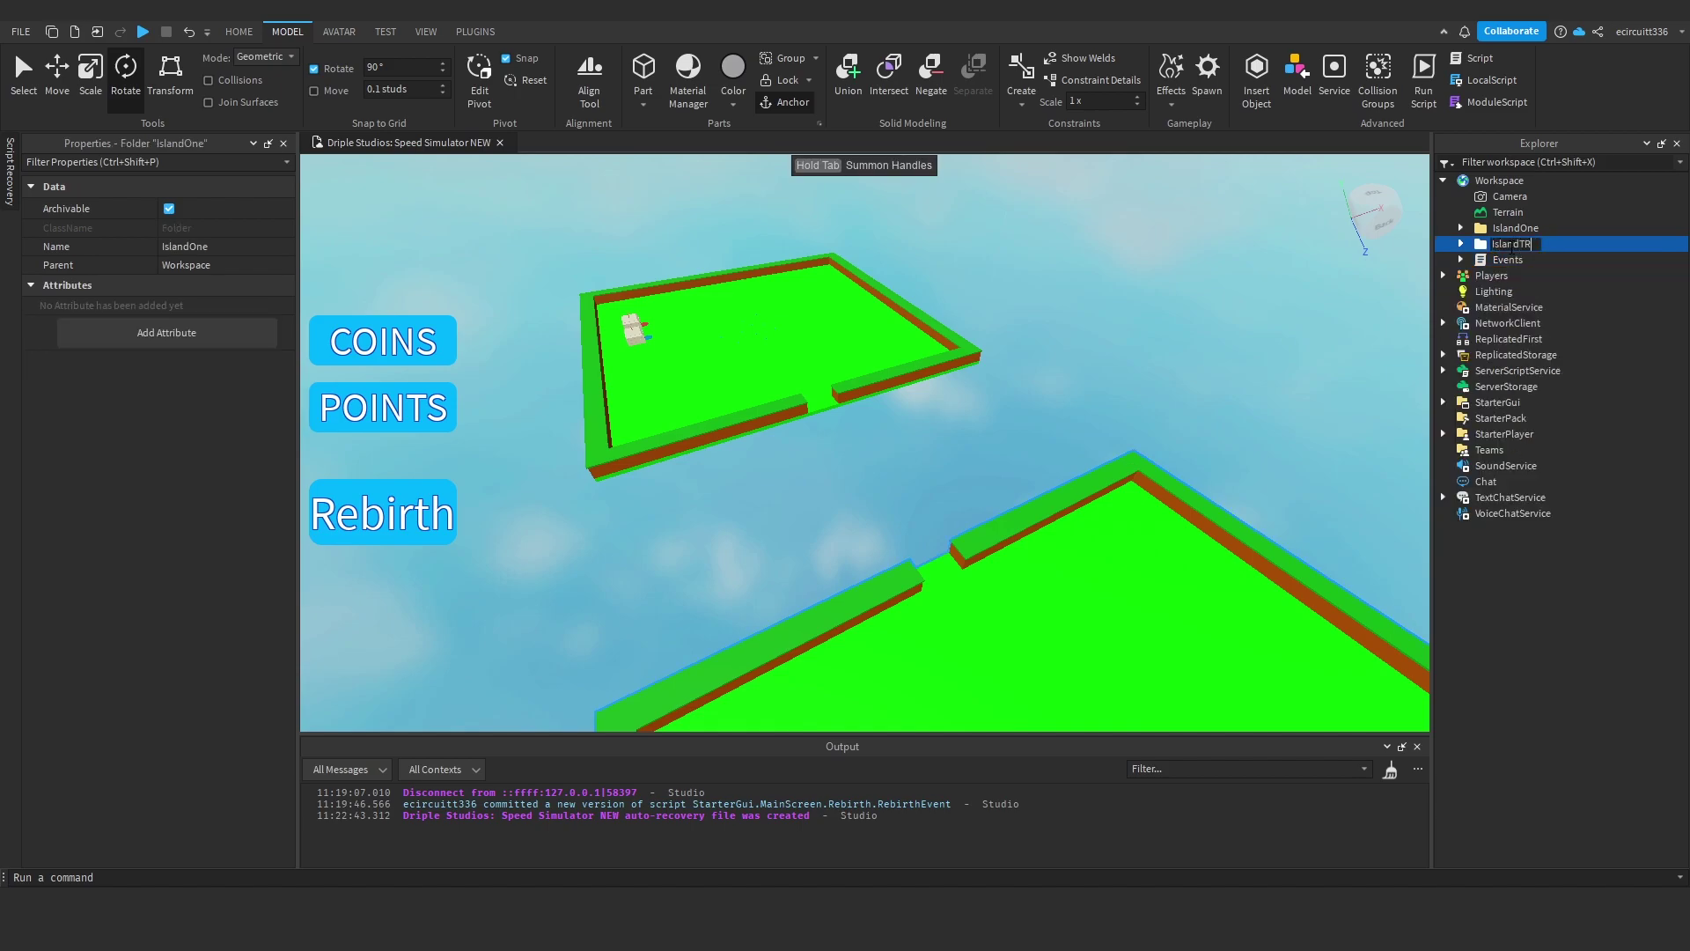
{"action": "key", "text": "f"}
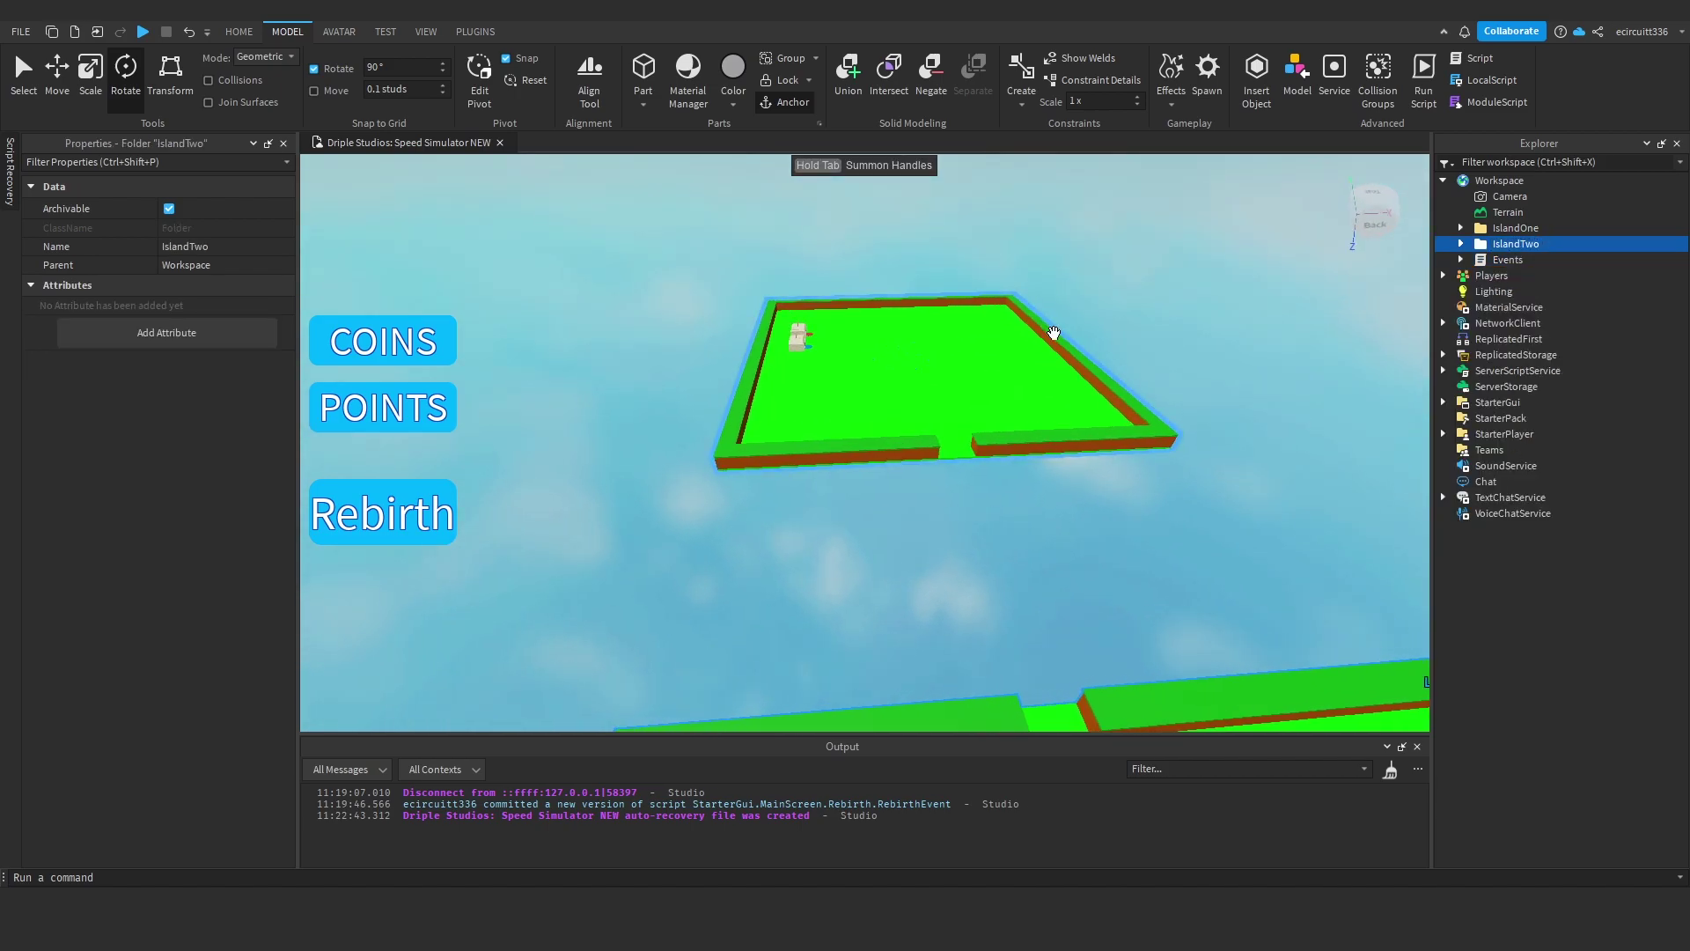
{"action": "right_click_drag", "start_coordinate": [1054, 335], "coordinate": [818, 250]}
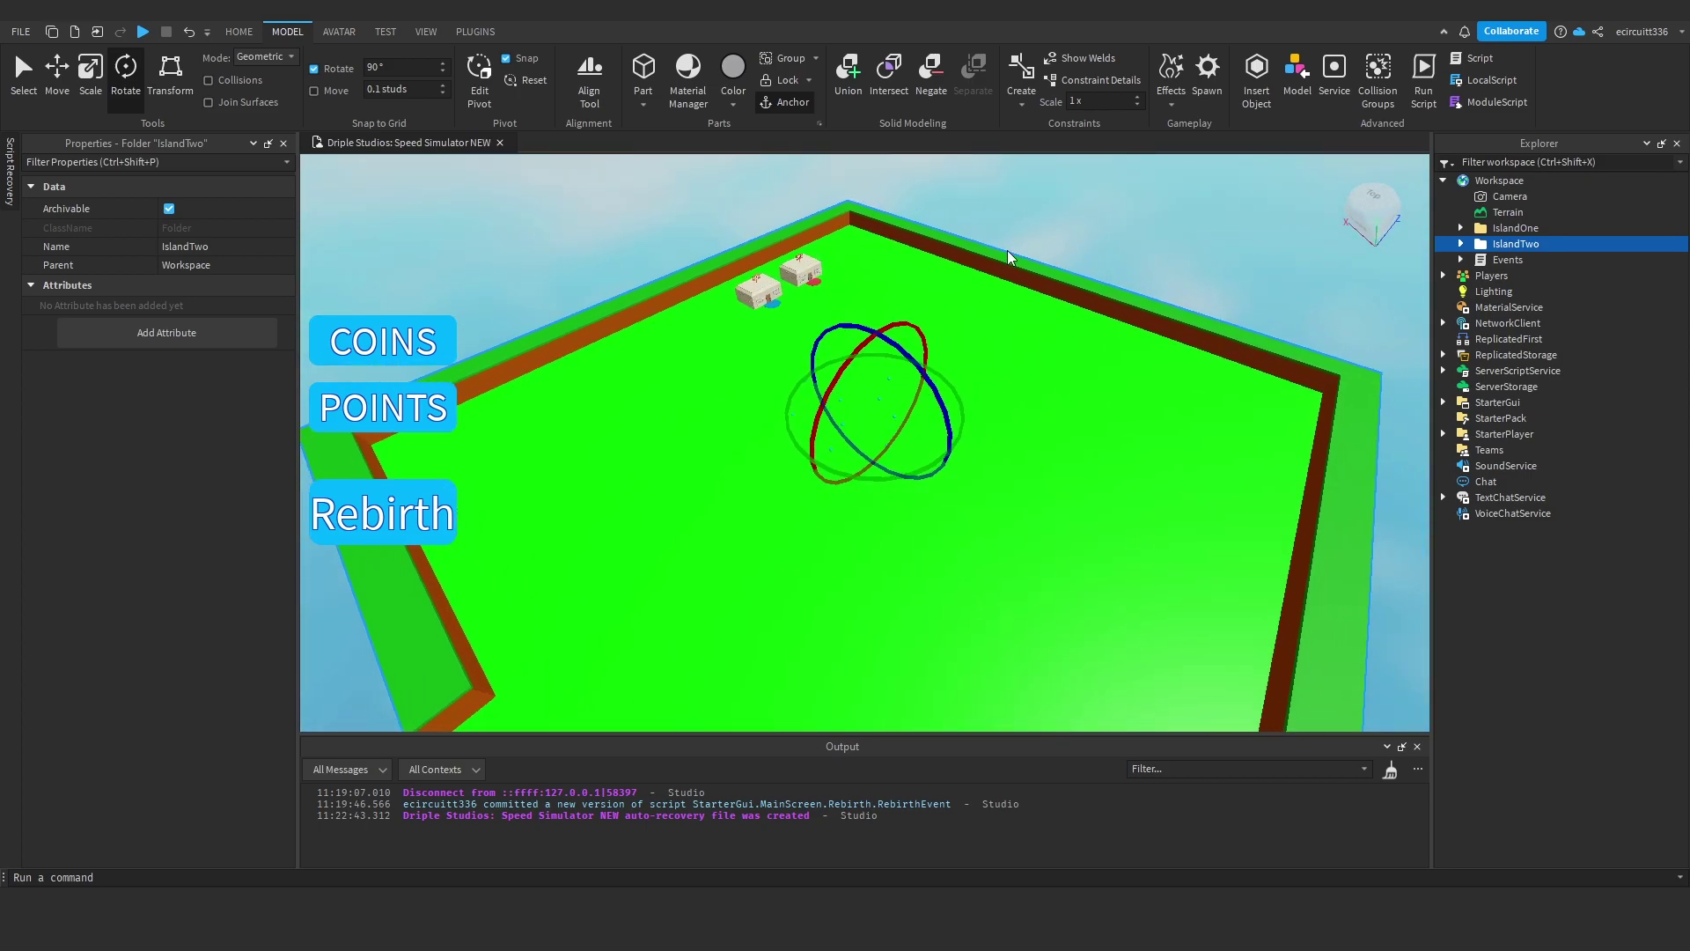
- Rename the IslandOne model inside the IslandTwo folder to IslandTwo
{"action": "left_click", "coordinate": [1462, 244]}
{"action": "right_click_drag", "start_coordinate": [1226, 253], "coordinate": [1296, 261]}
{"action": "left_click", "coordinate": [1542, 292]}
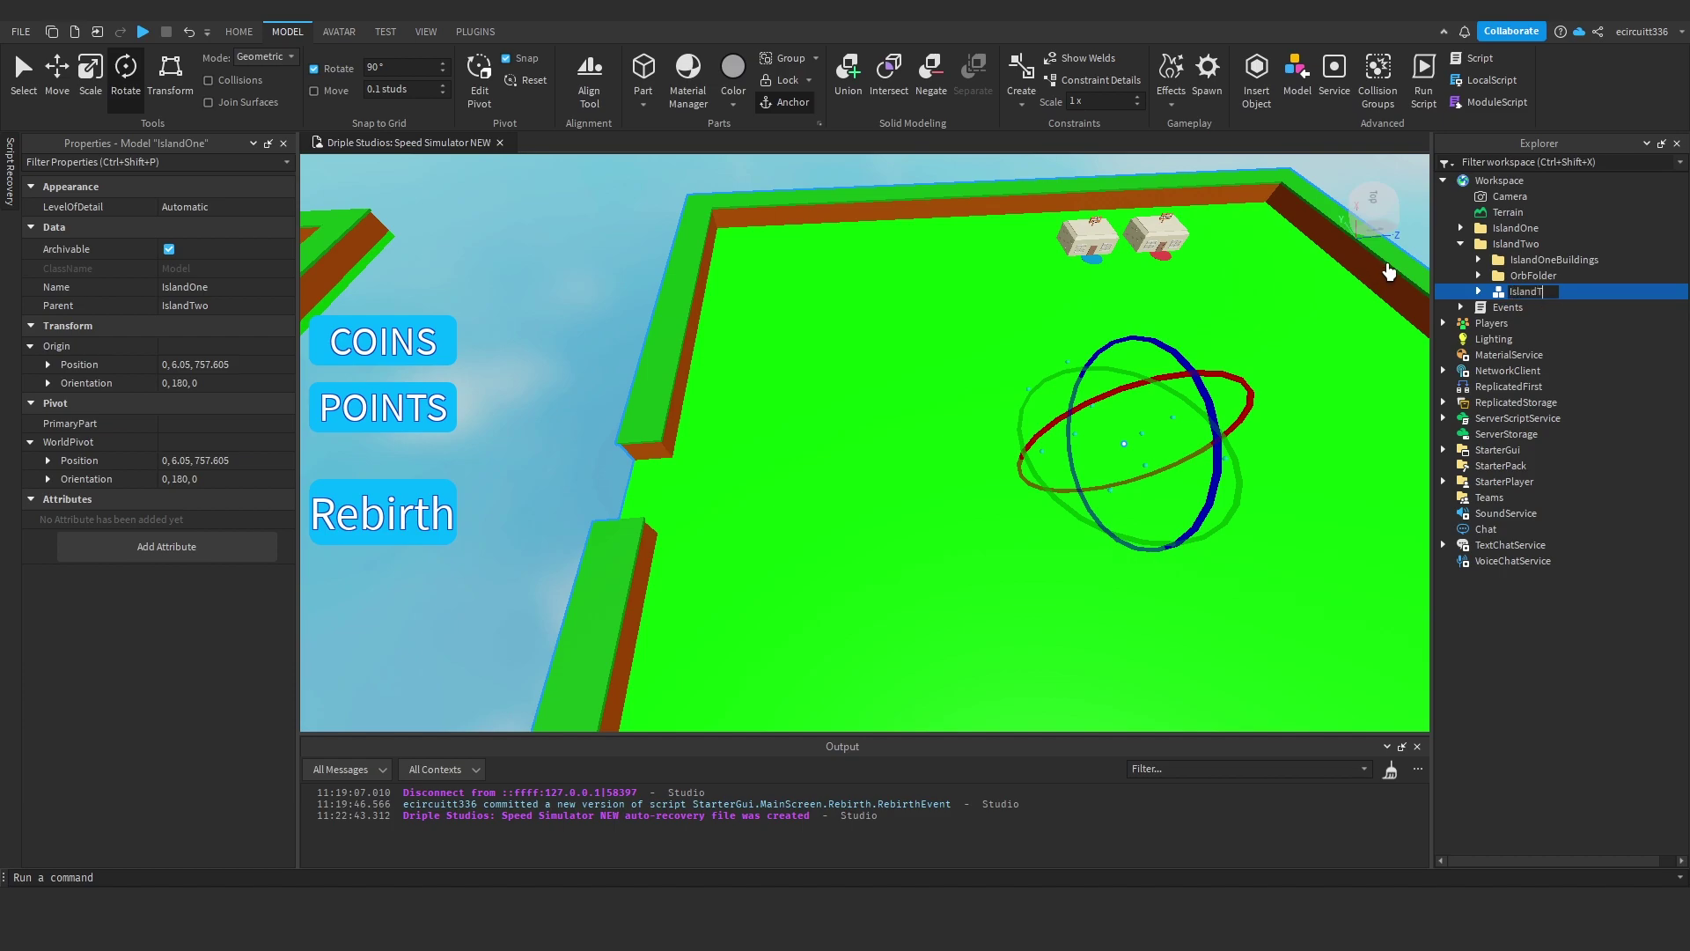
- Delete the Spawn model from the IslandTwo model
{"action": "left_click", "coordinate": [1479, 291]}
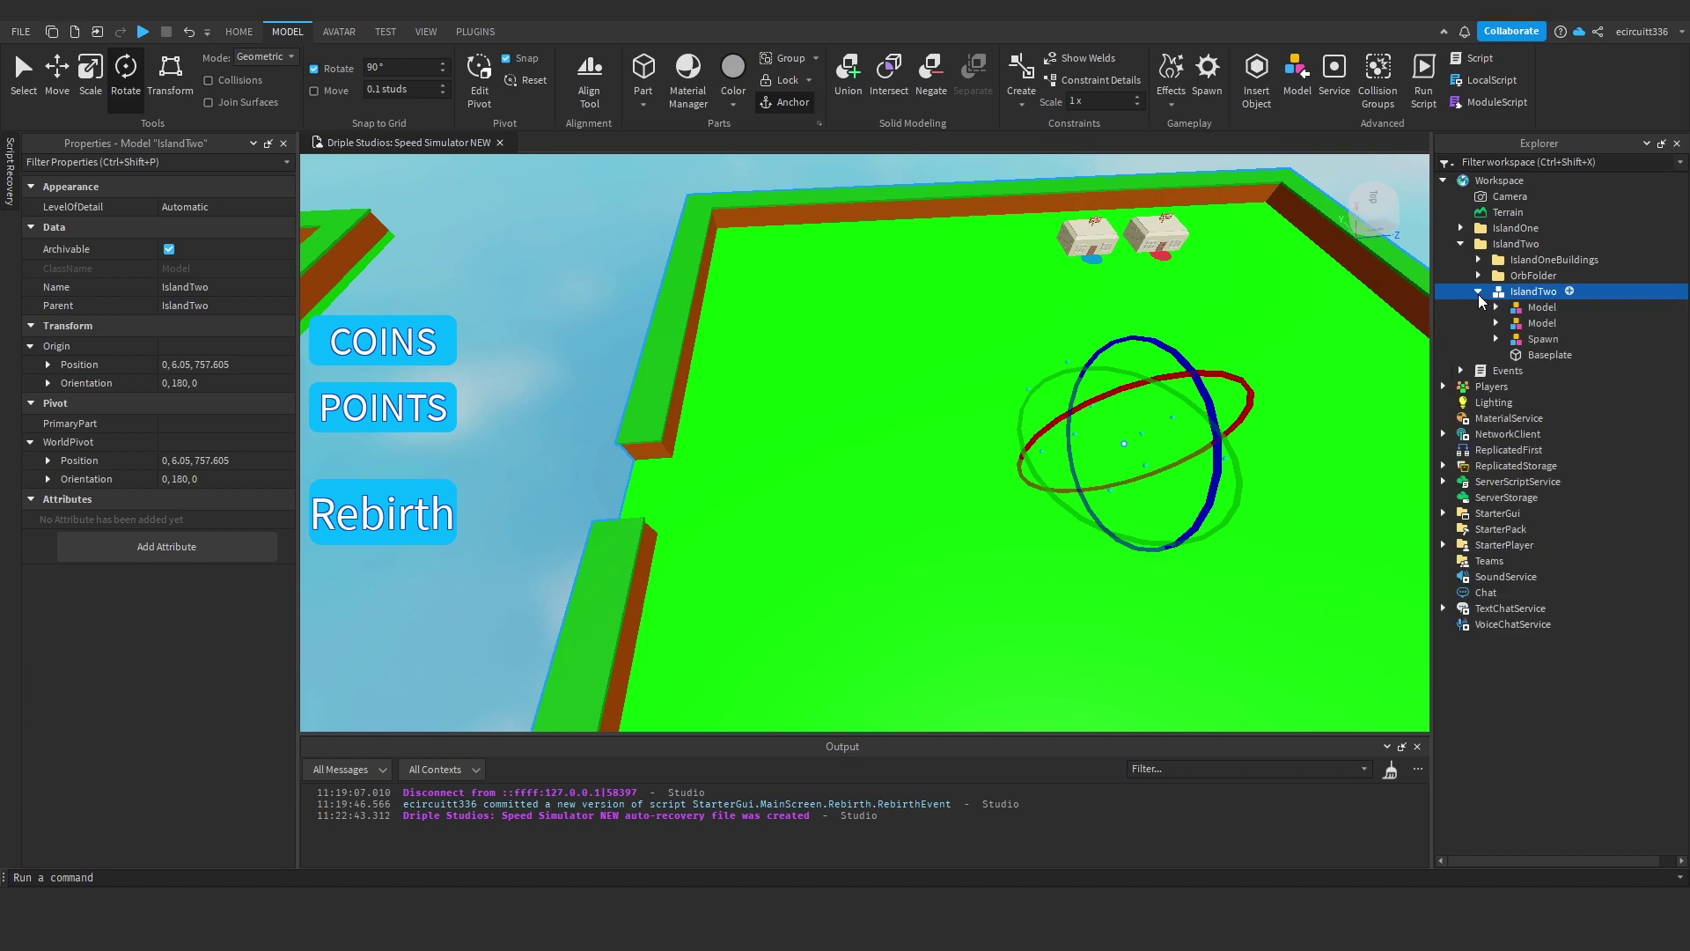
{"action": "left_click", "coordinate": [1542, 340]}
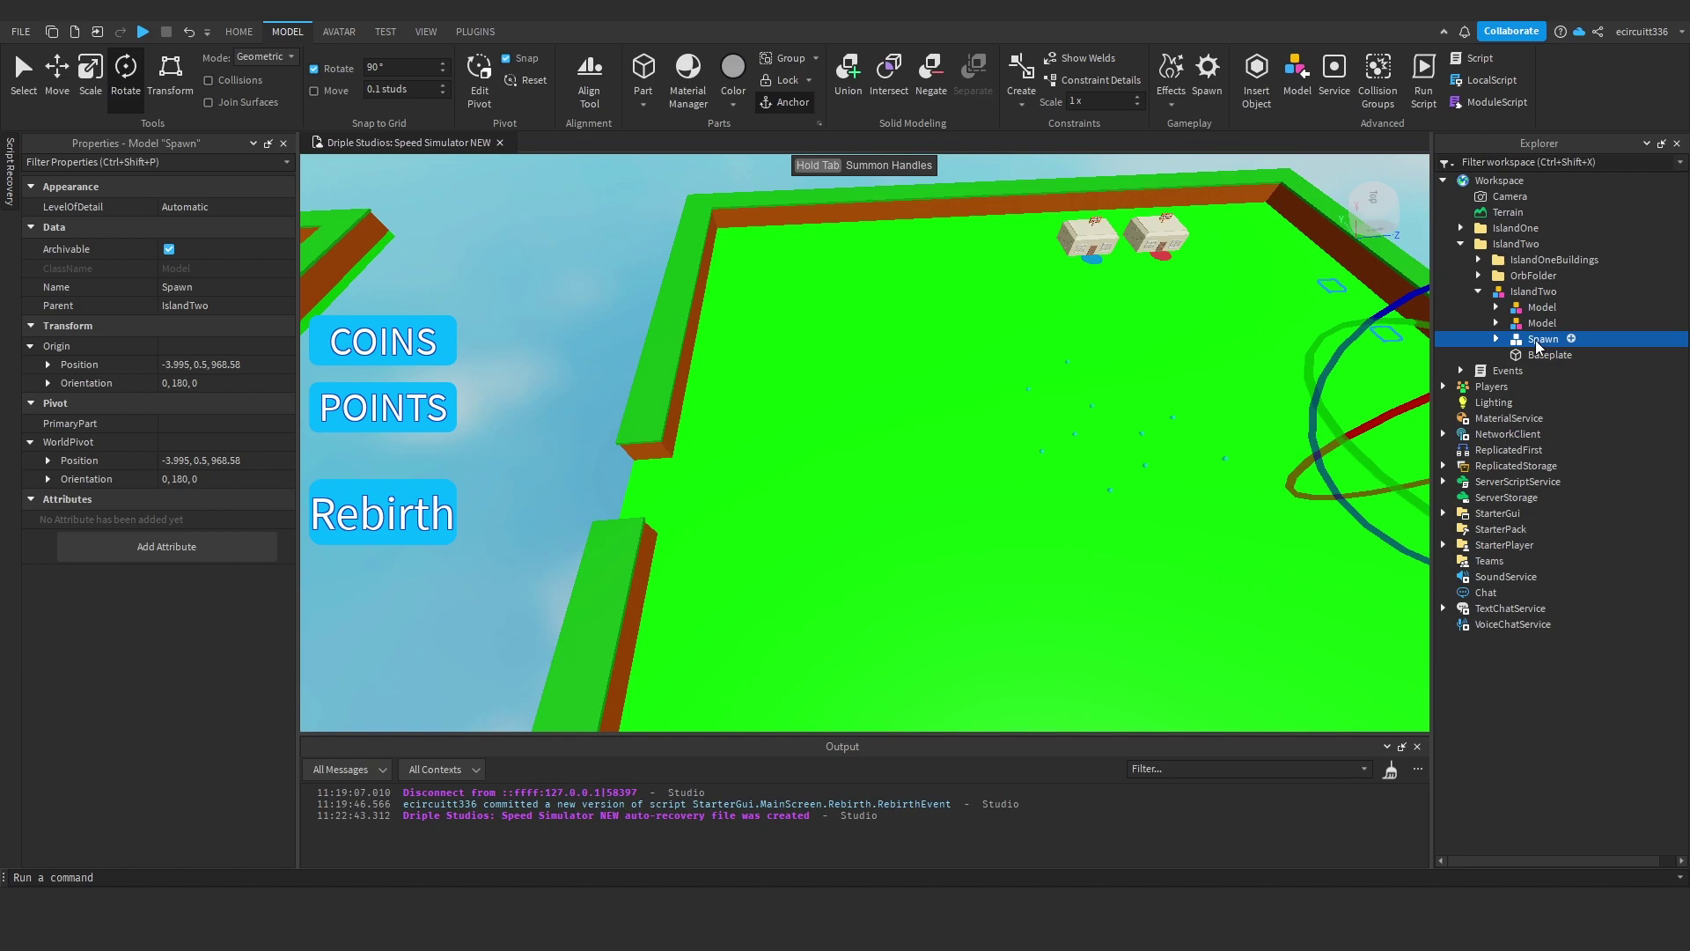
{"action": "key", "text": "Delete"}
{"action": "right_click_drag", "start_coordinate": [1375, 322], "coordinate": [1374, 323]}
- Delete the IslandOneBuildings folder with its exchange and upgrade buildings from the IslandTwo folder
{"action": "left_click", "coordinate": [1536, 325]}
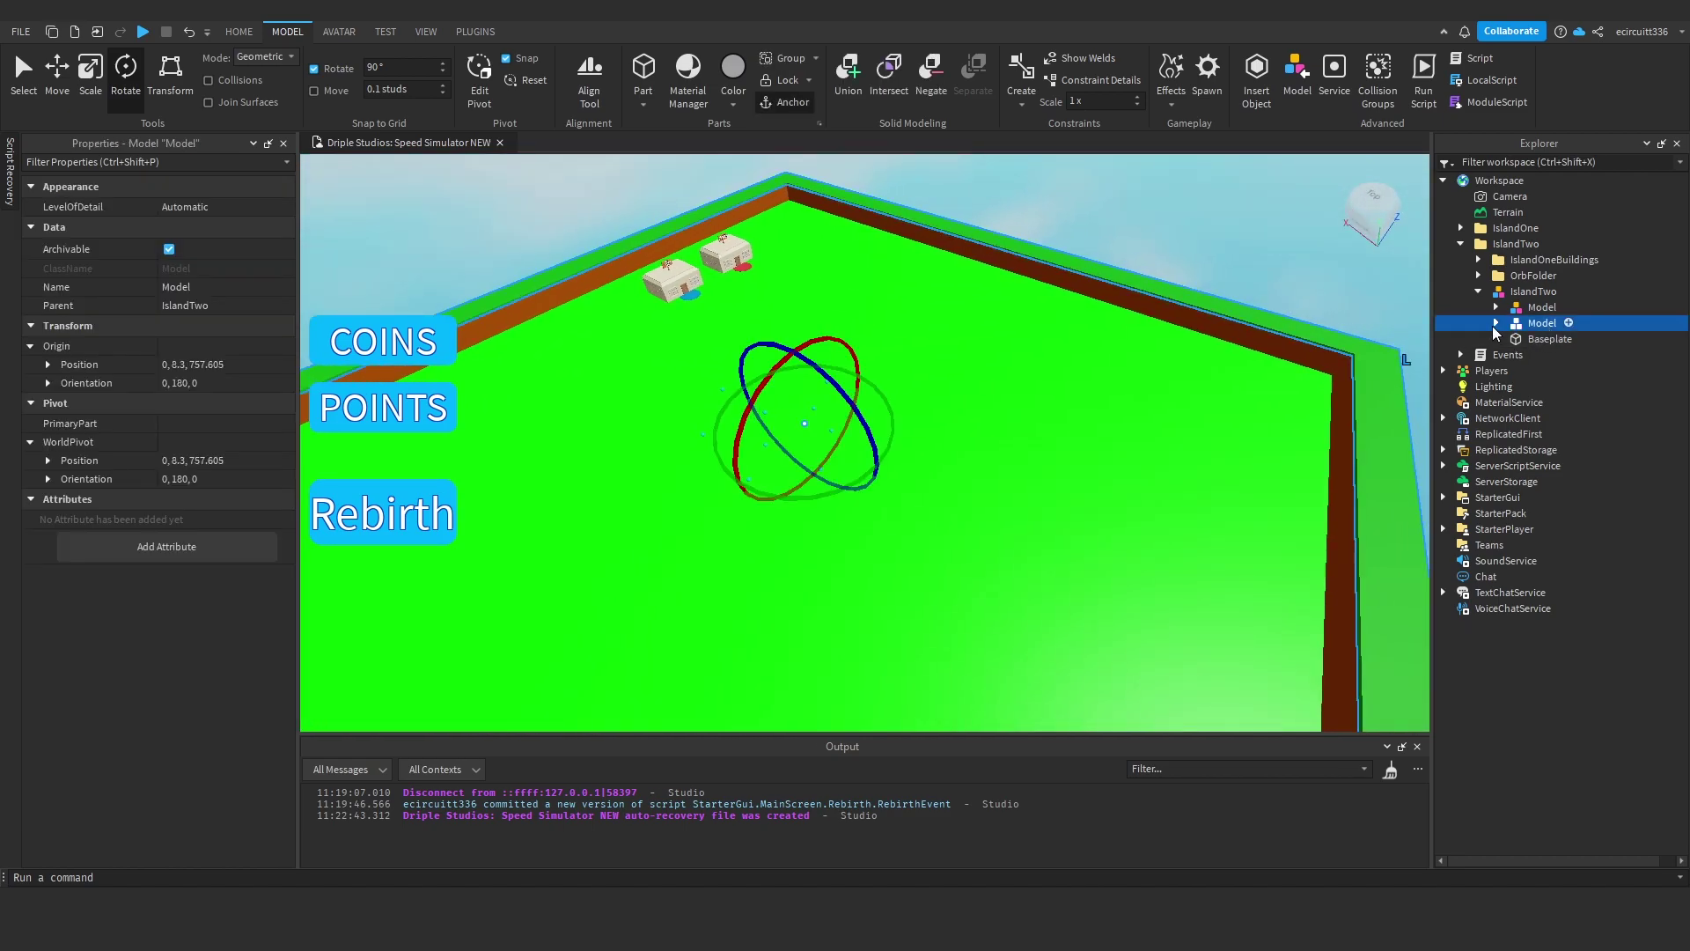
{"action": "left_click", "coordinate": [1493, 326]}
{"action": "right_click_drag", "start_coordinate": [1254, 303], "coordinate": [1377, 313]}
{"action": "left_click", "coordinate": [1497, 320]}
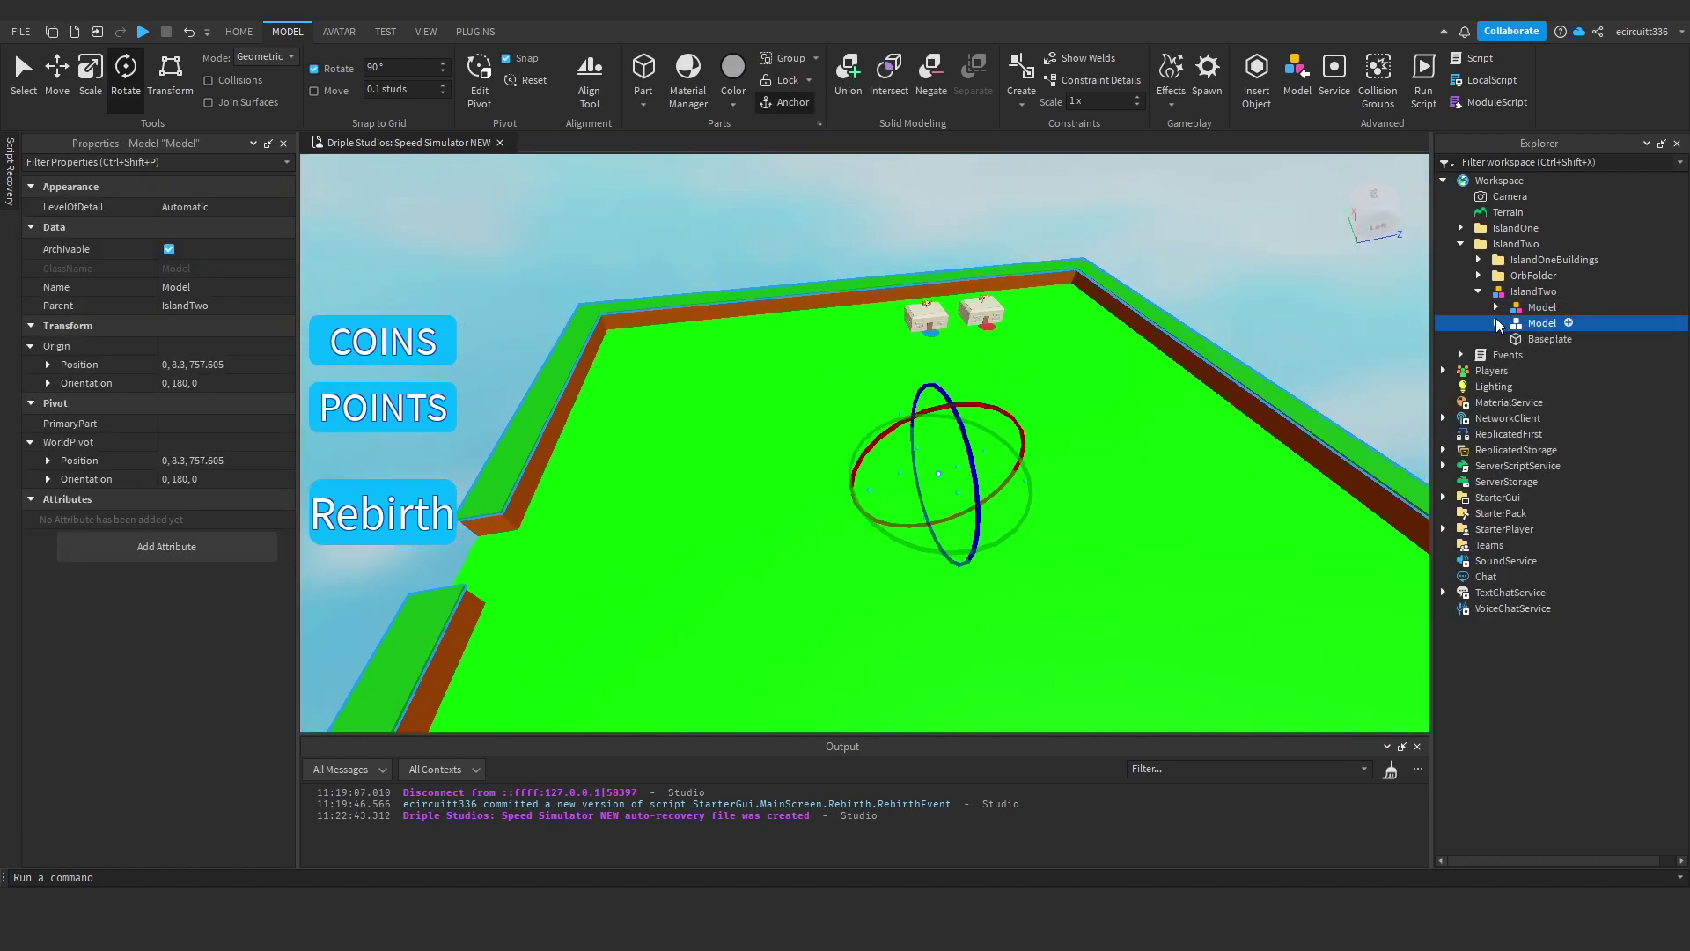
{"action": "left_click", "coordinate": [1480, 291]}
{"action": "left_click", "coordinate": [1498, 275]}
{"action": "left_click", "coordinate": [1479, 259]}
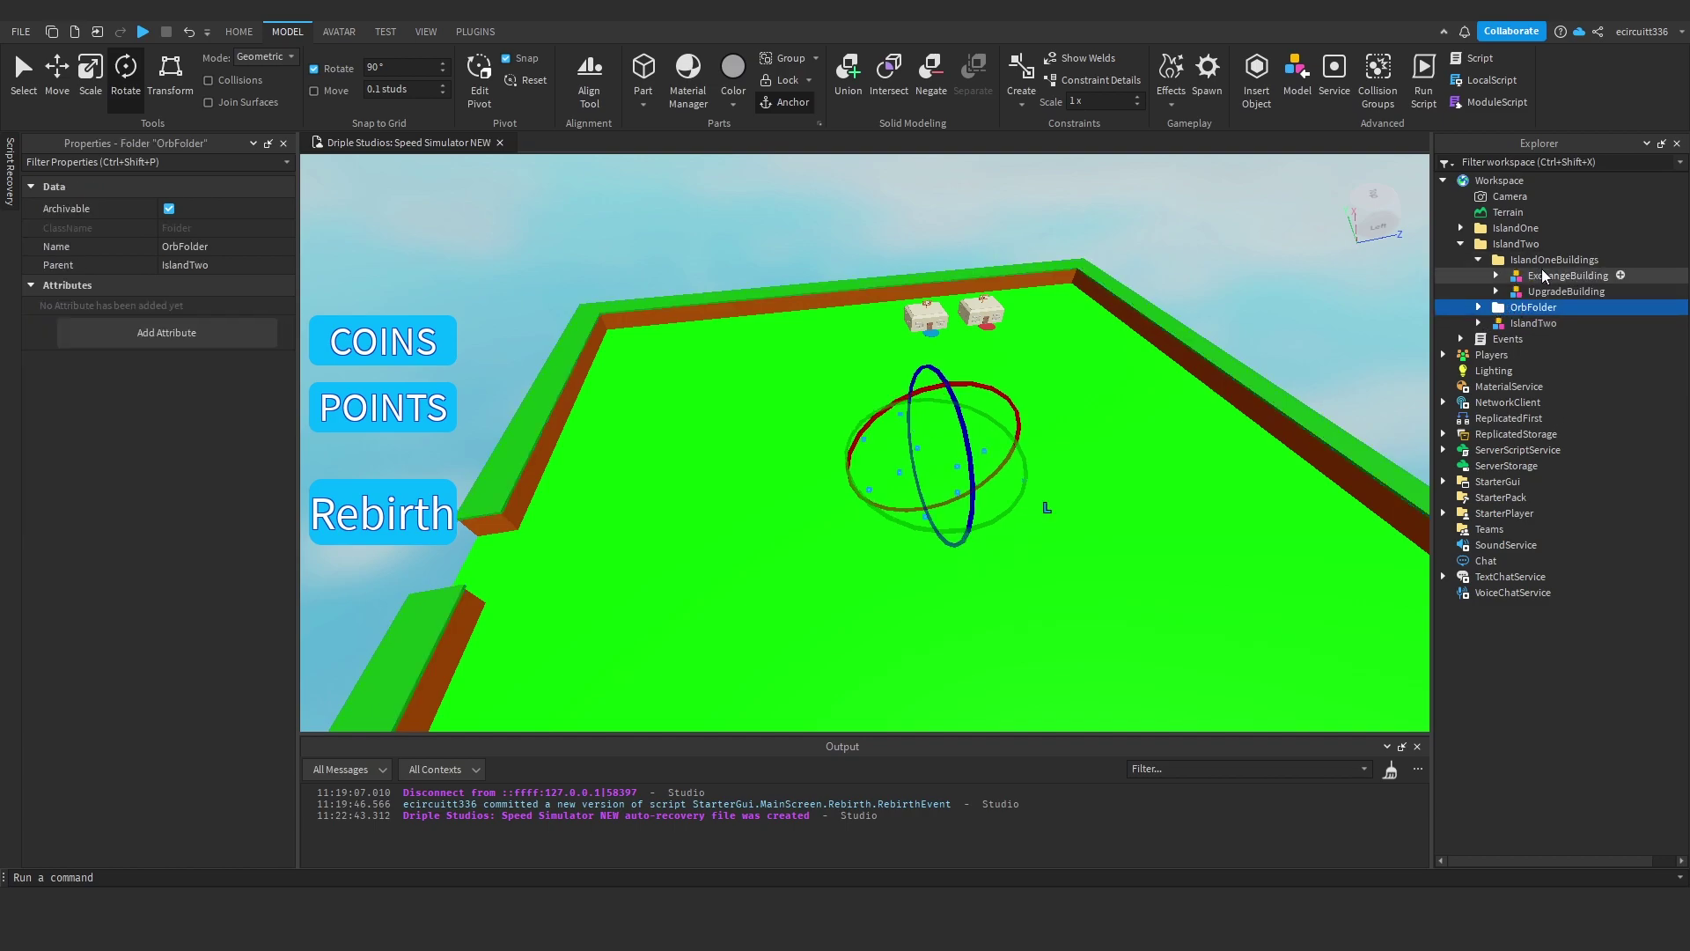
{"action": "left_click", "coordinate": [1546, 276]}
{"action": "left_click", "coordinate": [1544, 262]}
{"action": "key", "text": "Delete"}
- Examine the orbs scattered on the second island up close
{"action": "right_click_drag", "start_coordinate": [1190, 261], "coordinate": [1127, 299]}
{"action": "scroll", "coordinate": [1127, 300], "scroll_direction": "up", "scroll_amount": 3}
{"action": "key", "text": "w"}
{"action": "right_click_drag", "start_coordinate": [1149, 357], "coordinate": [1146, 358]}
{"action": "scroll", "coordinate": [1146, 357], "scroll_direction": "up", "scroll_amount": 3}
{"action": "right_click_drag", "start_coordinate": [898, 426], "coordinate": [900, 419]}
{"action": "scroll", "coordinate": [899, 419], "scroll_direction": "down", "scroll_amount": 6}
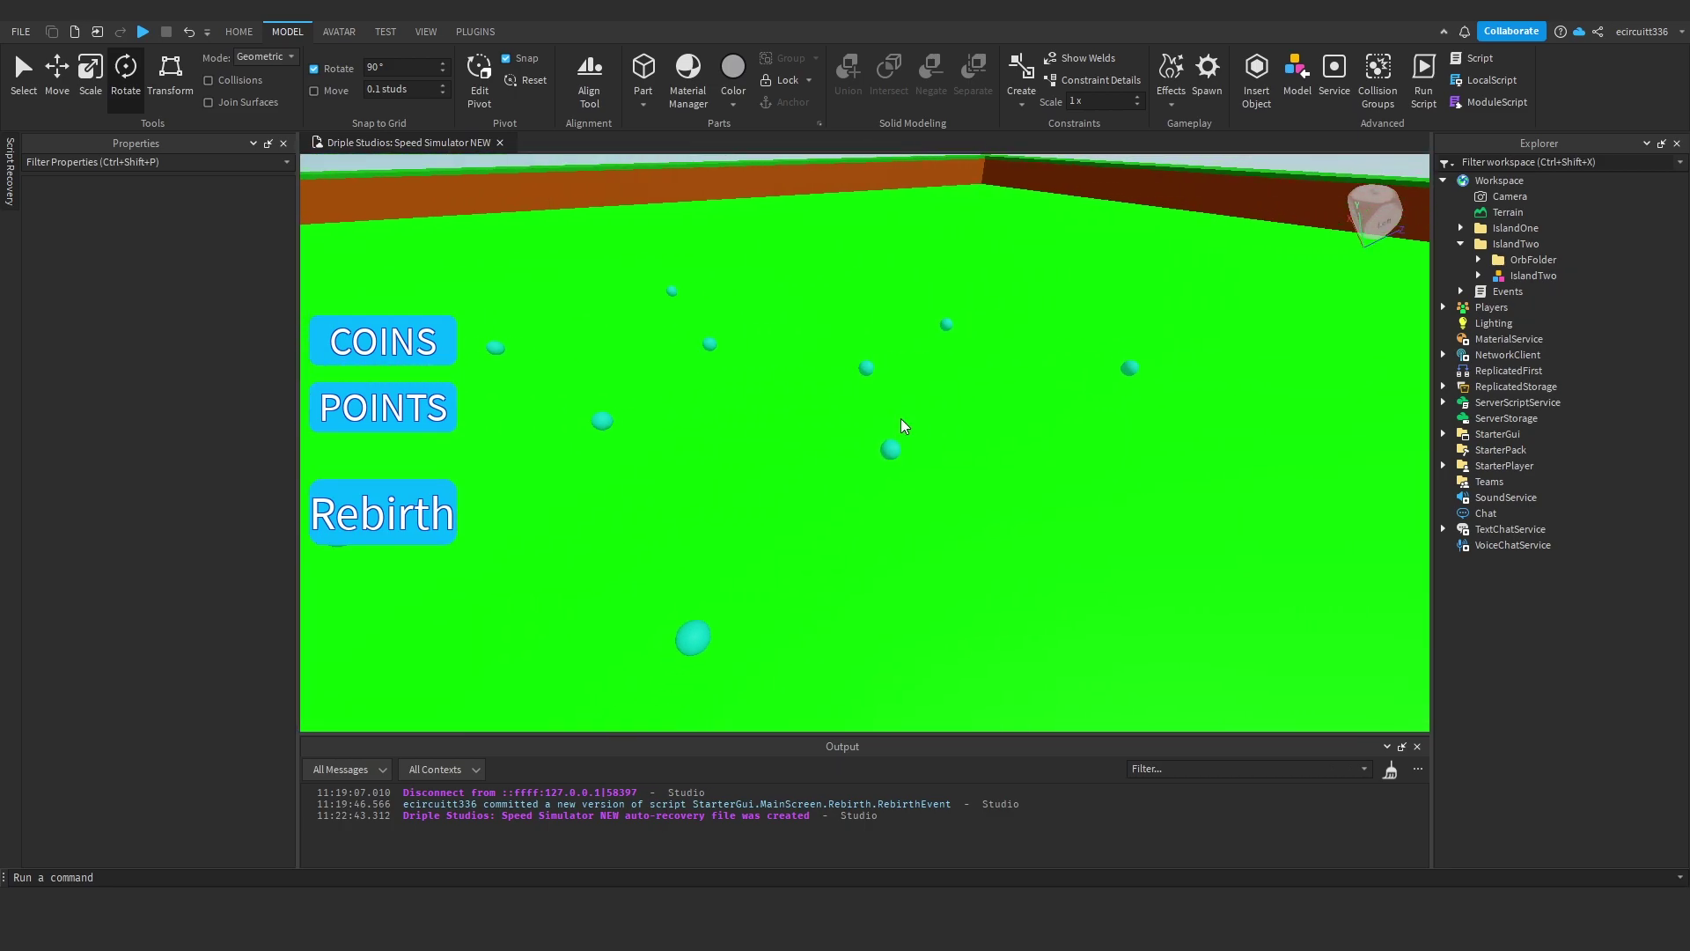
{"action": "scroll", "coordinate": [810, 431], "scroll_direction": "down", "scroll_amount": 2}
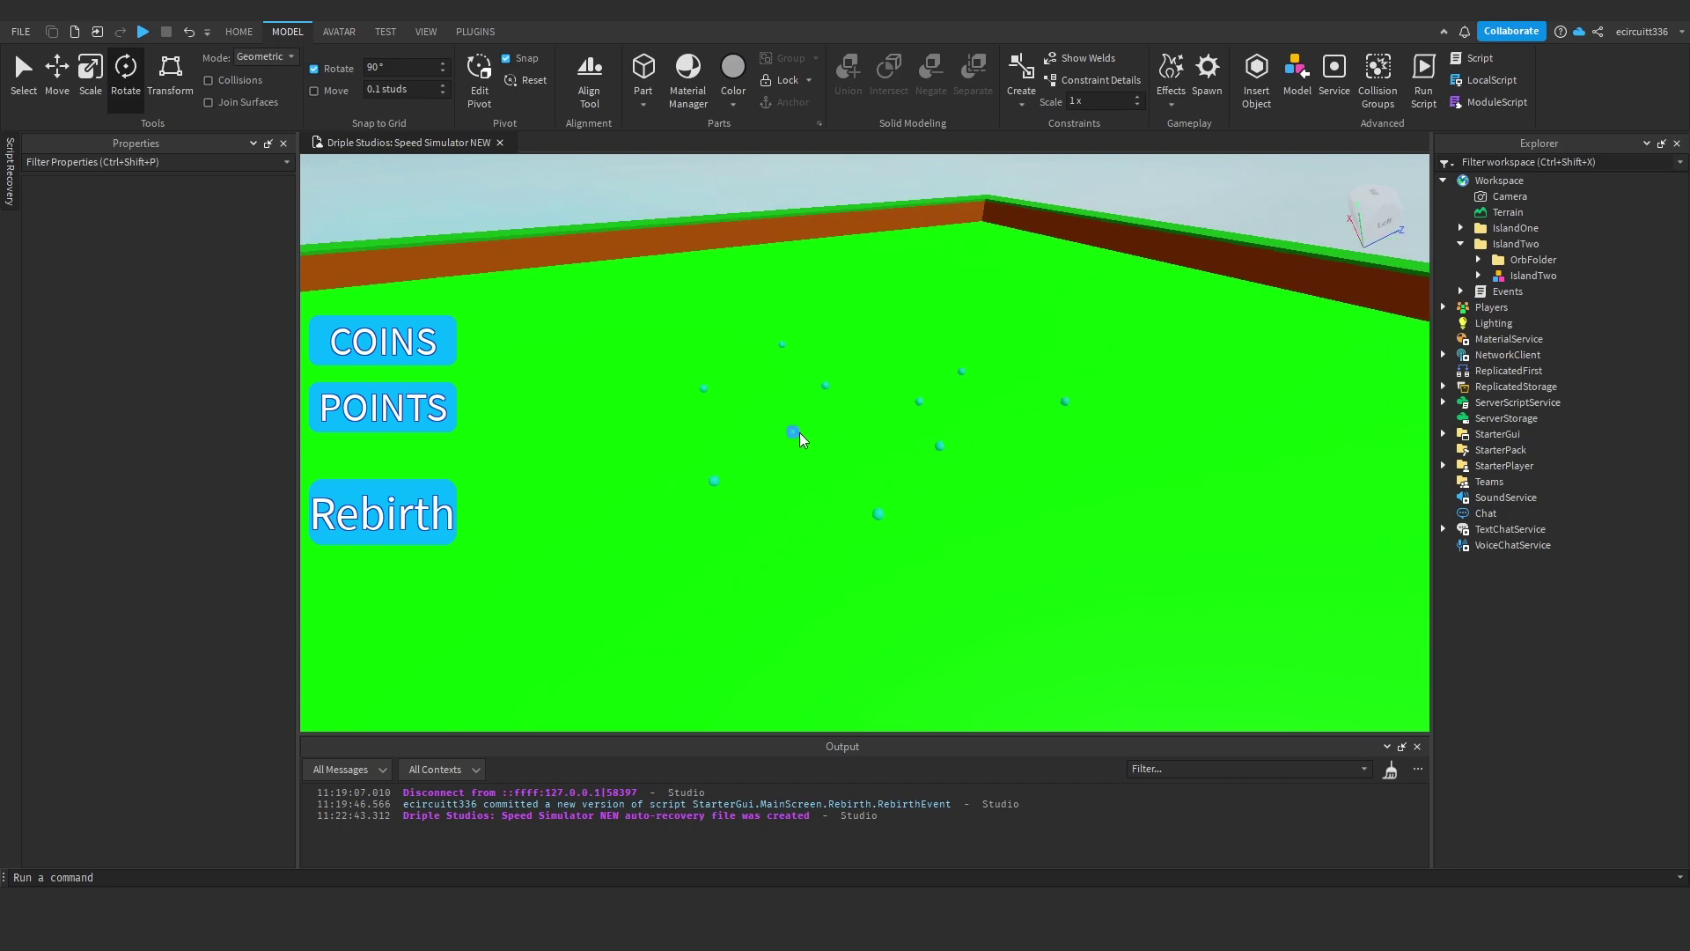
{"action": "key", "text": "w"}
{"action": "key", "text": "a"}
{"action": "key", "text": "d"}
{"action": "key", "text": "s"}
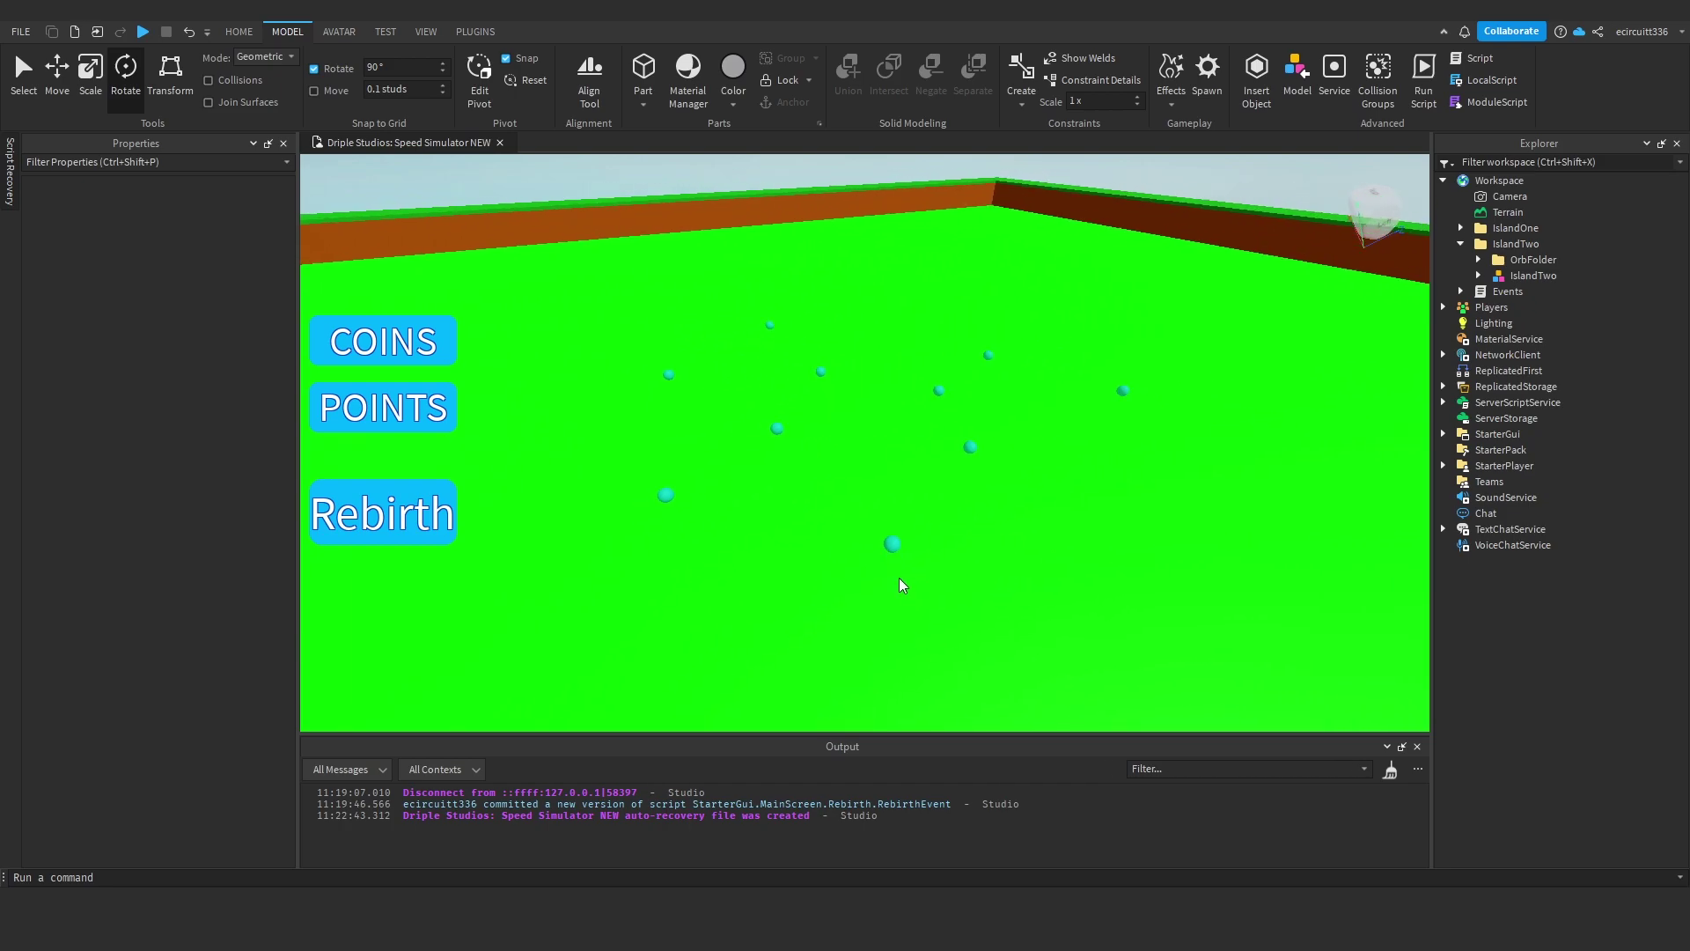
- Recolour all ten orbs in the IslandTwo OrbFolder to golden orange, RGB 253, 184, 23
{"action": "left_click", "coordinate": [894, 545]}
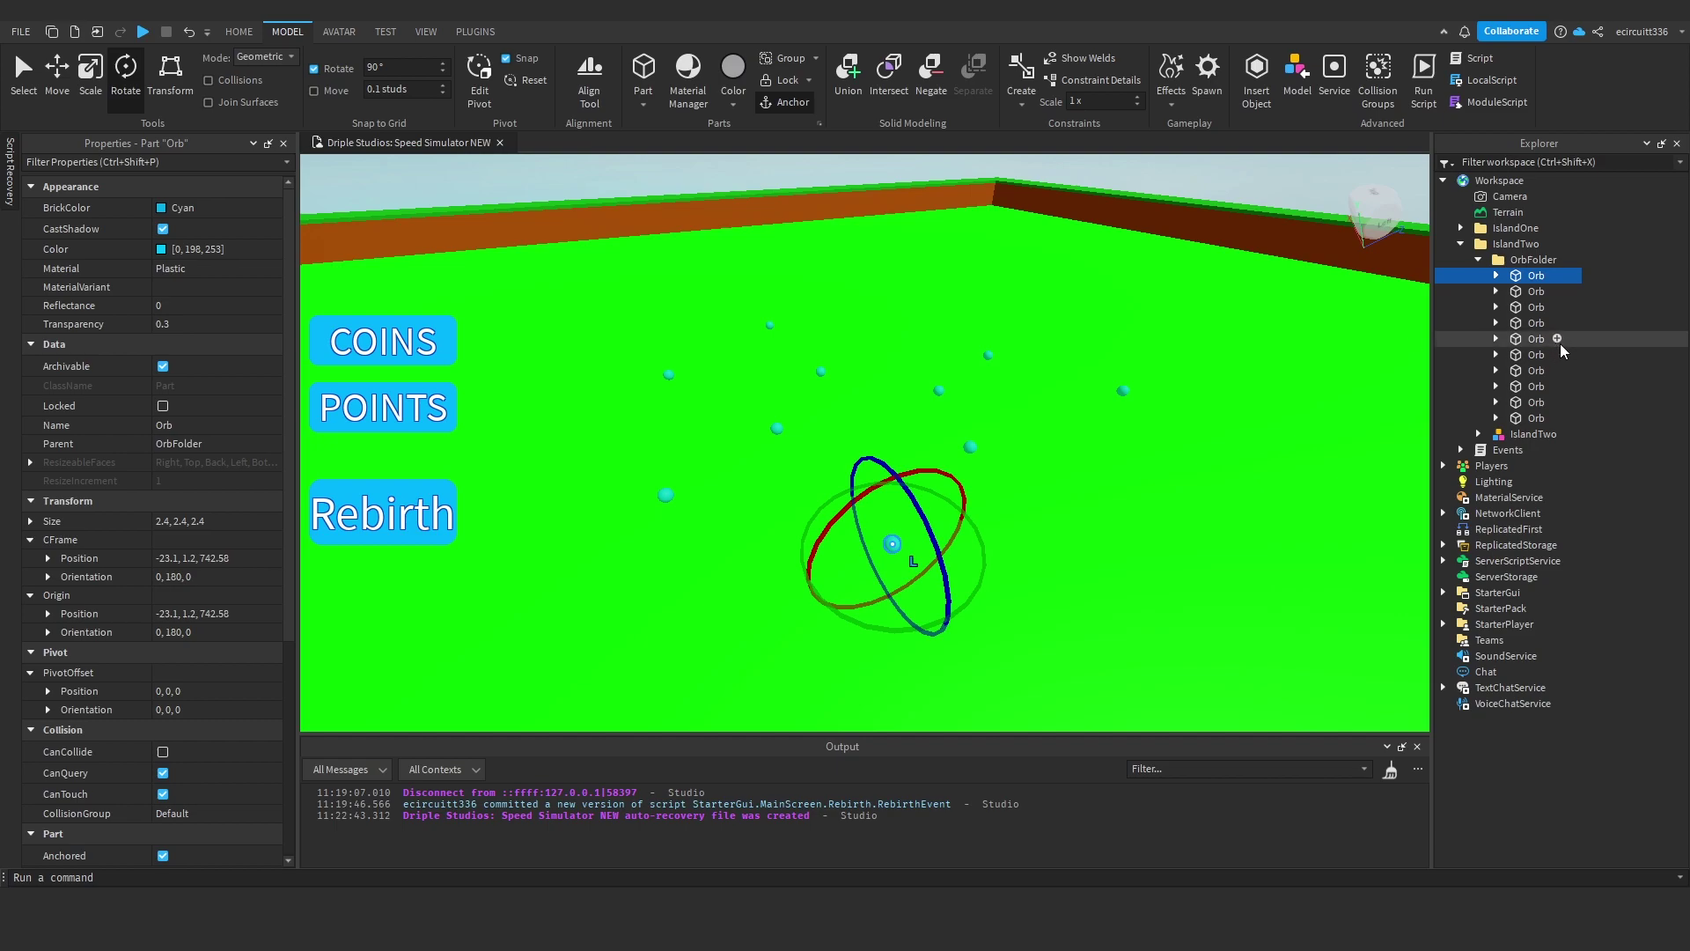
{"action": "left_click", "coordinate": [1524, 419], "text": "shift"}
{"action": "left_click", "coordinate": [1526, 266]}
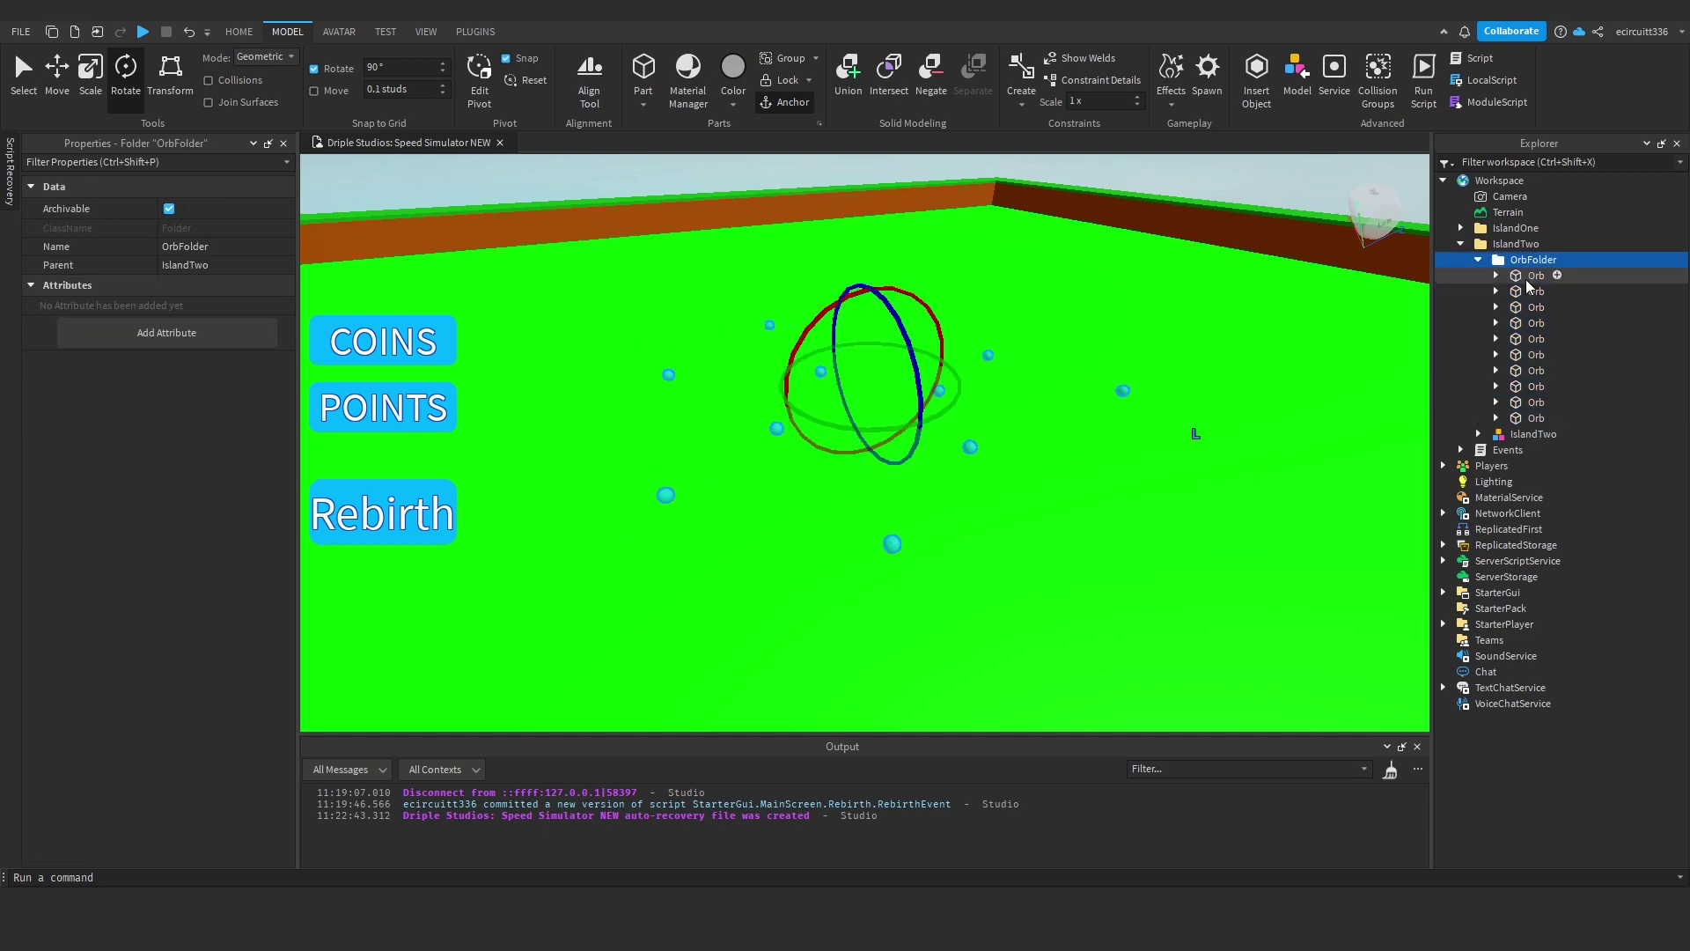
{"action": "left_click", "coordinate": [1525, 276]}
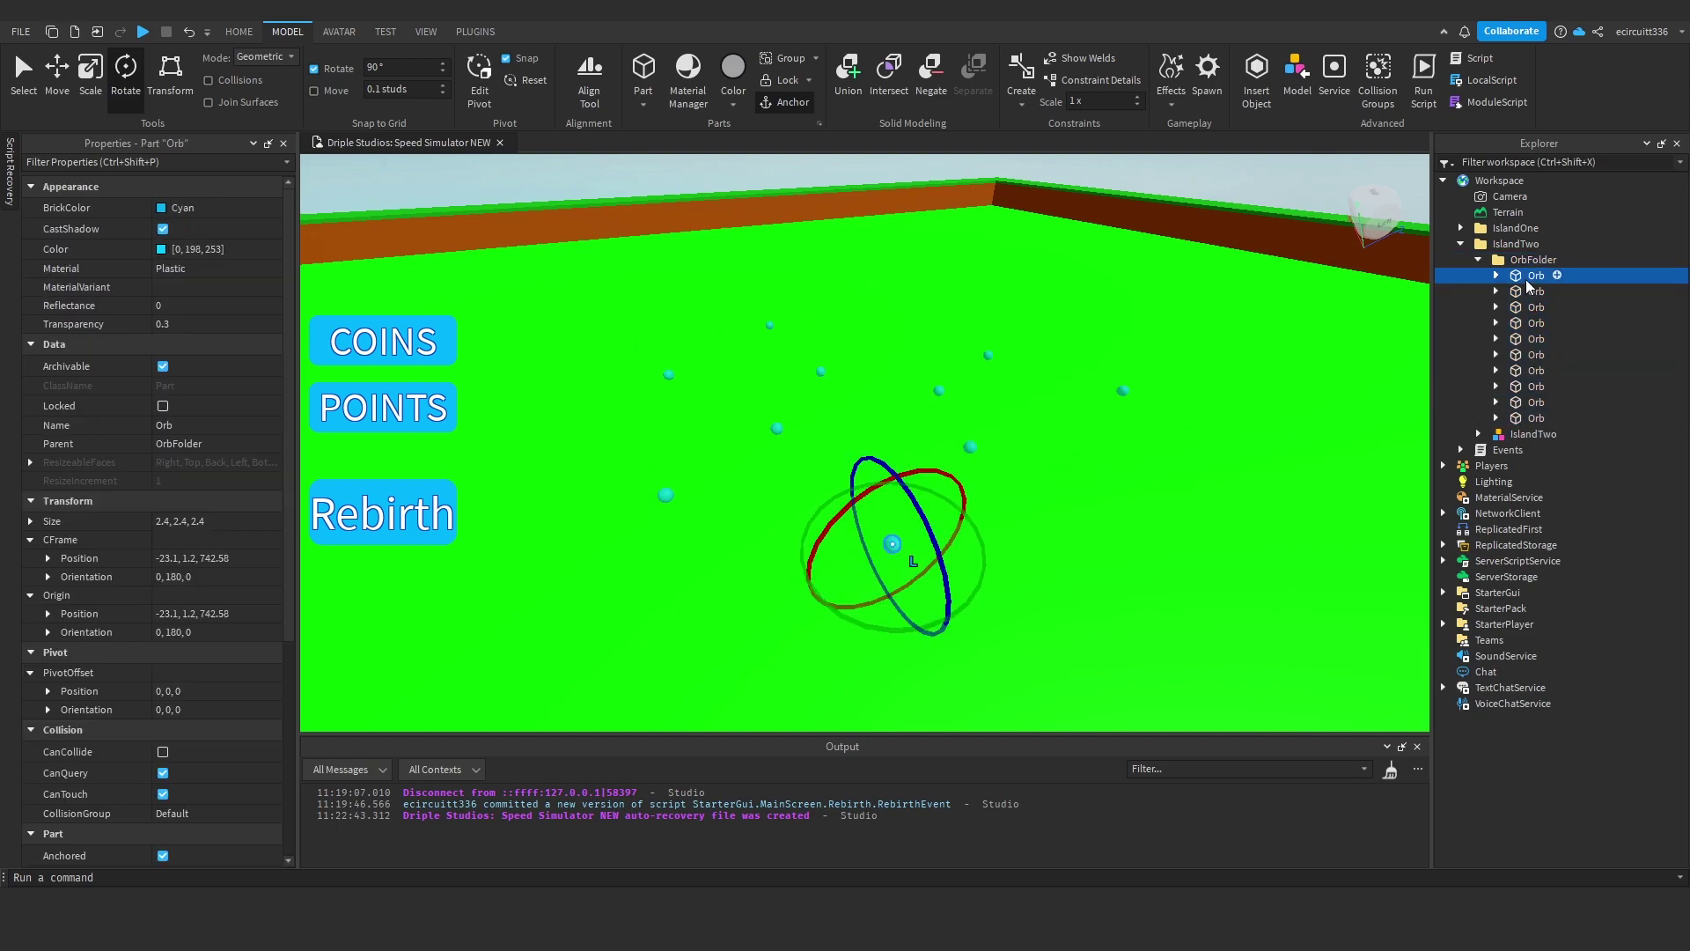
{"action": "left_click", "coordinate": [1537, 419], "text": "shift"}
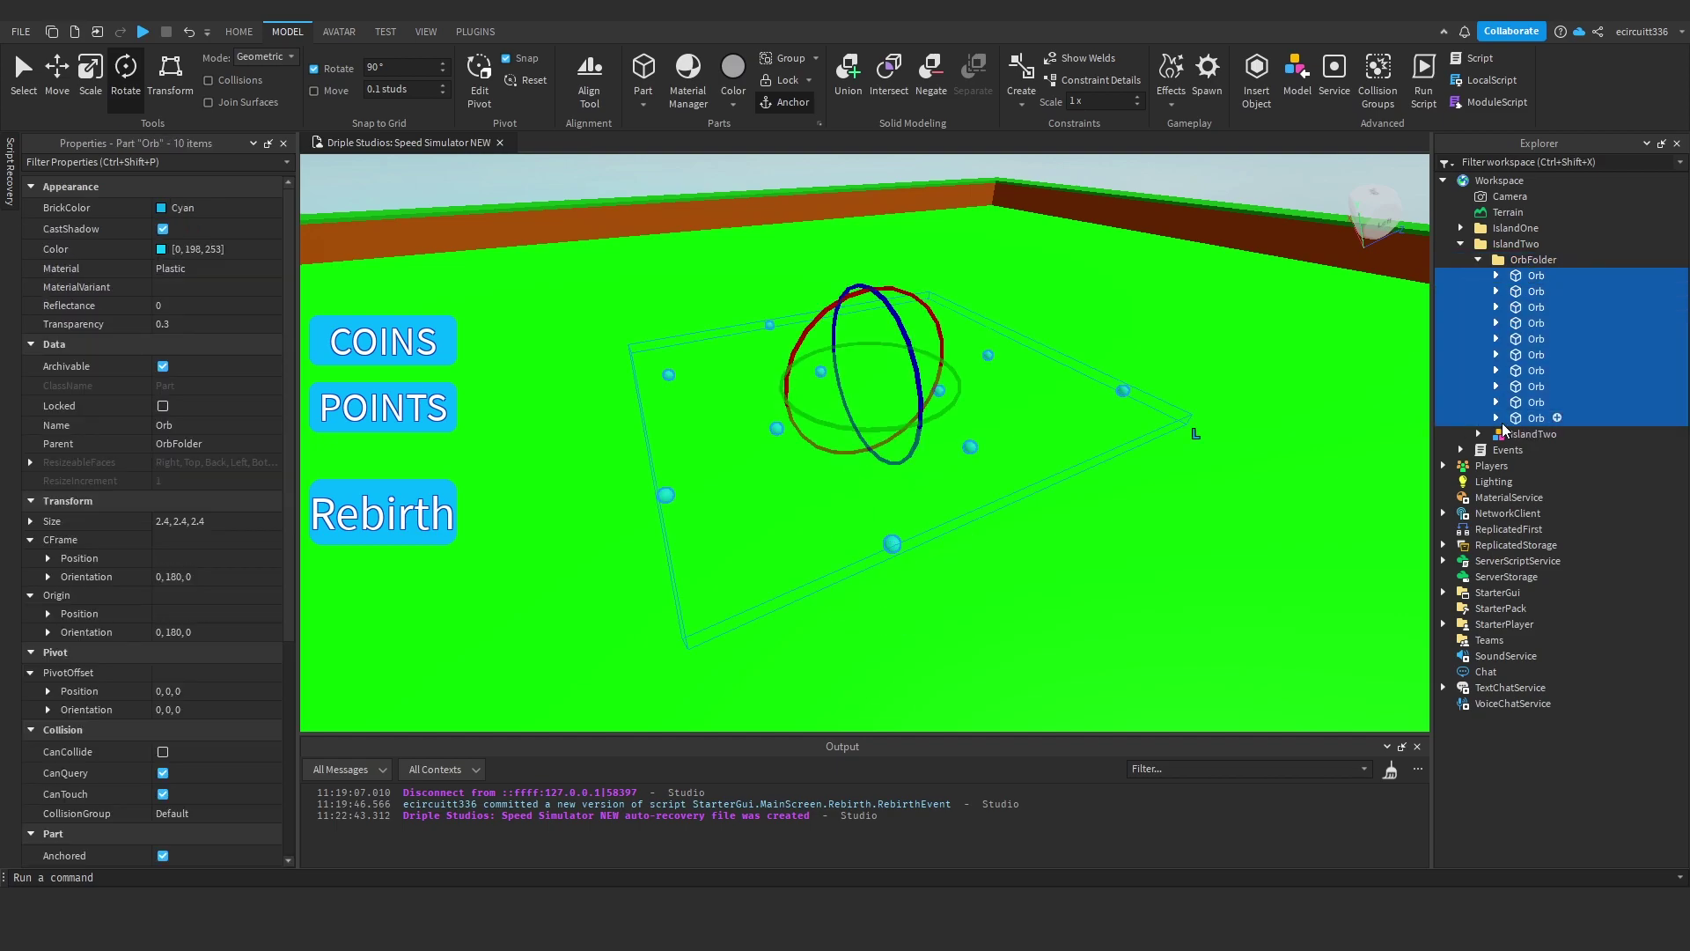
{"action": "left_click", "coordinate": [176, 249]}
{"action": "left_click_drag", "start_coordinate": [917, 283], "coordinate": [1185, 388]}
{"action": "left_click", "coordinate": [1259, 436]}
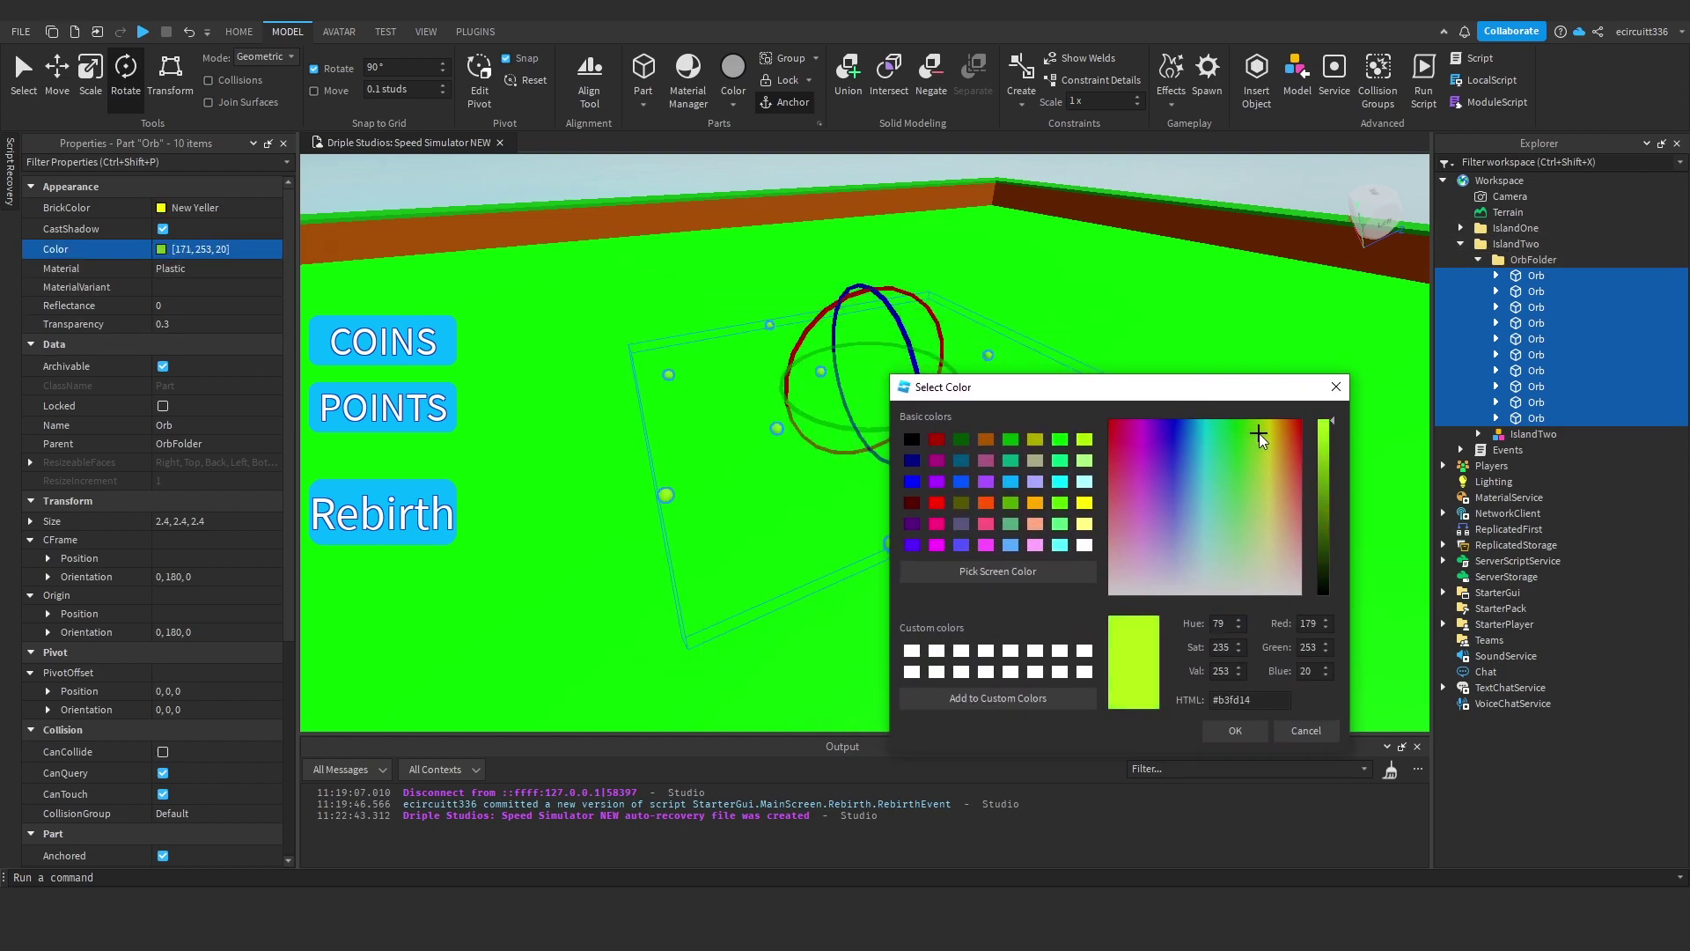
{"action": "left_click_drag", "start_coordinate": [1264, 424], "coordinate": [1279, 435]}
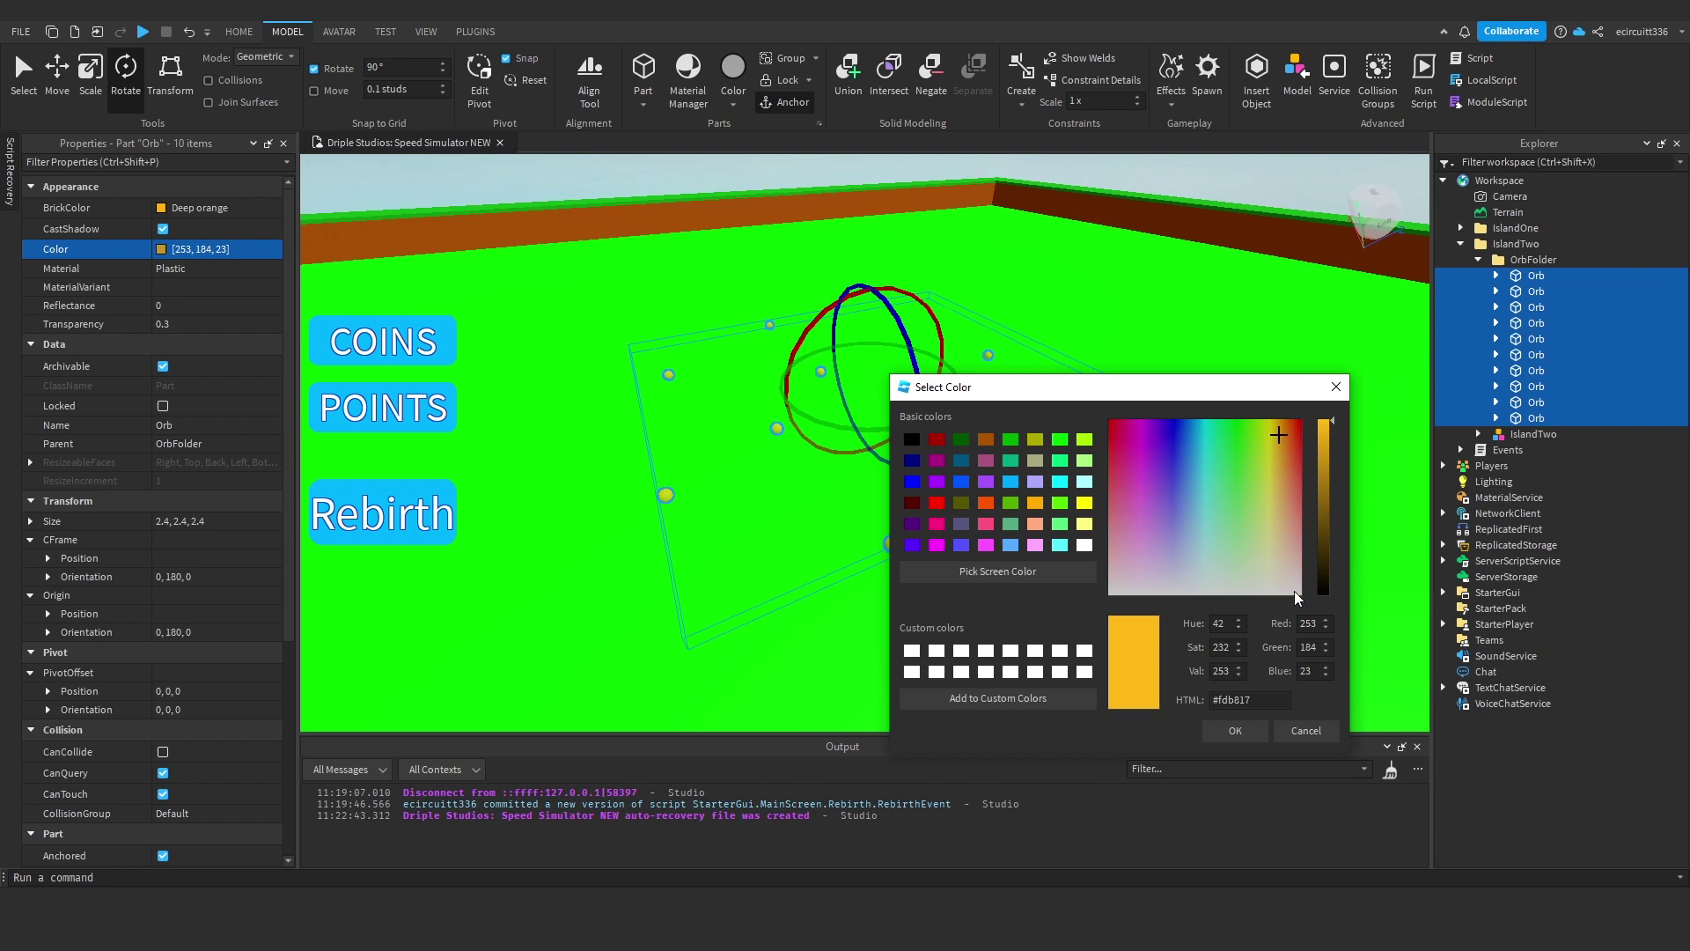
{"action": "left_click", "coordinate": [1244, 728]}
{"action": "right_click_drag", "start_coordinate": [1146, 495], "coordinate": [1134, 473]}
{"action": "key", "text": "d"}
{"action": "key", "text": "w"}
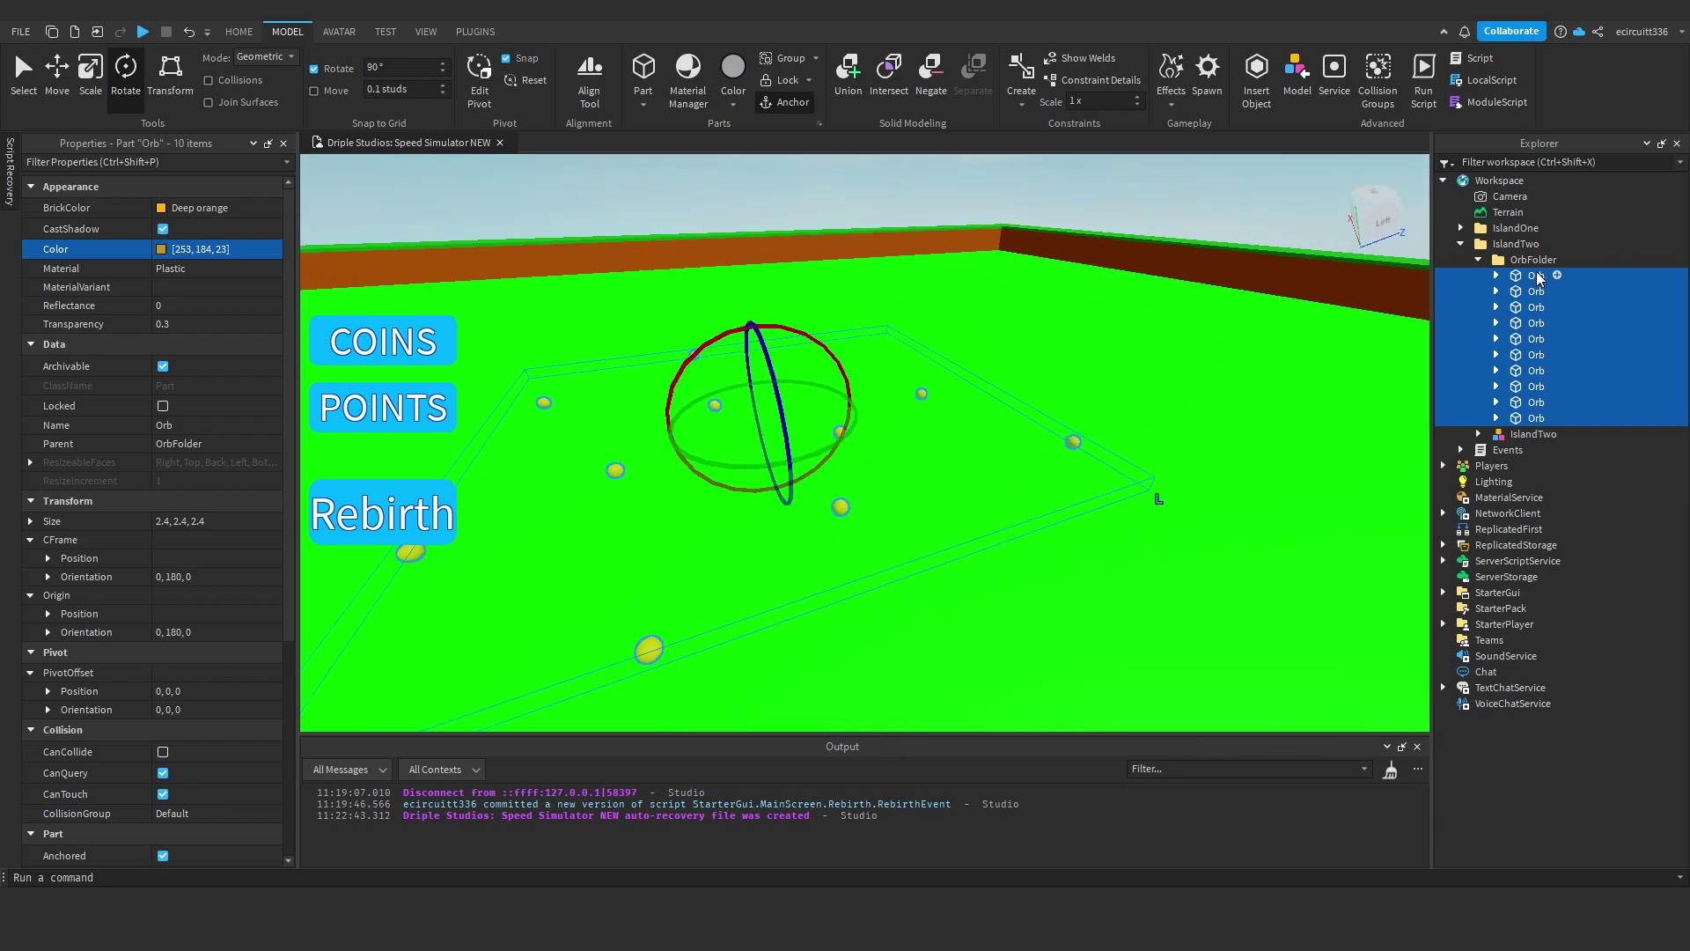
- Set the points reward in the first IslandTwo orb's script to math.random(5, 23) and close the script
{"action": "left_click", "coordinate": [1537, 277]}
{"action": "left_click", "coordinate": [1497, 276]}
{"action": "double_click", "coordinate": [1558, 291]}
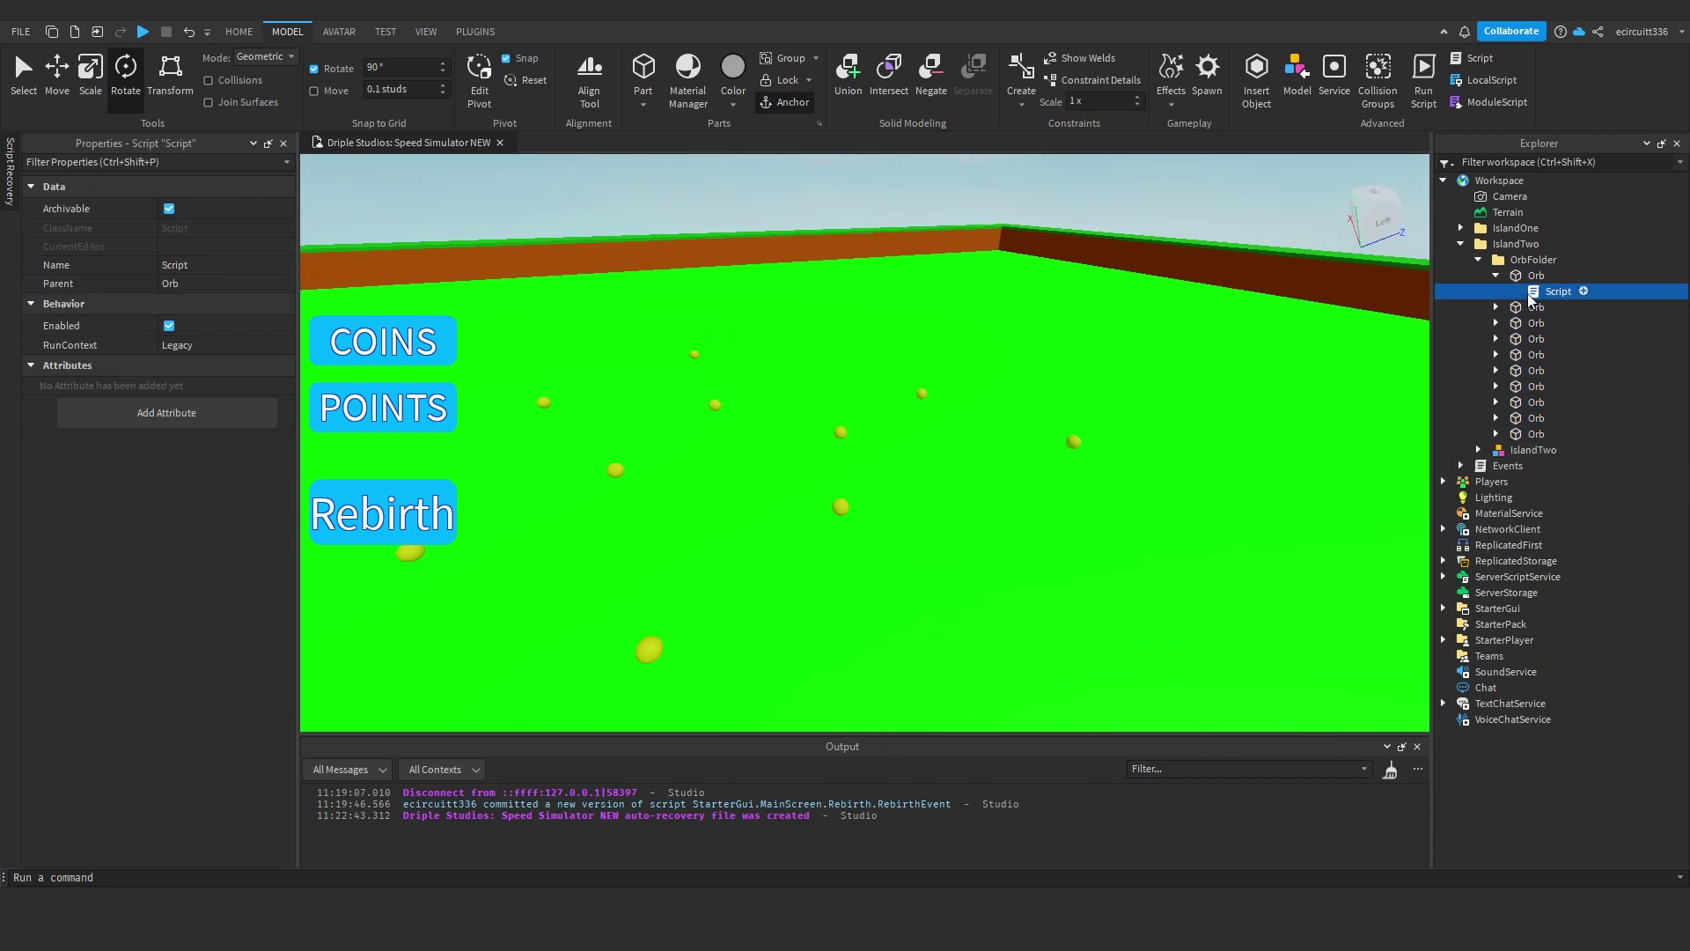
{"action": "left_click", "coordinate": [1342, 314]}
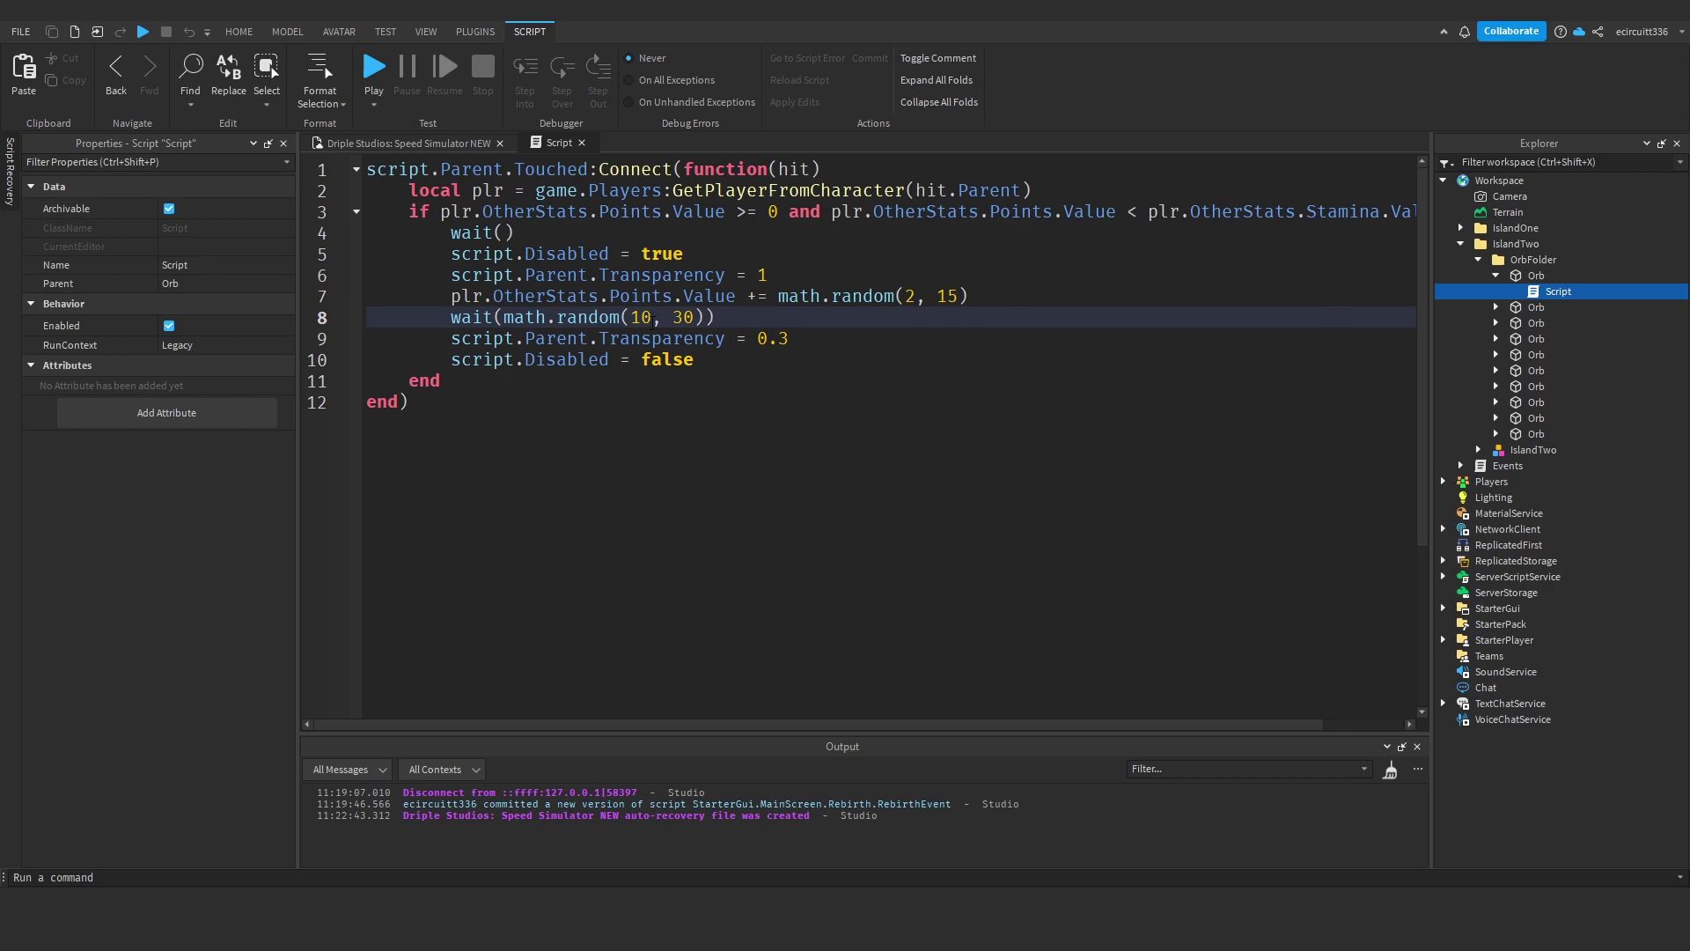
{"action": "left_click", "coordinate": [910, 292]}
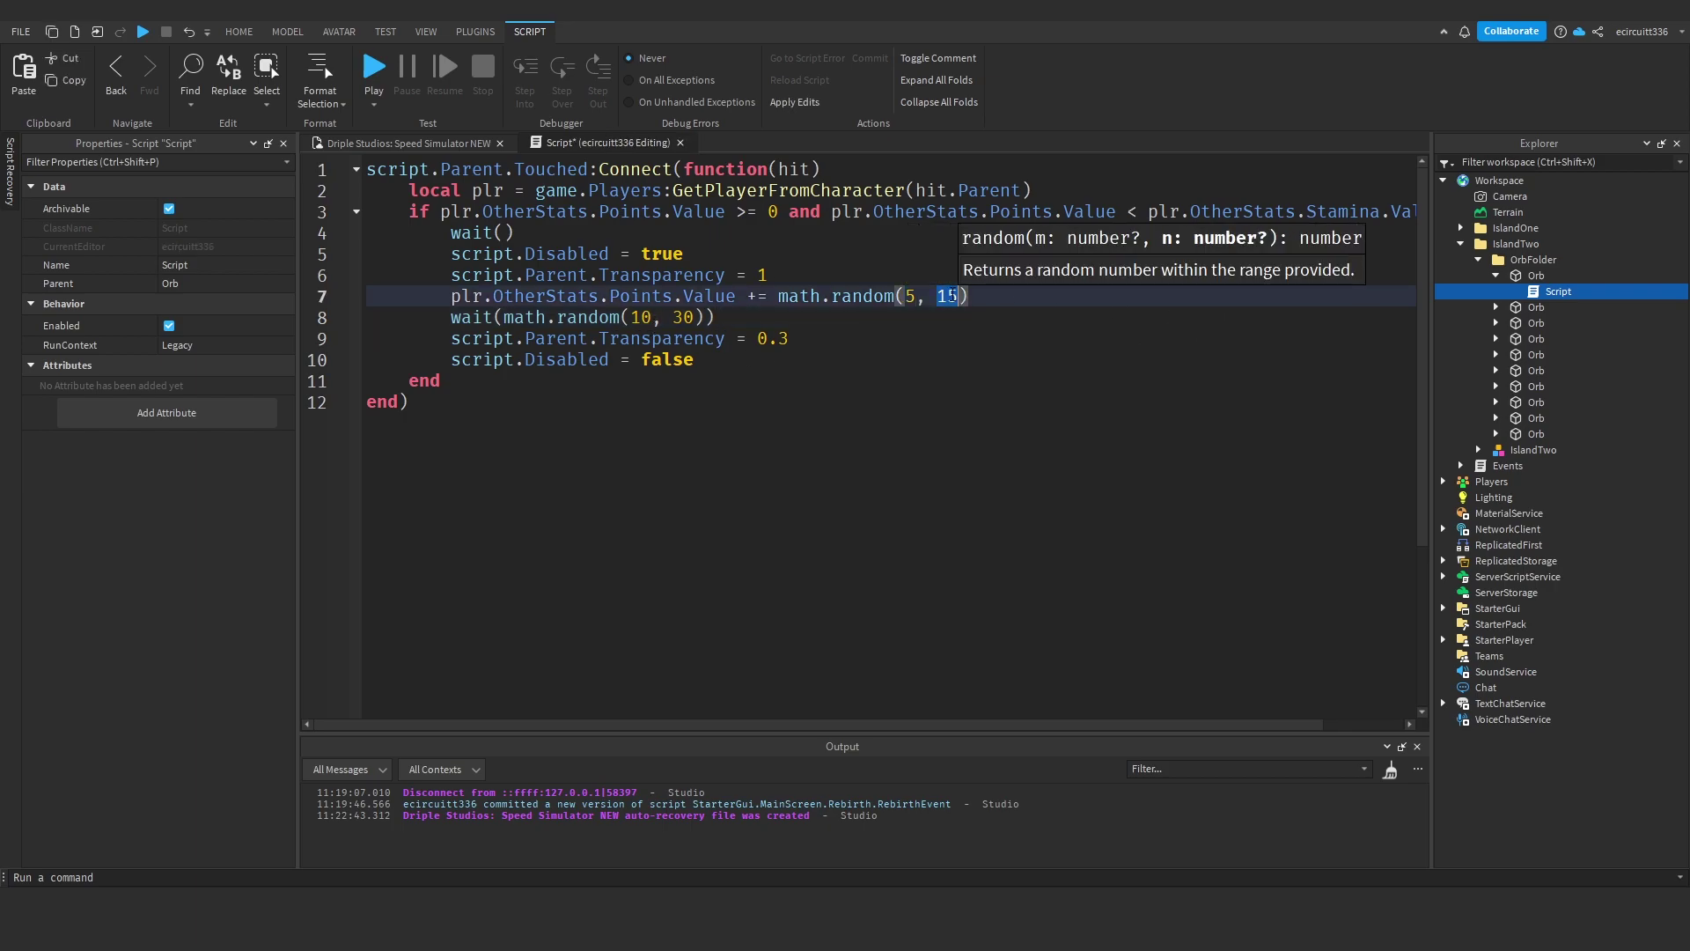
{"action": "left_click", "coordinate": [955, 331]}
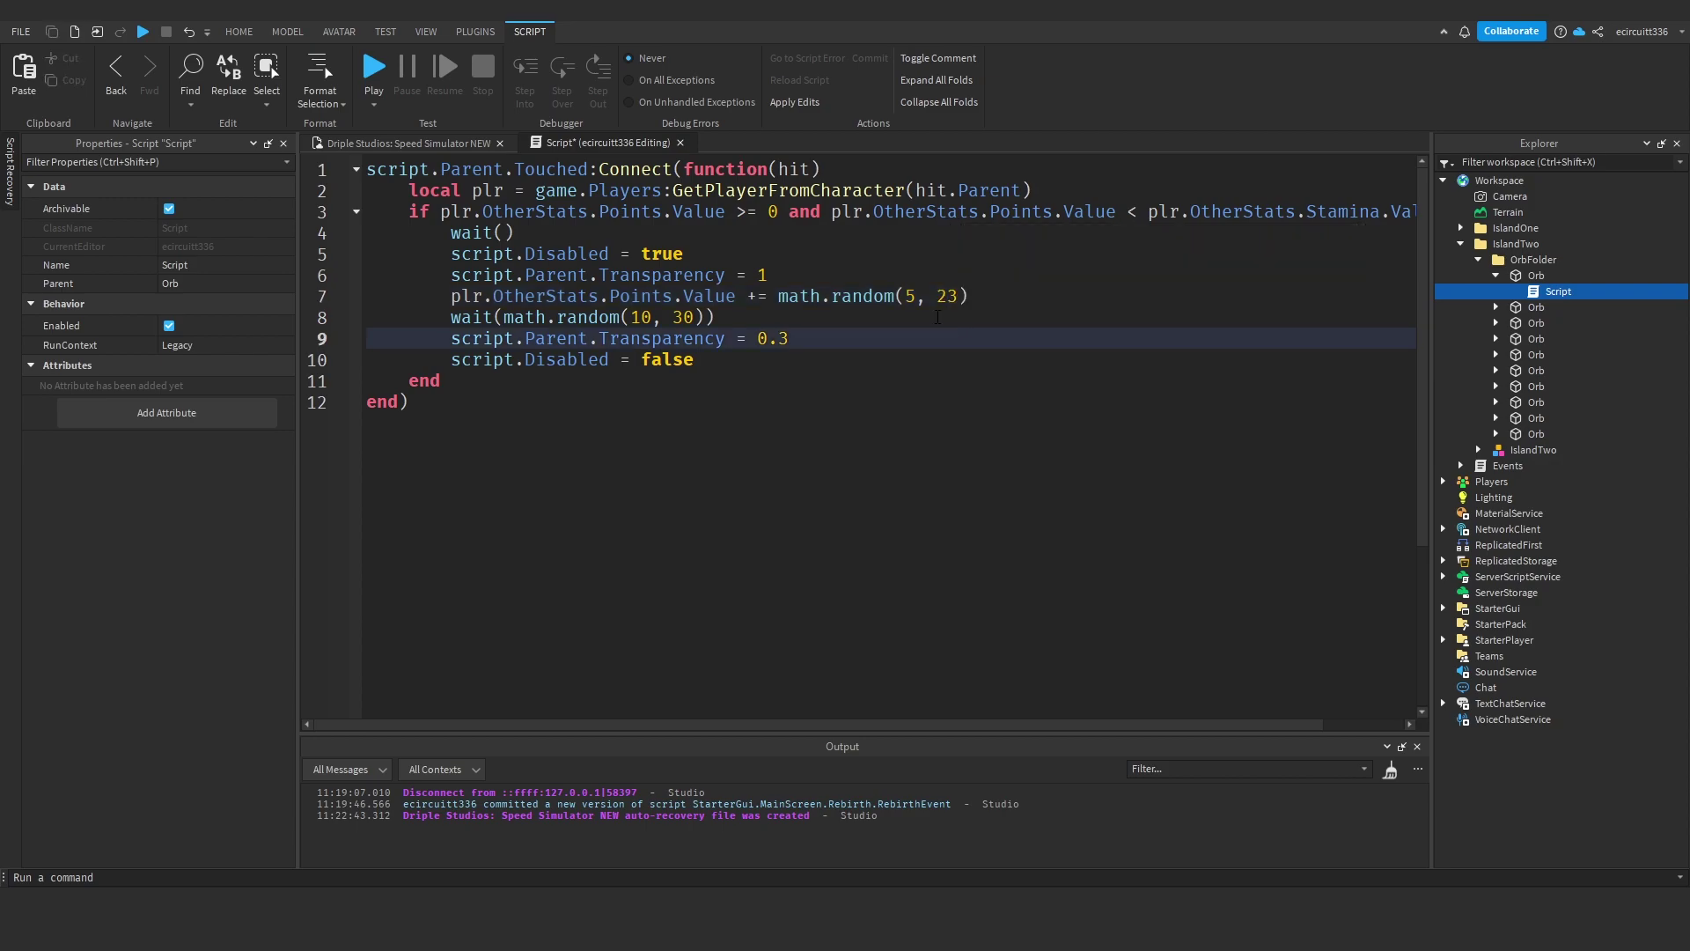
{"action": "left_click", "coordinate": [949, 296]}
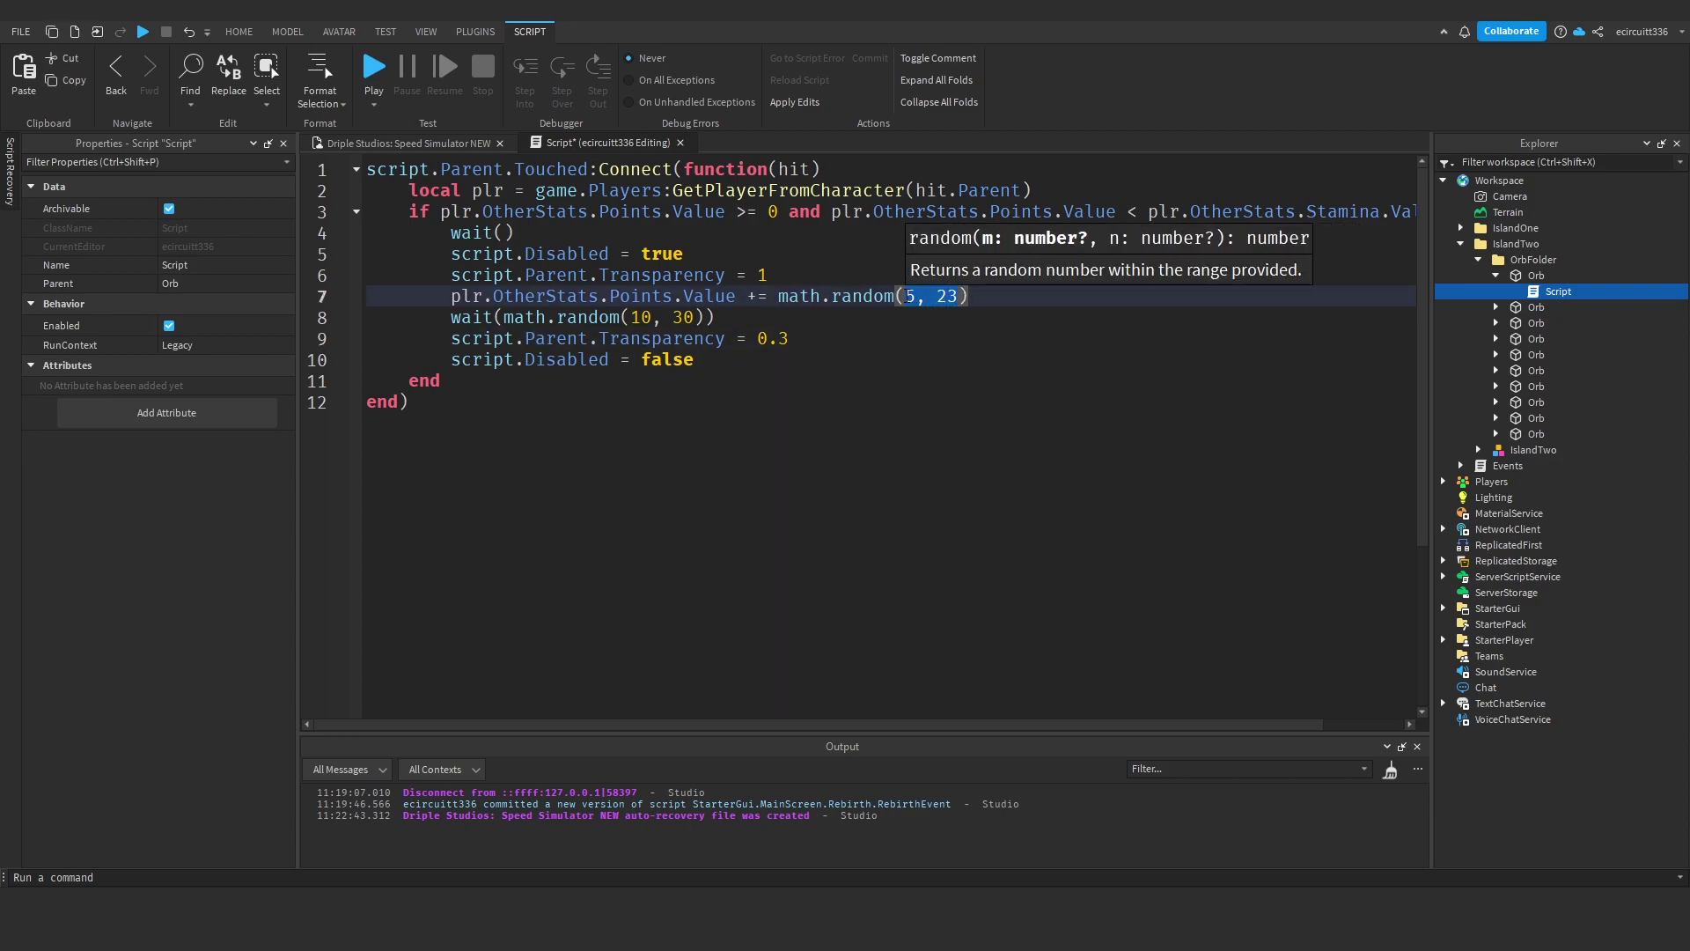
{"action": "scroll", "coordinate": [908, 296], "scroll_direction": "up", "scroll_amount": 1, "text": "ctrl"}
{"action": "scroll", "coordinate": [819, 255], "scroll_direction": "down", "scroll_amount": 1, "text": "ctrl"}
{"action": "left_click", "coordinate": [681, 142]}
- Open the scripts of the remaining nine orbs in the IslandTwo OrbFolder
{"action": "left_click", "coordinate": [1495, 276]}
{"action": "left_click", "coordinate": [1497, 291]}
{"action": "left_click", "coordinate": [1518, 307]}
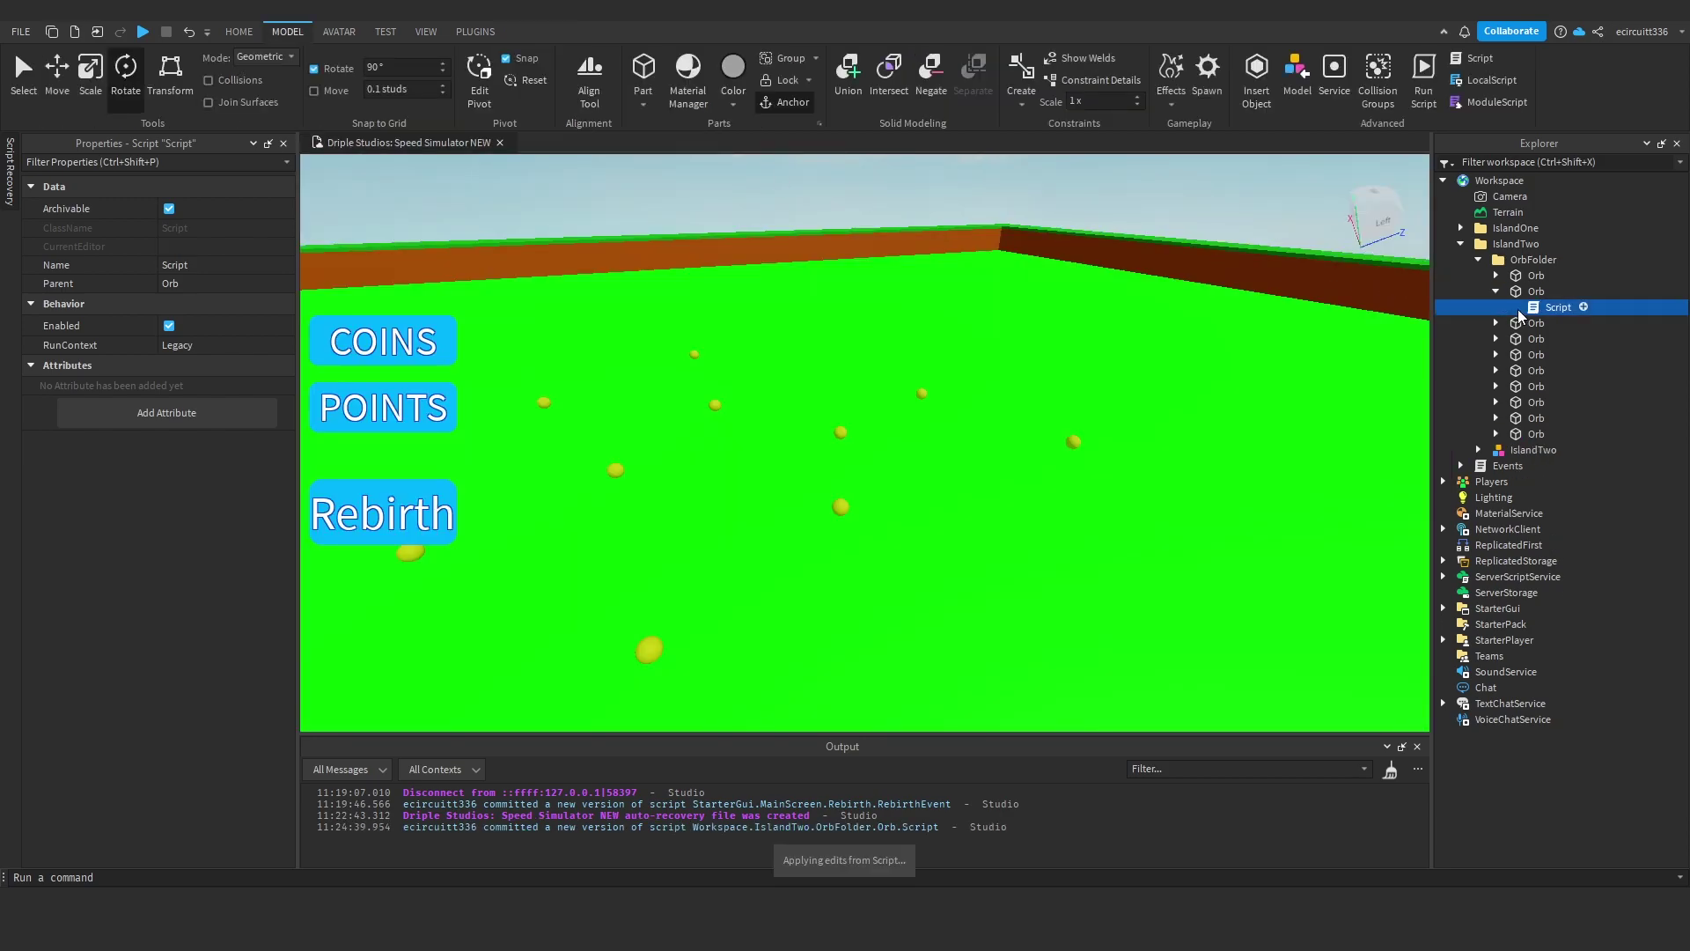
{"action": "double_click", "coordinate": [1518, 310]}
{"action": "left_click", "coordinate": [1497, 324]}
{"action": "double_click", "coordinate": [1535, 351]}
{"action": "double_click", "coordinate": [1537, 343]}
{"action": "left_click", "coordinate": [1543, 369]}
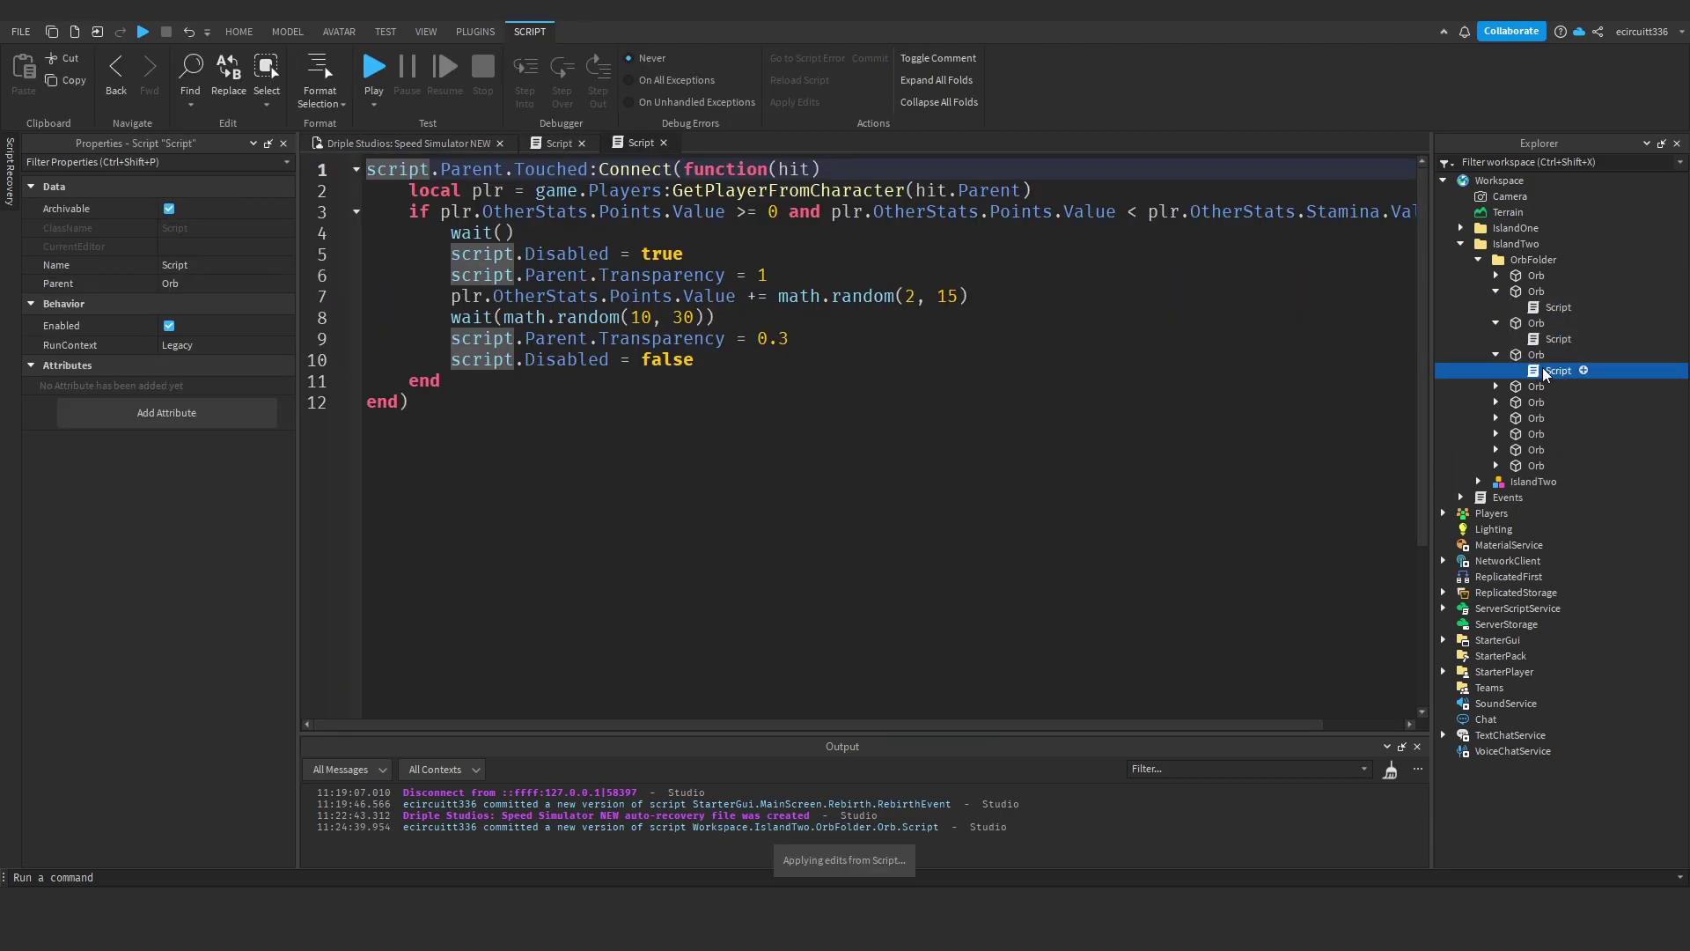
{"action": "left_click", "coordinate": [1496, 386]}
{"action": "left_click", "coordinate": [1497, 418]}
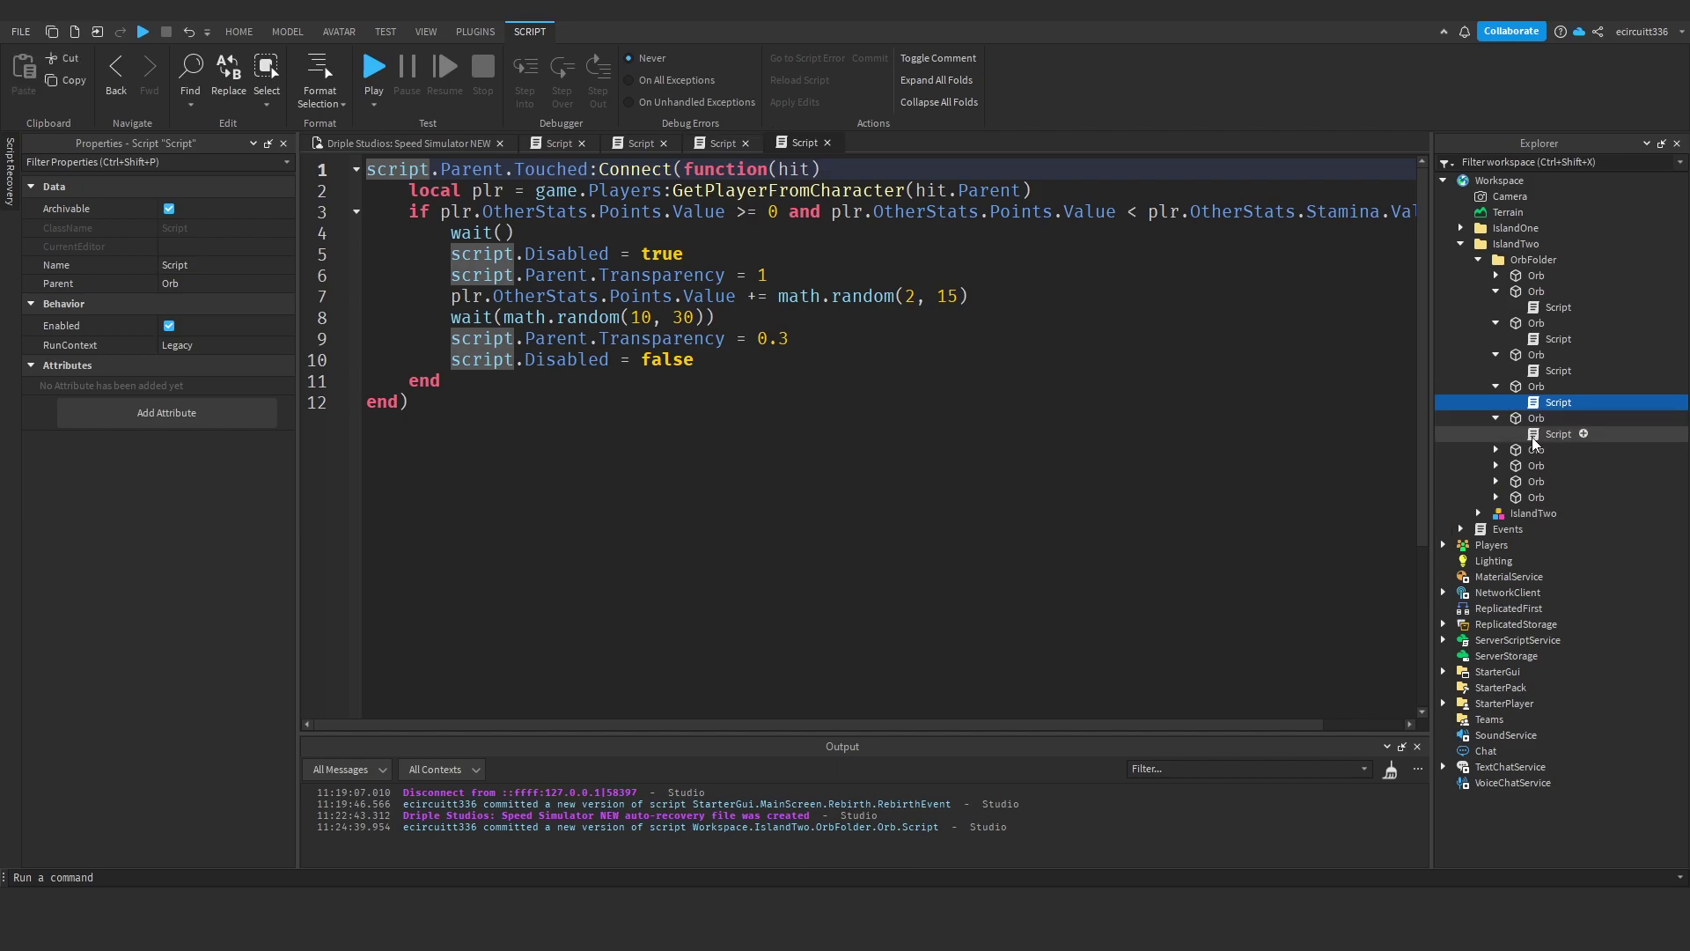
{"action": "left_click", "coordinate": [1495, 450]}
{"action": "left_click", "coordinate": [1533, 467]}
{"action": "left_click", "coordinate": [1497, 483]}
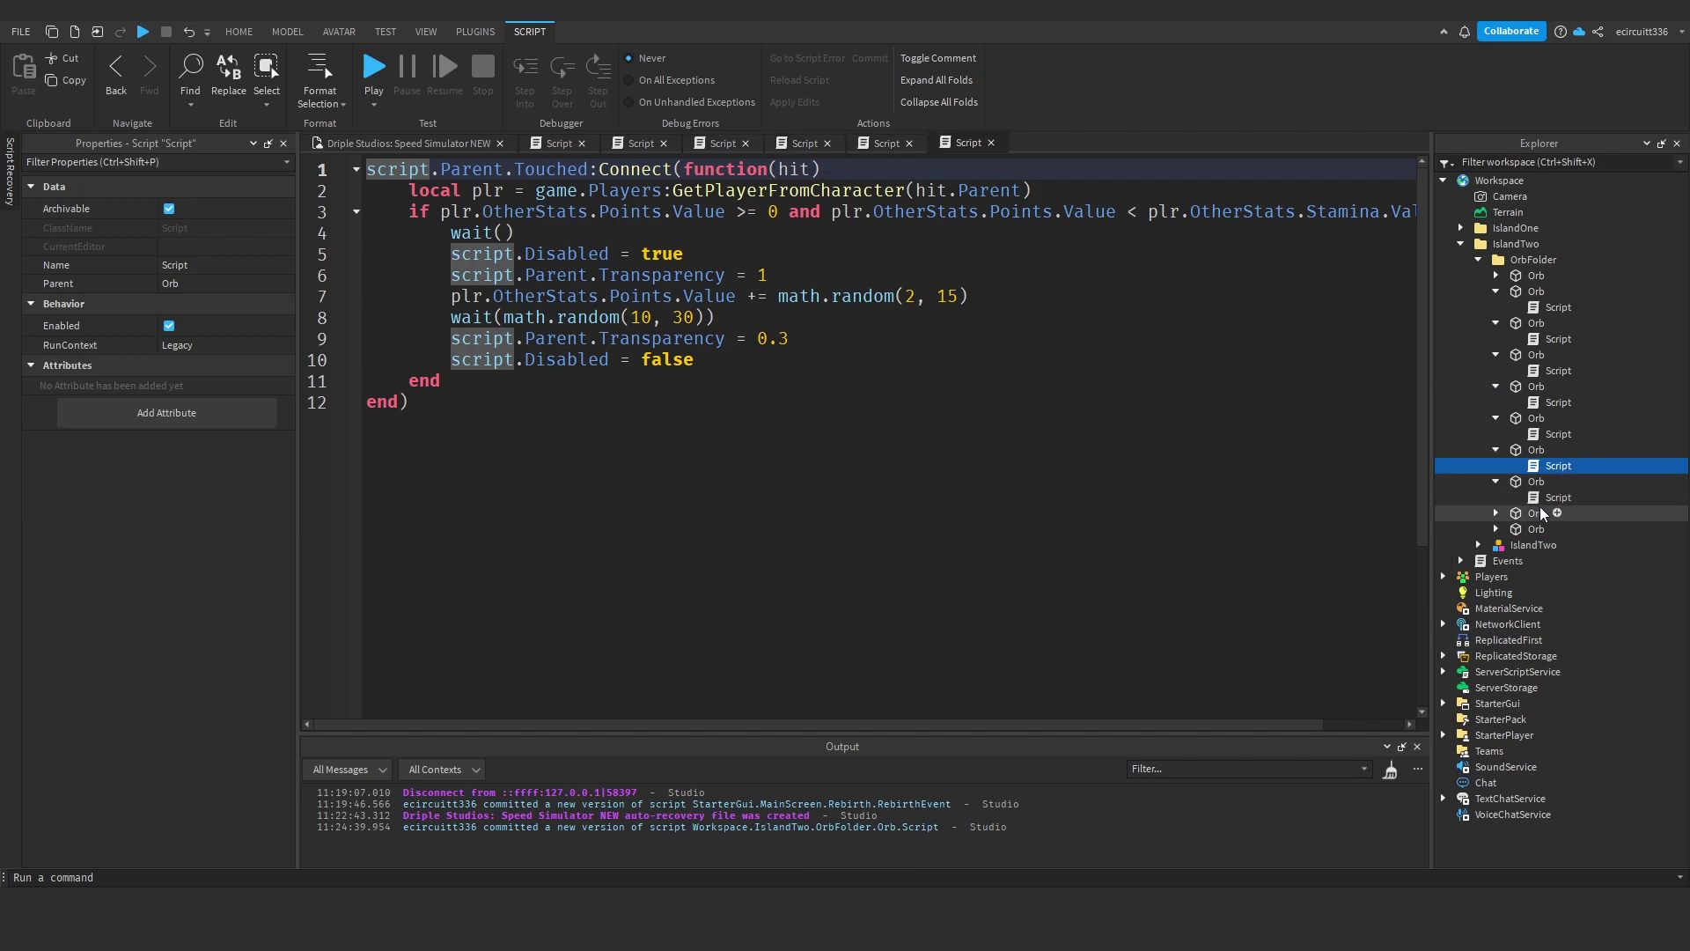
{"action": "double_click", "coordinate": [1541, 511]}
{"action": "double_click", "coordinate": [1536, 499]}
{"action": "left_click", "coordinate": [1548, 517]}
{"action": "left_click", "coordinate": [1551, 527]}
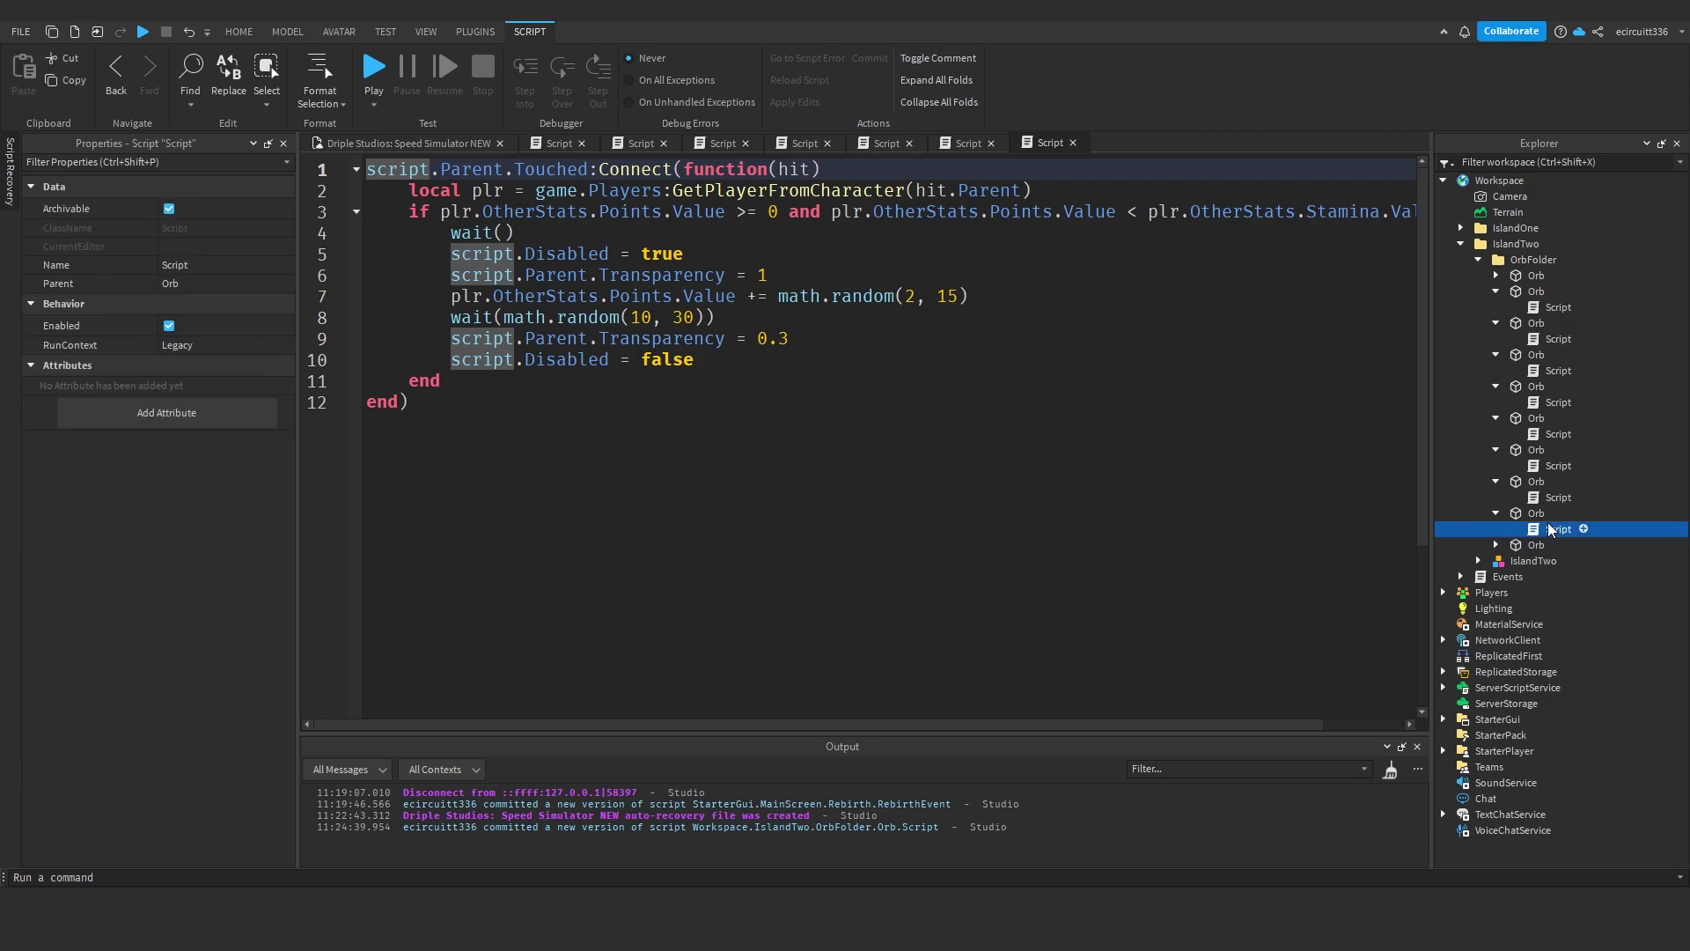
{"action": "left_click", "coordinate": [1496, 544]}
{"action": "double_click", "coordinate": [1559, 561]}
{"action": "left_click", "coordinate": [1335, 463]}
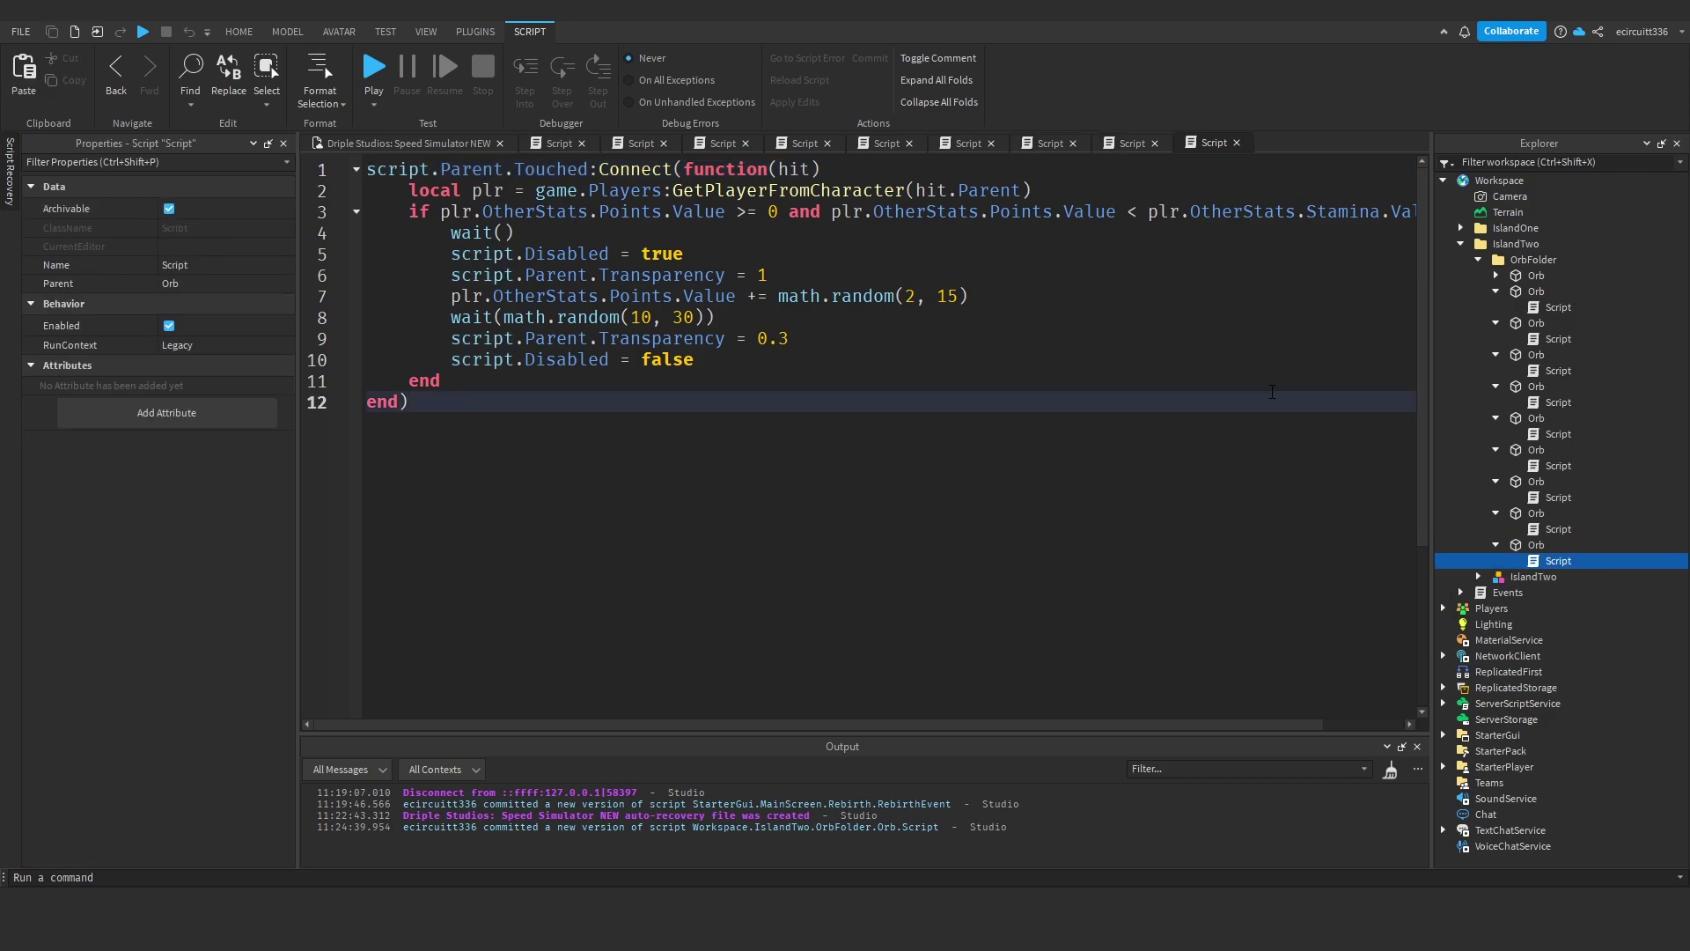
- Set the points reward to math.random(5, 23) in the second and the last orb's scripts, closing each one
{"action": "left_click", "coordinate": [556, 146]}
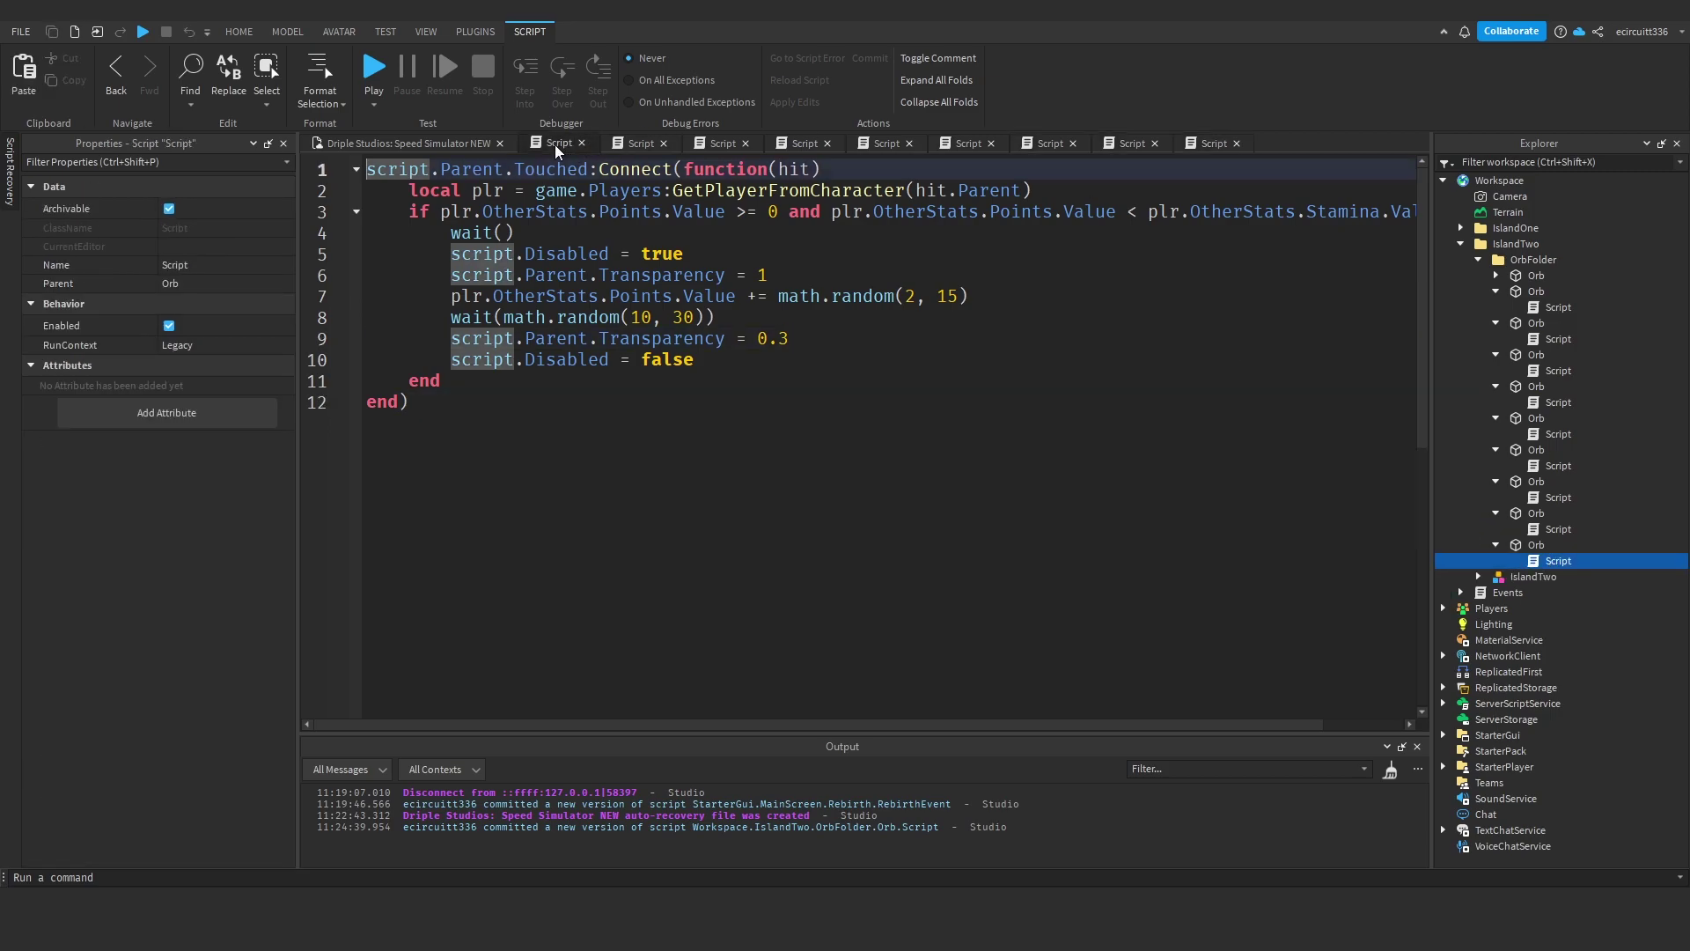
{"action": "left_click", "coordinate": [957, 296]}
{"action": "left_click_drag", "start_coordinate": [957, 296], "coordinate": [907, 296]}
{"action": "type", "text": "5, 23"}
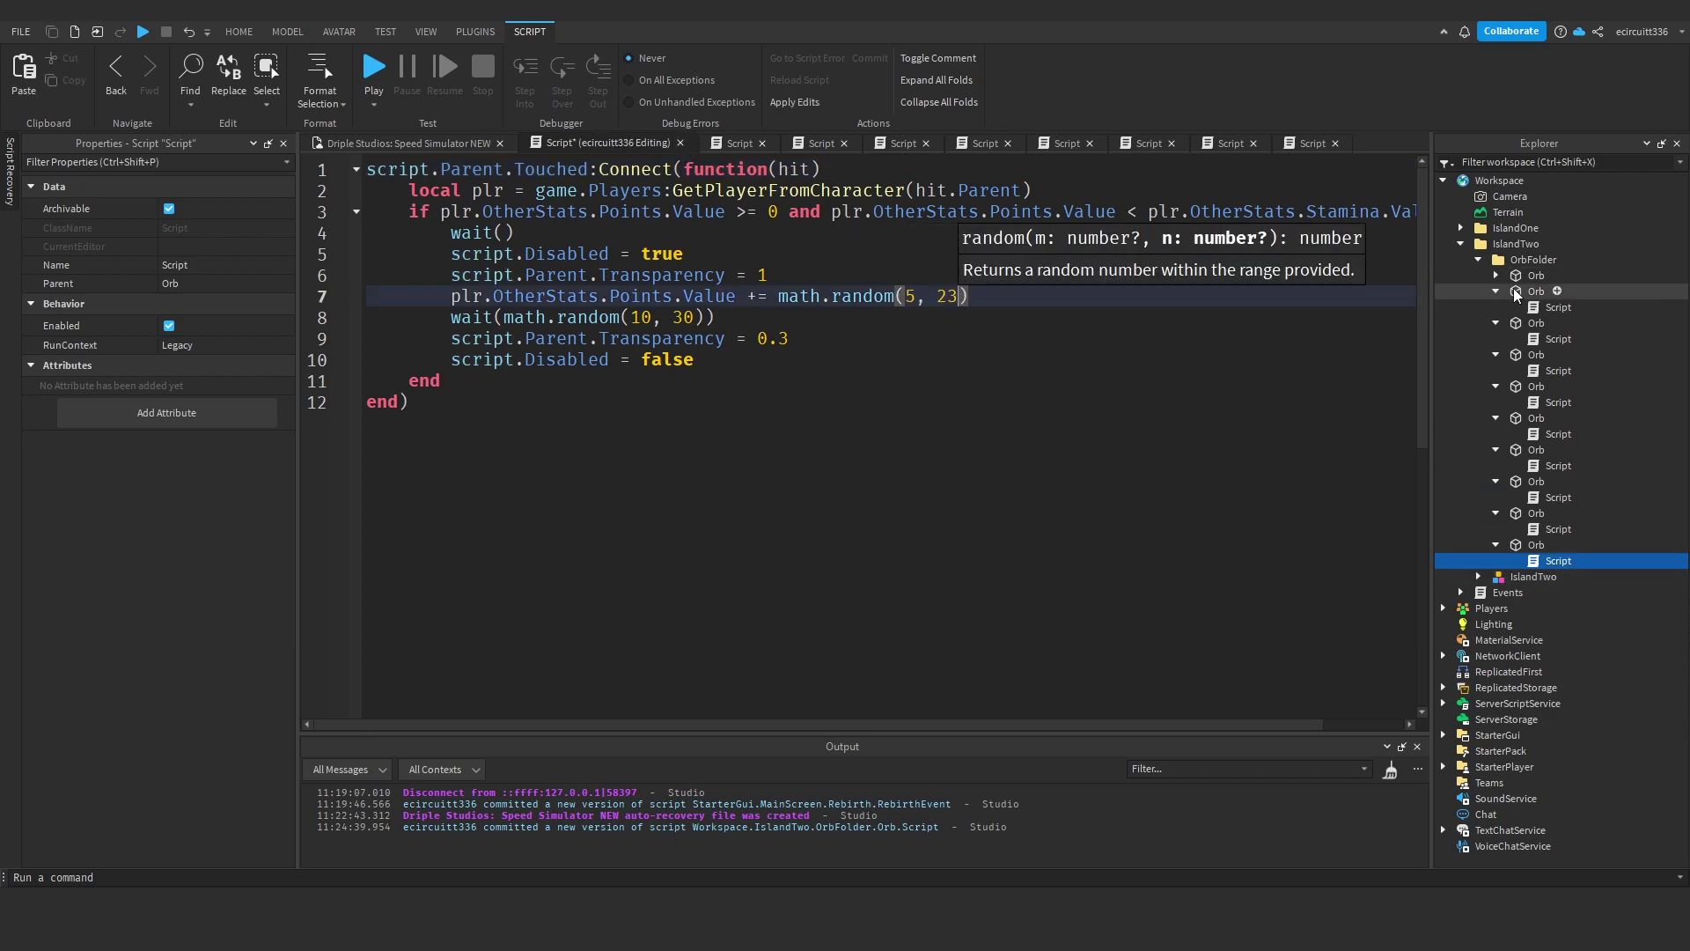
{"action": "left_click", "coordinate": [678, 144]}
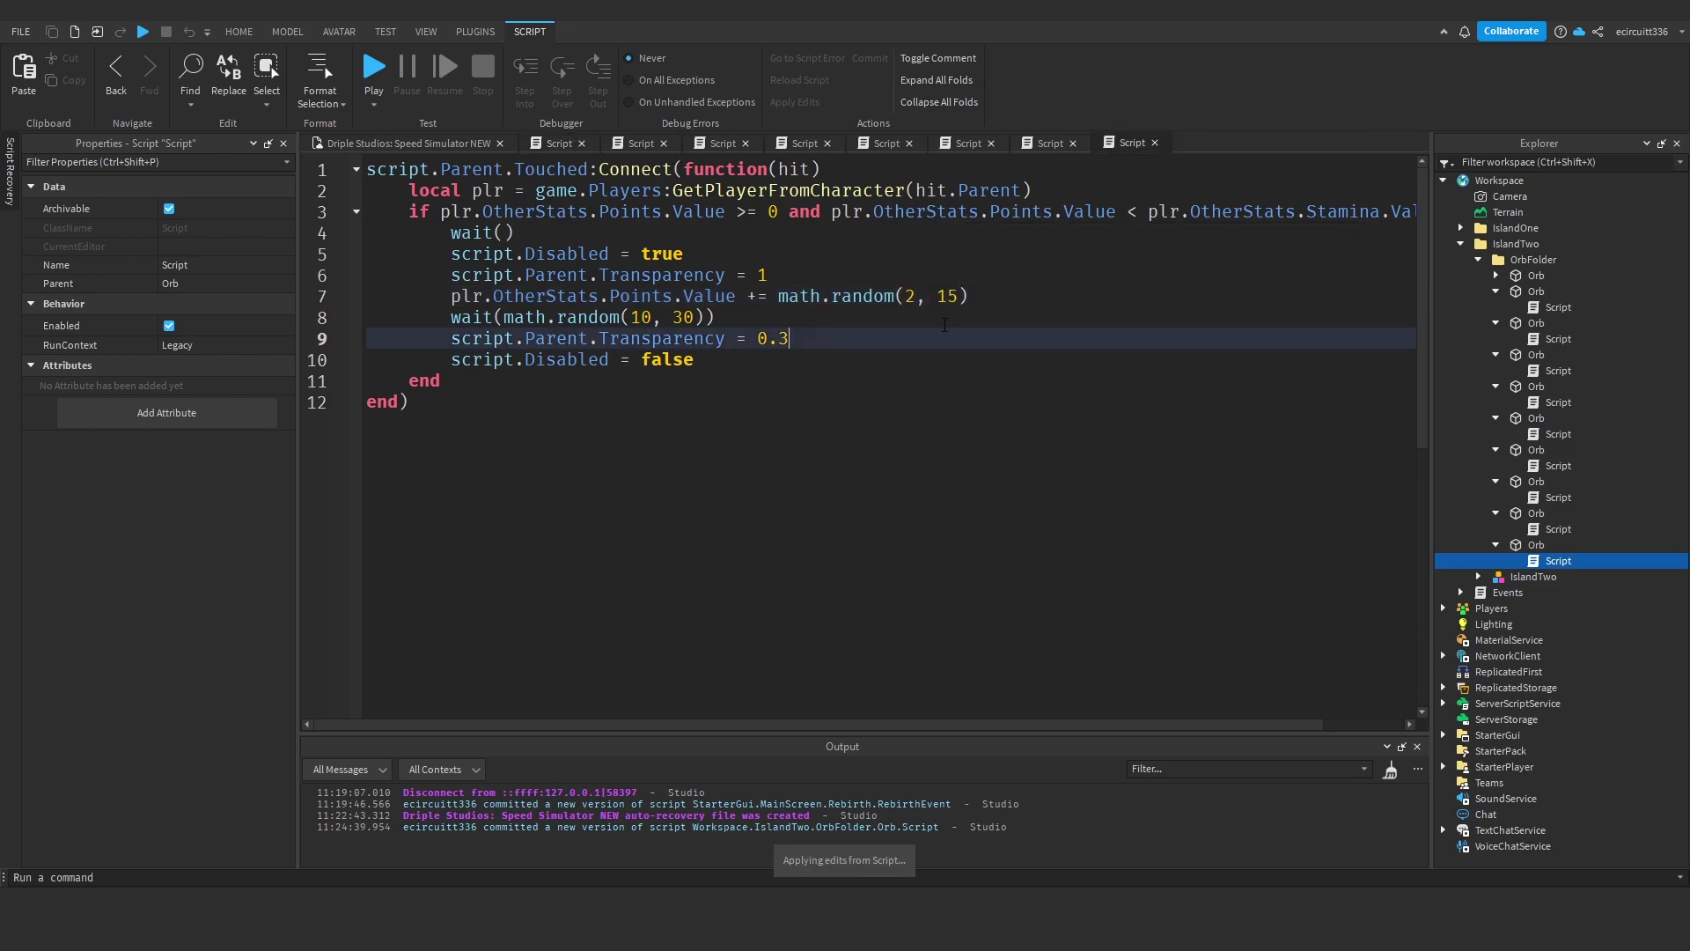
{"action": "left_click_drag", "start_coordinate": [960, 300], "coordinate": [906, 298]}
{"action": "type", "text": "5, 23"}
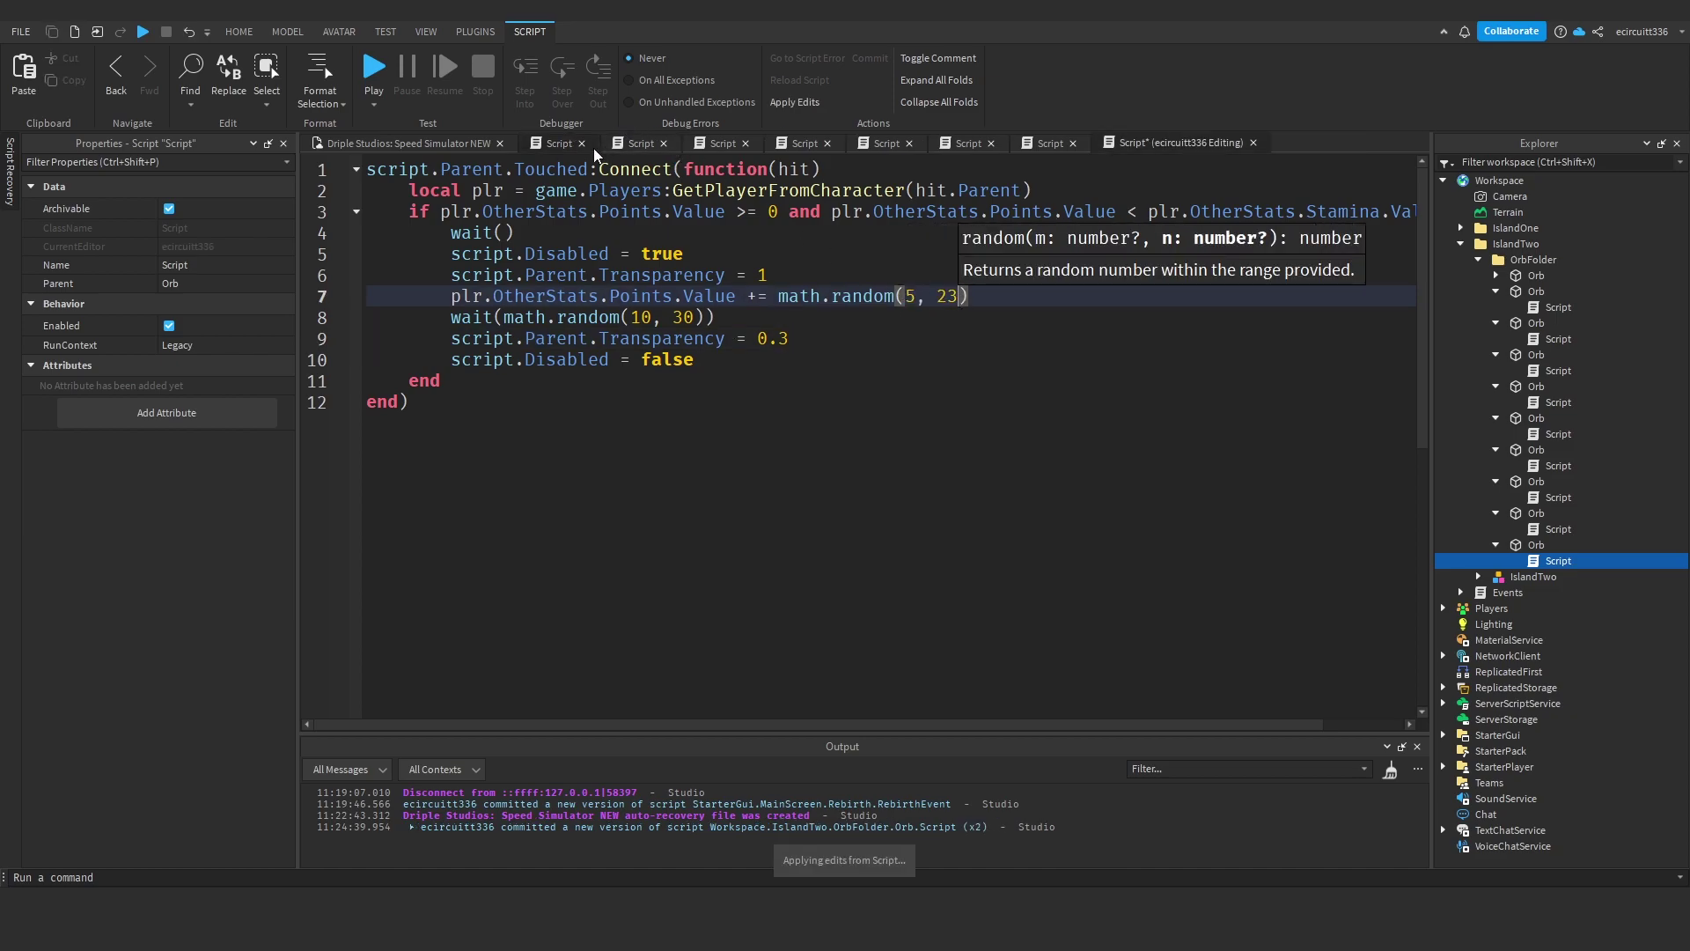
{"action": "left_click", "coordinate": [1254, 143]}
- Change the points reward to math.random(5, 23) in the last five of the orb scripts still open, closing each one
{"action": "key", "text": "ctrl+z"}
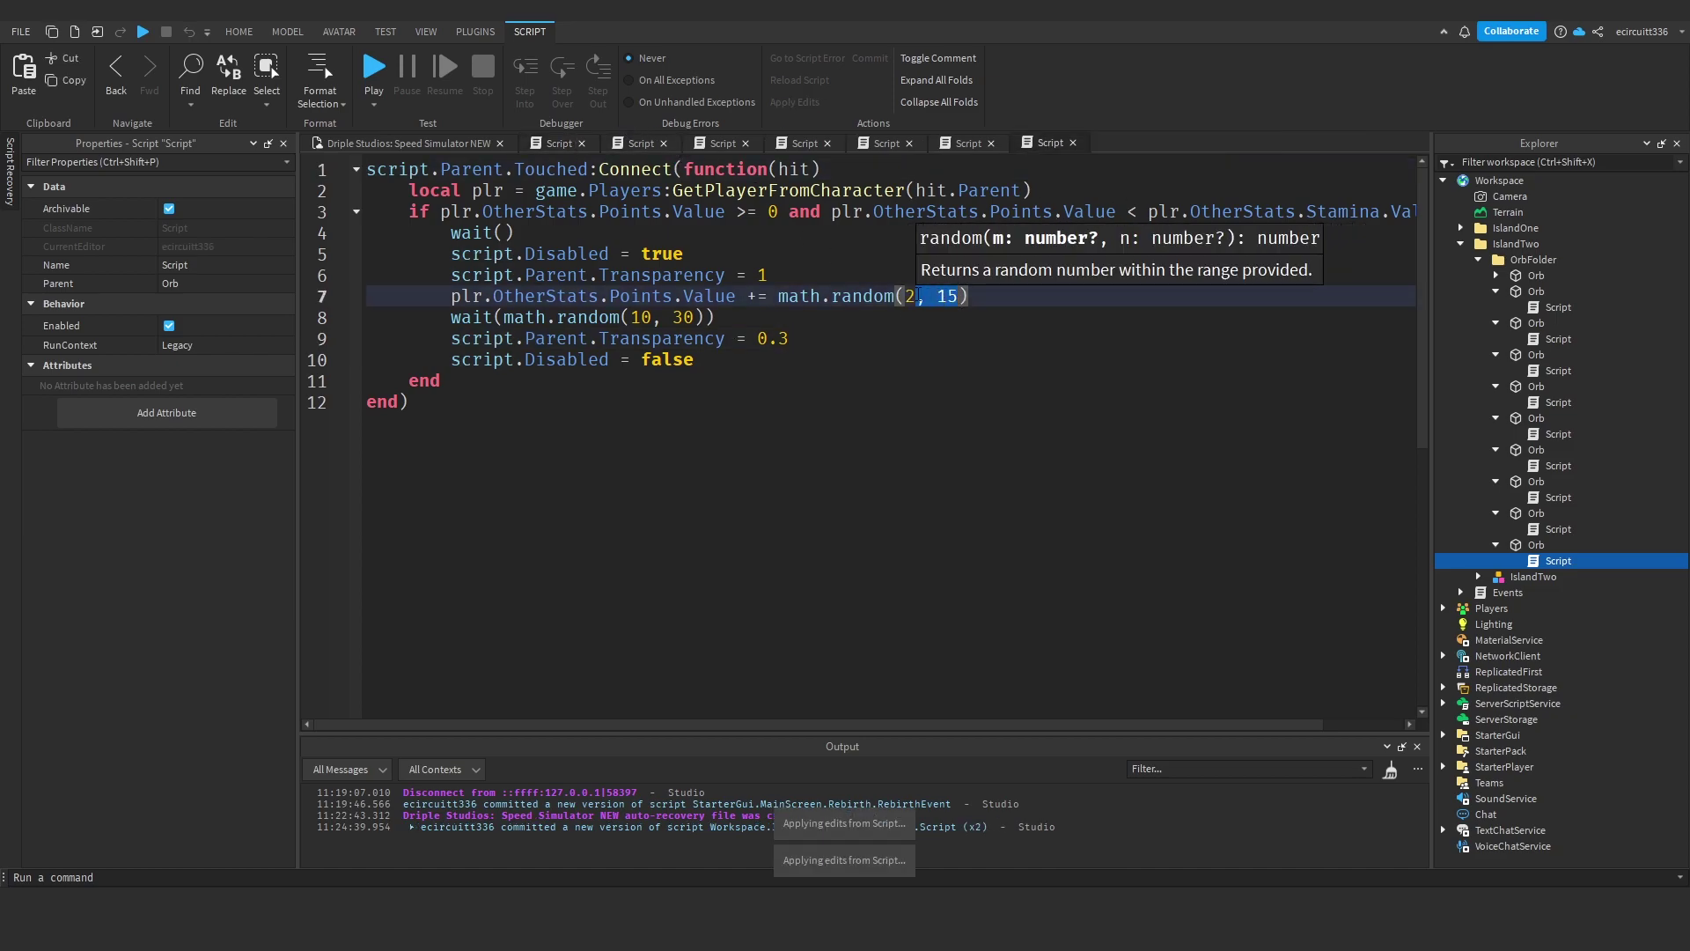
{"action": "left_click", "coordinate": [1088, 144]}
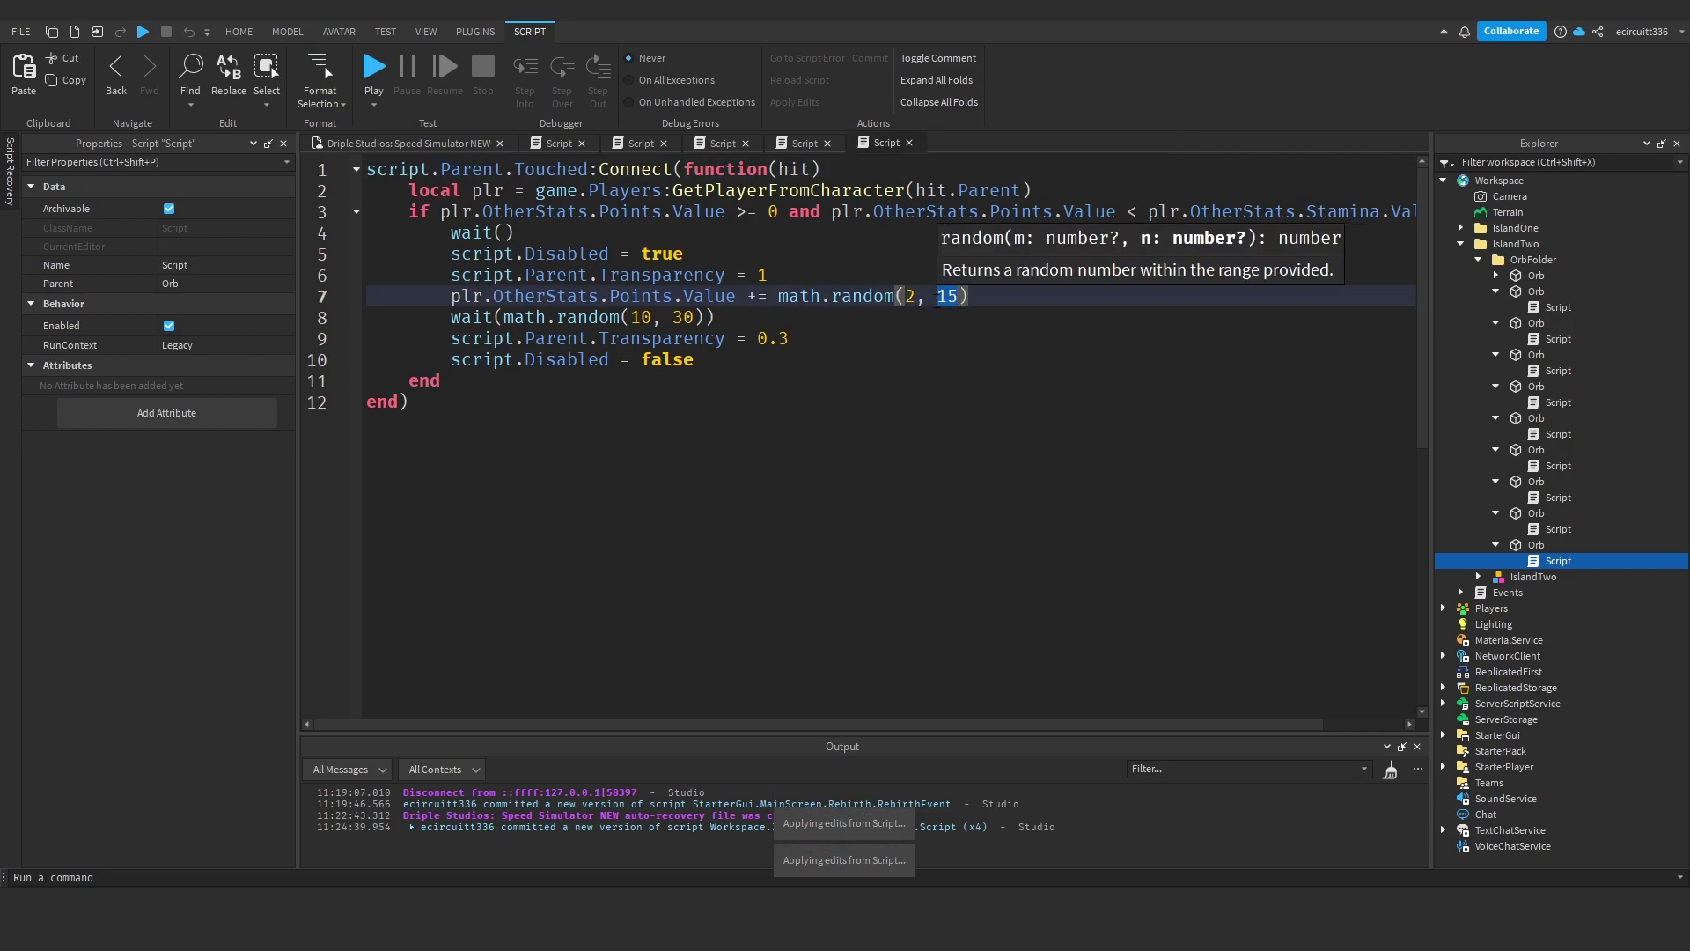
{"action": "type", "text": "5, 23"}
{"action": "left_click", "coordinate": [1008, 143]}
{"action": "left_click", "coordinate": [960, 297]}
{"action": "key", "text": "ctrl+z"}
{"action": "left_click", "coordinate": [925, 143]}
{"action": "key", "text": "ctrl+z"}
{"action": "key", "text": "ctrl+z"}
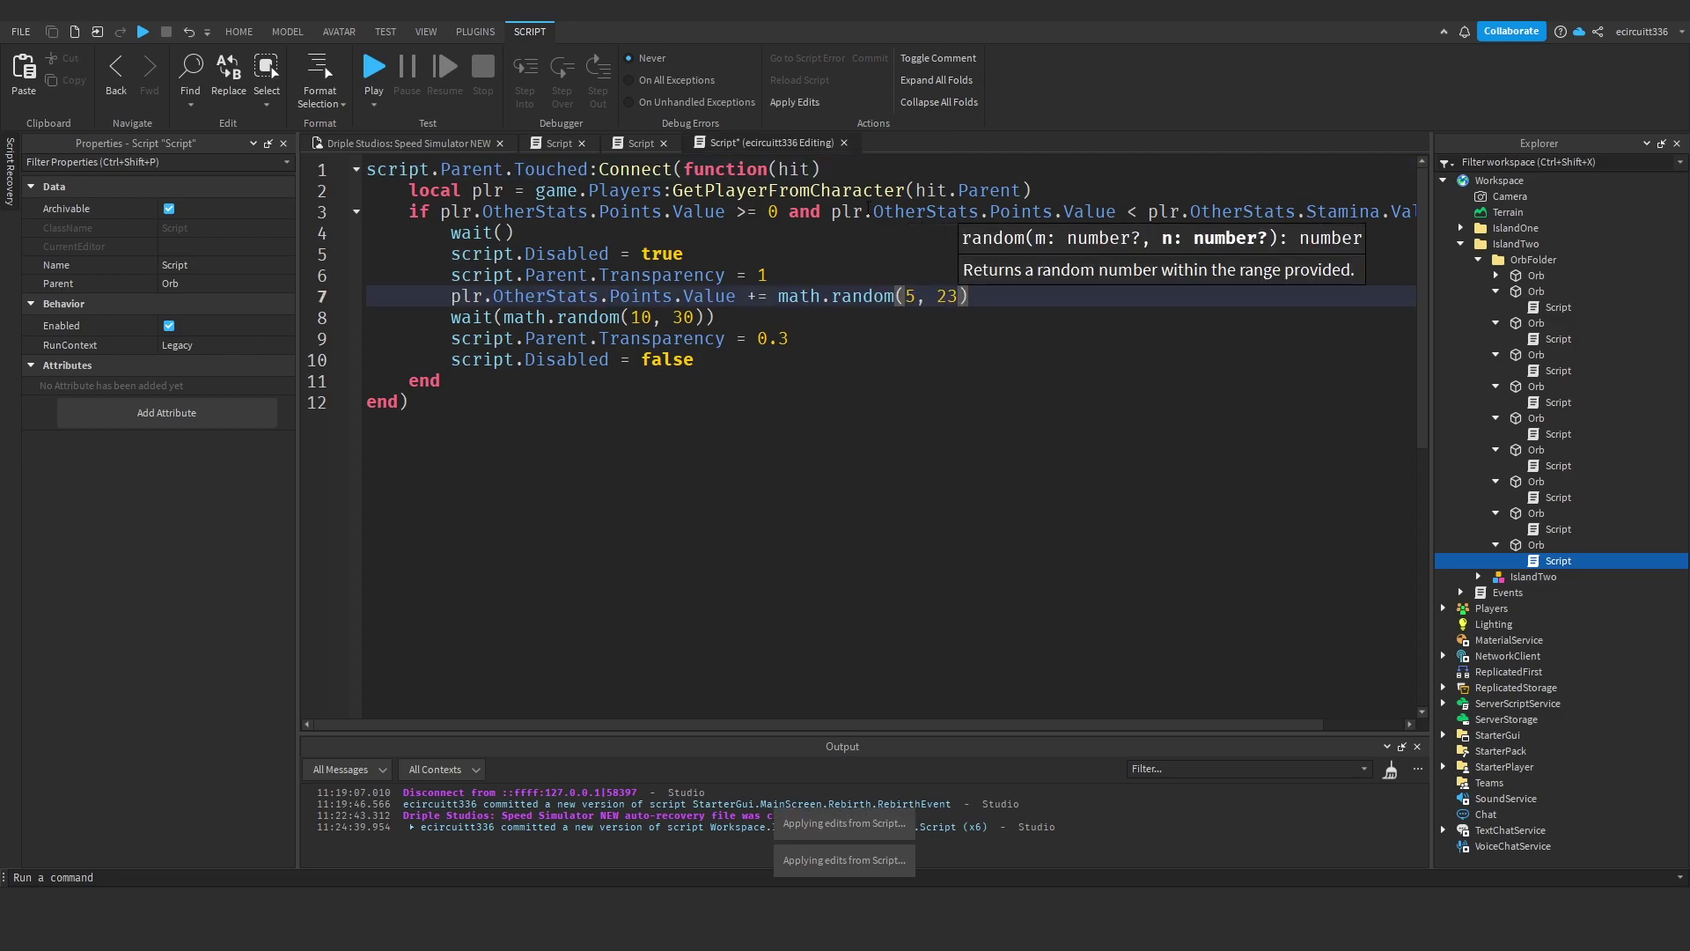
{"action": "left_click", "coordinate": [844, 143]}
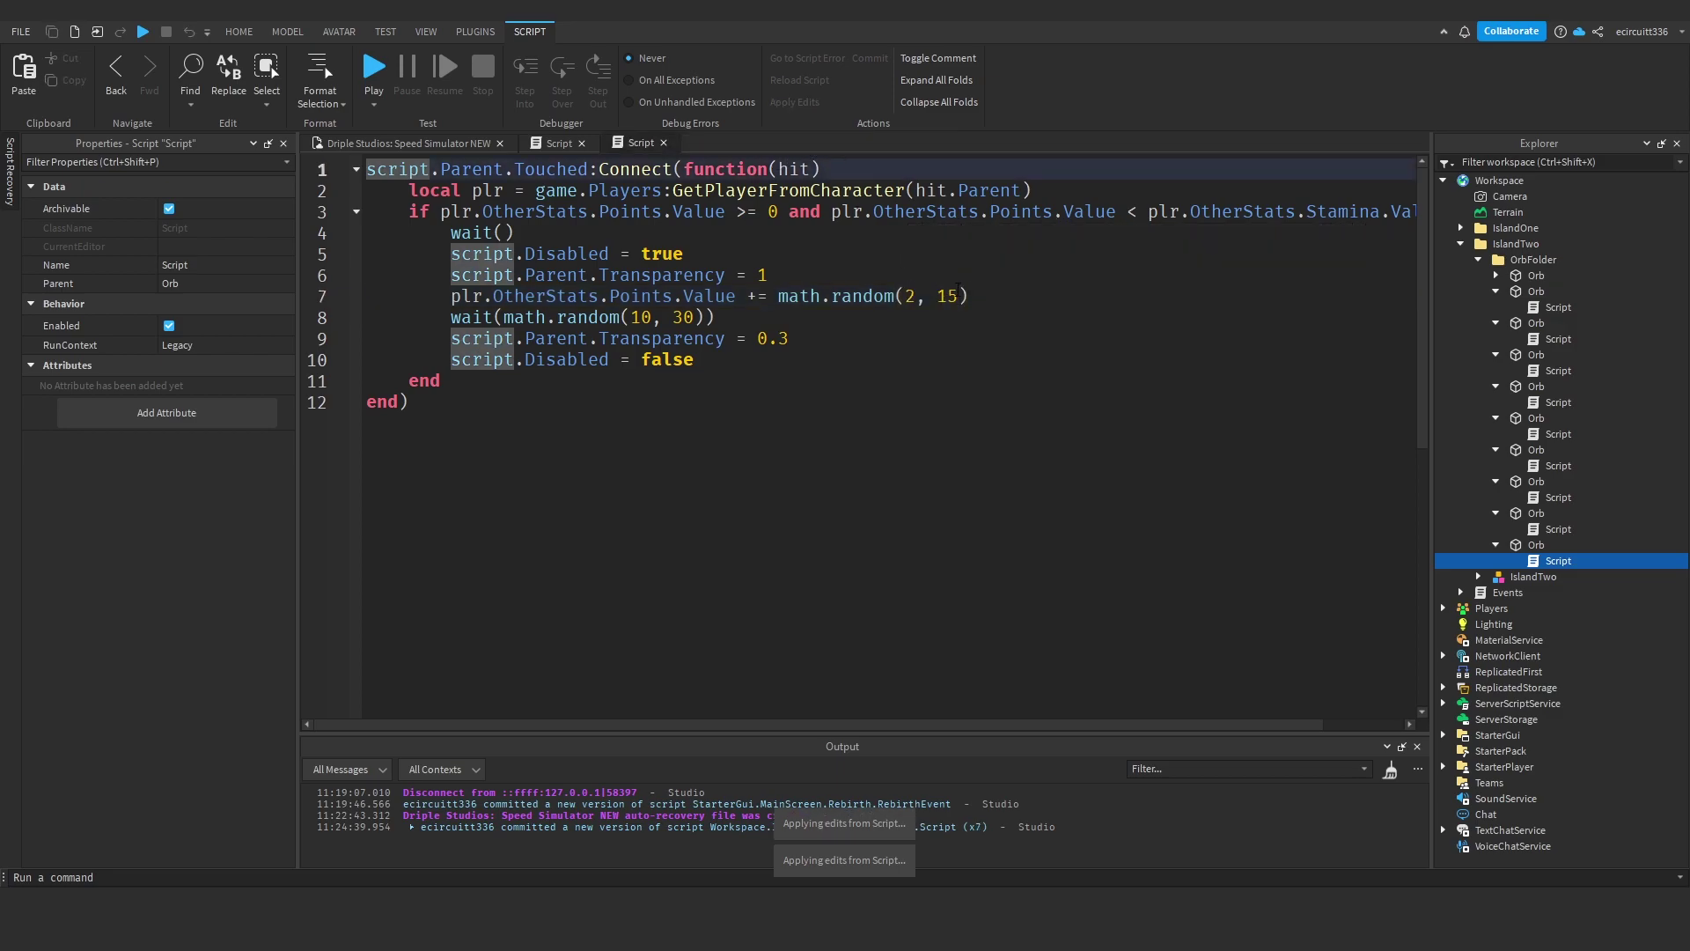
- Set the points reward to math.random(5, 23) in the two remaining open orb scripts and close them
{"action": "left_click_drag", "start_coordinate": [959, 293], "coordinate": [905, 297]}
{"action": "type", "text": "5, 23"}
{"action": "left_click", "coordinate": [762, 143]}
{"action": "key", "text": "ctrl+z"}
{"action": "key", "text": "ctrl+z"}
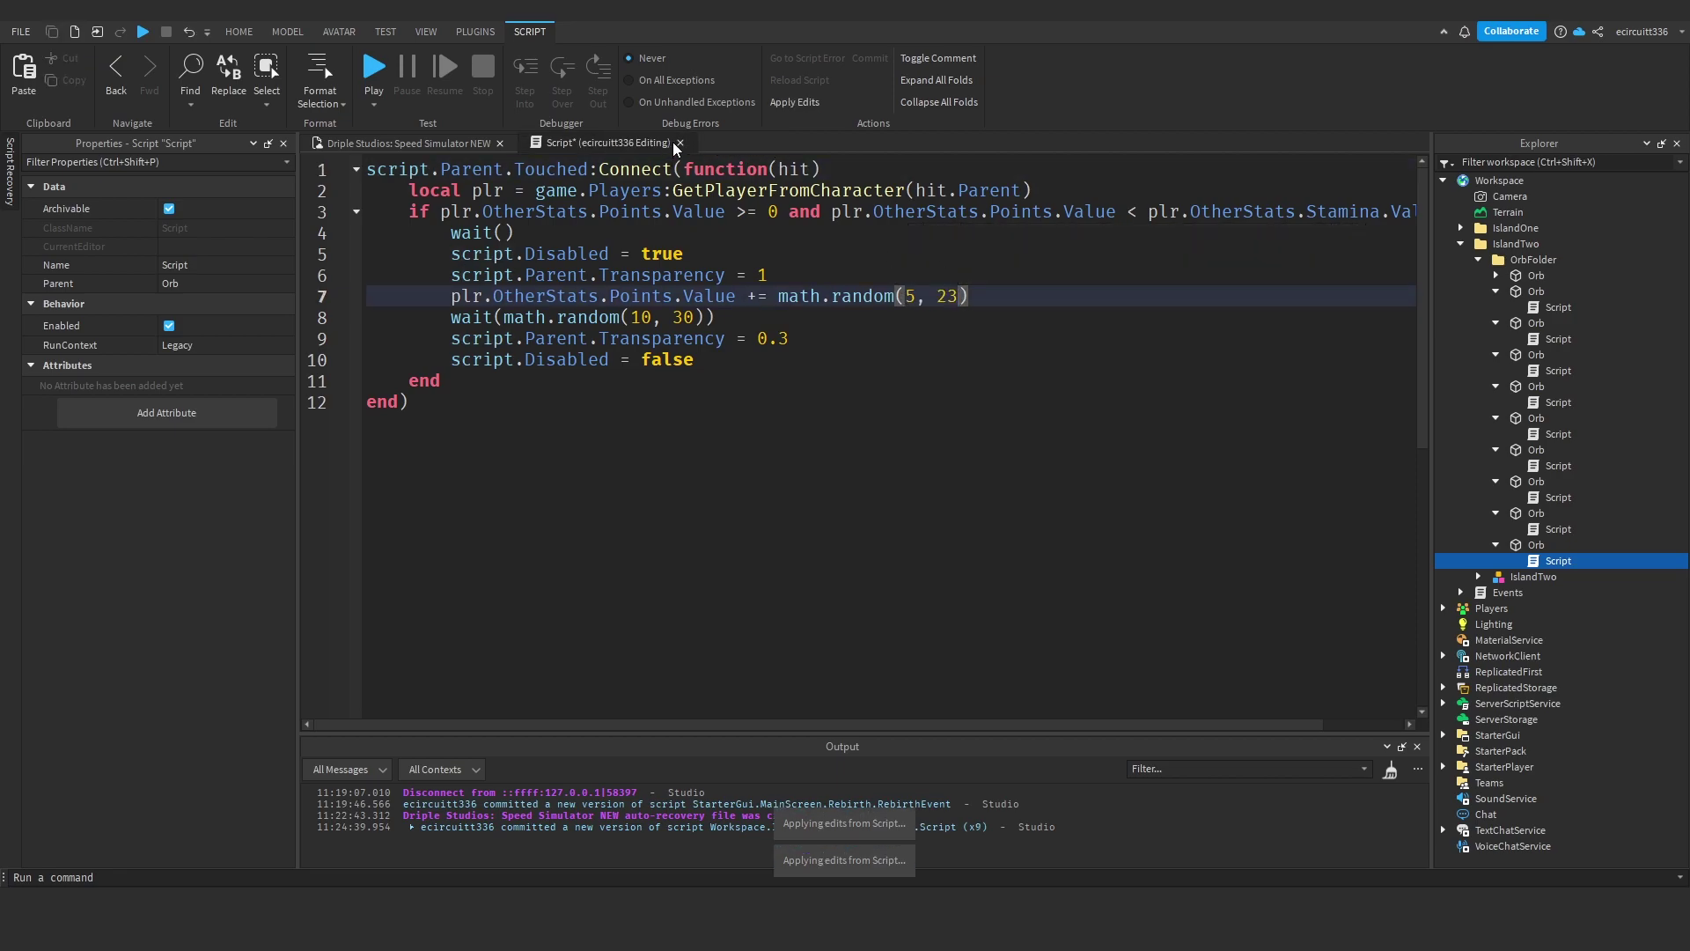
{"action": "left_click", "coordinate": [679, 143]}
- Collapse the expanded orbs, the OrbFolder and the IslandTwo folder in the workspace hierarchy
{"action": "left_click", "coordinate": [1496, 544]}
{"action": "left_click", "coordinate": [1496, 514]}
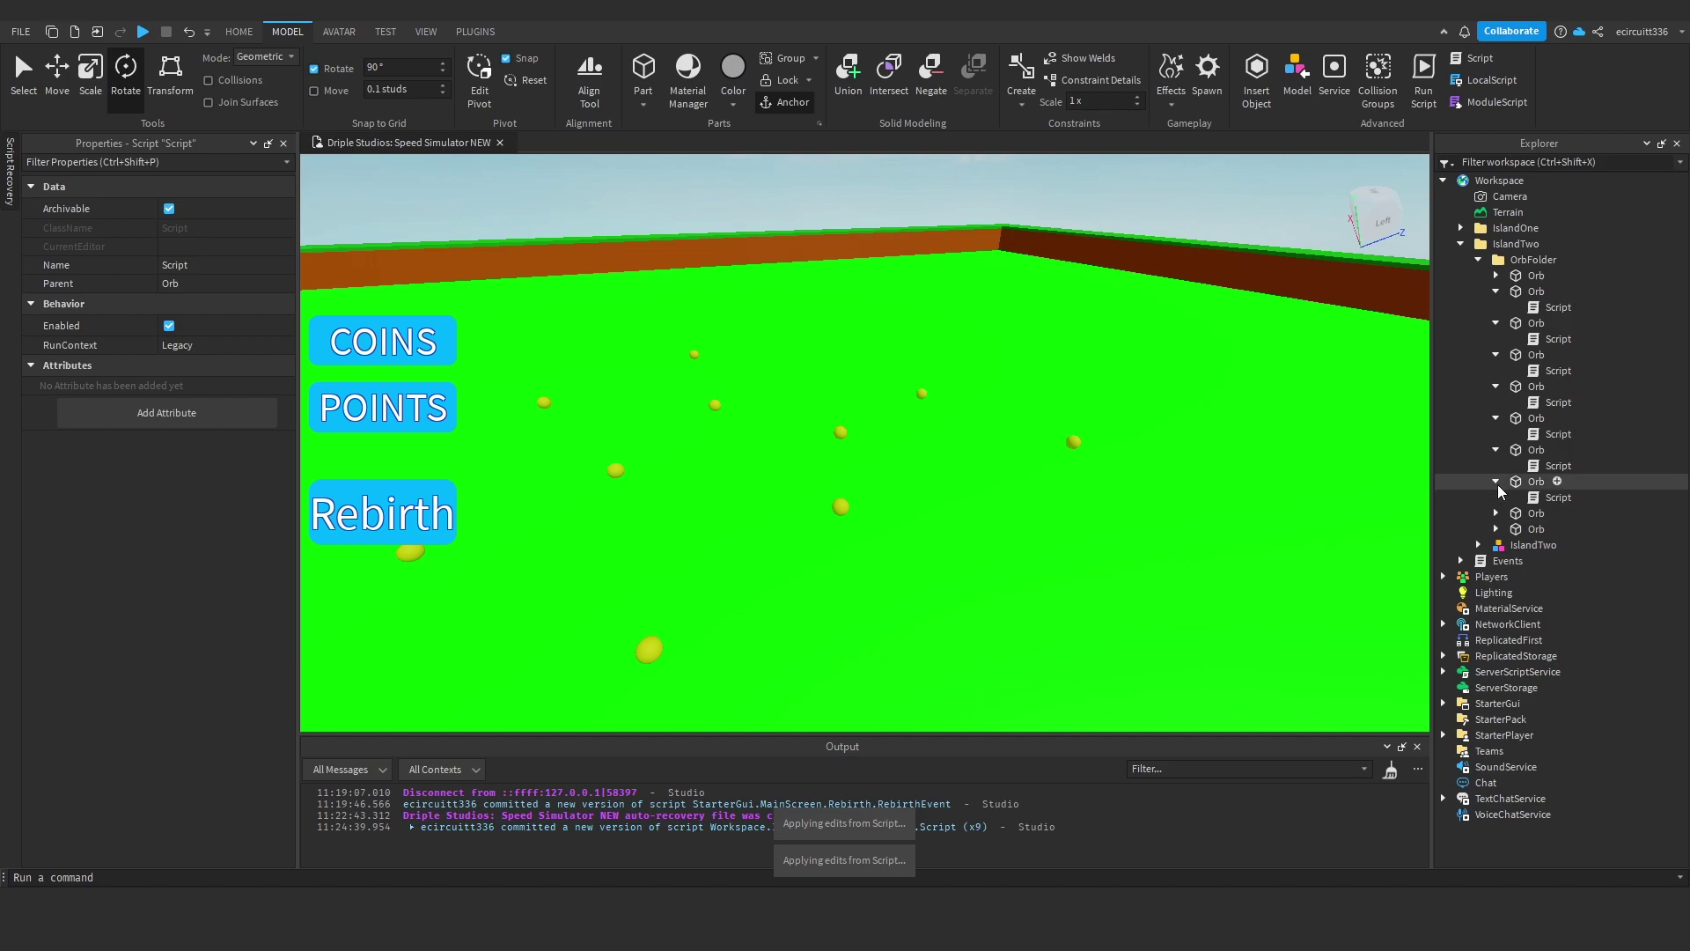
{"action": "left_click", "coordinate": [1496, 450]}
{"action": "left_click", "coordinate": [1496, 418]}
{"action": "left_click", "coordinate": [1495, 386]}
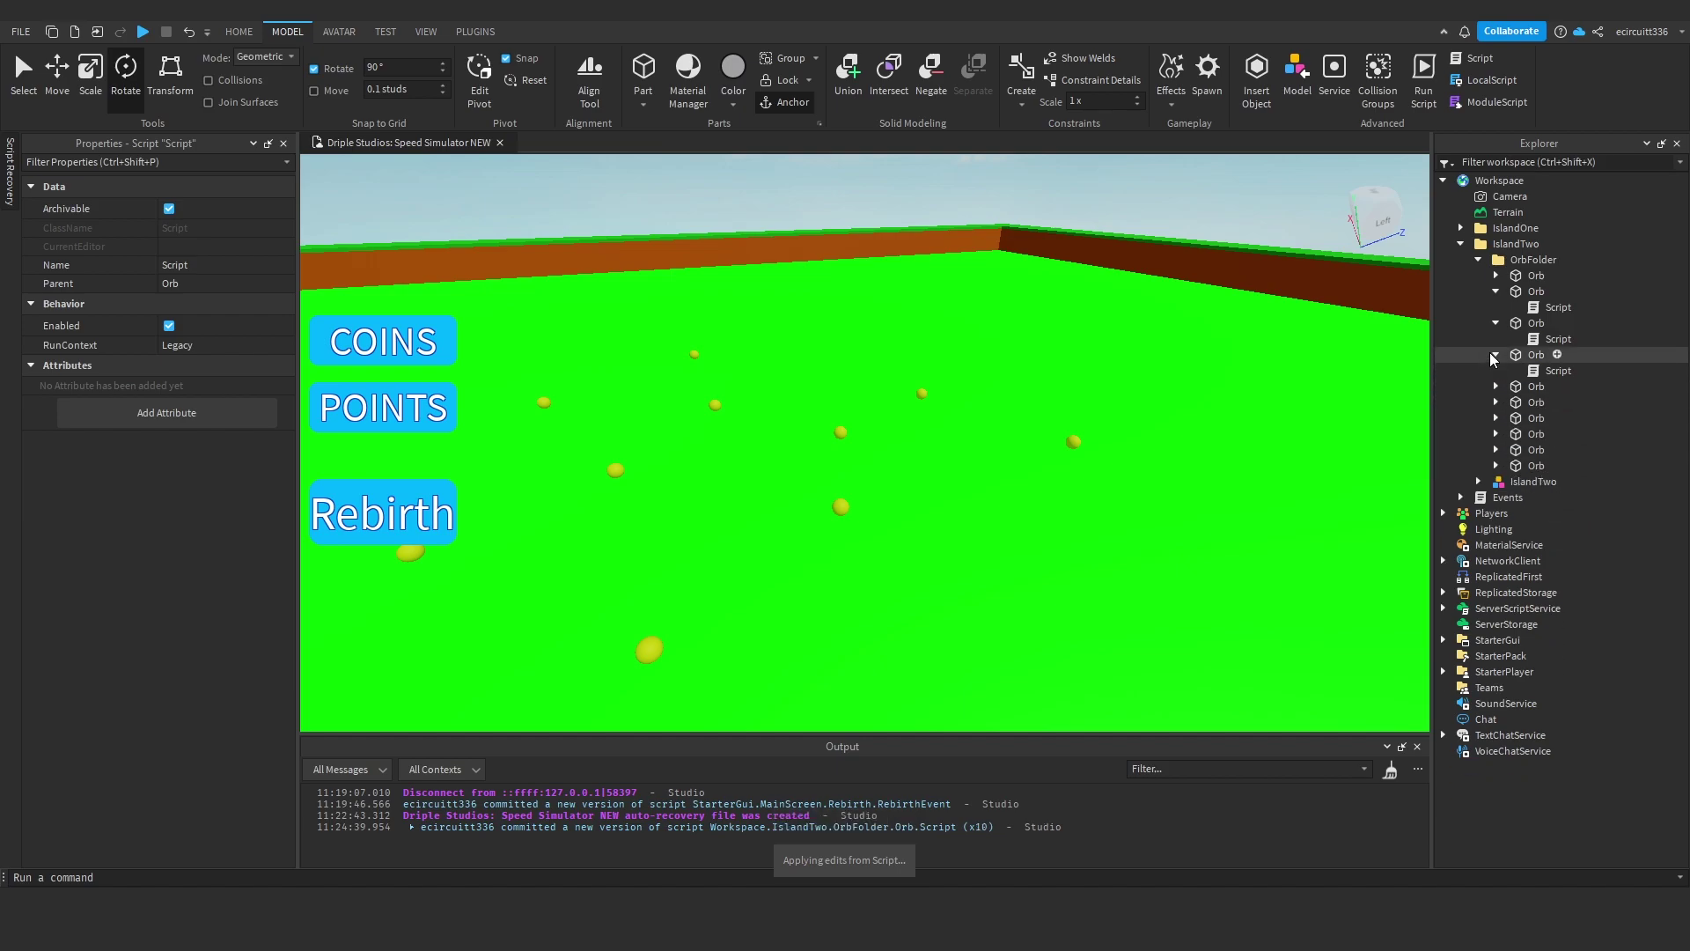
{"action": "left_click", "coordinate": [1496, 323]}
{"action": "left_click", "coordinate": [1496, 291]}
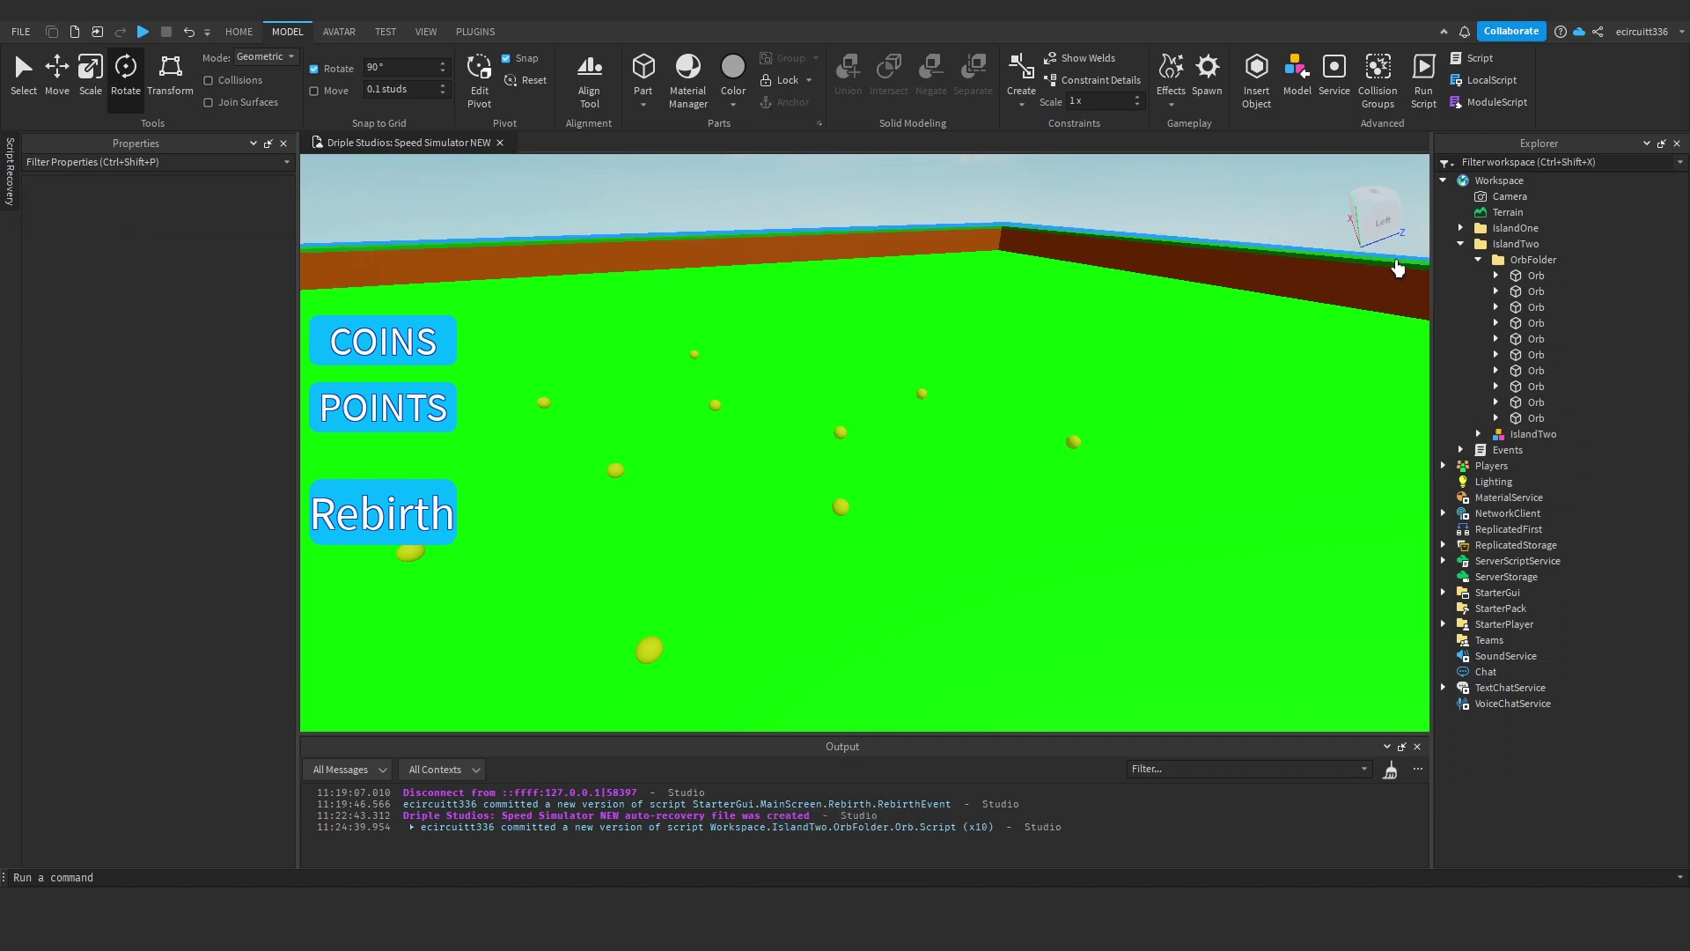
{"action": "left_click", "coordinate": [1478, 261]}
{"action": "left_click", "coordinate": [1460, 245]}
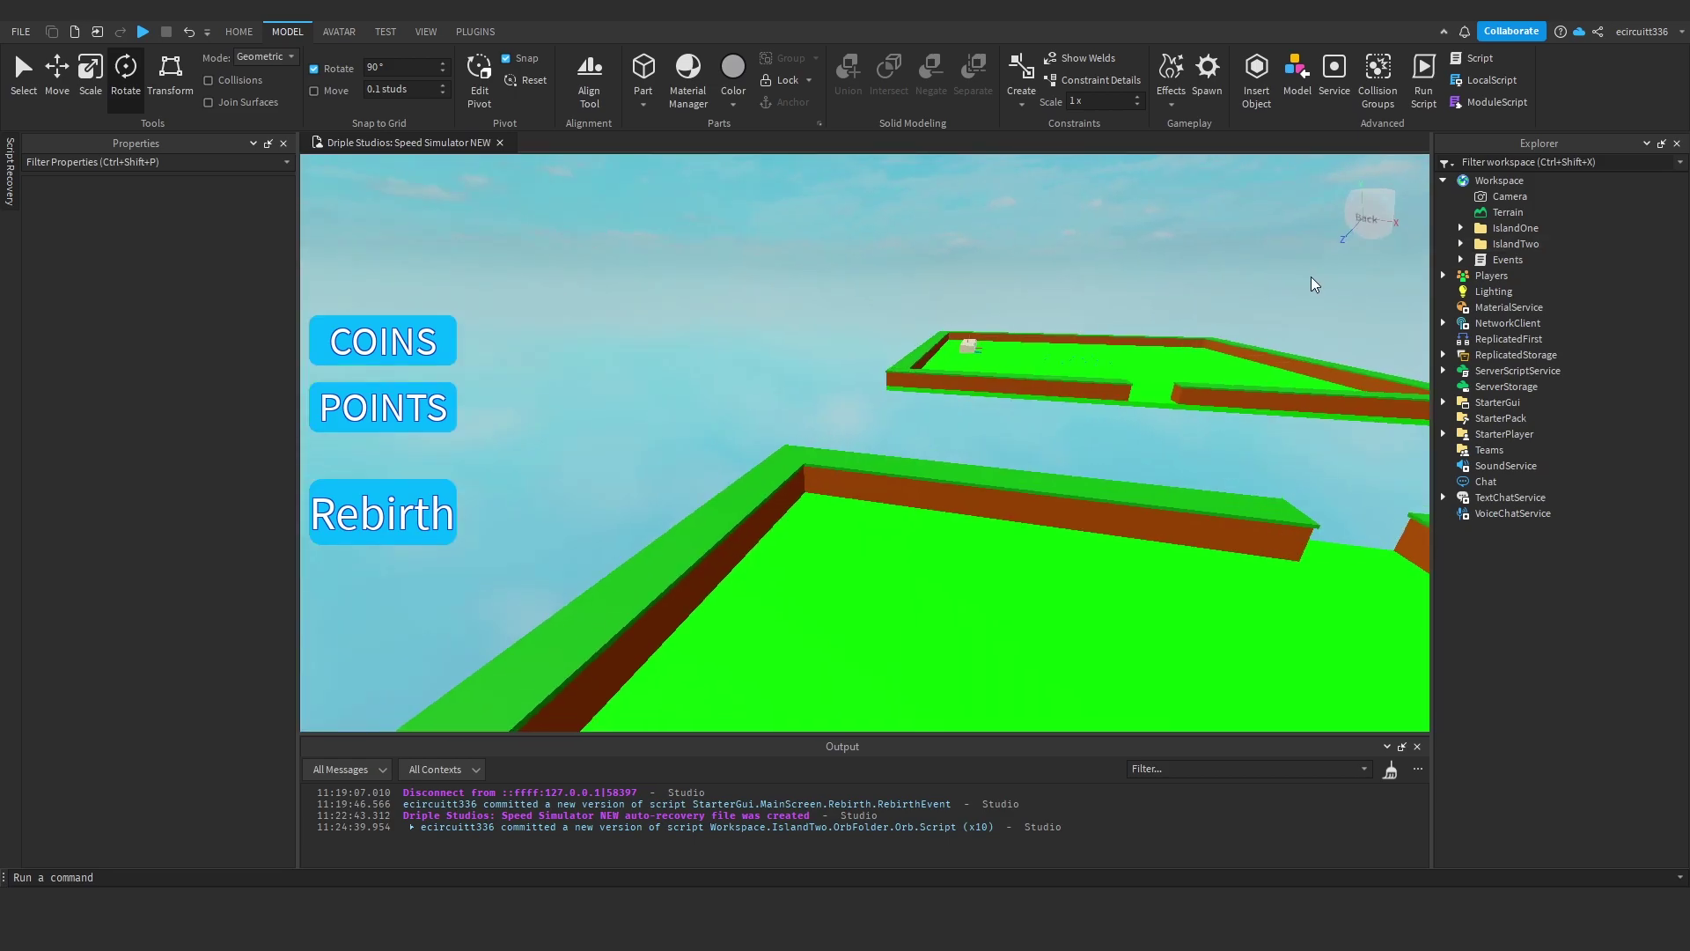
- Recolour the five parts in the first model inside IslandTwo, the brown walls, to dark yellow RGB 168, 150, 15
{"action": "right_click_drag", "start_coordinate": [1311, 276], "coordinate": [1312, 276]}
{"action": "scroll", "coordinate": [1375, 284], "scroll_direction": "down", "scroll_amount": 4}
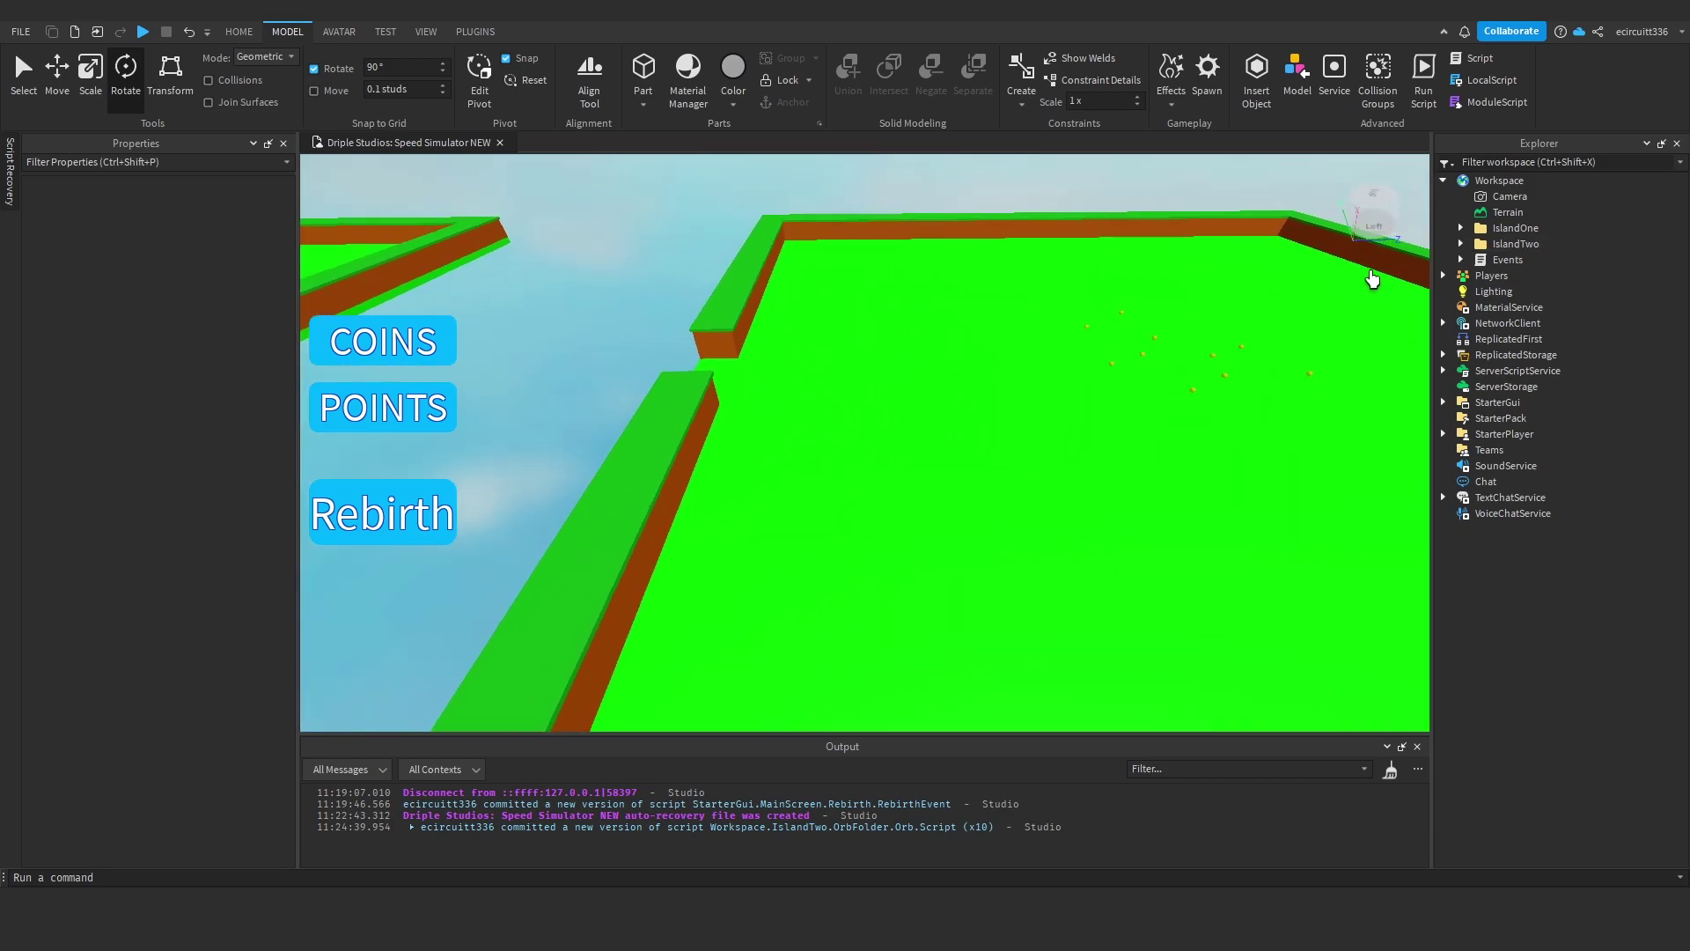
{"action": "scroll", "coordinate": [938, 499], "scroll_direction": "down", "scroll_amount": 5}
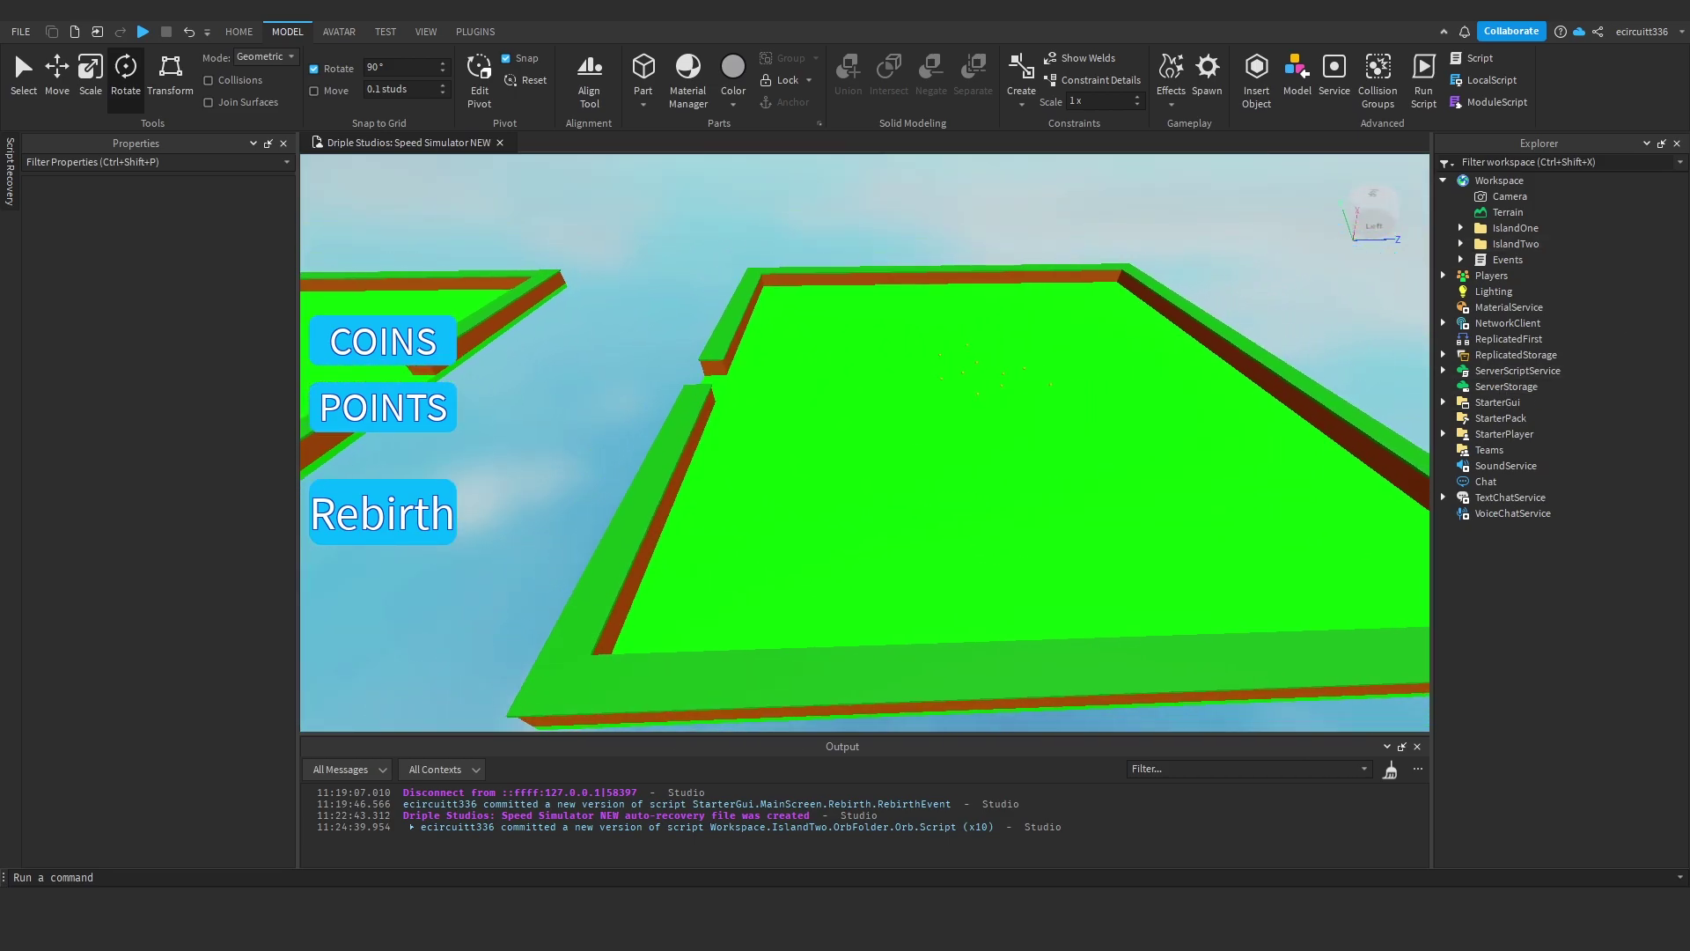
{"action": "left_click", "coordinate": [1462, 244]}
{"action": "left_click", "coordinate": [1530, 275]}
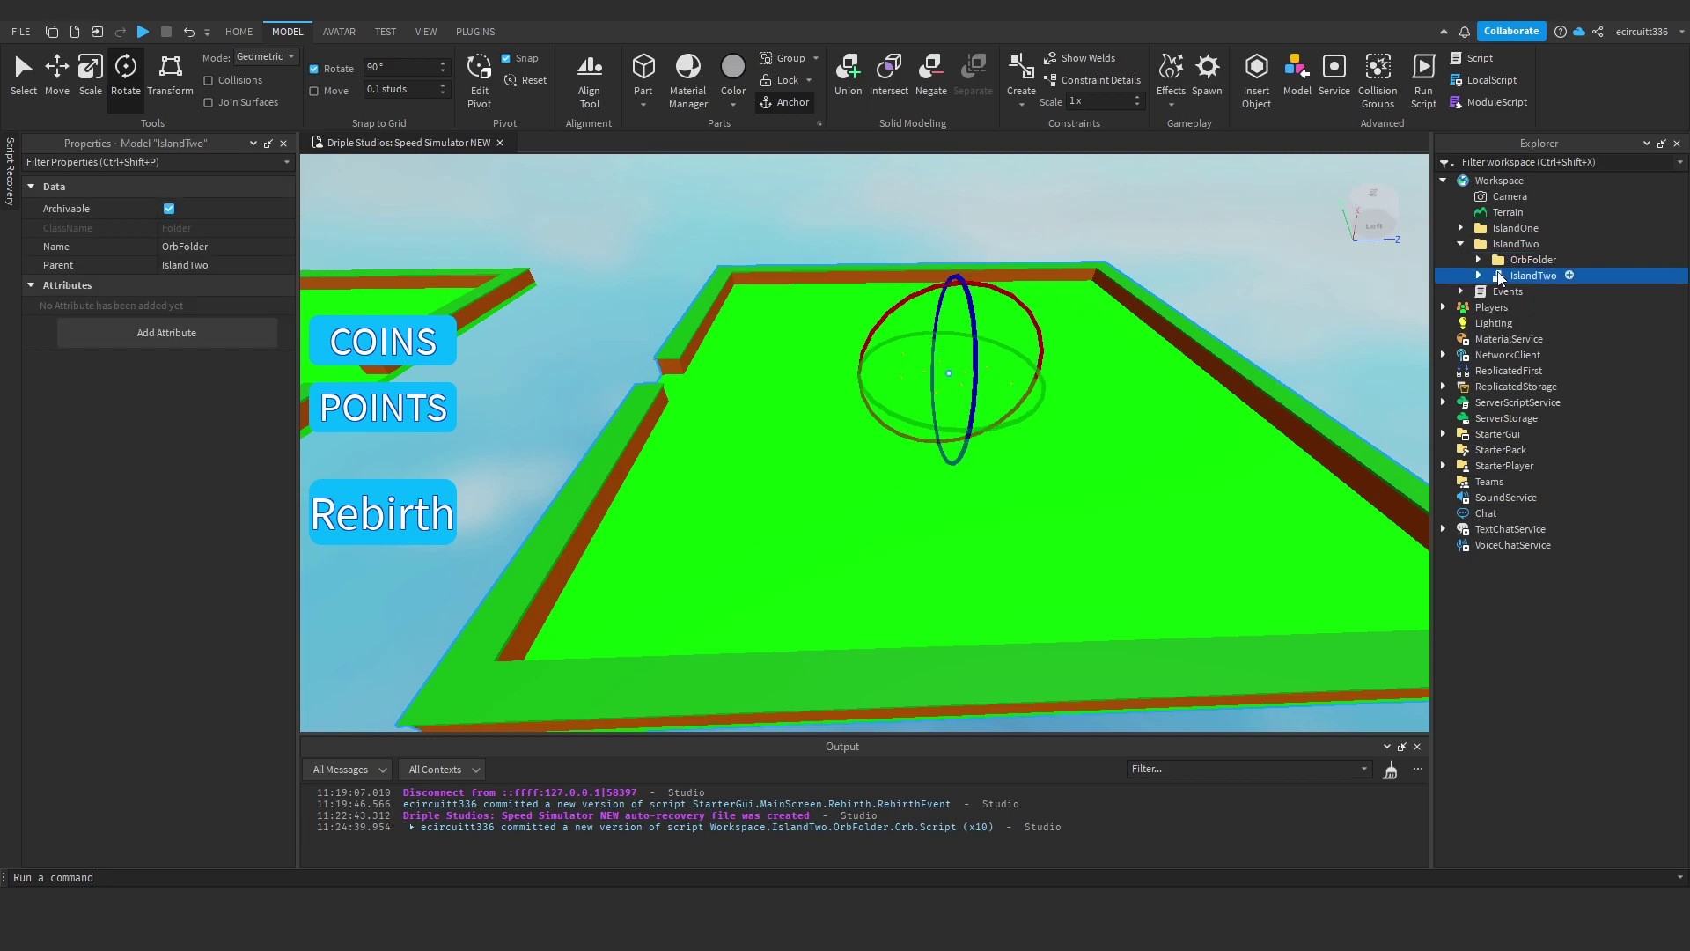
{"action": "left_click", "coordinate": [1479, 276]}
{"action": "left_click", "coordinate": [1509, 291]}
{"action": "left_click", "coordinate": [1497, 291]}
{"action": "left_click", "coordinate": [1554, 307]}
{"action": "left_click", "coordinate": [1559, 370], "text": "shift"}
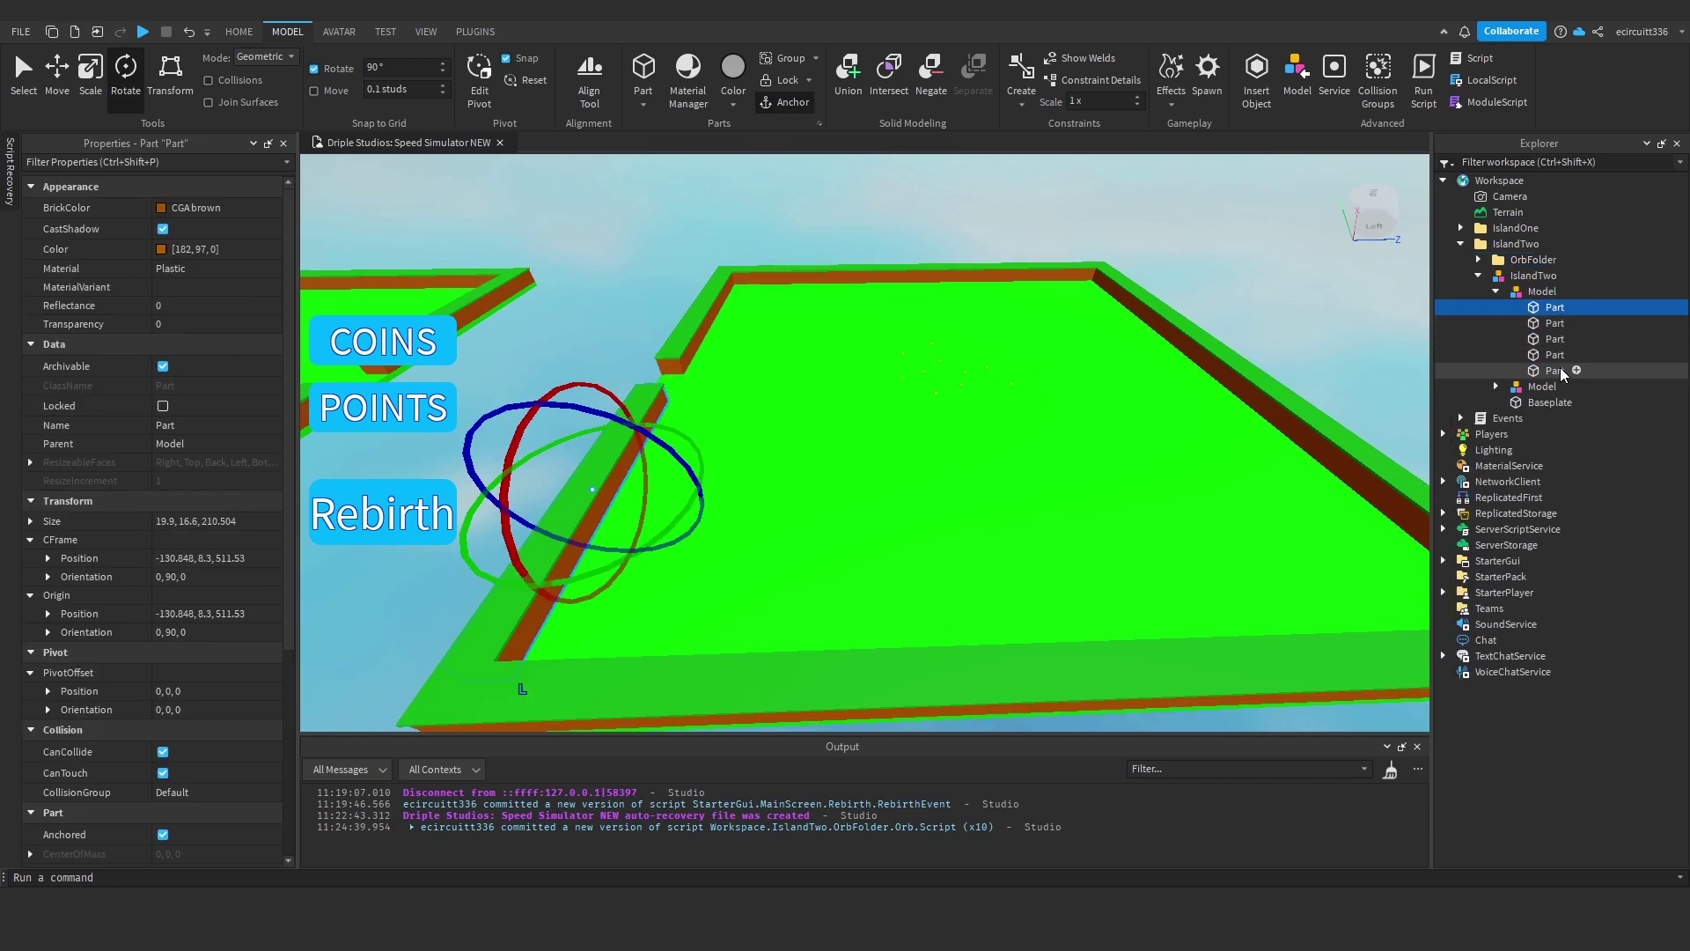
{"action": "left_click", "coordinate": [161, 249]}
{"action": "left_click_drag", "start_coordinate": [819, 274], "coordinate": [1219, 456]}
{"action": "left_click", "coordinate": [1399, 499]}
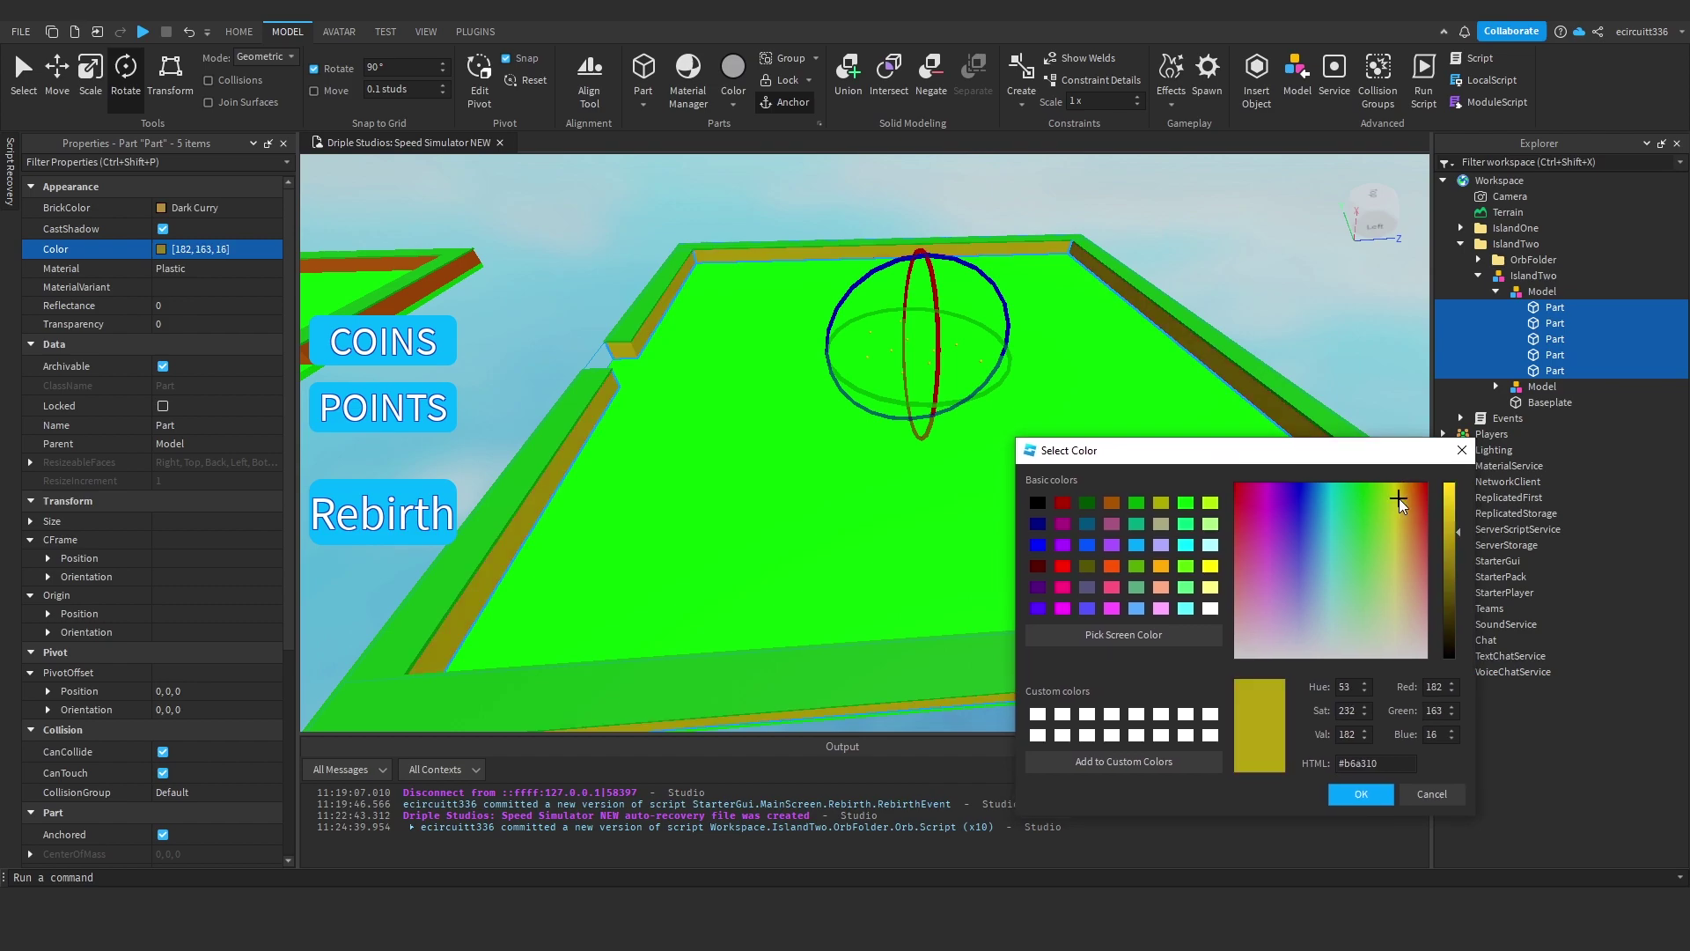
{"action": "left_click", "coordinate": [1449, 545]}
{"action": "left_click_drag", "start_coordinate": [1448, 546], "coordinate": [1447, 543]}
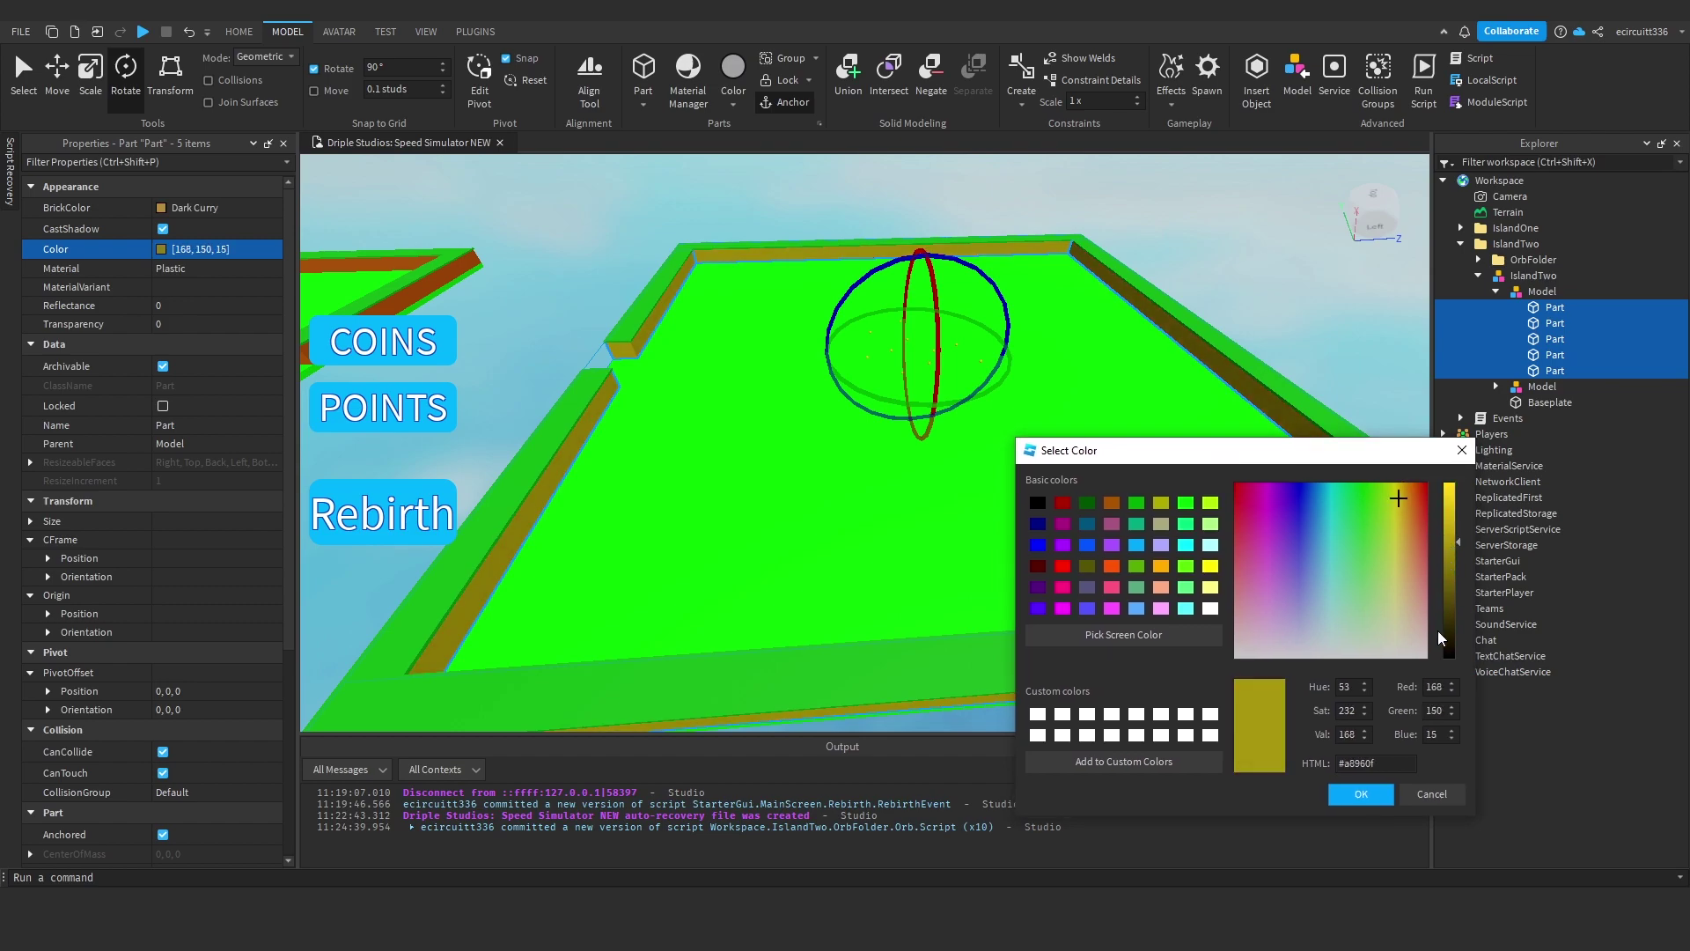
{"action": "left_click", "coordinate": [1367, 794]}
- Recolour the five green wall-top parts in IslandTwo's second model to yellow
{"action": "right_click_drag", "start_coordinate": [1208, 602], "coordinate": [1207, 600]}
{"action": "left_click", "coordinate": [1496, 290]}
{"action": "left_click", "coordinate": [1497, 306]}
{"action": "left_click", "coordinate": [1555, 322]}
{"action": "left_click", "coordinate": [1549, 385], "text": "shift"}
{"action": "left_click", "coordinate": [197, 251]}
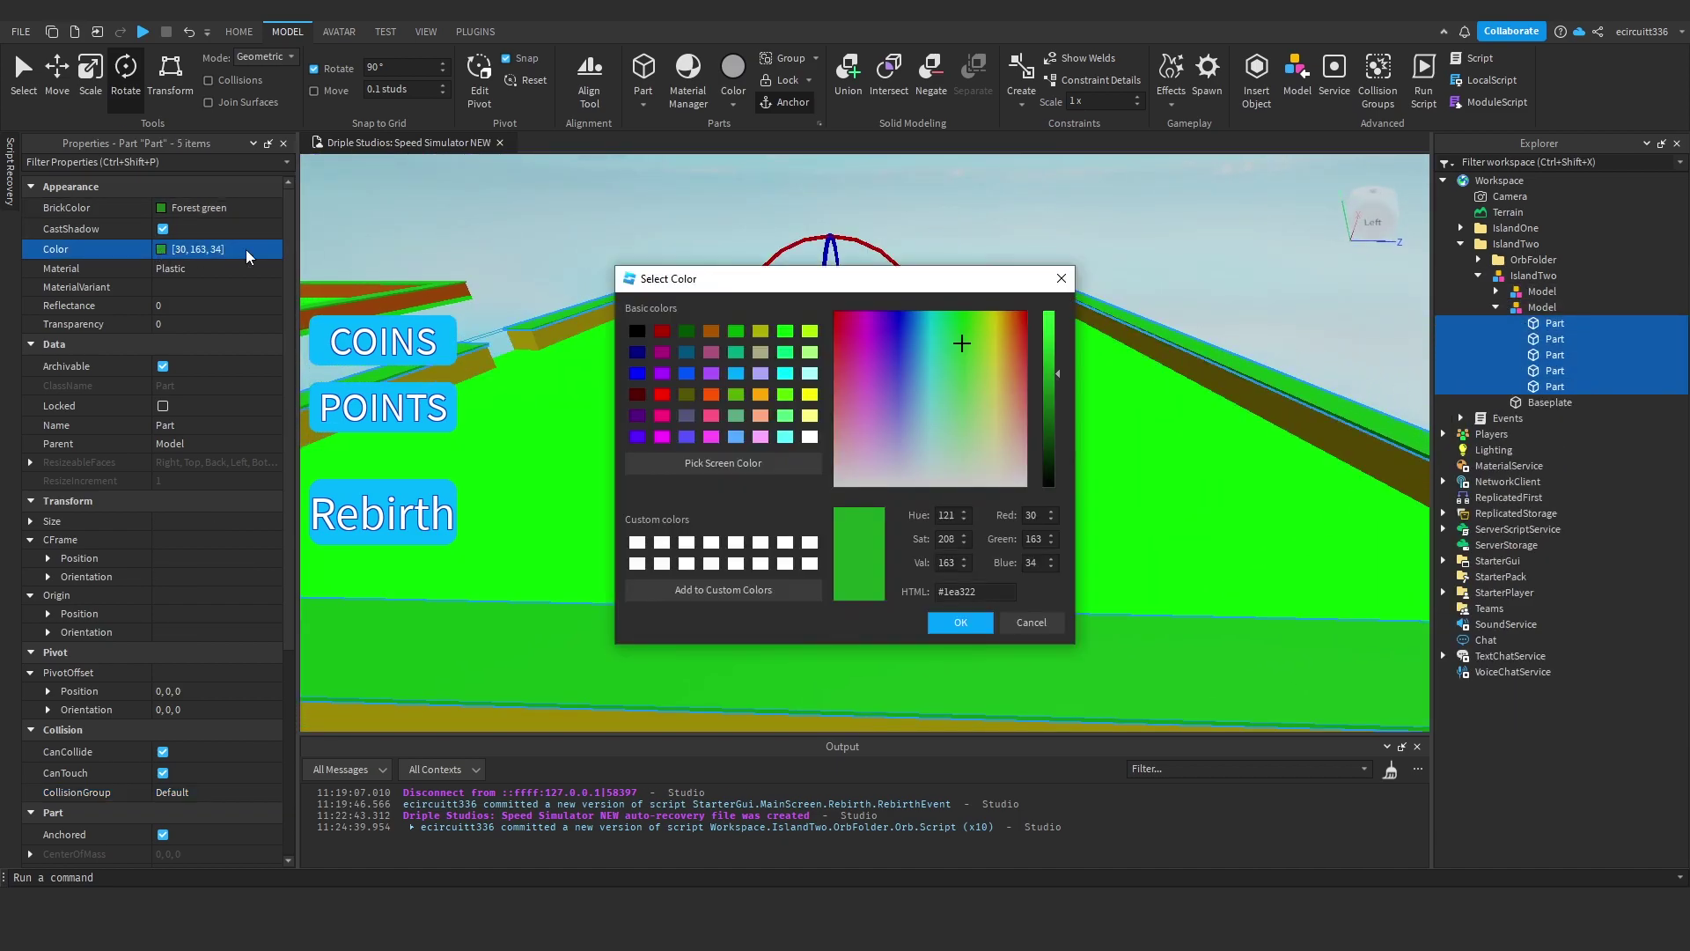
{"action": "left_click", "coordinate": [992, 326]}
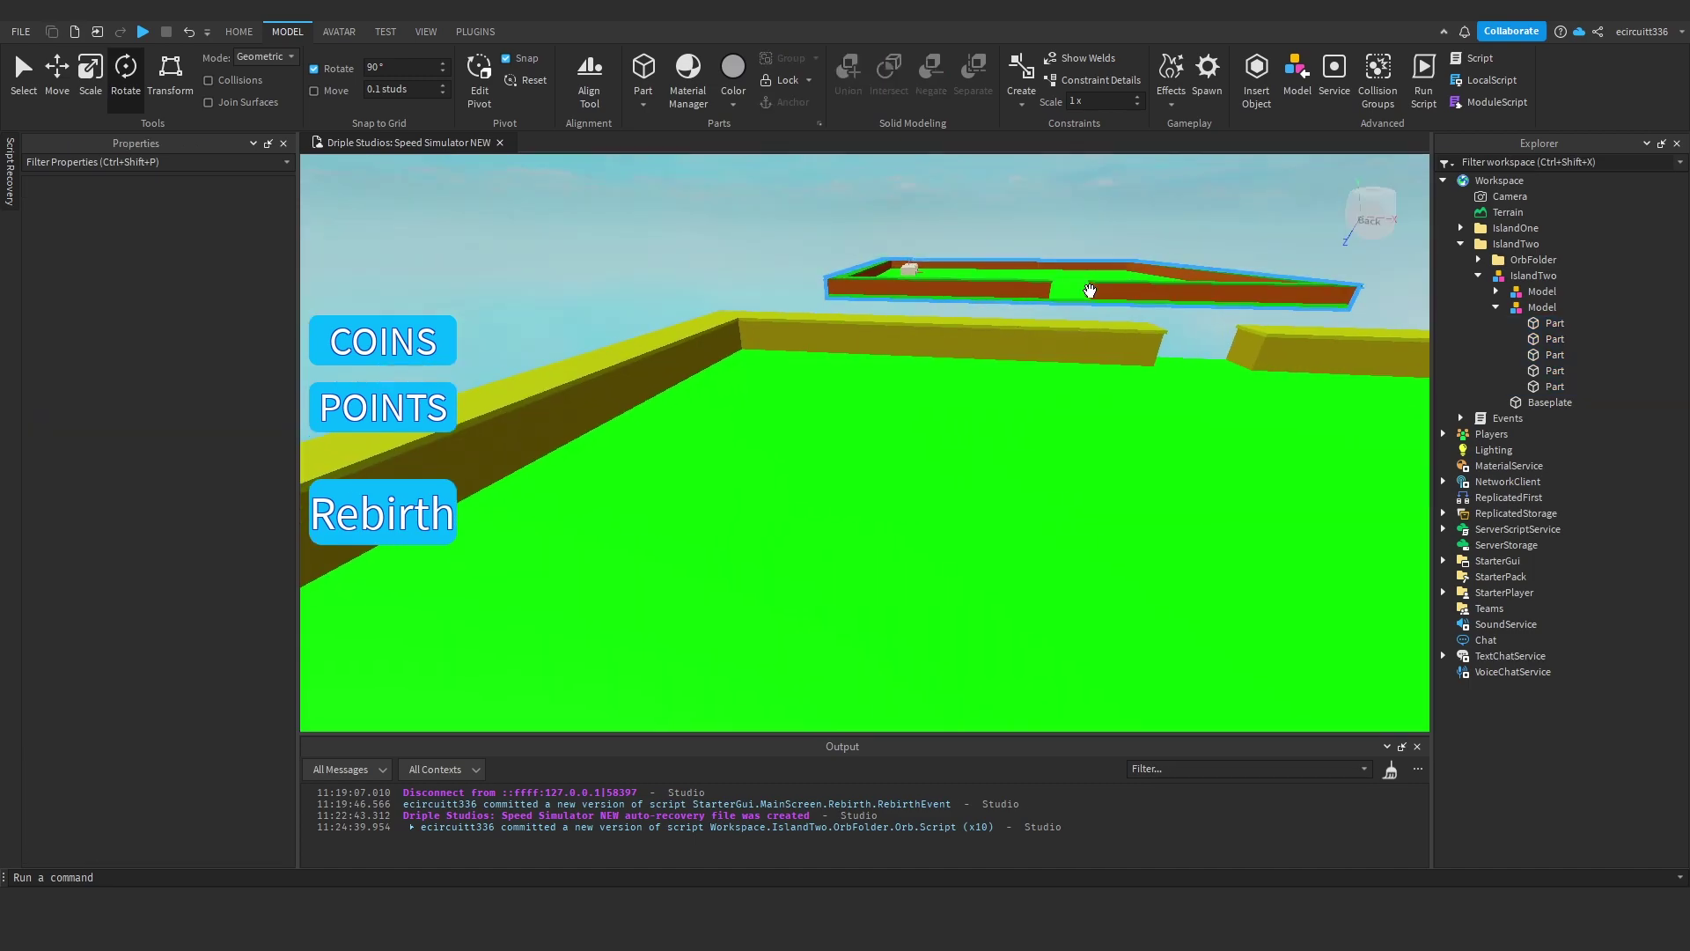
{"action": "right_click_drag", "start_coordinate": [1089, 290], "coordinate": [1332, 332]}
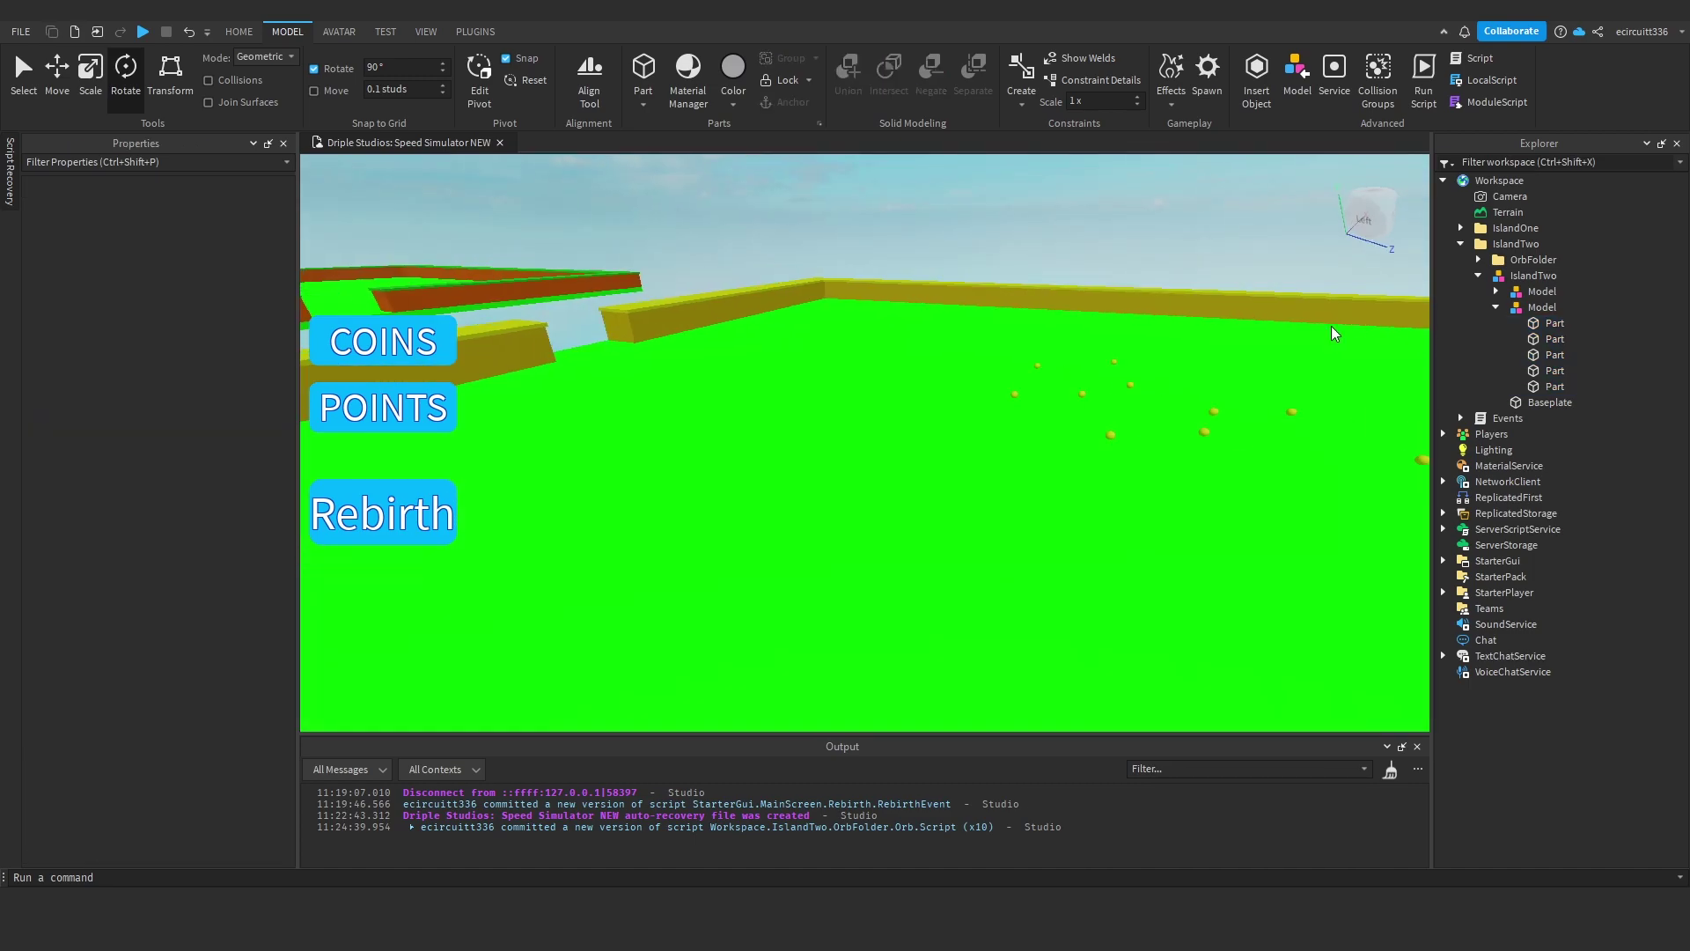
- Collapse the second model in the hierarchy and recolour IslandTwo's baseplate to yellow RGB 229, 221, 0
{"action": "left_click", "coordinate": [1496, 307]}
{"action": "left_click", "coordinate": [1537, 326]}
{"action": "right_click_drag", "start_coordinate": [1202, 342], "coordinate": [1209, 345]}
{"action": "key", "text": "s"}
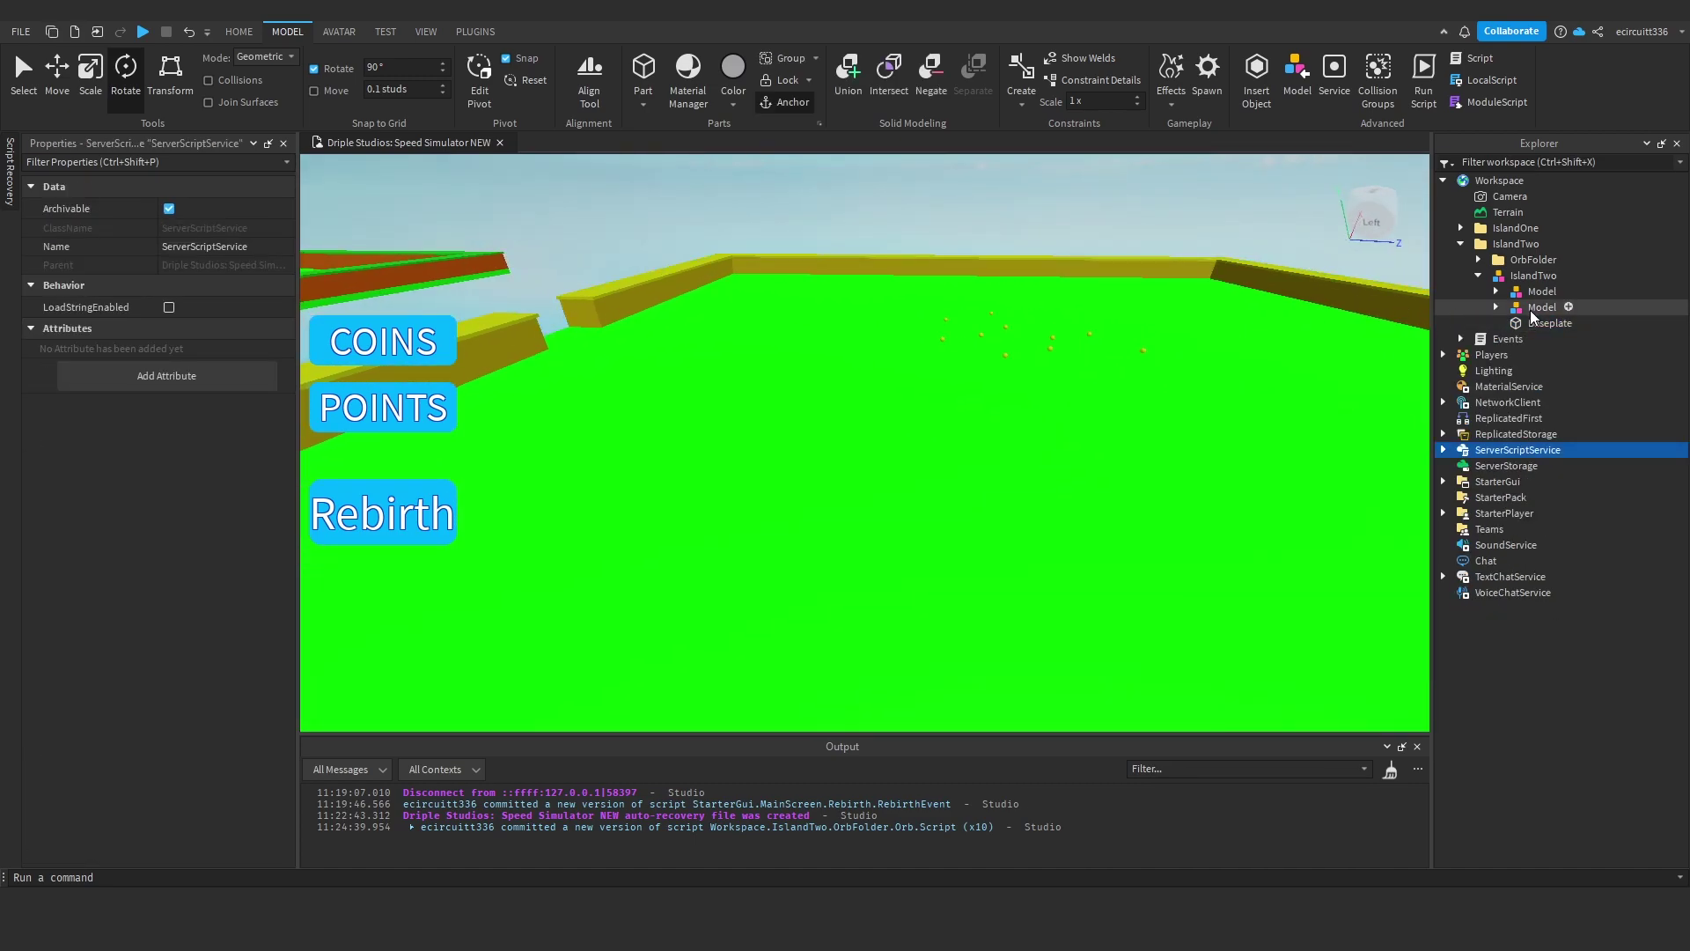
{"action": "left_click", "coordinate": [1539, 323]}
{"action": "left_click", "coordinate": [167, 252]}
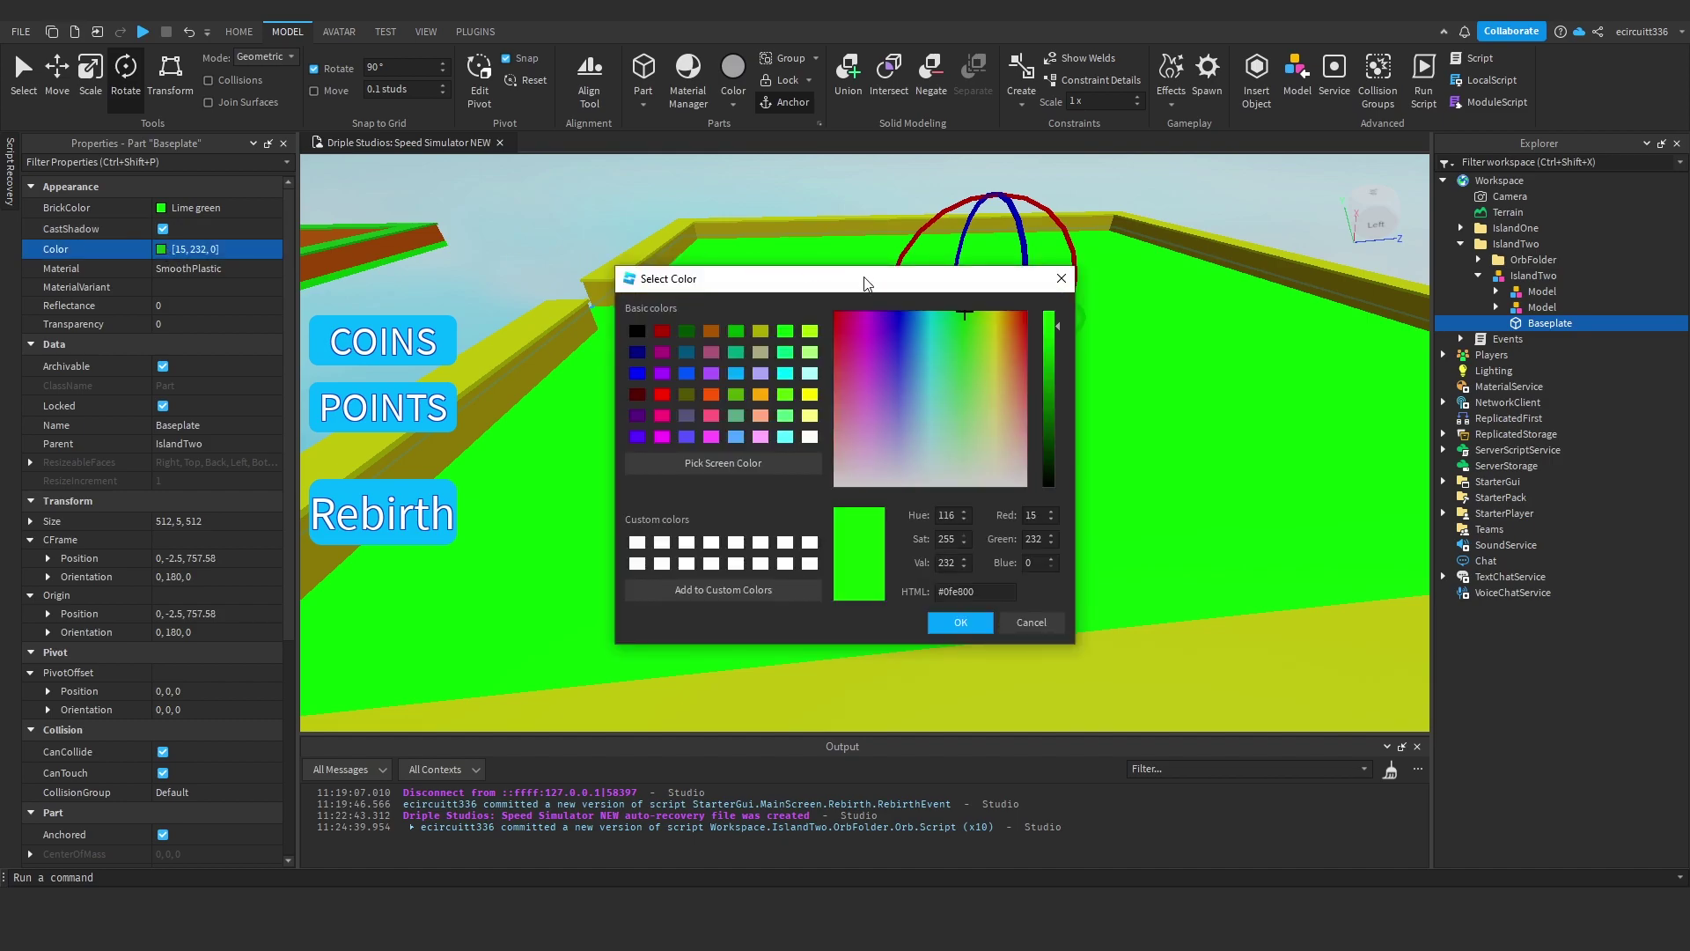
{"action": "left_click", "coordinate": [989, 314]}
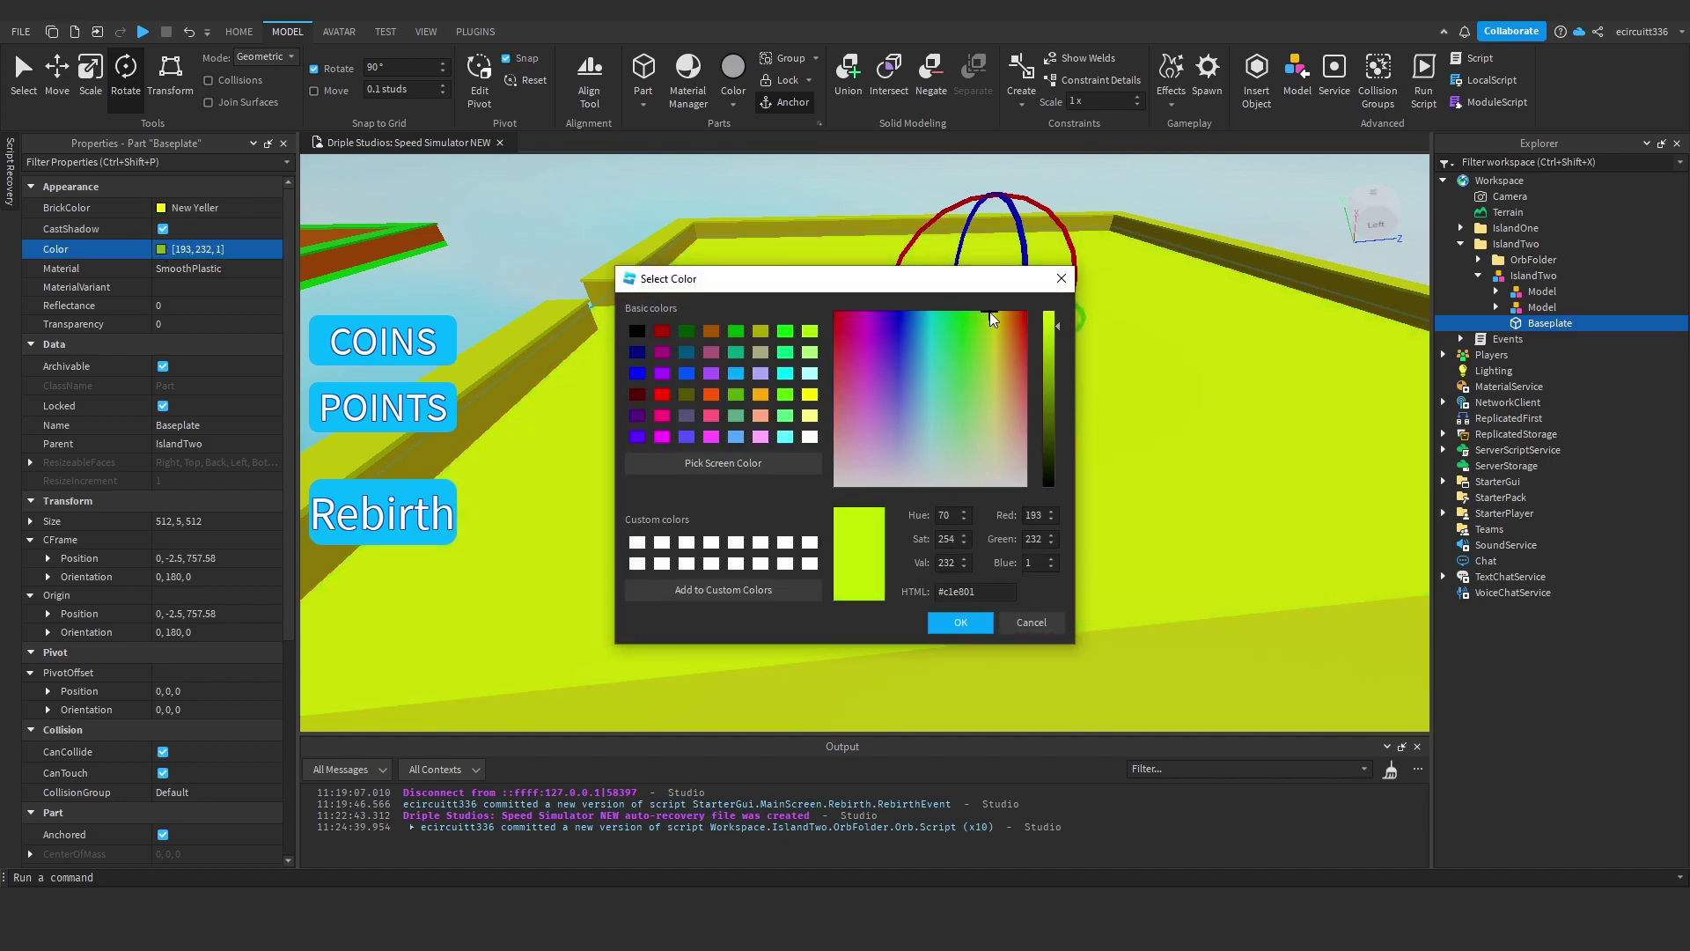
{"action": "left_click_drag", "start_coordinate": [988, 314], "coordinate": [993, 315]}
{"action": "left_click", "coordinate": [944, 622]}
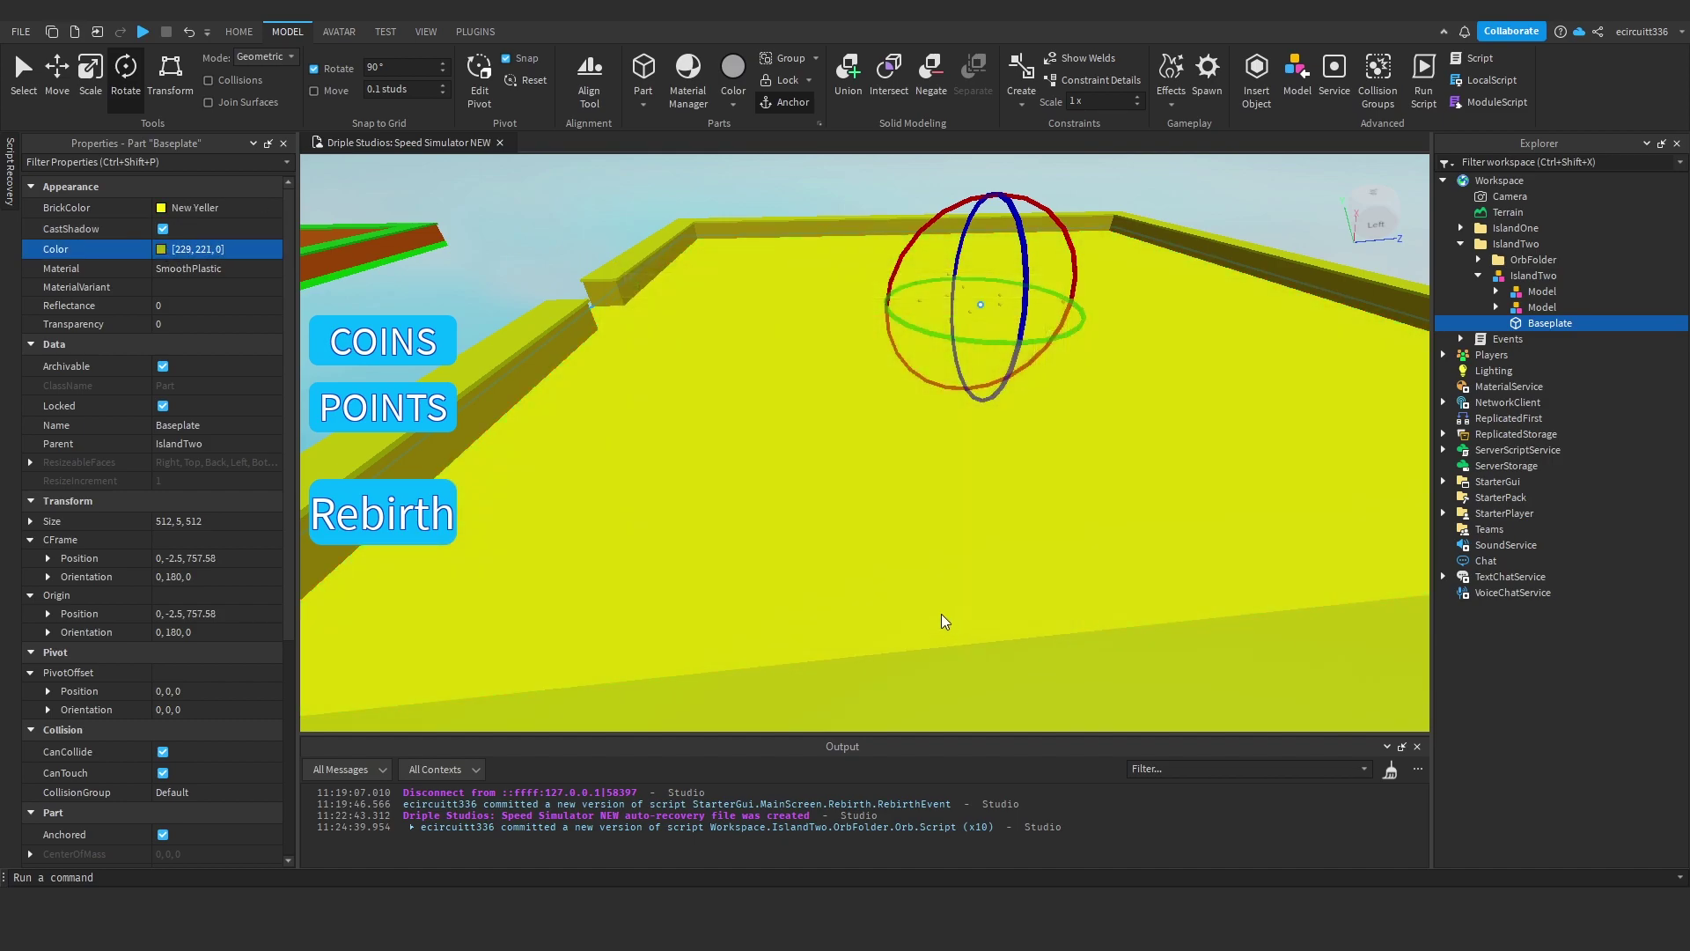
- Set the material of IslandTwo's baseplate to Sand and look at the surface up close
{"action": "key", "text": "s"}
{"action": "right_click_drag", "start_coordinate": [907, 273], "coordinate": [923, 259]}
{"action": "left_click", "coordinate": [922, 259]}
{"action": "right_click_drag", "start_coordinate": [747, 289], "coordinate": [687, 291]}
{"action": "key", "text": "d"}
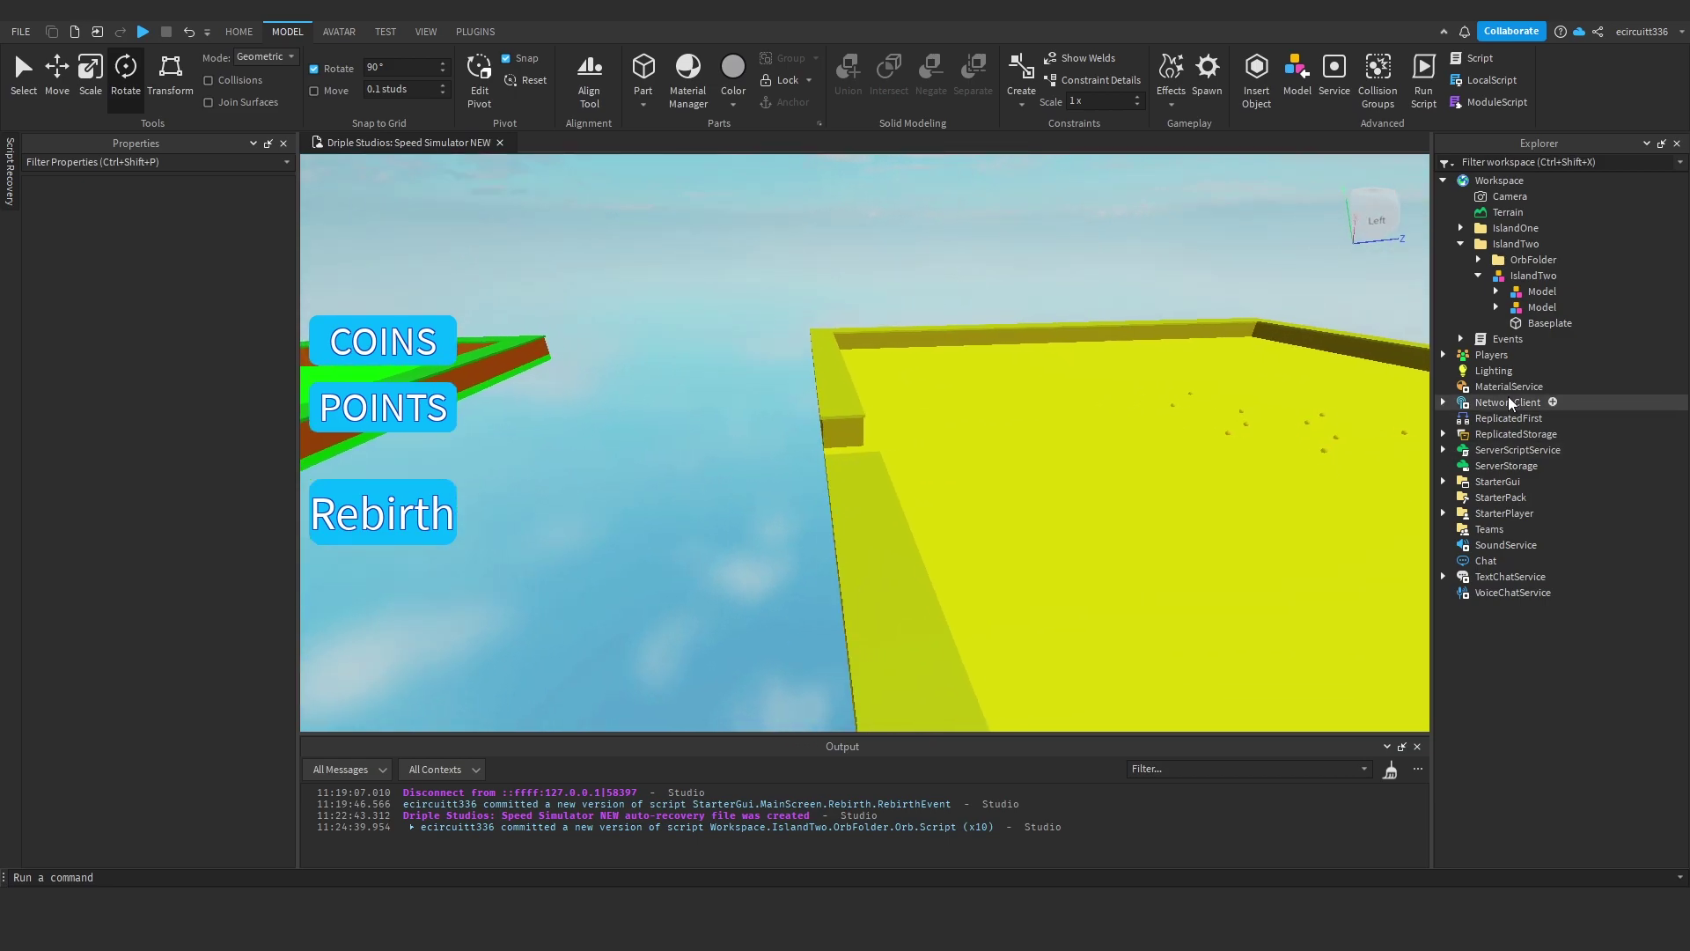
{"action": "left_click", "coordinate": [1536, 324]}
{"action": "left_click", "coordinate": [173, 275]}
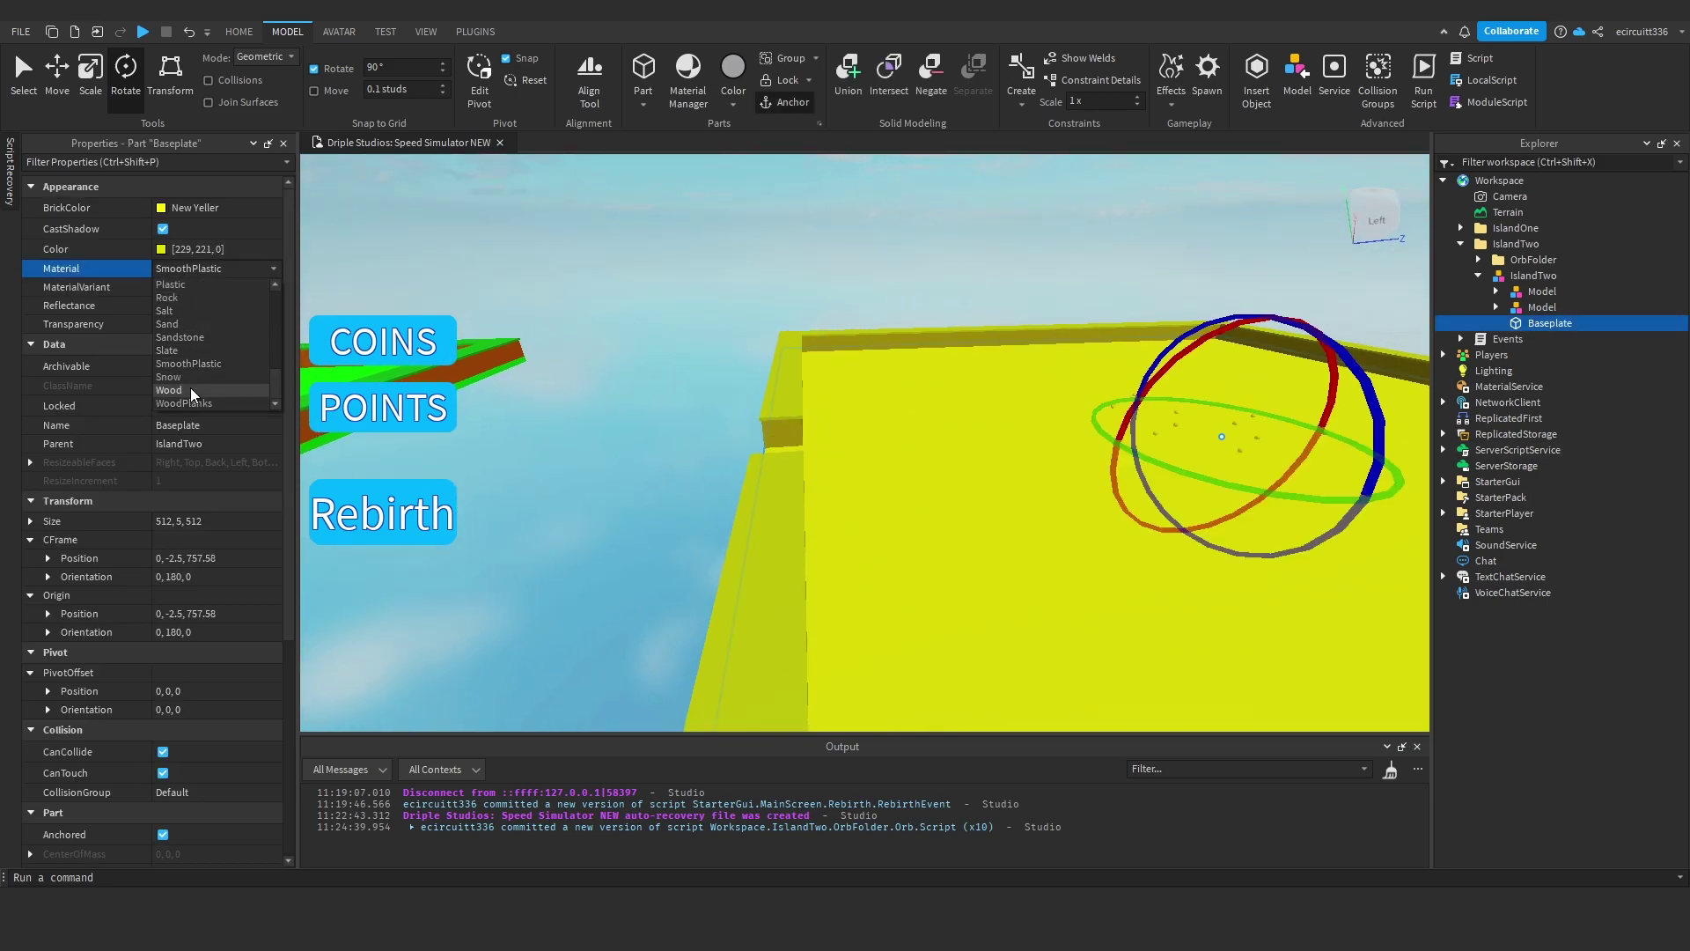
{"action": "scroll", "coordinate": [195, 376], "scroll_direction": "up", "scroll_amount": 1}
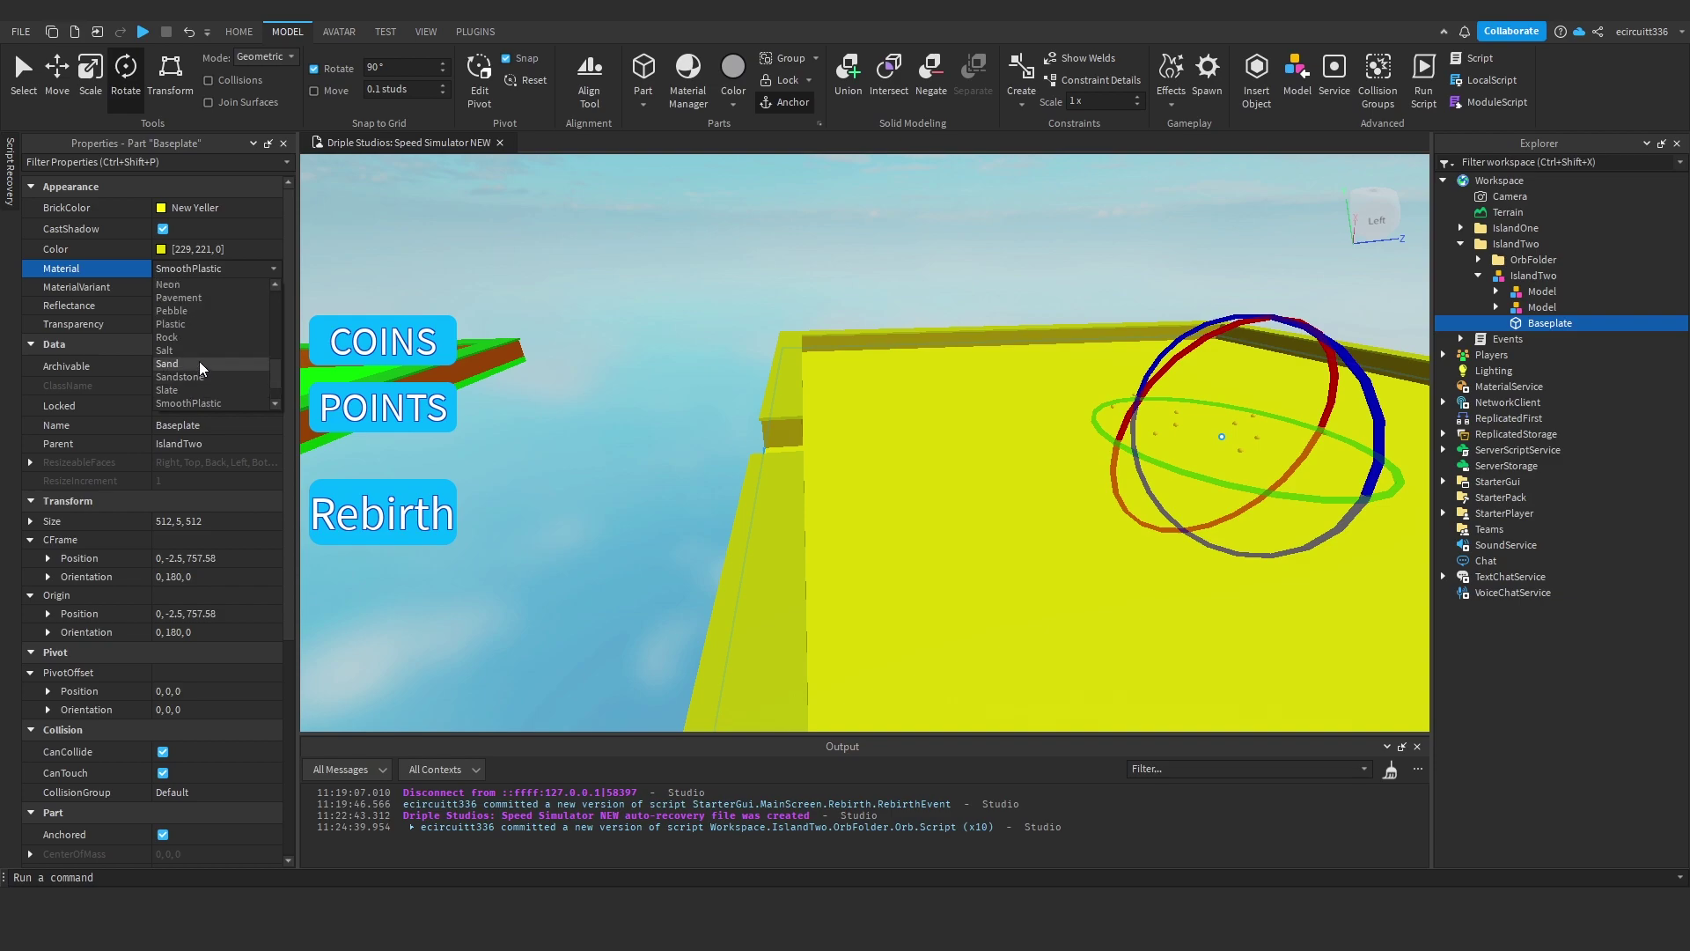
{"action": "left_click", "coordinate": [199, 362]}
{"action": "left_click", "coordinate": [651, 301]}
{"action": "key", "text": "w"}
{"action": "right_click_drag", "start_coordinate": [652, 310], "coordinate": [652, 312]}
{"action": "key", "text": "w"}
{"action": "key", "text": "d"}
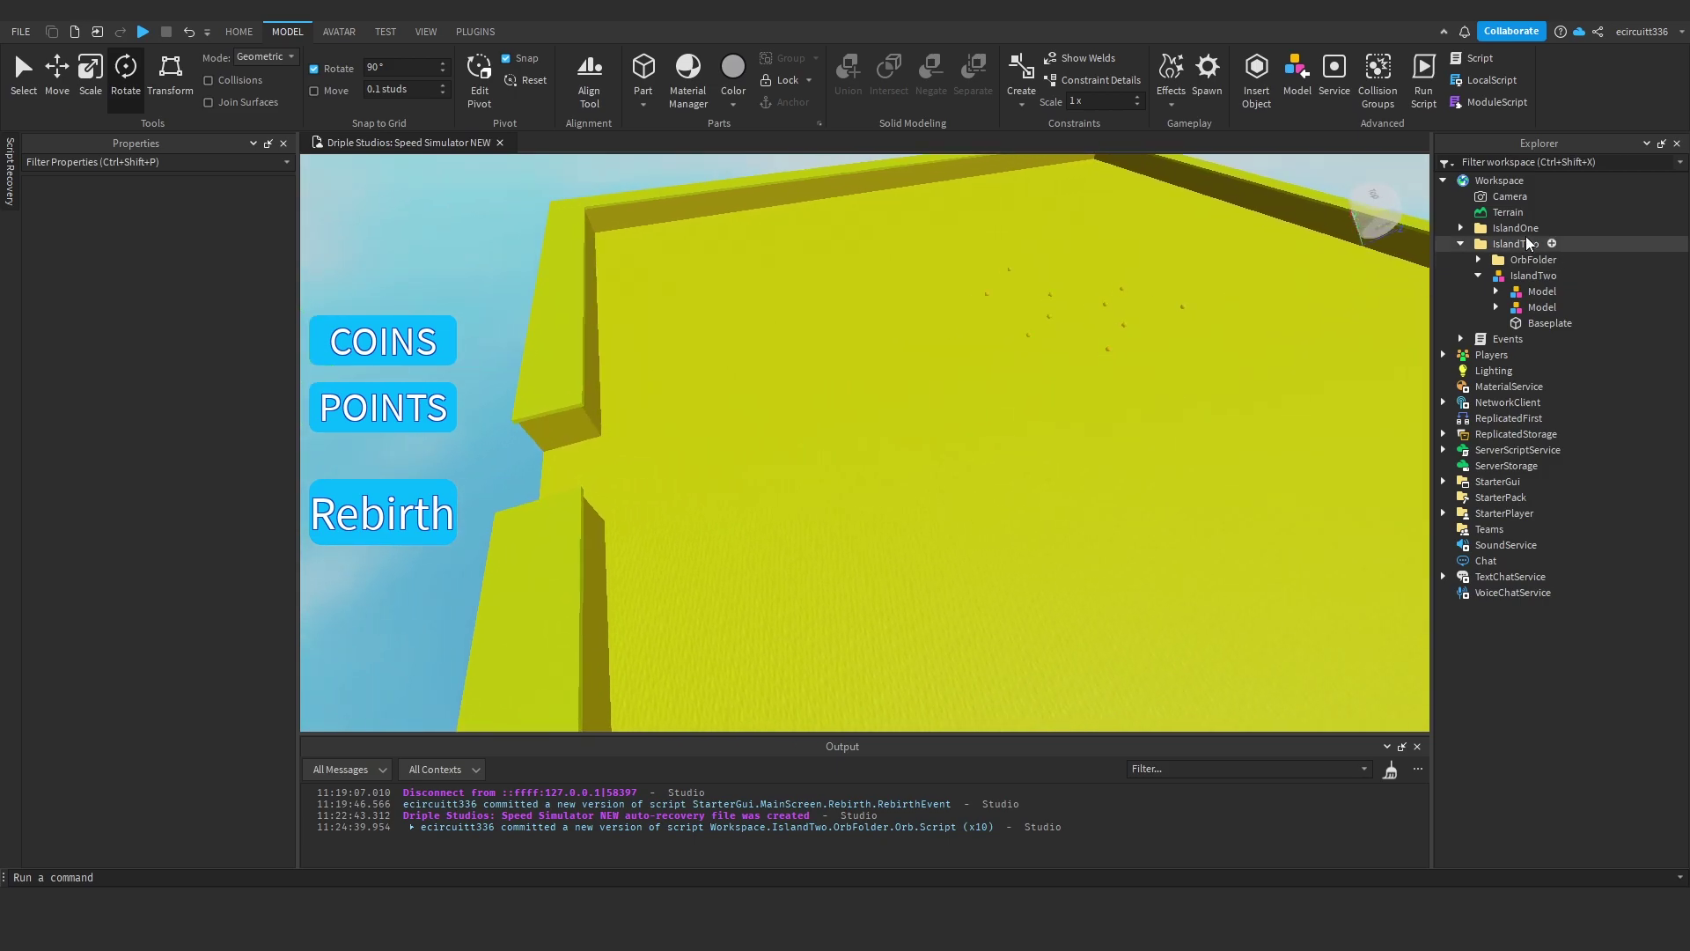
- Switch the material of IslandTwo's baseplate from Sand back to a smooth finish
{"action": "left_click", "coordinate": [1536, 323]}
{"action": "left_click", "coordinate": [184, 264]}
{"action": "left_click", "coordinate": [176, 263]}
{"action": "left_click", "coordinate": [198, 359]}
{"action": "right_click_drag", "start_coordinate": [691, 356], "coordinate": [684, 272]}
{"action": "left_click", "coordinate": [685, 271]}
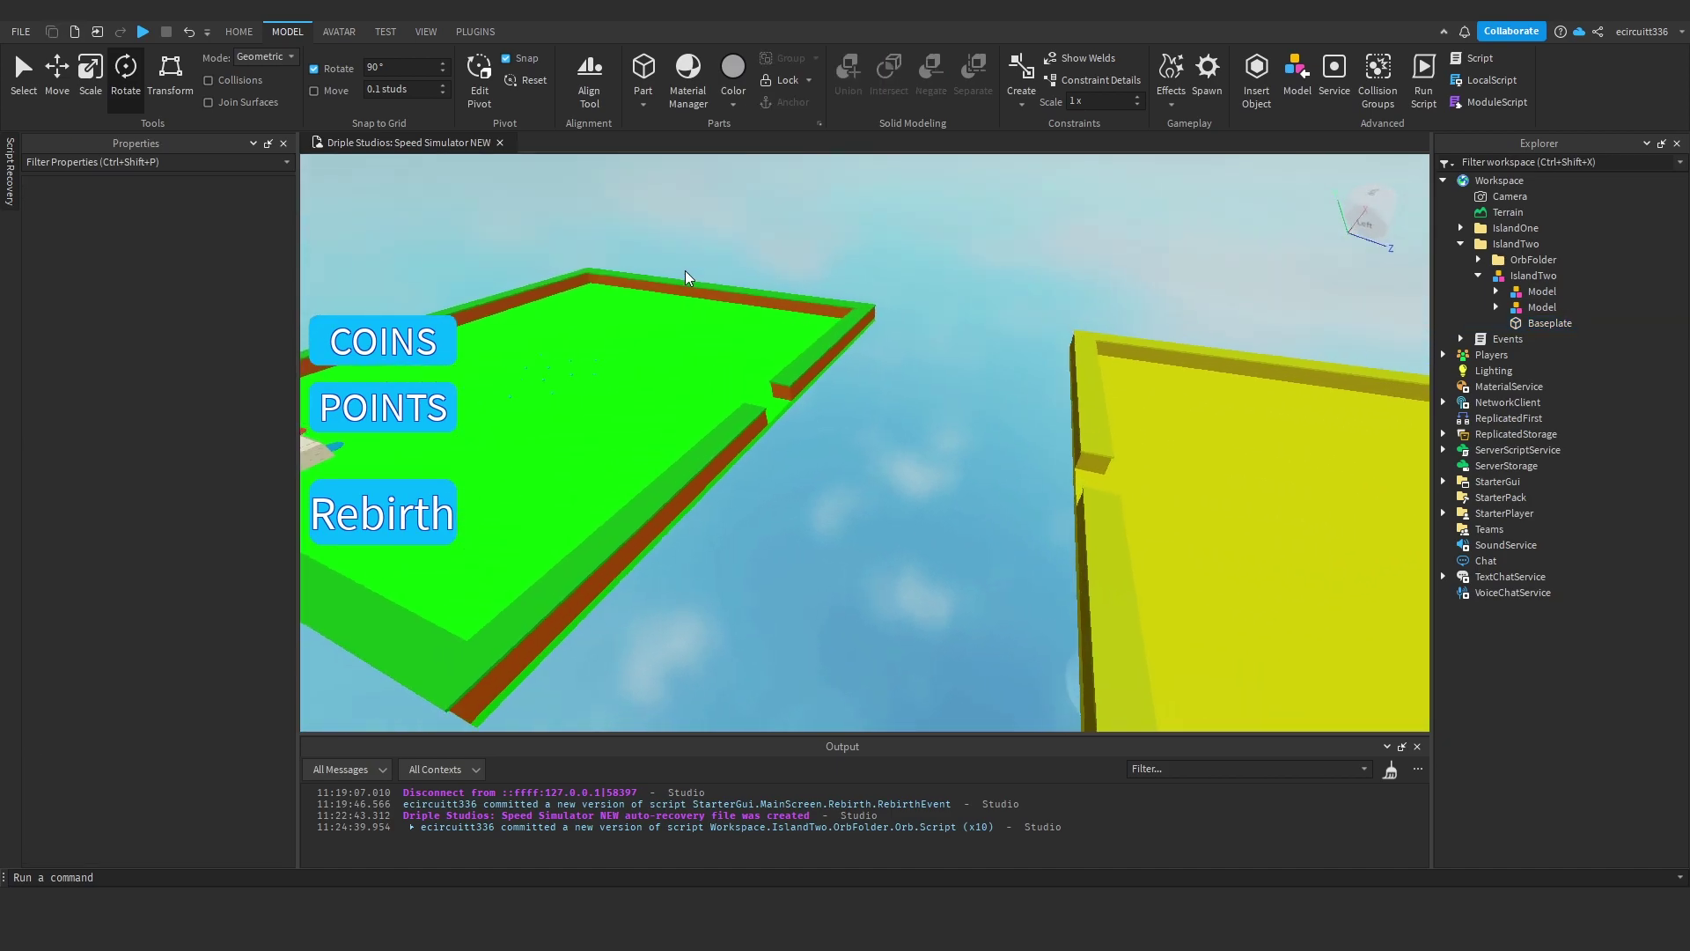
- Collapse the IslandTwo model and its folder in the workspace hierarchy
{"action": "right_click_drag", "start_coordinate": [941, 317], "coordinate": [953, 338]}
{"action": "key", "text": "w"}
{"action": "key", "text": "s"}
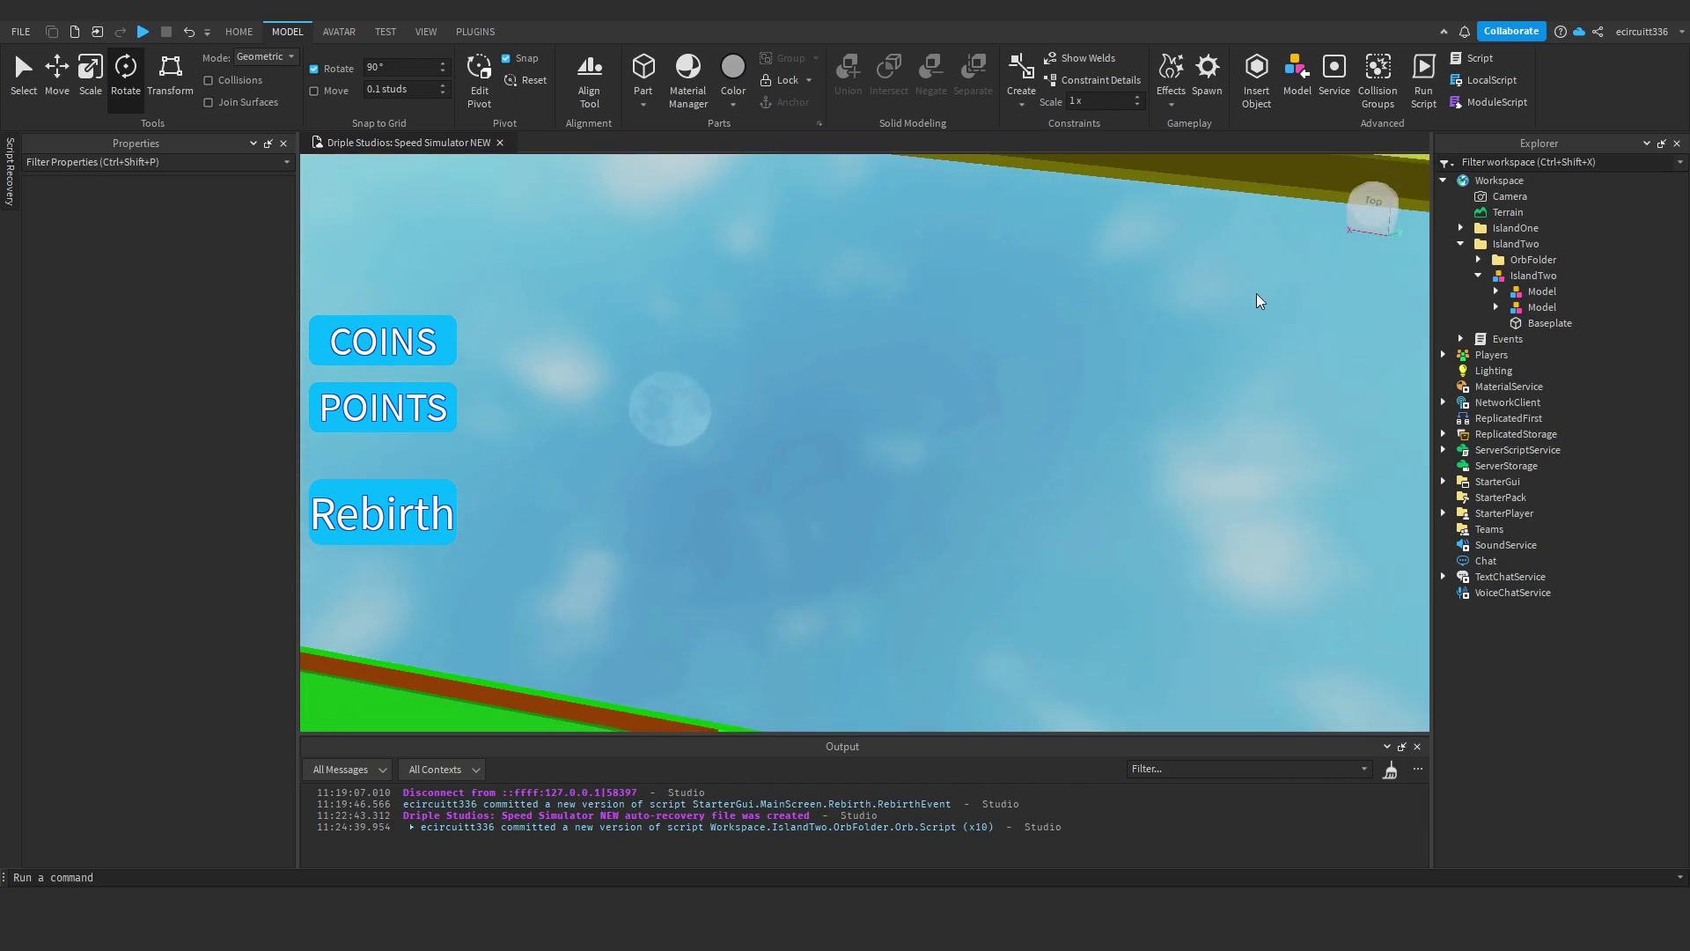
{"action": "left_click", "coordinate": [1478, 276]}
{"action": "left_click", "coordinate": [1461, 244]}
- Insert a new block part at the opening in IslandOne's wall and stretch it to about 14.6 studs long
{"action": "key", "text": "w"}
{"action": "right_click_drag", "start_coordinate": [1079, 252], "coordinate": [1003, 298]}
{"action": "key", "text": "a"}
{"action": "key", "text": "d"}
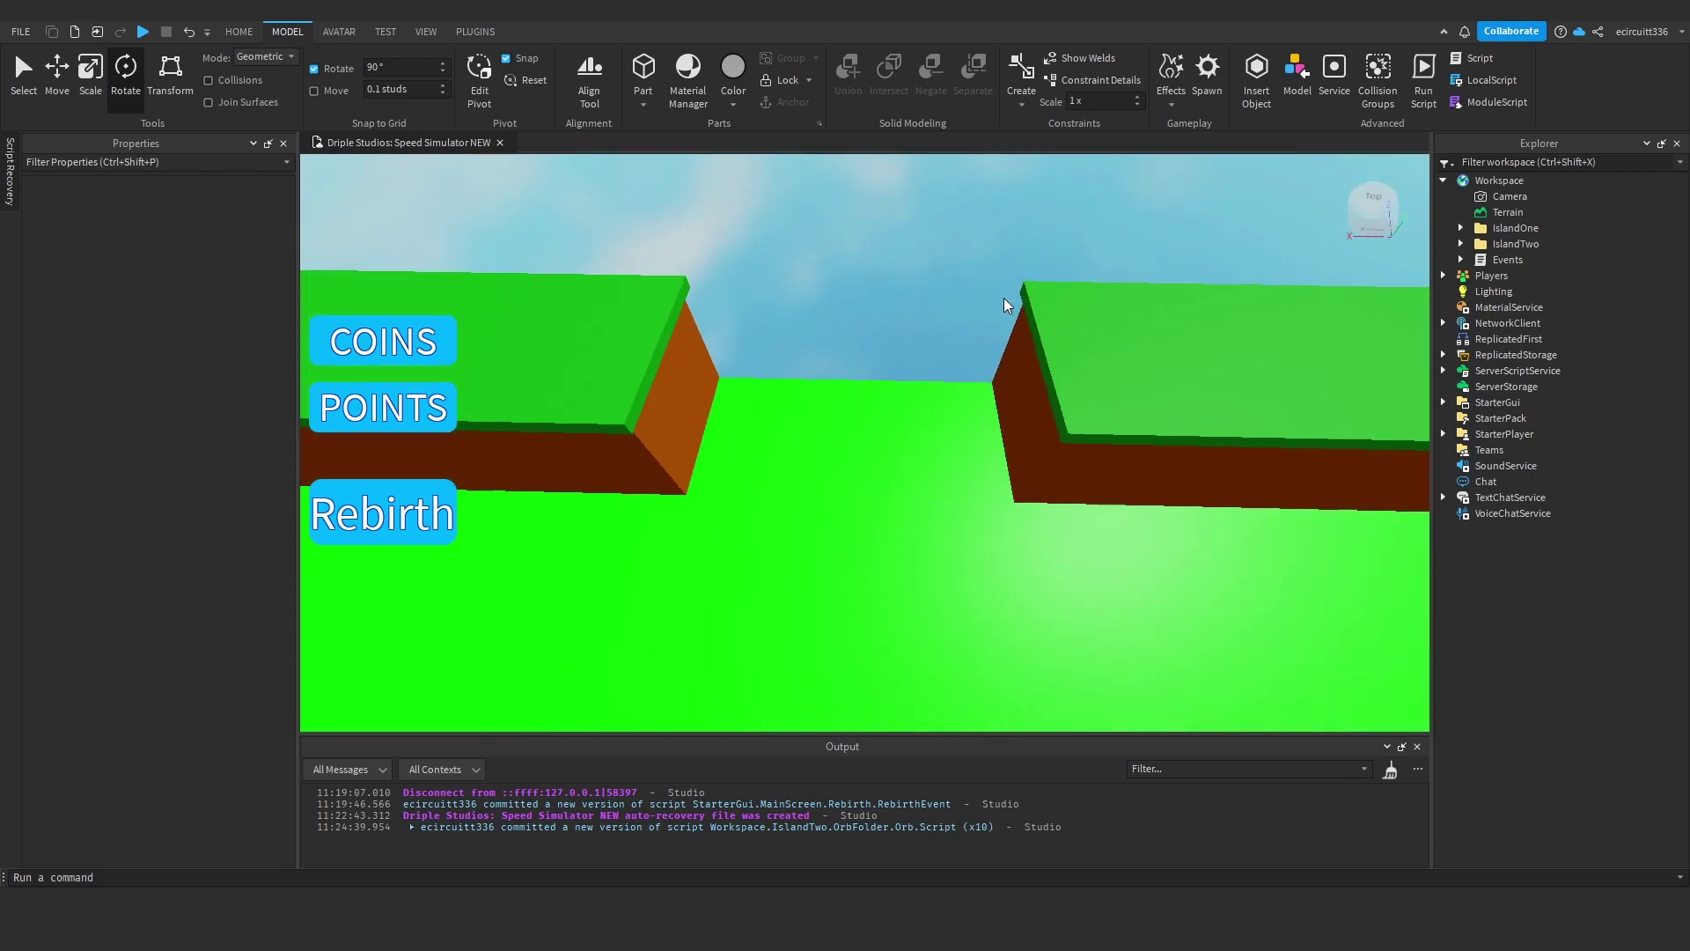
{"action": "key", "text": "w"}
{"action": "key", "text": "s"}
{"action": "left_click", "coordinate": [646, 75]}
{"action": "key", "text": "f"}
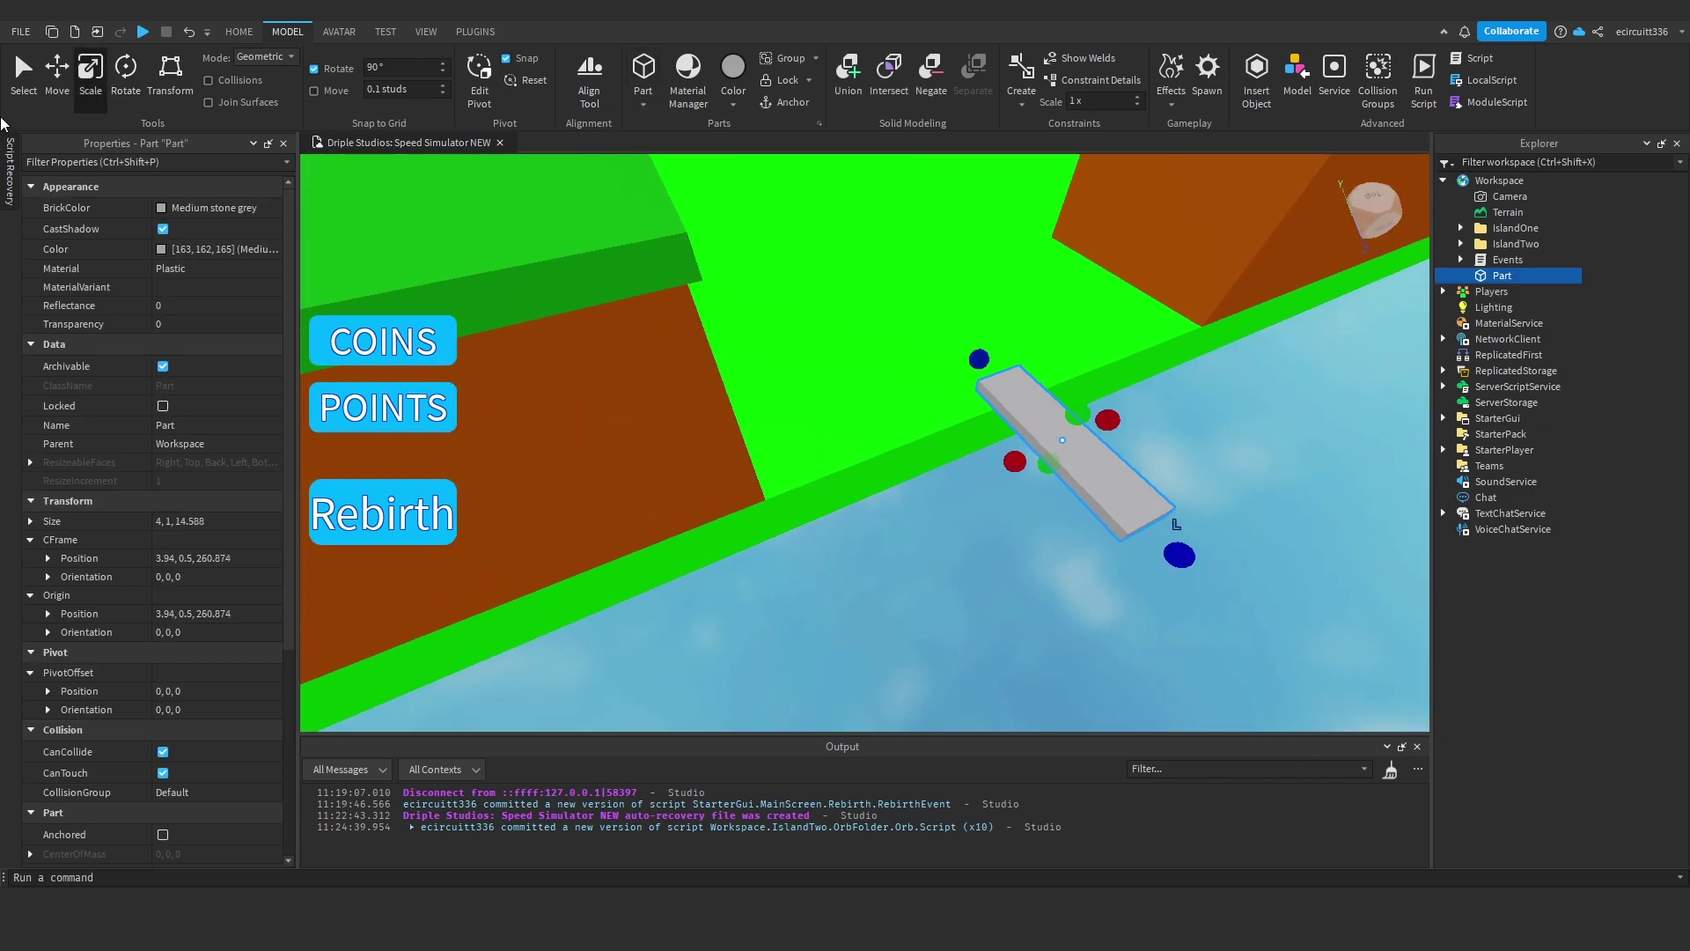
- Move the new part out into the gap between the islands, to about Y -0.75 and Z 281
{"action": "key", "text": "w"}
{"action": "left_click", "coordinate": [62, 72]}
{"action": "right_click_drag", "start_coordinate": [959, 323], "coordinate": [952, 319]}
{"action": "key", "text": "w"}
{"action": "left_click_drag", "start_coordinate": [761, 280], "coordinate": [912, 277]}
- Scale the part into a flat platform about 37.8 studs wide and 40 studs long
{"action": "left_click", "coordinate": [91, 74]}
{"action": "right_click_drag", "start_coordinate": [618, 263], "coordinate": [820, 355]}
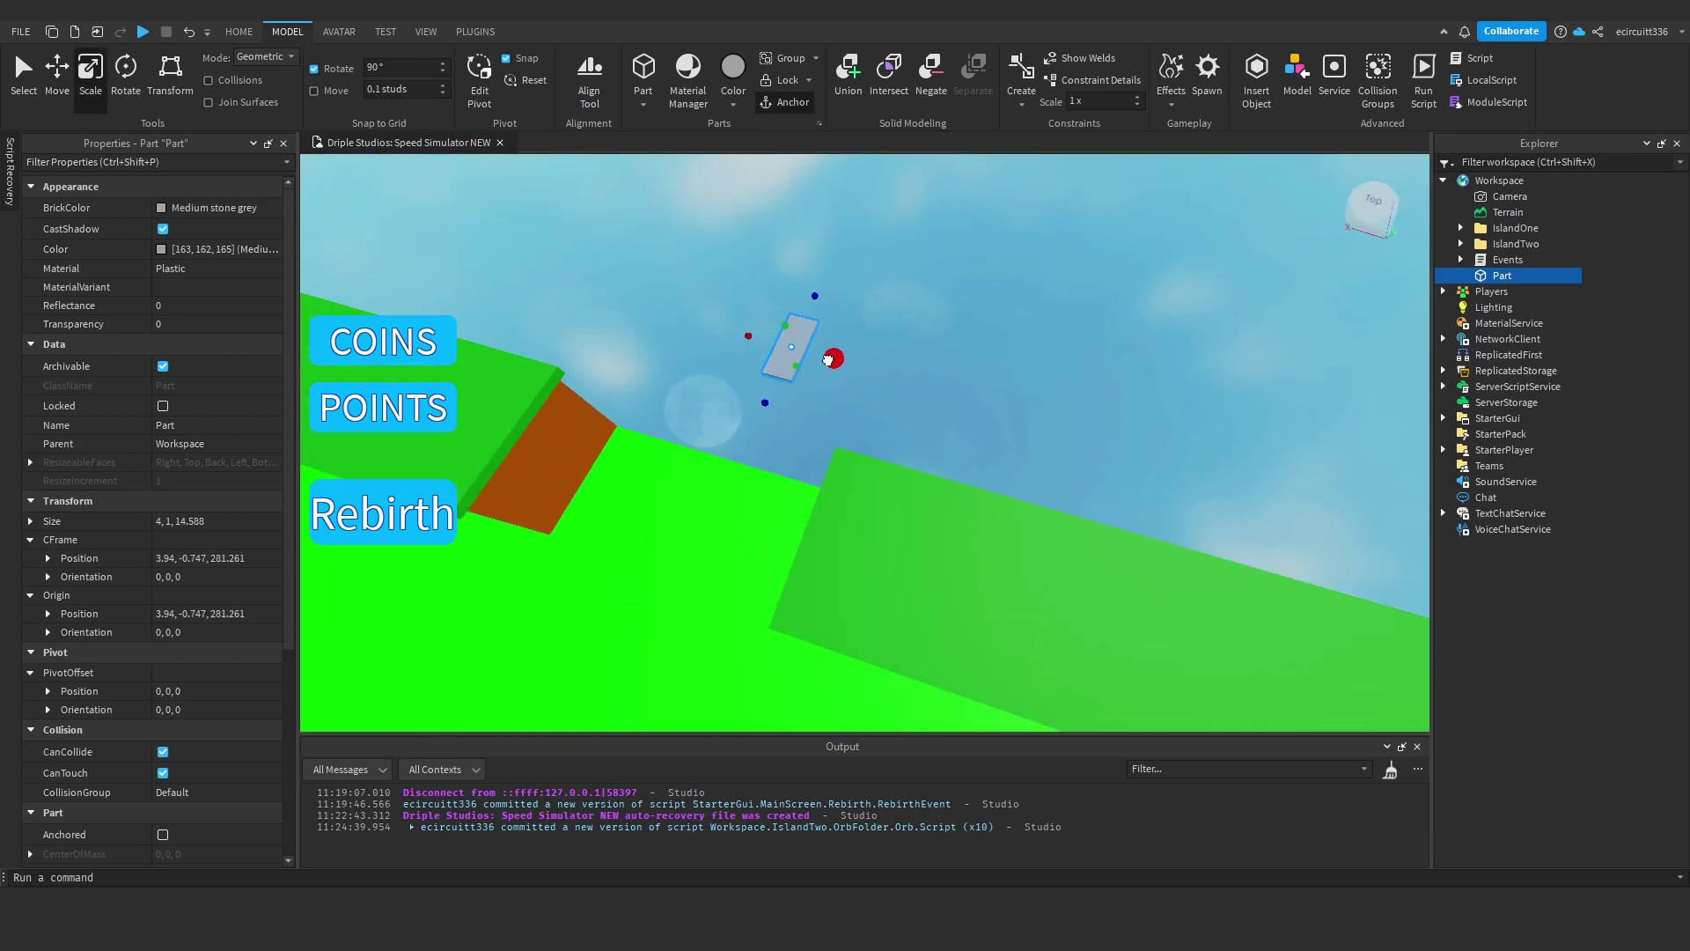
{"action": "left_click_drag", "start_coordinate": [890, 372], "coordinate": [908, 377]}
{"action": "right_click_drag", "start_coordinate": [898, 428], "coordinate": [776, 370]}
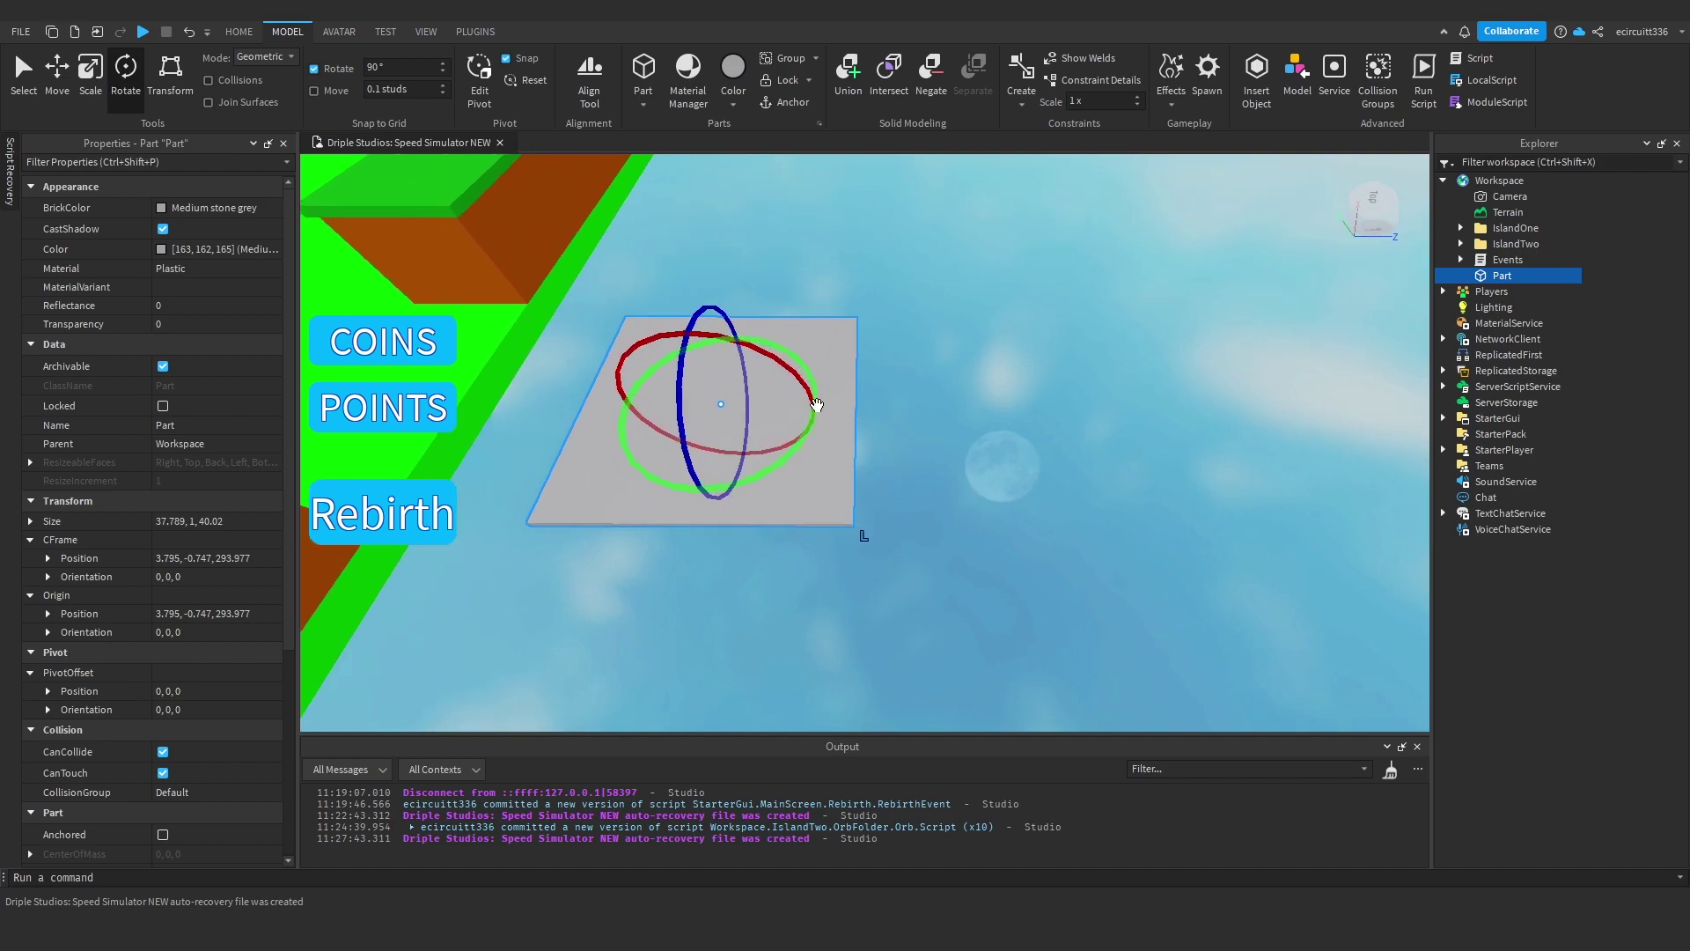
- Turn off rotation snapping and tilt the platform to about -22 degrees around the X axis
{"action": "left_click_drag", "start_coordinate": [772, 362], "coordinate": [475, 156]}
{"action": "left_click_drag", "start_coordinate": [763, 363], "coordinate": [738, 326]}
{"action": "right_click_drag", "start_coordinate": [848, 366], "coordinate": [867, 359]}
{"action": "key", "text": "d"}
- Duplicate the tilted platform and move the copy toward IslandTwo, to about Y -1.9 and Z 363
{"action": "left_click", "coordinate": [66, 98]}
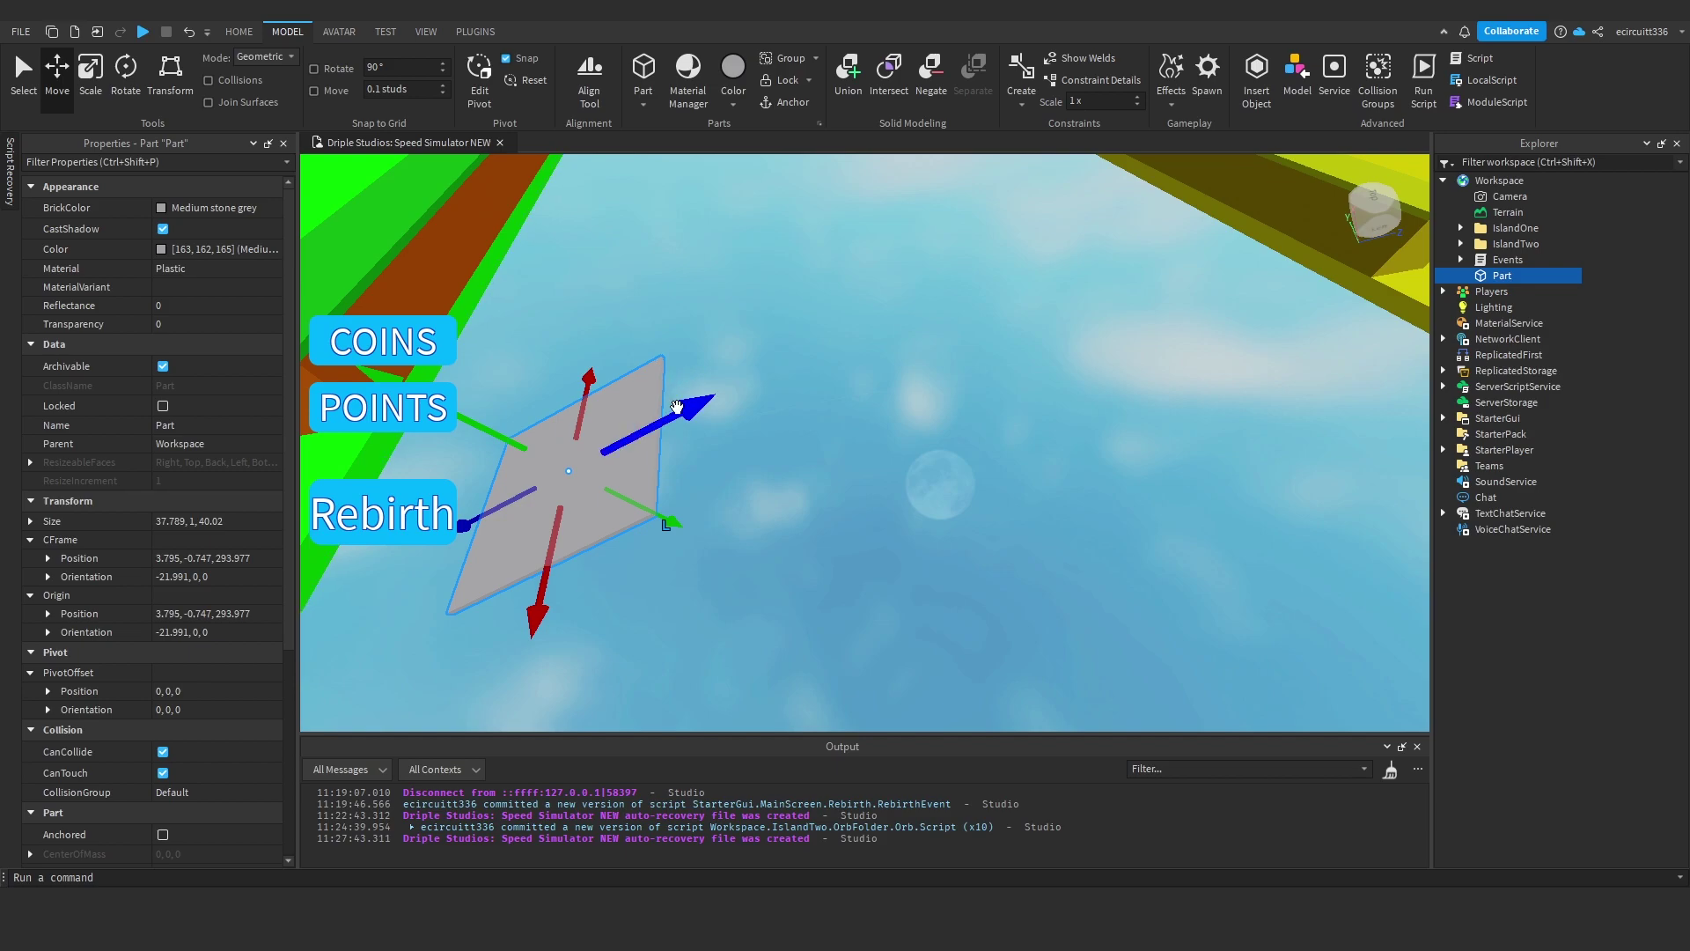
{"action": "key", "text": "ctrl+d"}
{"action": "left_click_drag", "start_coordinate": [659, 495], "coordinate": [783, 565]}
{"action": "left_click_drag", "start_coordinate": [820, 509], "coordinate": [1027, 406]}
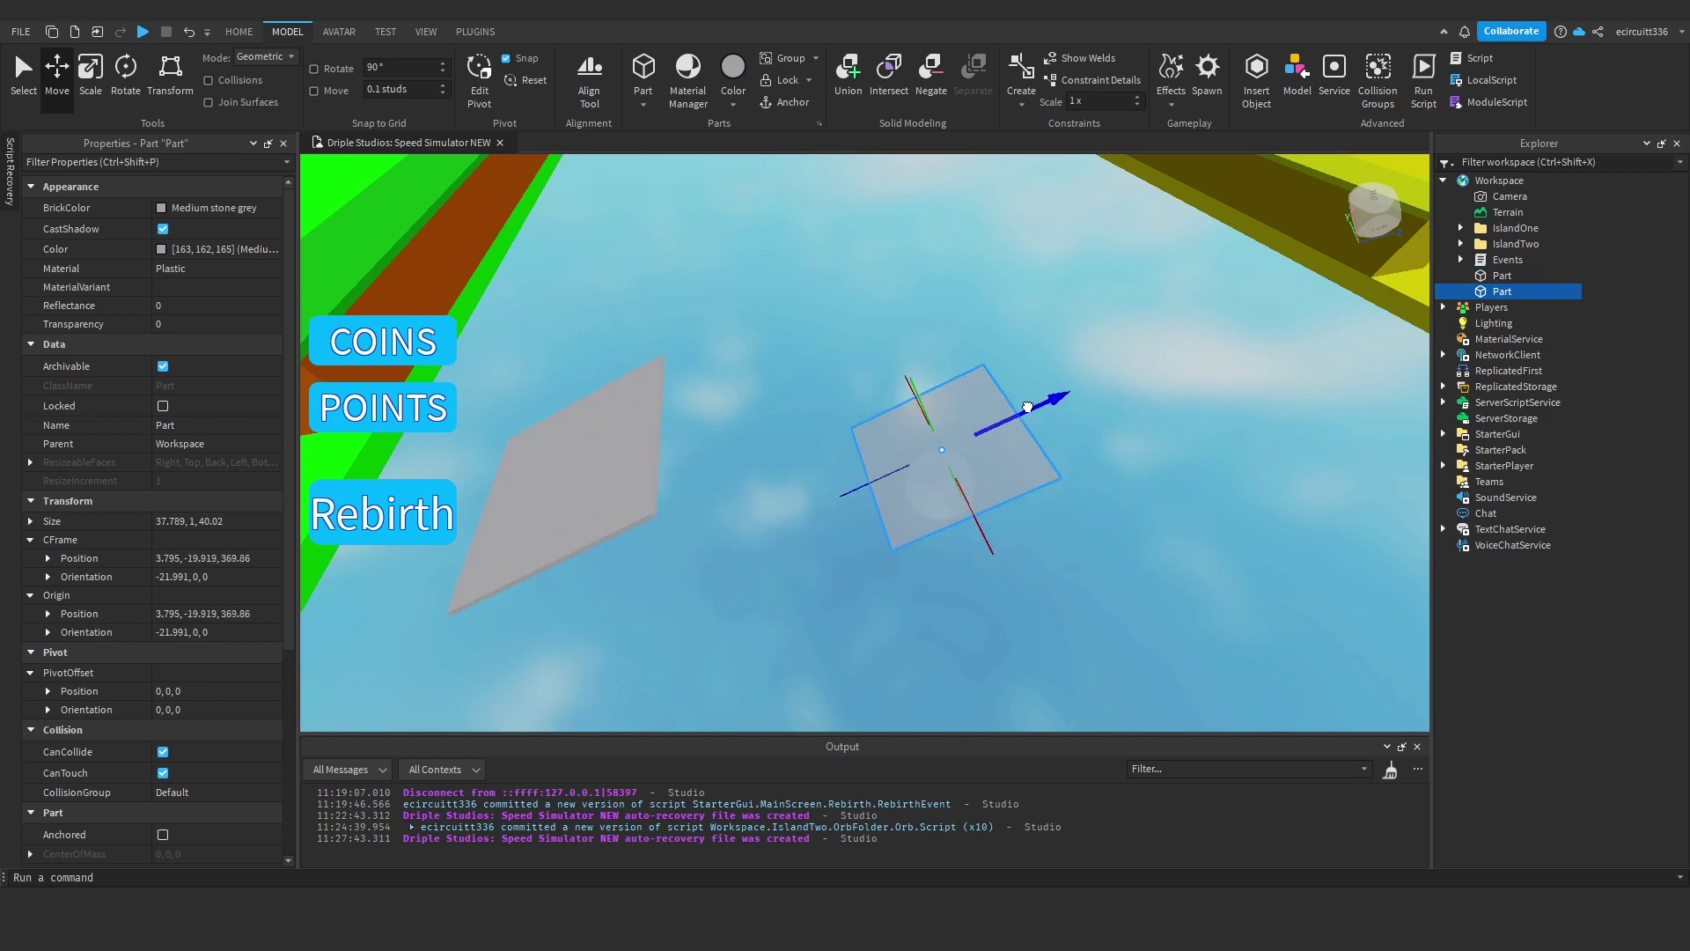
{"action": "left_click_drag", "start_coordinate": [881, 367], "coordinate": [890, 350]}
- Duplicate the second platform and move the copy close to IslandTwo, to about Y -14.4 and Z 464
{"action": "right_click_drag", "start_coordinate": [890, 350], "coordinate": [890, 349]}
{"action": "key", "text": "w"}
{"action": "key", "text": "s"}
{"action": "scroll", "coordinate": [731, 433], "scroll_direction": "down", "scroll_amount": 1}
{"action": "right_click_drag", "start_coordinate": [732, 433], "coordinate": [731, 433]}
{"action": "key", "text": "ctrl+d"}
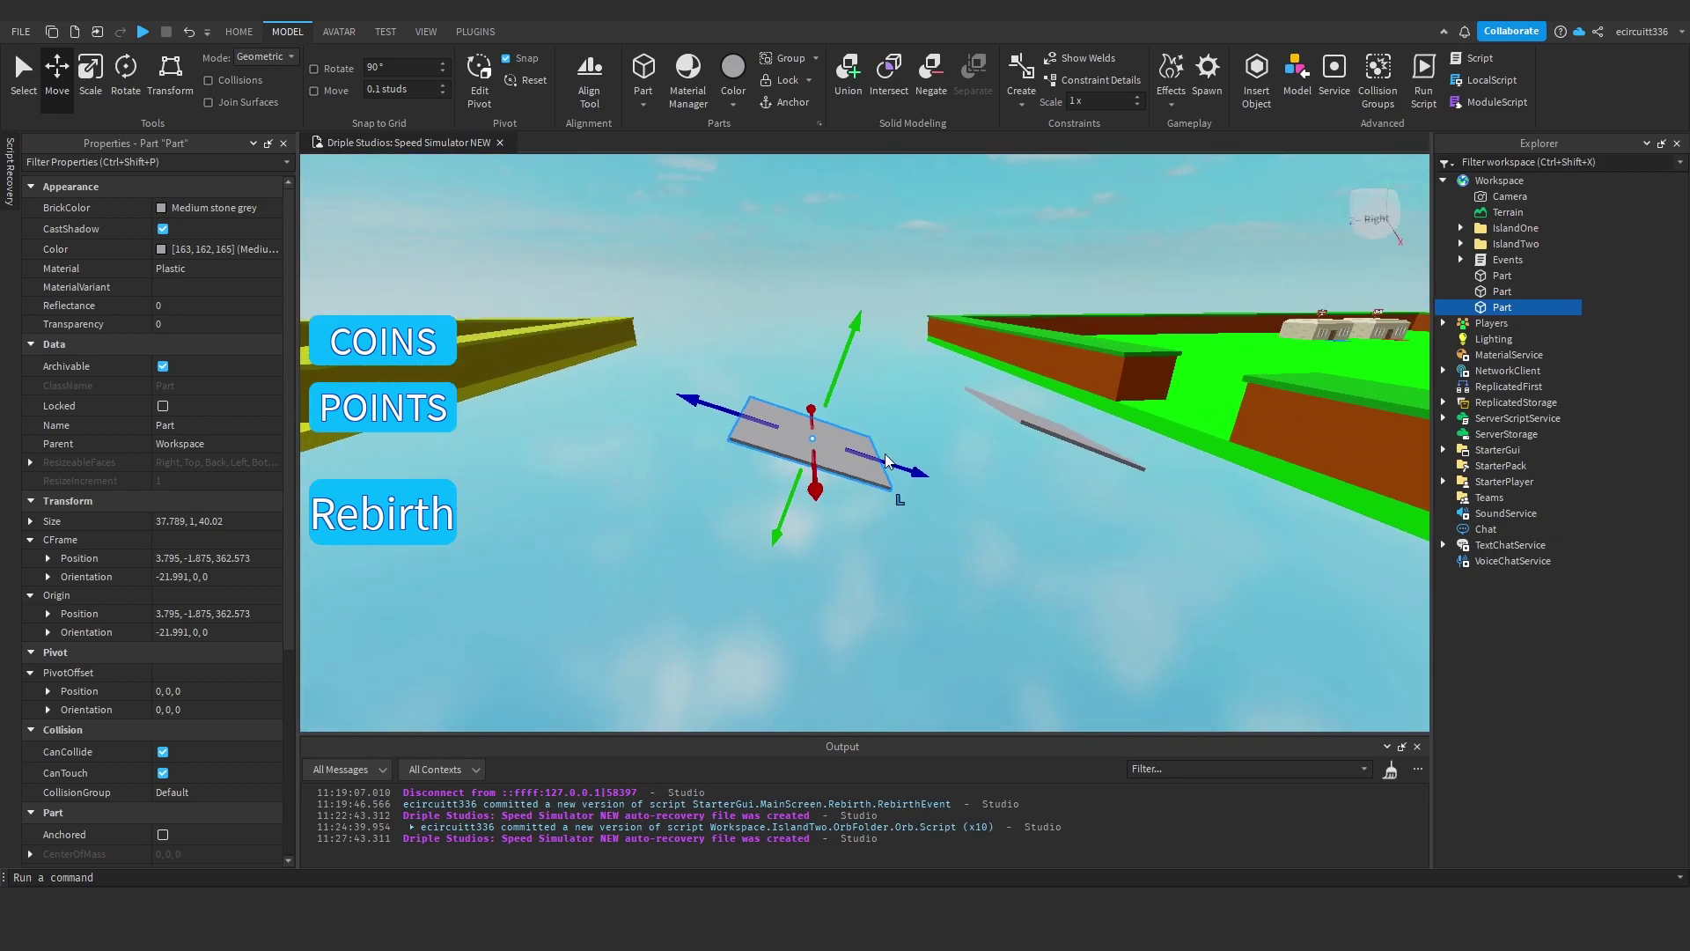
{"action": "left_click_drag", "start_coordinate": [815, 385], "coordinate": [823, 495]}
{"action": "left_click_drag", "start_coordinate": [928, 561], "coordinate": [667, 456]}
{"action": "key", "text": "a"}
{"action": "left_click_drag", "start_coordinate": [680, 362], "coordinate": [614, 406]}
{"action": "key", "text": "s"}
{"action": "right_click_drag", "start_coordinate": [613, 406], "coordinate": [616, 413]}
- Rotate the third platform to a gentler tilt of about -10.7 degrees around the X axis
{"action": "left_click", "coordinate": [128, 87]}
{"action": "right_click_drag", "start_coordinate": [791, 526], "coordinate": [793, 530]}
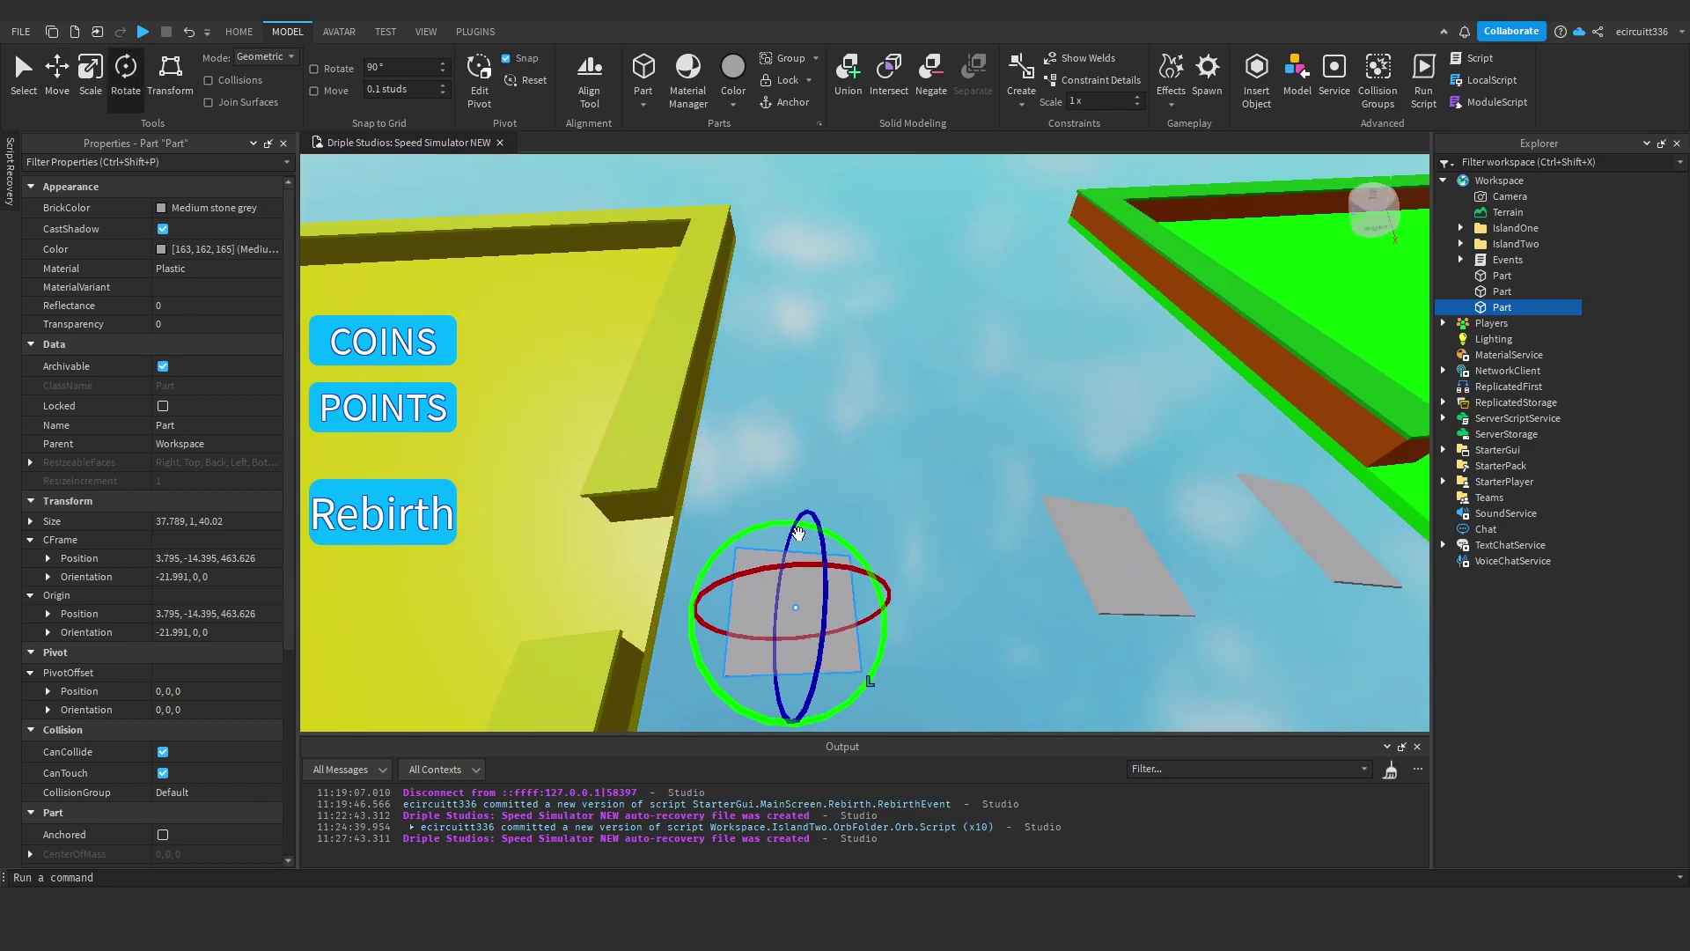
{"action": "left_click_drag", "start_coordinate": [826, 567], "coordinate": [812, 565]}
{"action": "right_click_drag", "start_coordinate": [968, 511], "coordinate": [976, 507]}
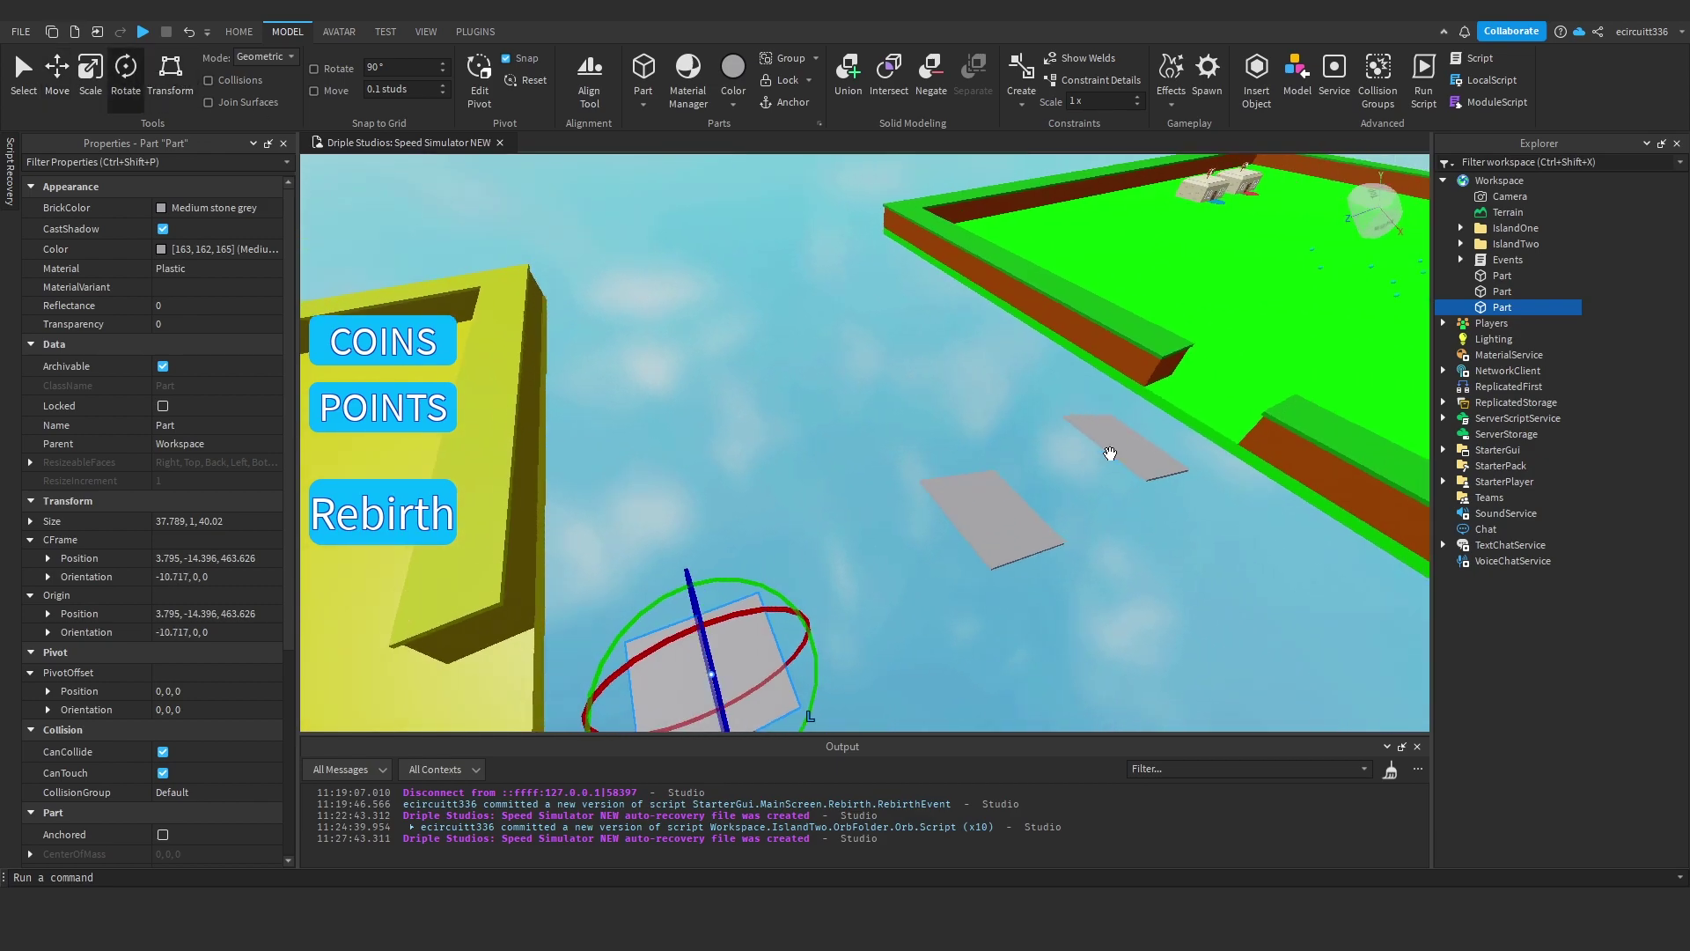
- Recolour all three platforms to bright green RGB 24, 238, 0 and anchor them
{"action": "left_click", "coordinate": [1117, 446]}
{"action": "left_click", "coordinate": [997, 516], "text": "ctrl"}
{"action": "left_click", "coordinate": [698, 645], "text": "ctrl"}
{"action": "left_click", "coordinate": [161, 249]}
{"action": "left_click", "coordinate": [966, 314]}
{"action": "left_click", "coordinate": [1051, 329]}
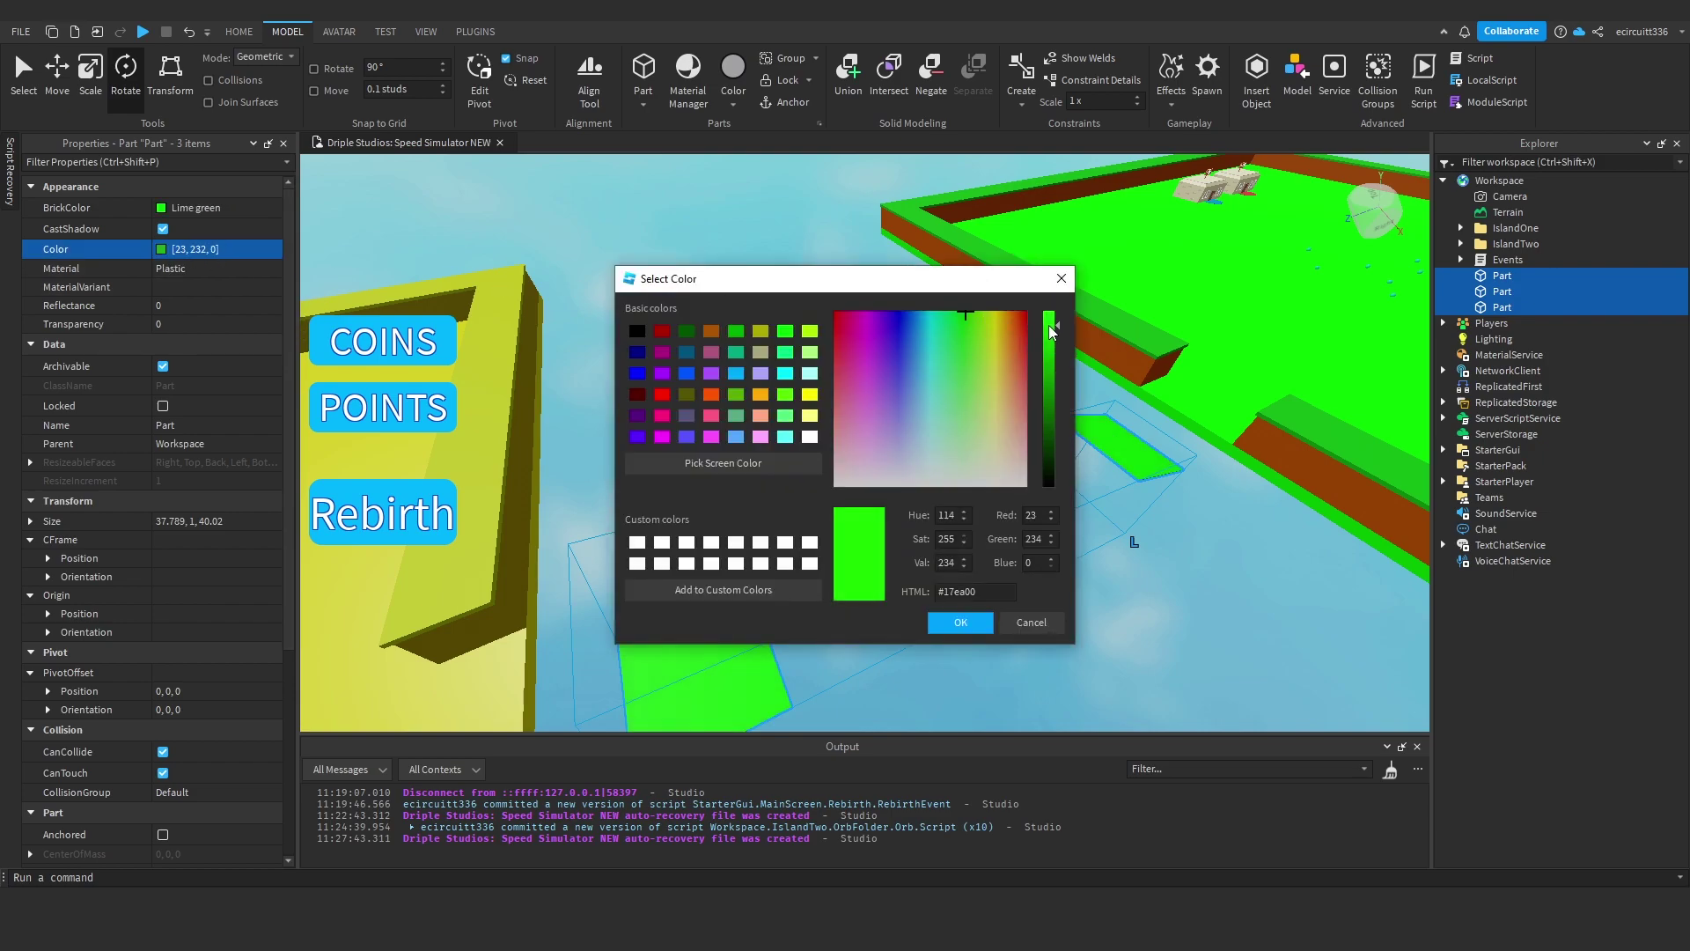
{"action": "left_click", "coordinate": [960, 622]}
{"action": "right_click_drag", "start_coordinate": [1092, 379], "coordinate": [705, 304]}
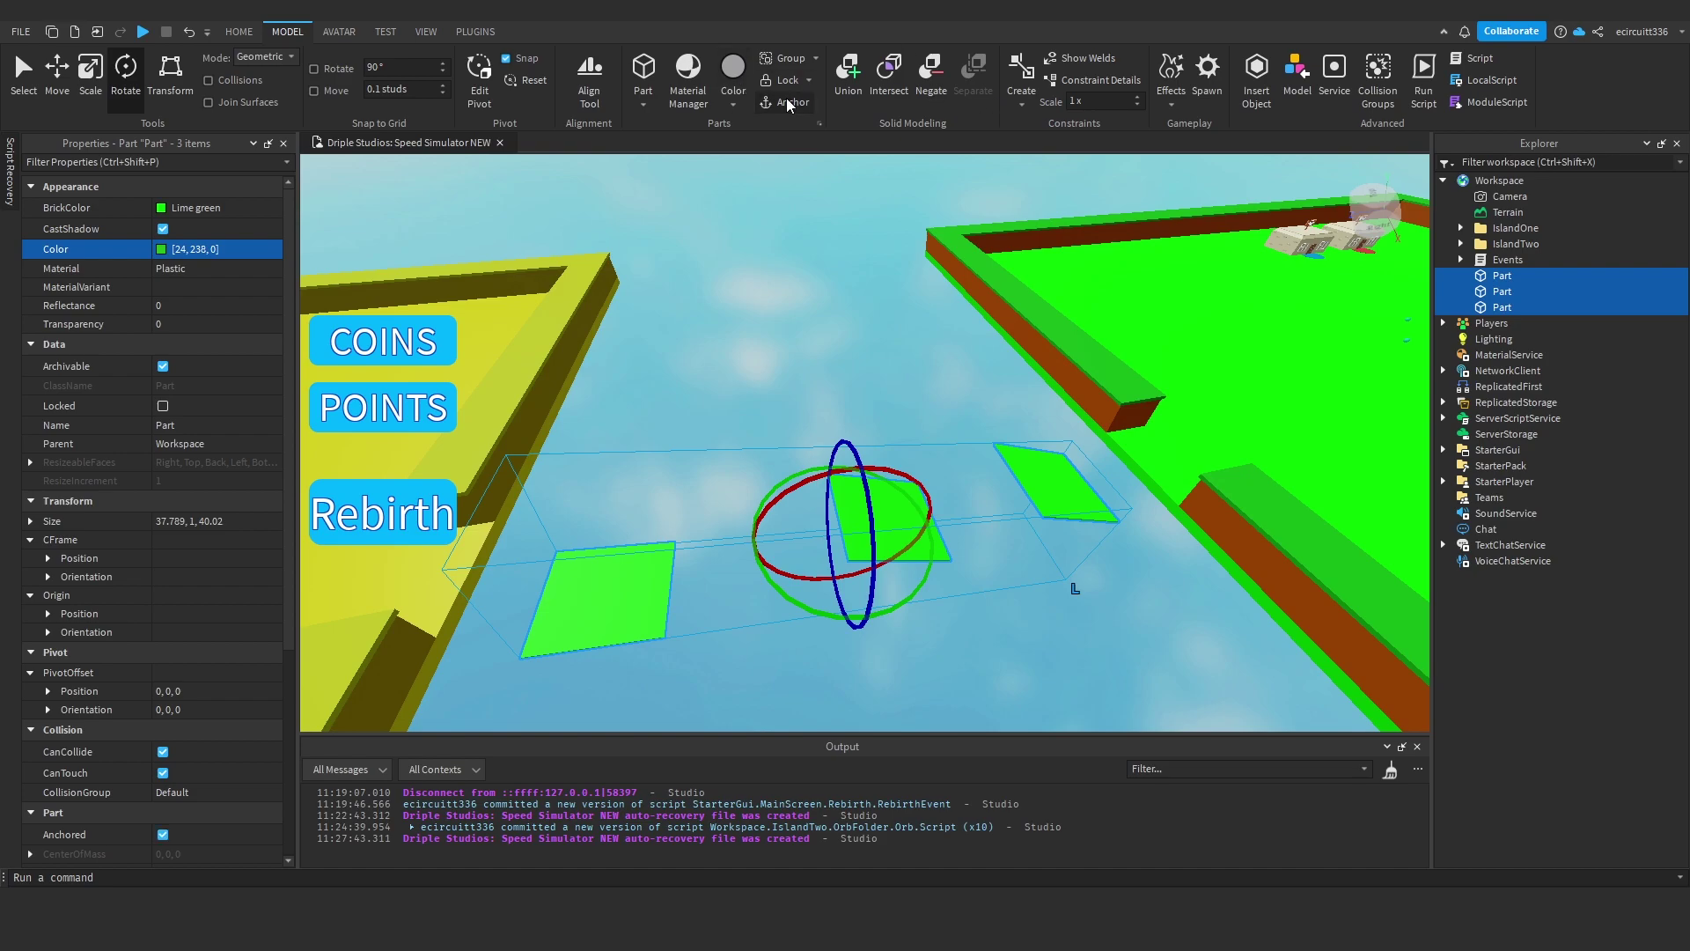
- Group the three platforms as a model named Parkour
{"action": "right_click", "coordinate": [1498, 278]}
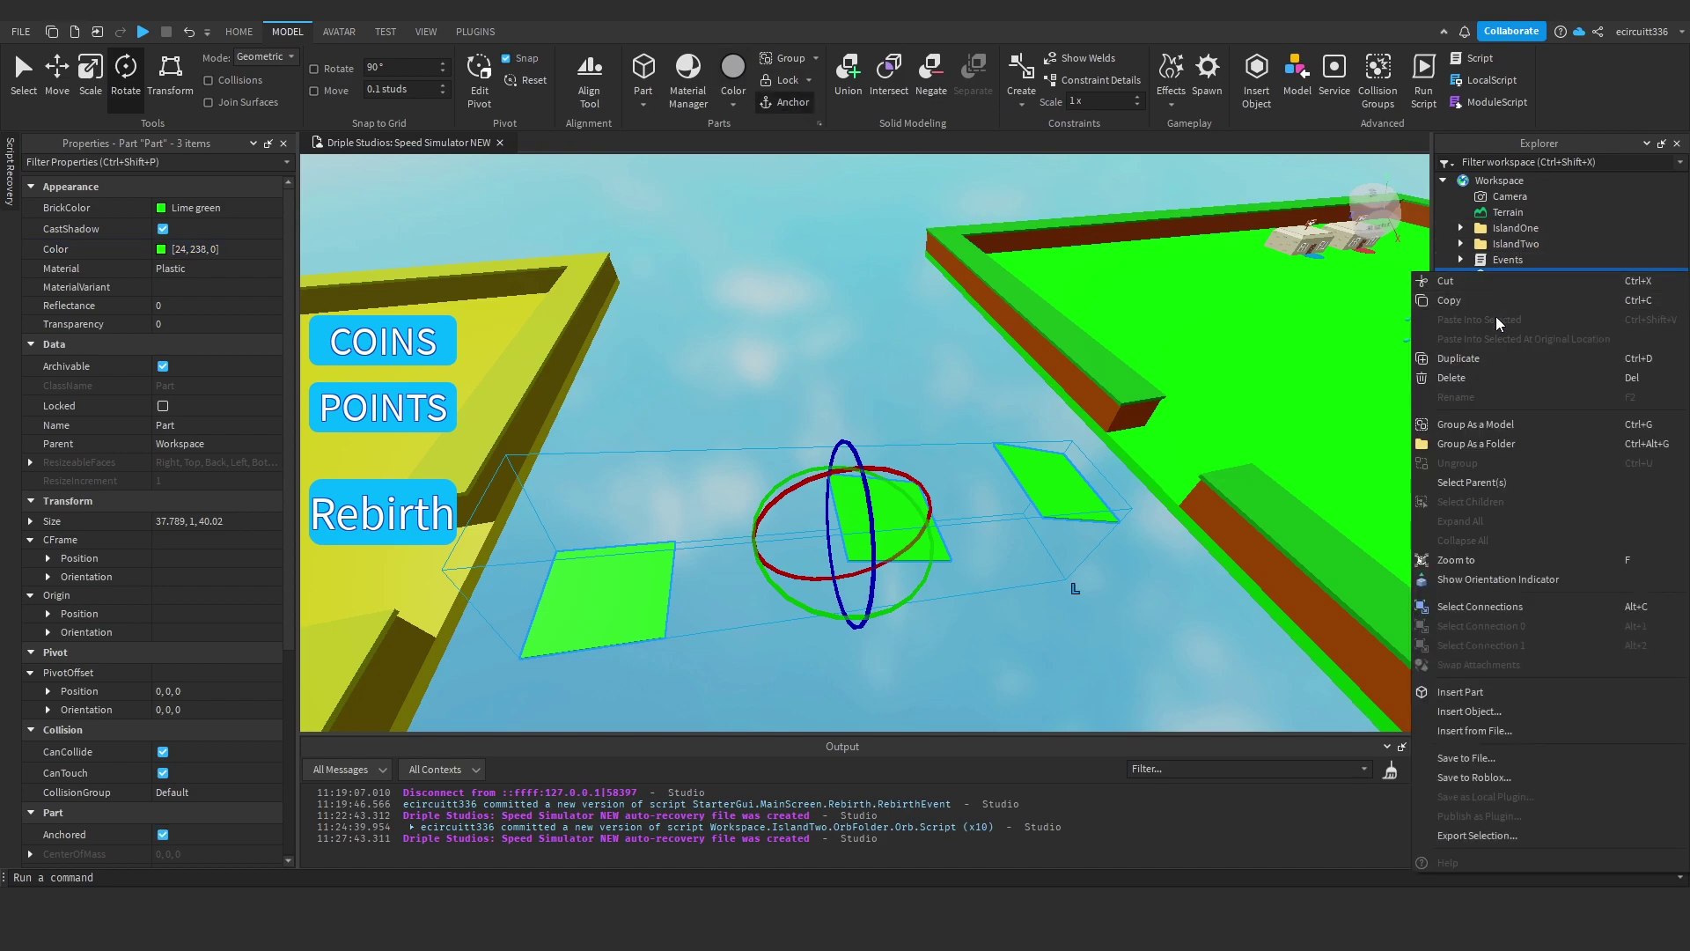
{"action": "left_click", "coordinate": [1488, 424]}
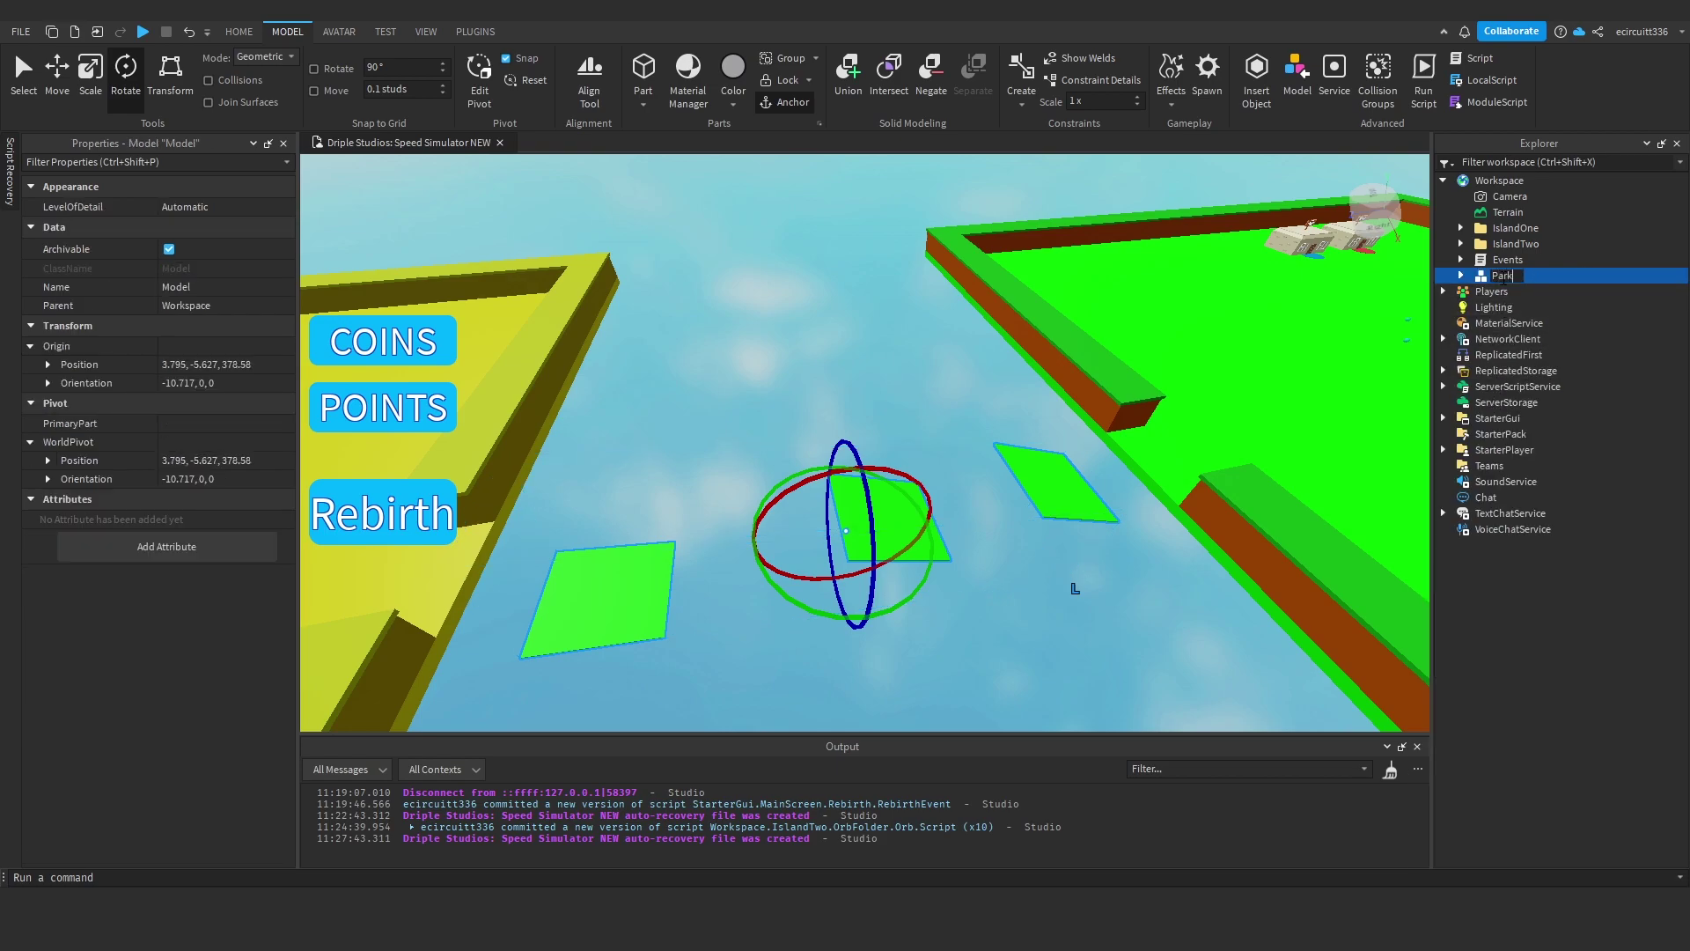
{"action": "type", "text": "Parkour"}
{"action": "key", "text": "Return"}
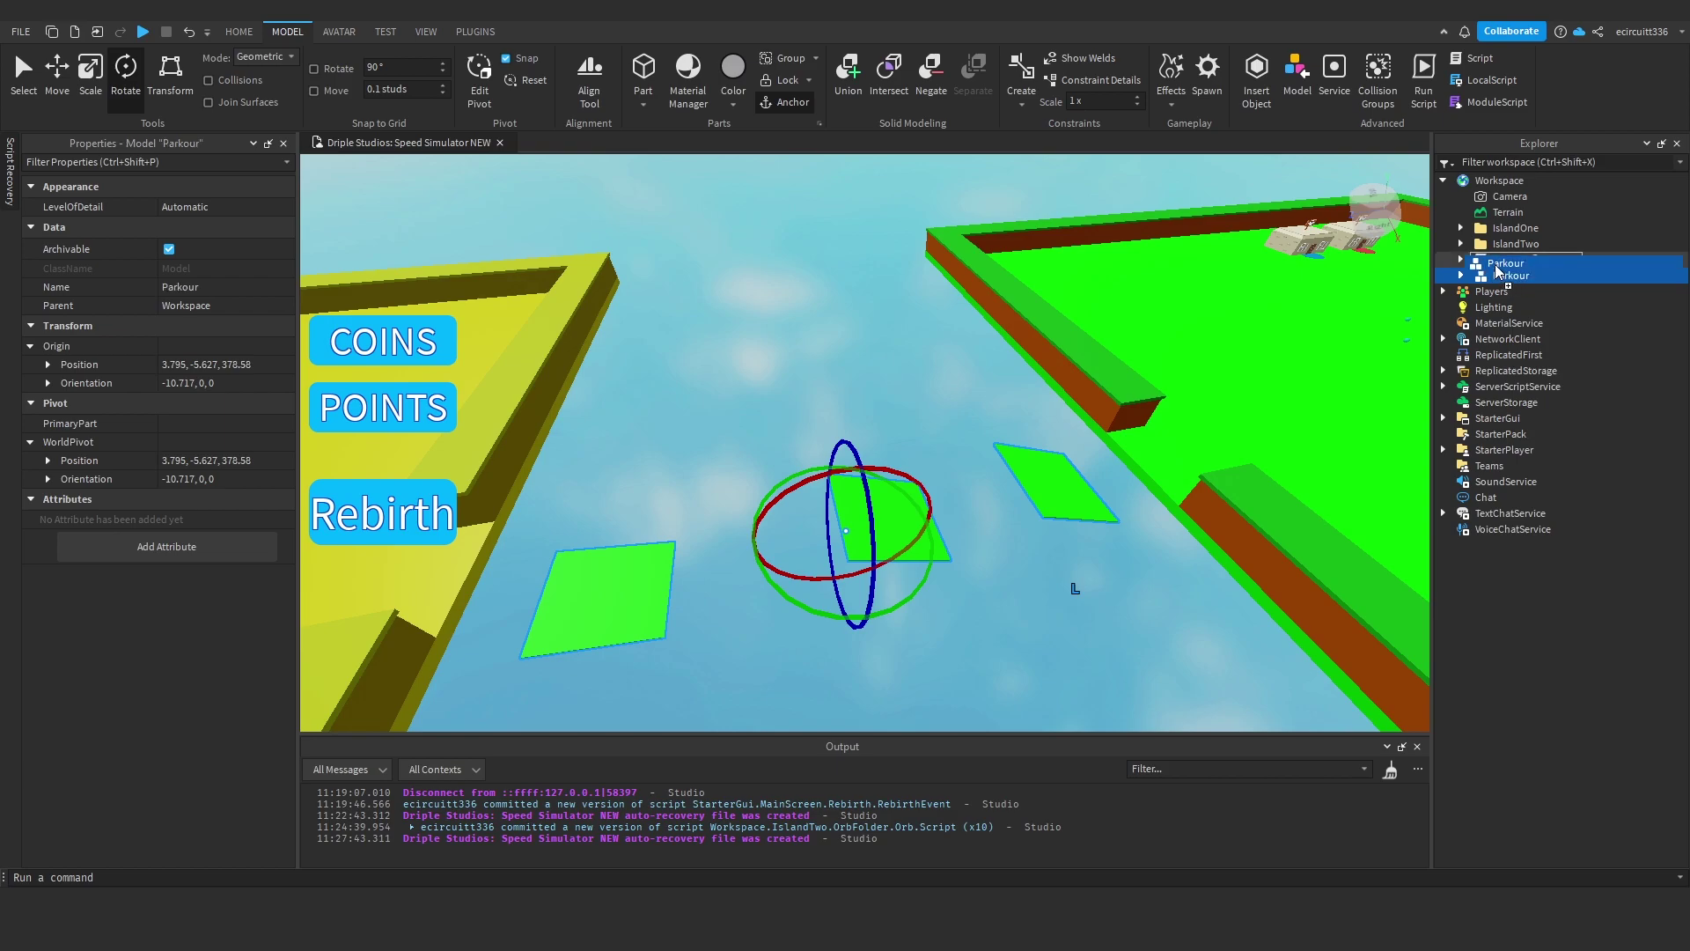
- Move the Parkour model into the IslandOne folder and clear the selection
{"action": "left_click_drag", "start_coordinate": [1507, 227], "coordinate": [1505, 236]}
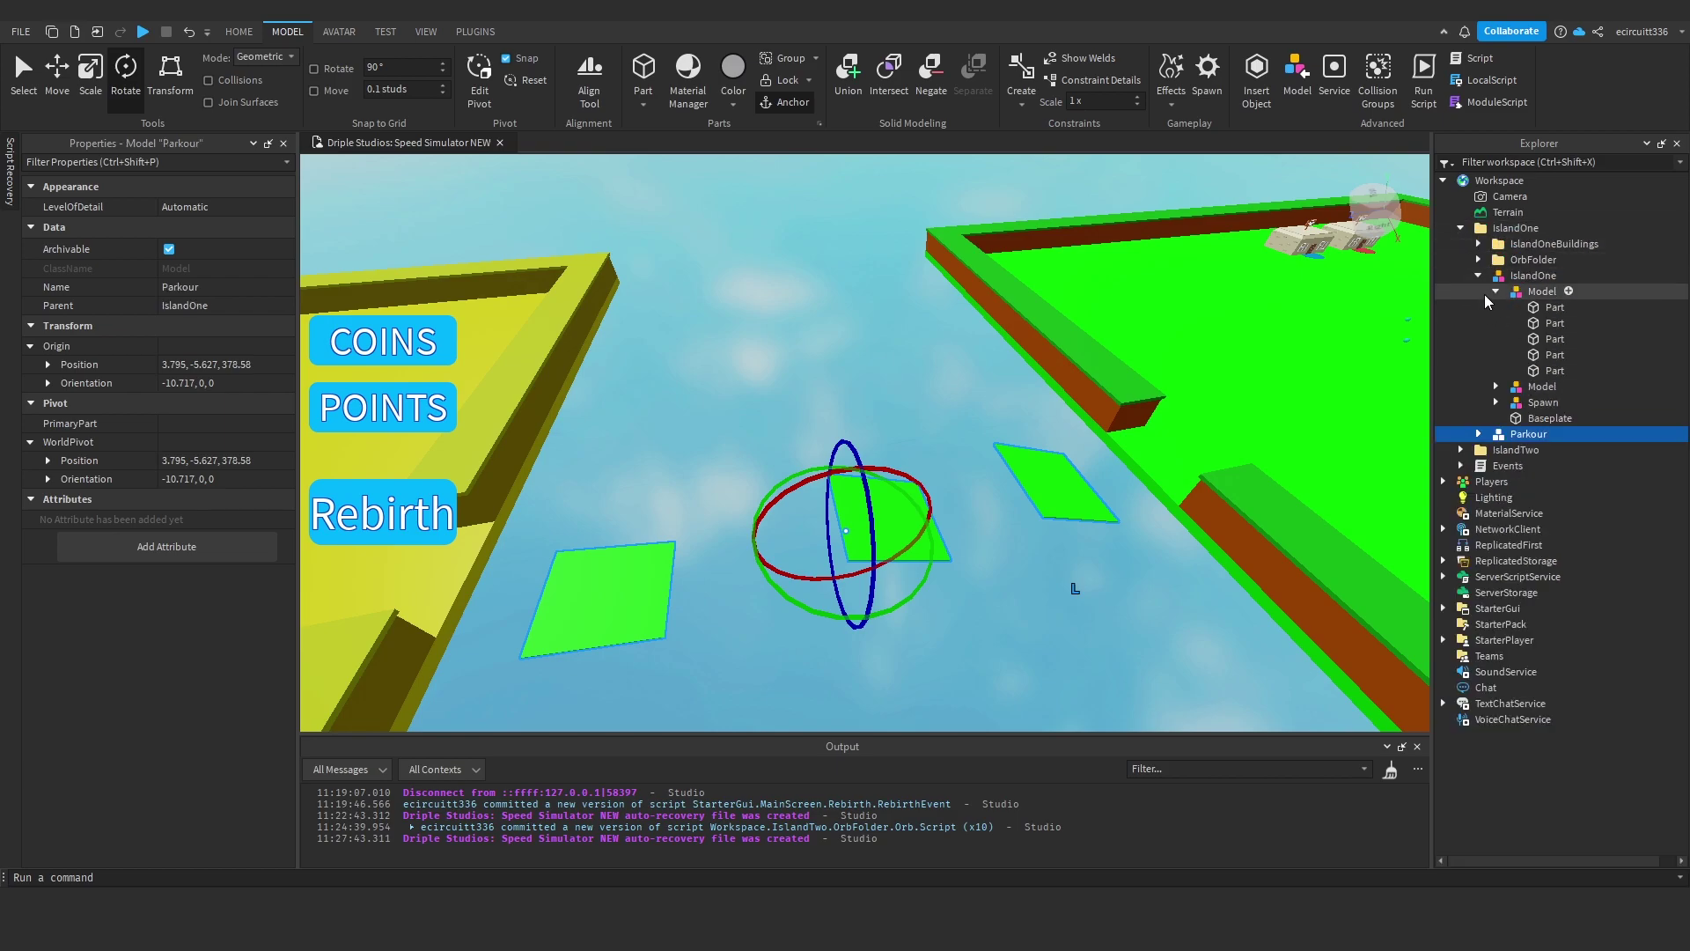
{"action": "left_click", "coordinate": [786, 250]}
- Start a playtest and run the character across IslandOne towards the orbs and the exit gap
{"action": "left_click", "coordinate": [386, 31]}
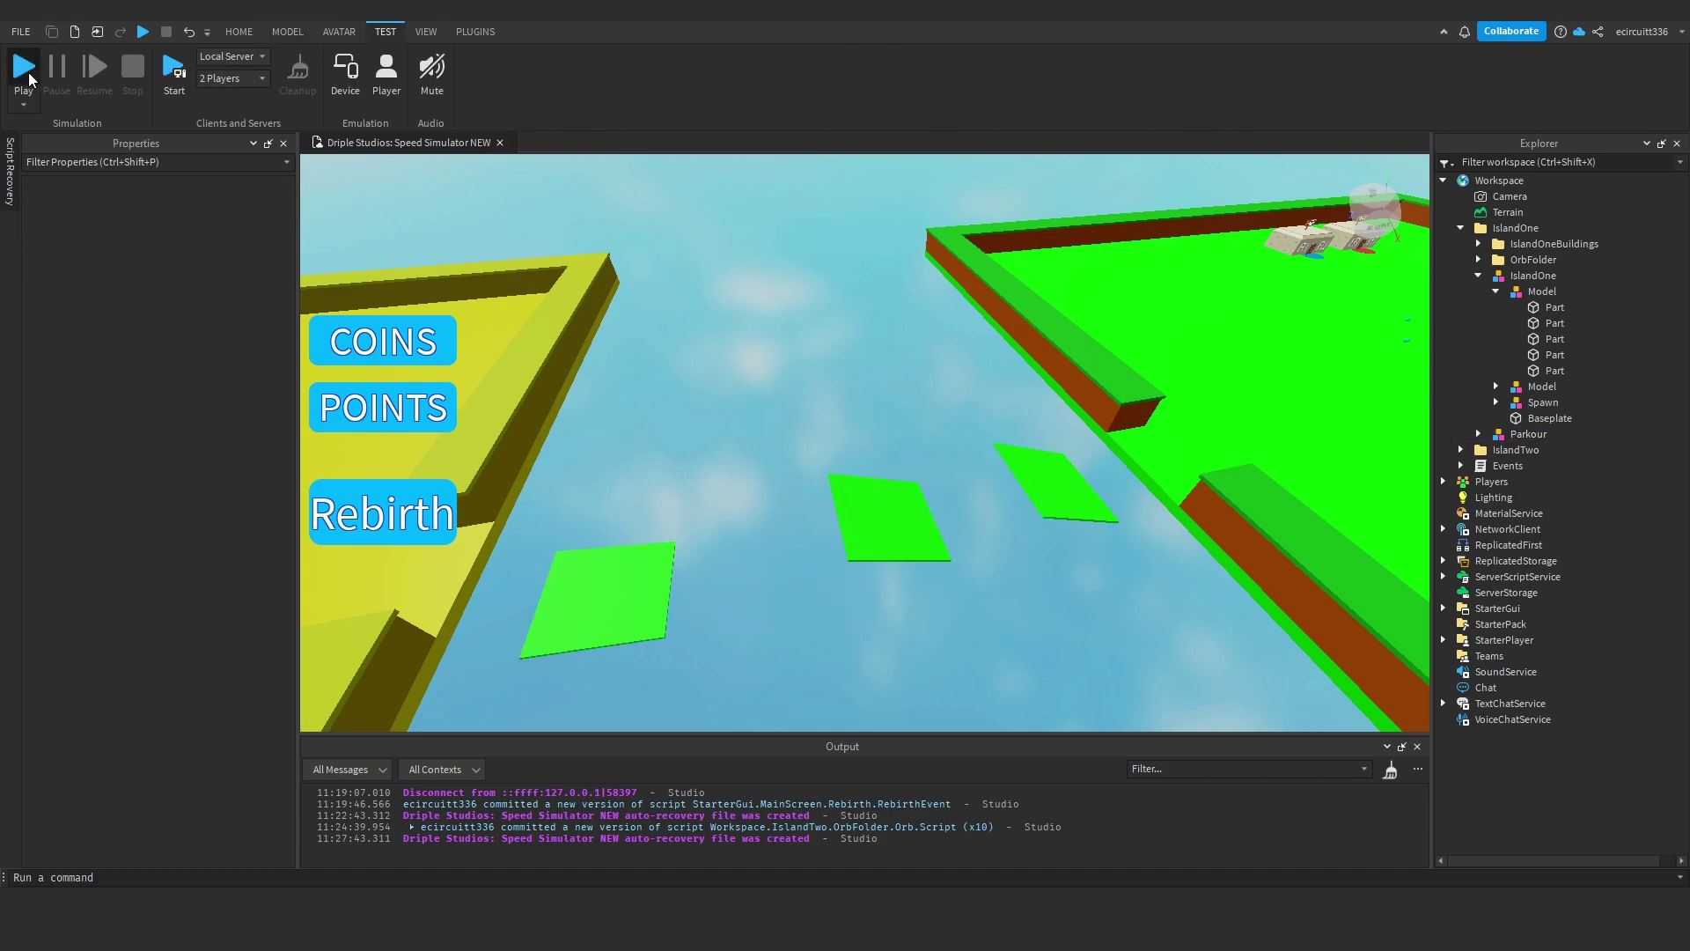
{"action": "left_click", "coordinate": [23, 71]}
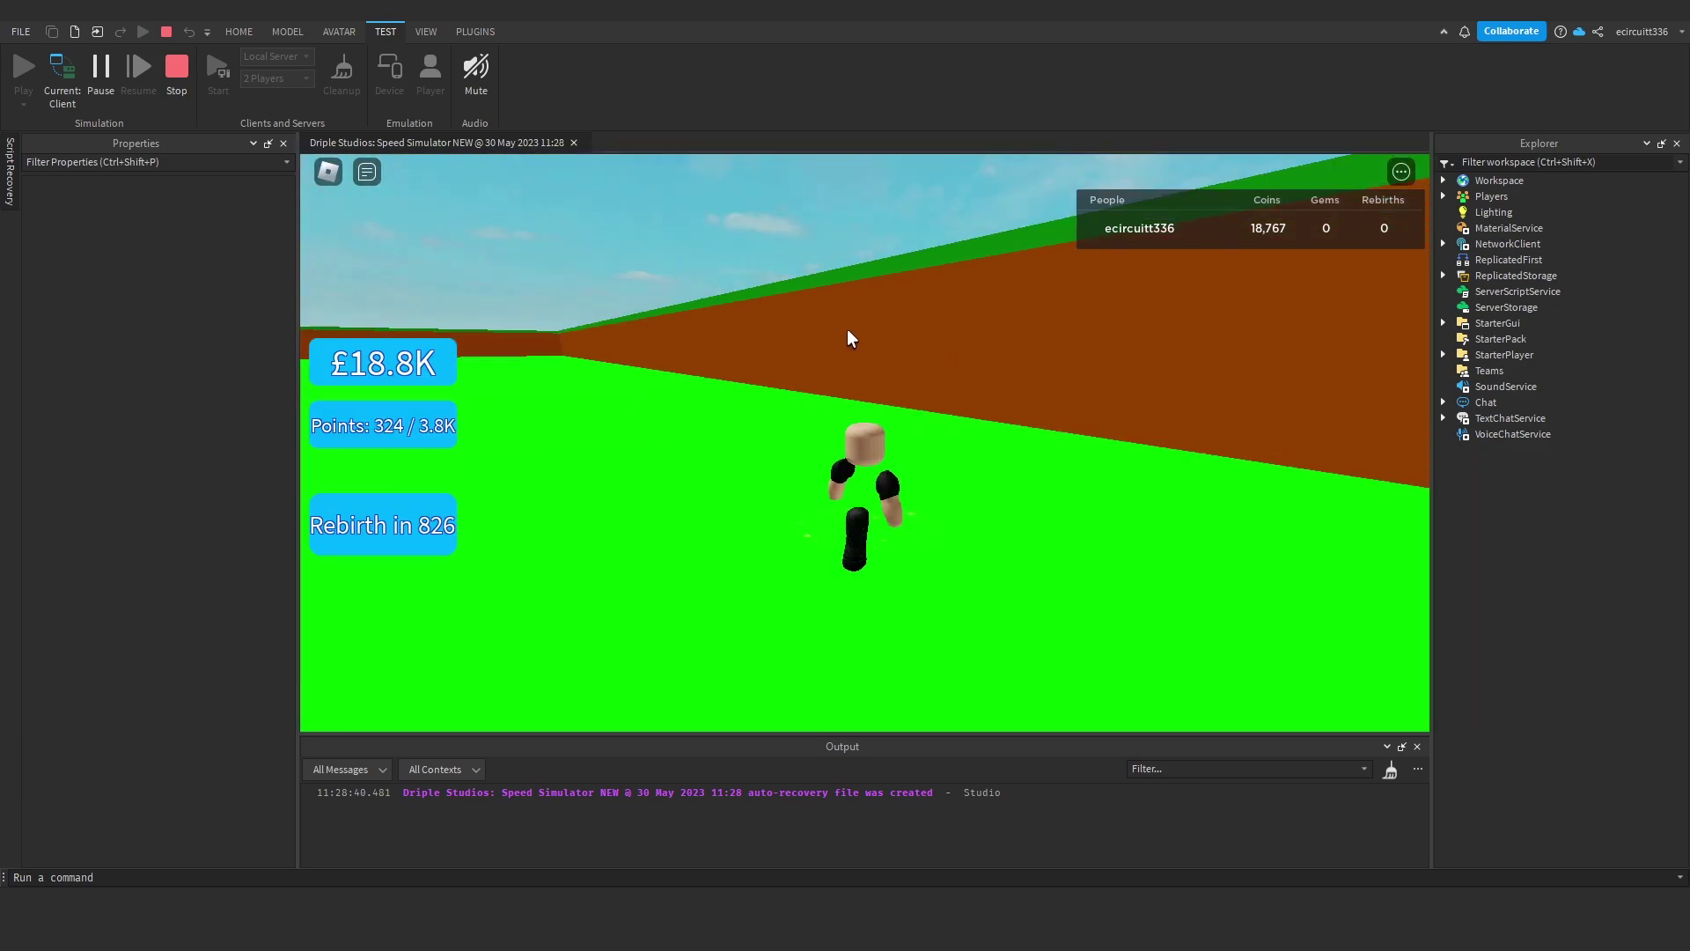
{"action": "key", "text": "w"}
{"action": "key", "text": "Tab"}
{"action": "scroll", "coordinate": [837, 351], "scroll_direction": "down", "scroll_amount": 5}
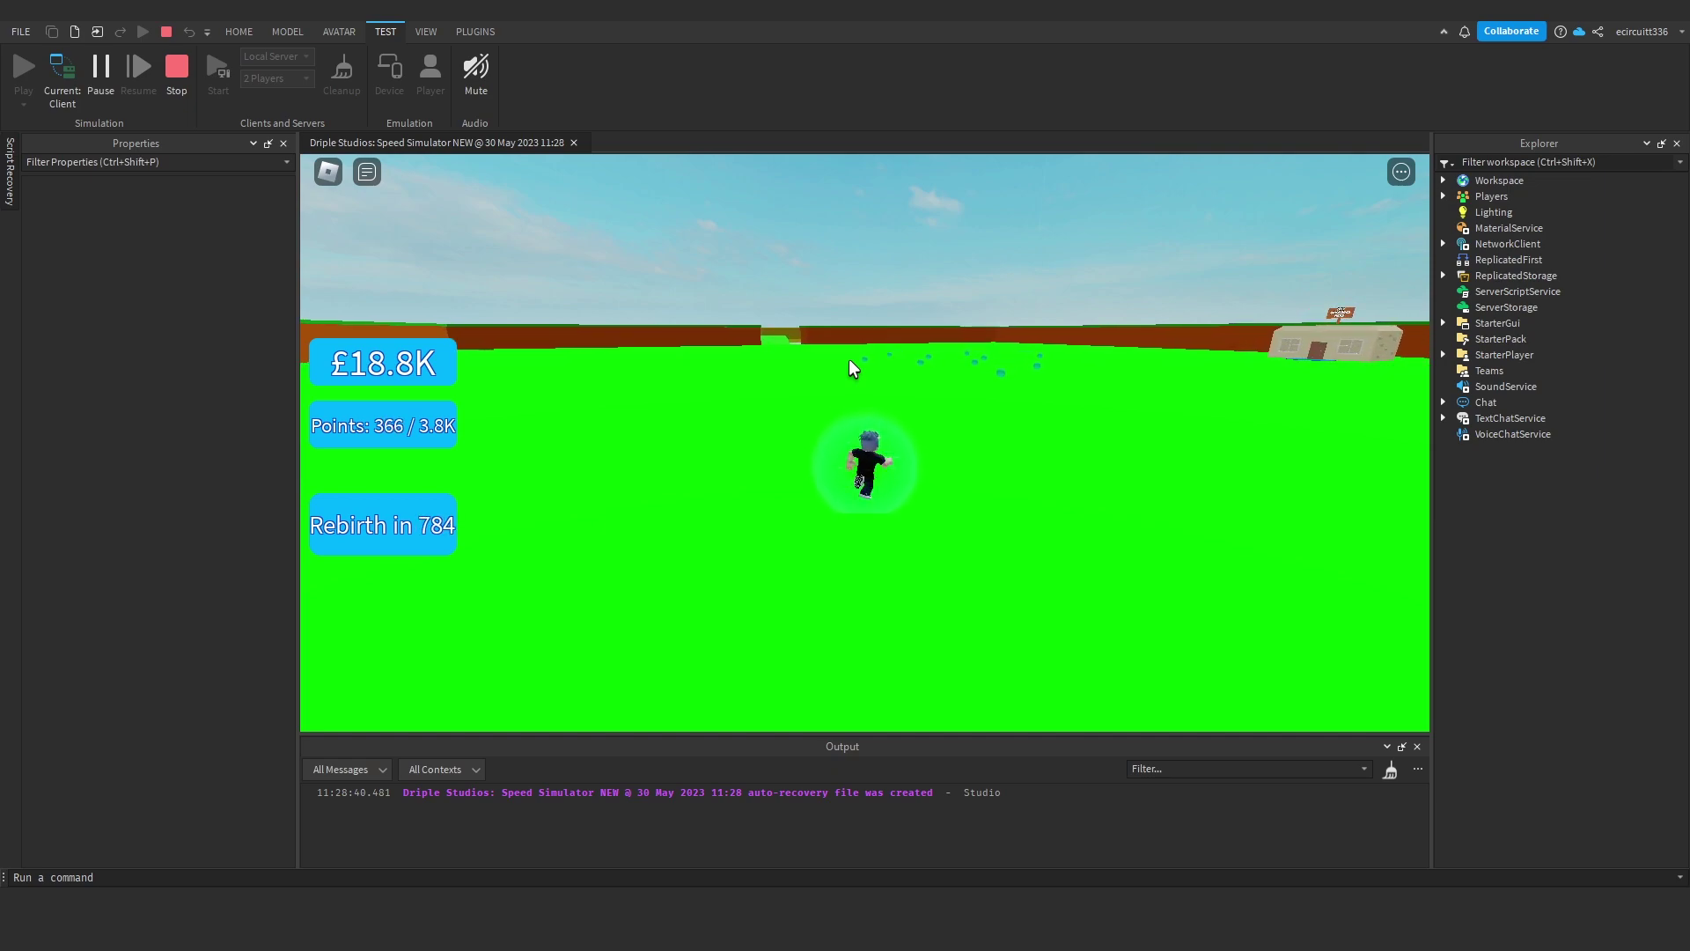
{"action": "right_click_drag", "start_coordinate": [1012, 430], "coordinate": [1021, 433]}
{"action": "scroll", "coordinate": [1021, 433], "scroll_direction": "up", "scroll_amount": 3}
{"action": "scroll", "coordinate": [1022, 433], "scroll_direction": "down", "scroll_amount": 3}
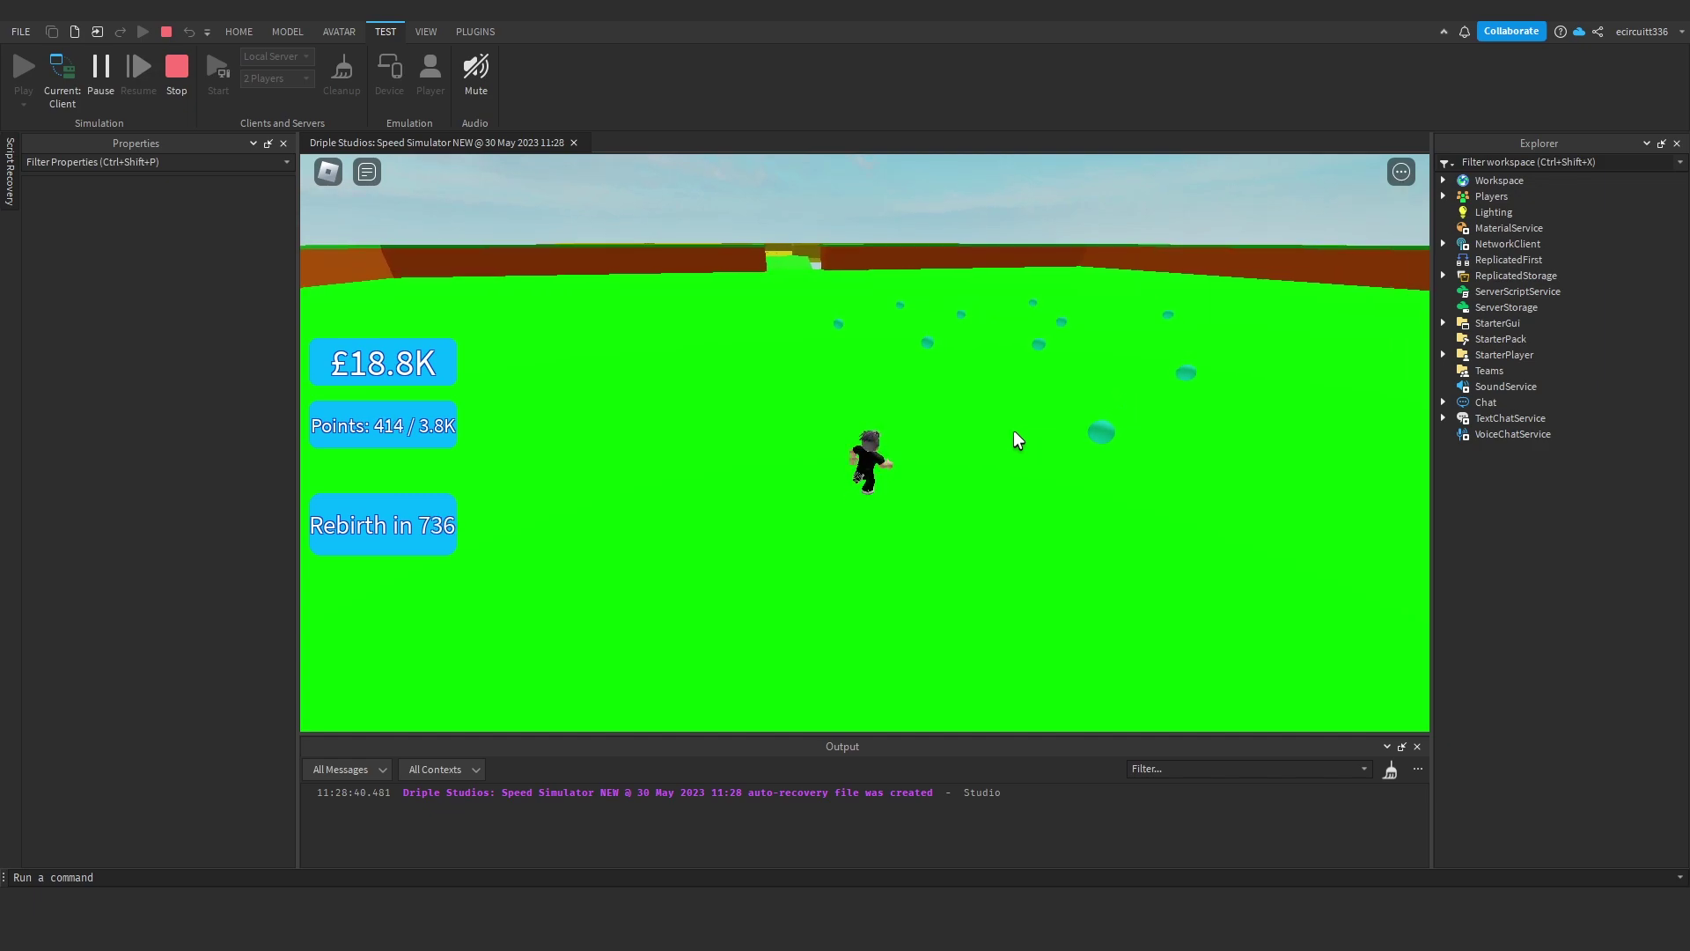
{"action": "key", "text": "Tab"}
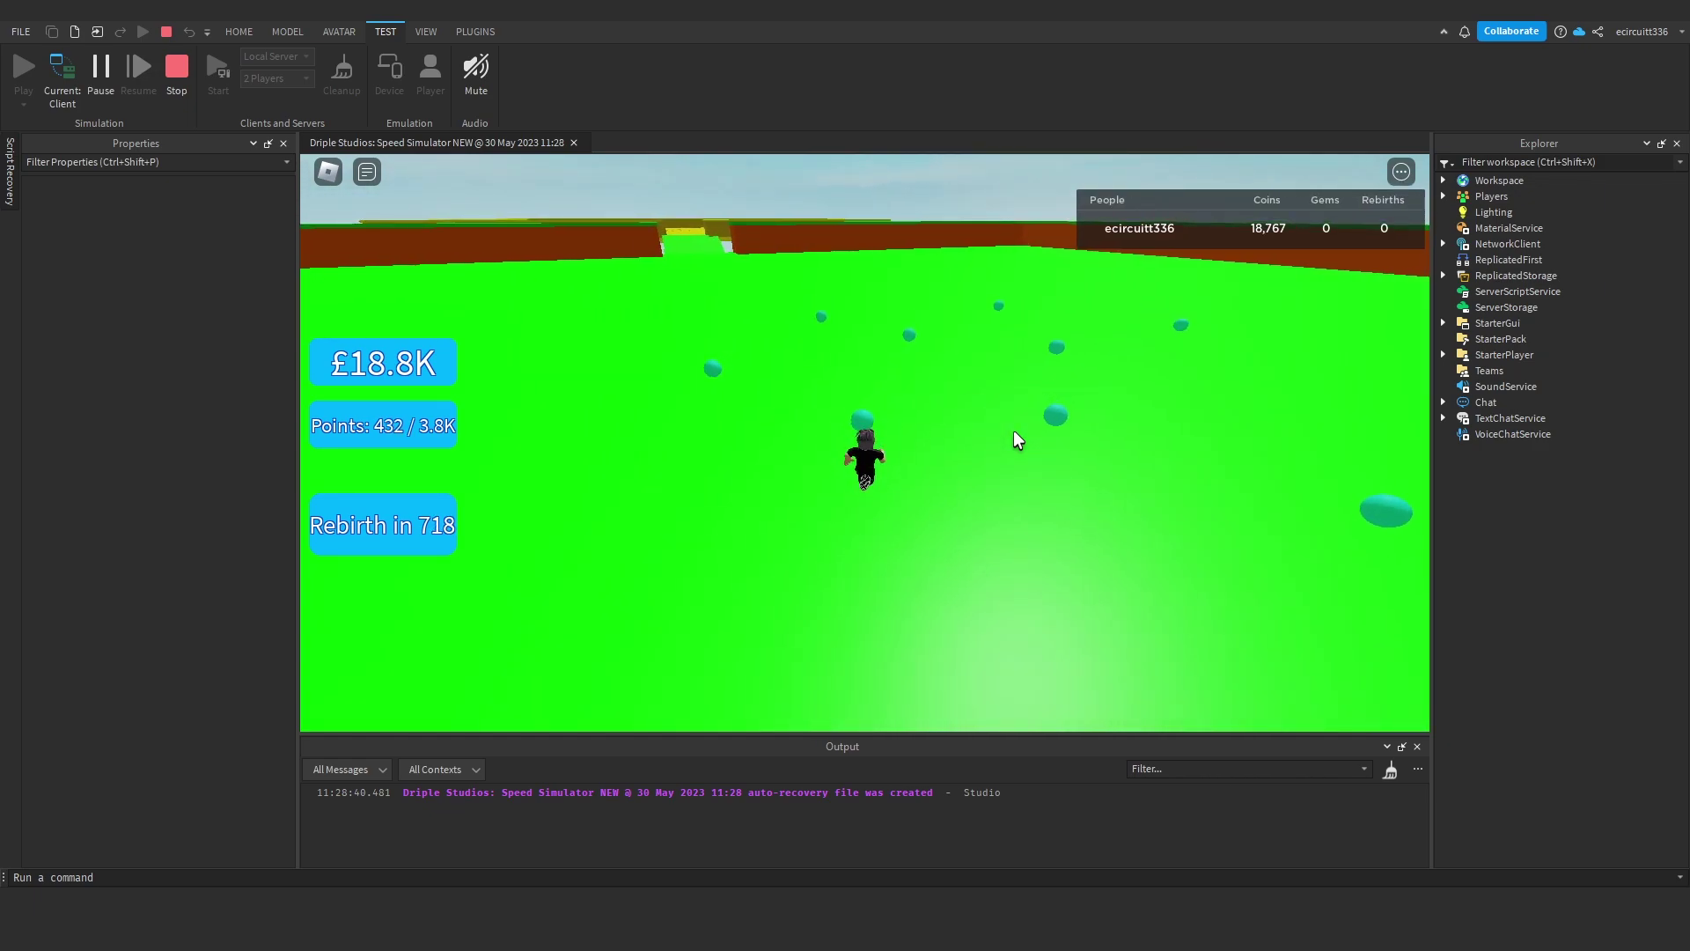
- Run through the gap in IslandOne's wall and try to cross the parkour platforms to IslandTwo
{"action": "right_click_drag", "start_coordinate": [1012, 429], "coordinate": [1013, 430]}
{"action": "key", "text": "w"}
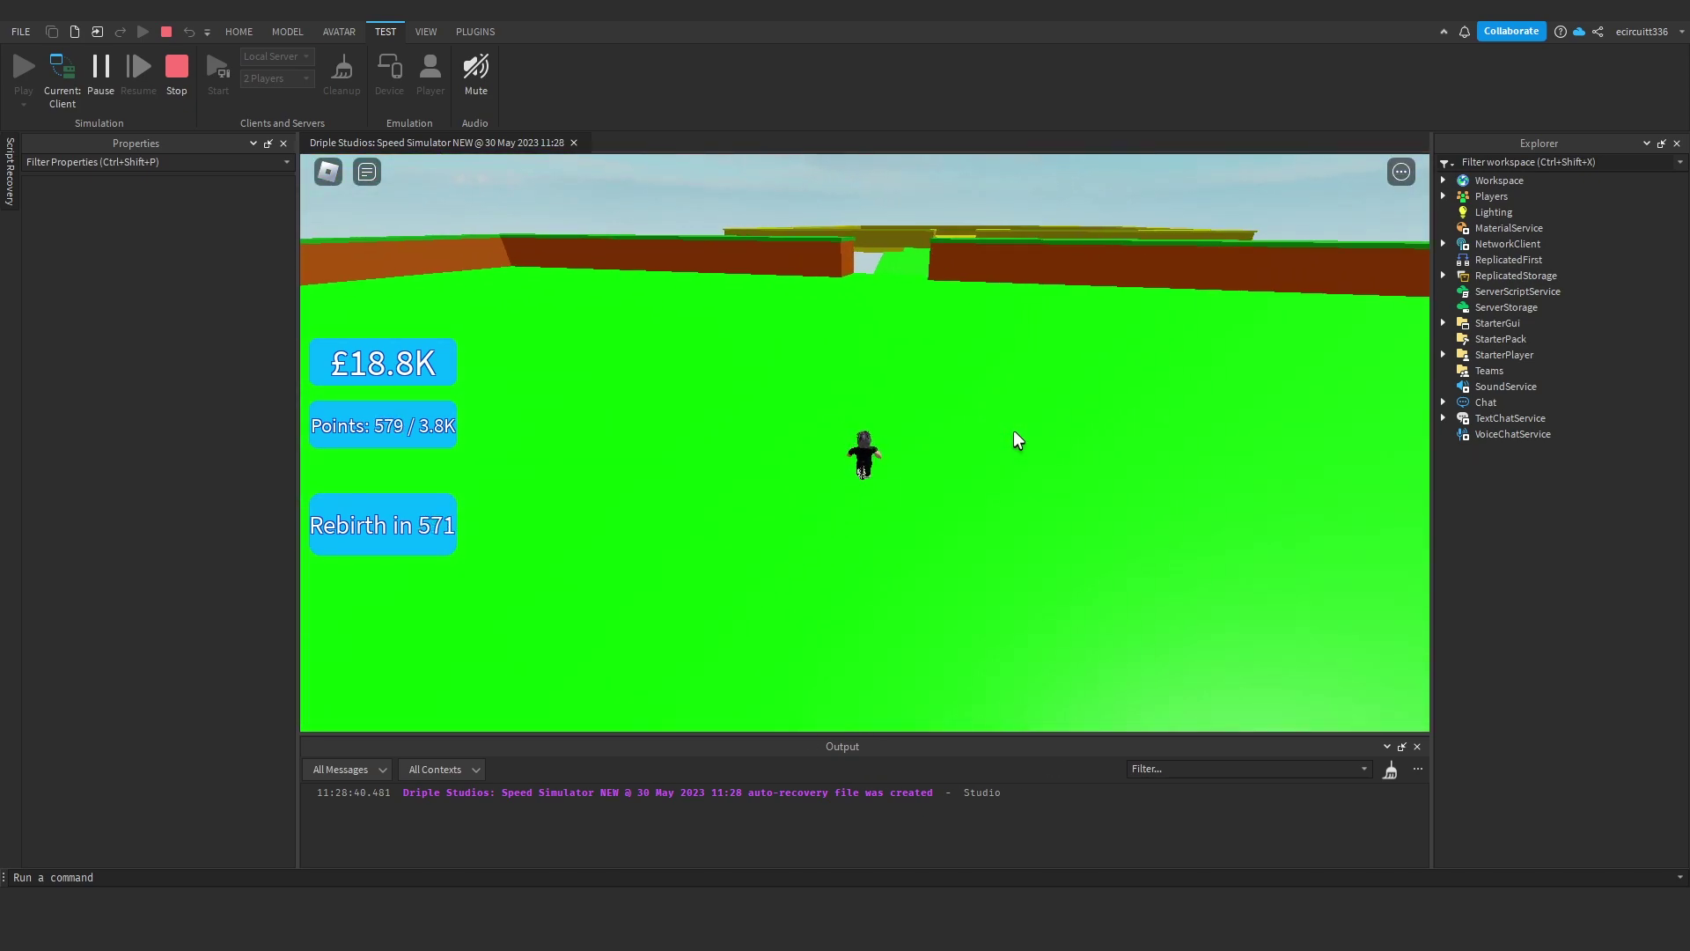
{"action": "key", "text": "Tab"}
{"action": "scroll", "coordinate": [1013, 431], "scroll_direction": "up", "scroll_amount": 5}
{"action": "right_click_drag", "start_coordinate": [1014, 430], "coordinate": [1013, 430]}
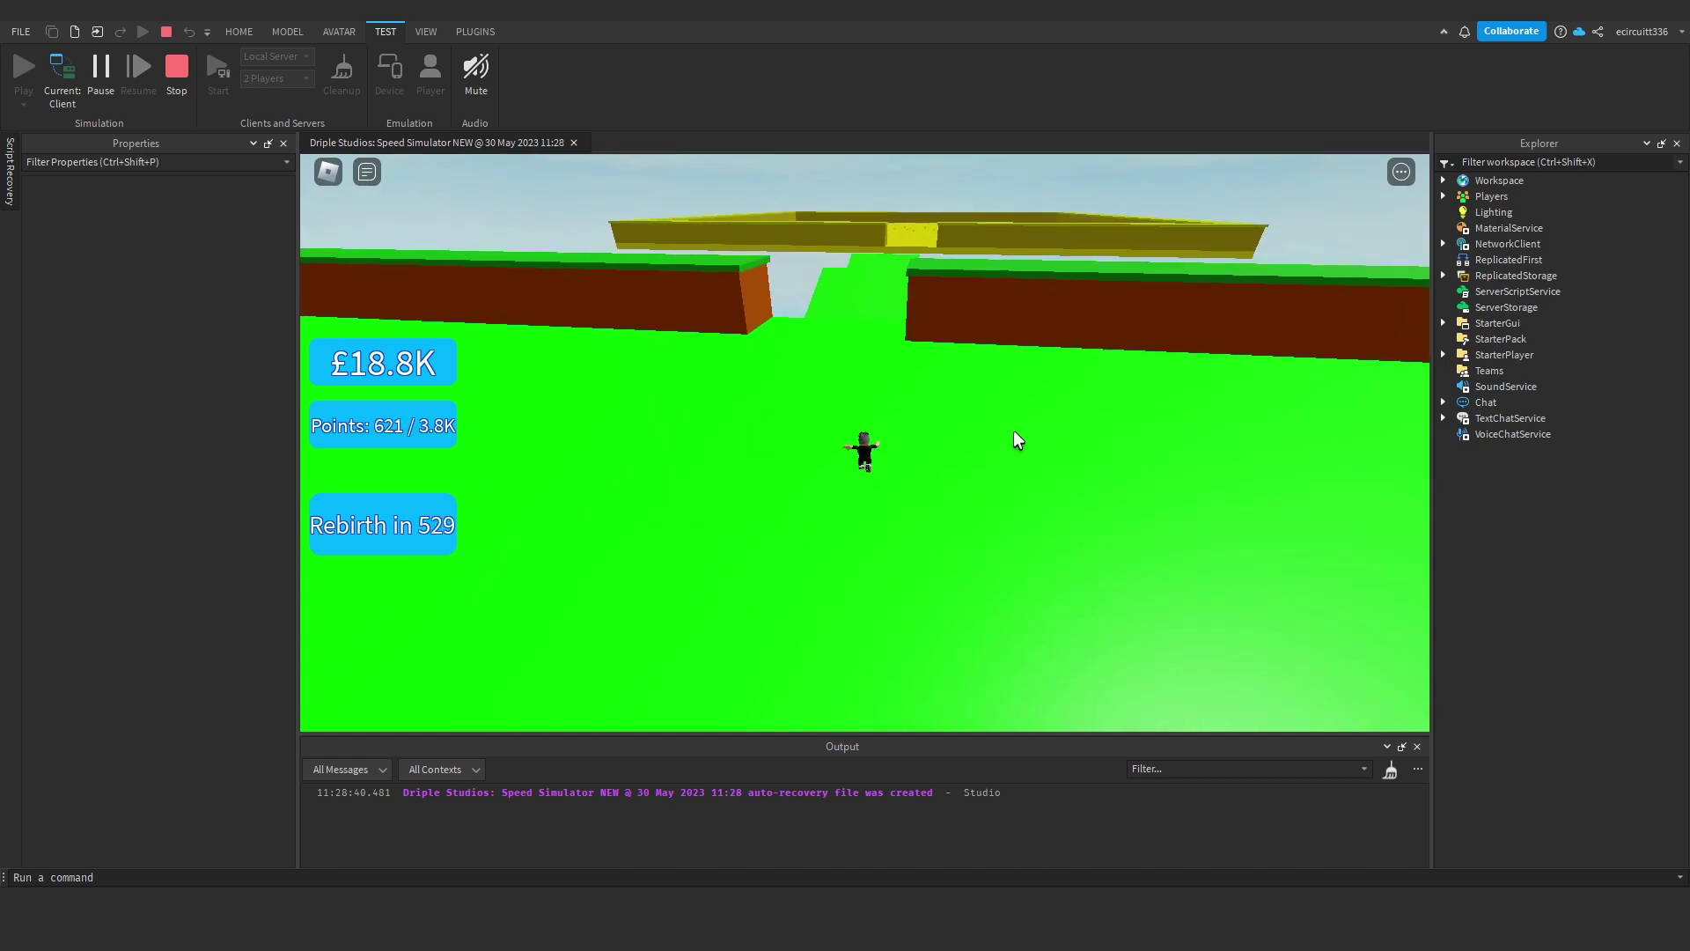
{"action": "key", "text": "w"}
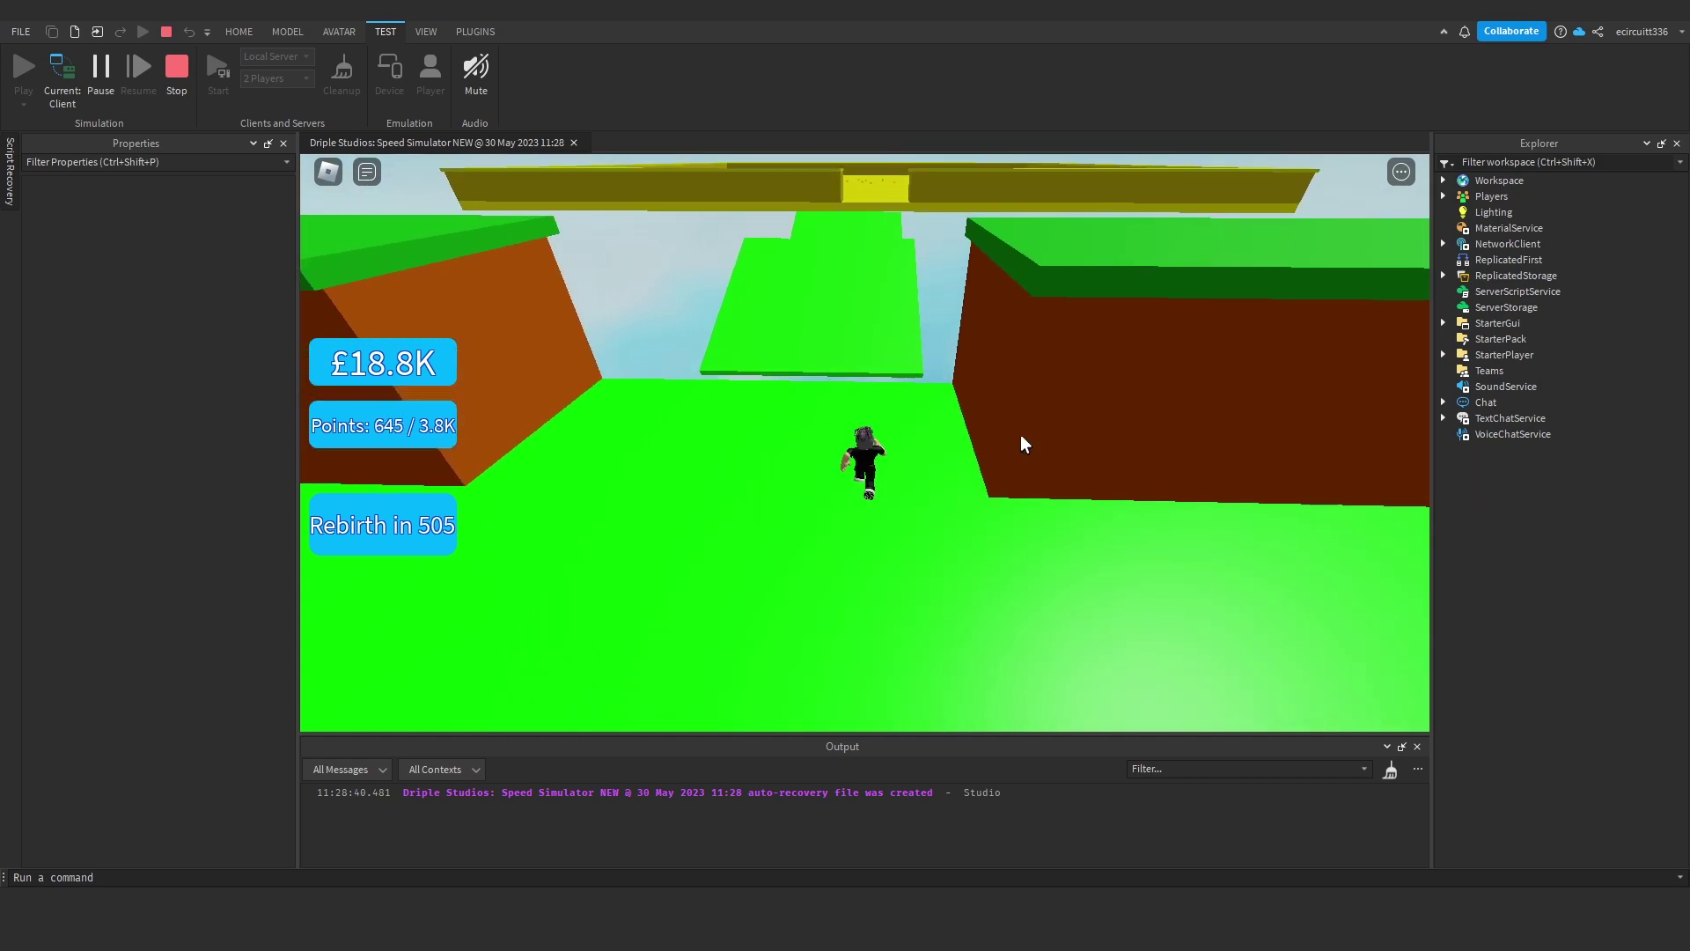
{"action": "key", "text": "w"}
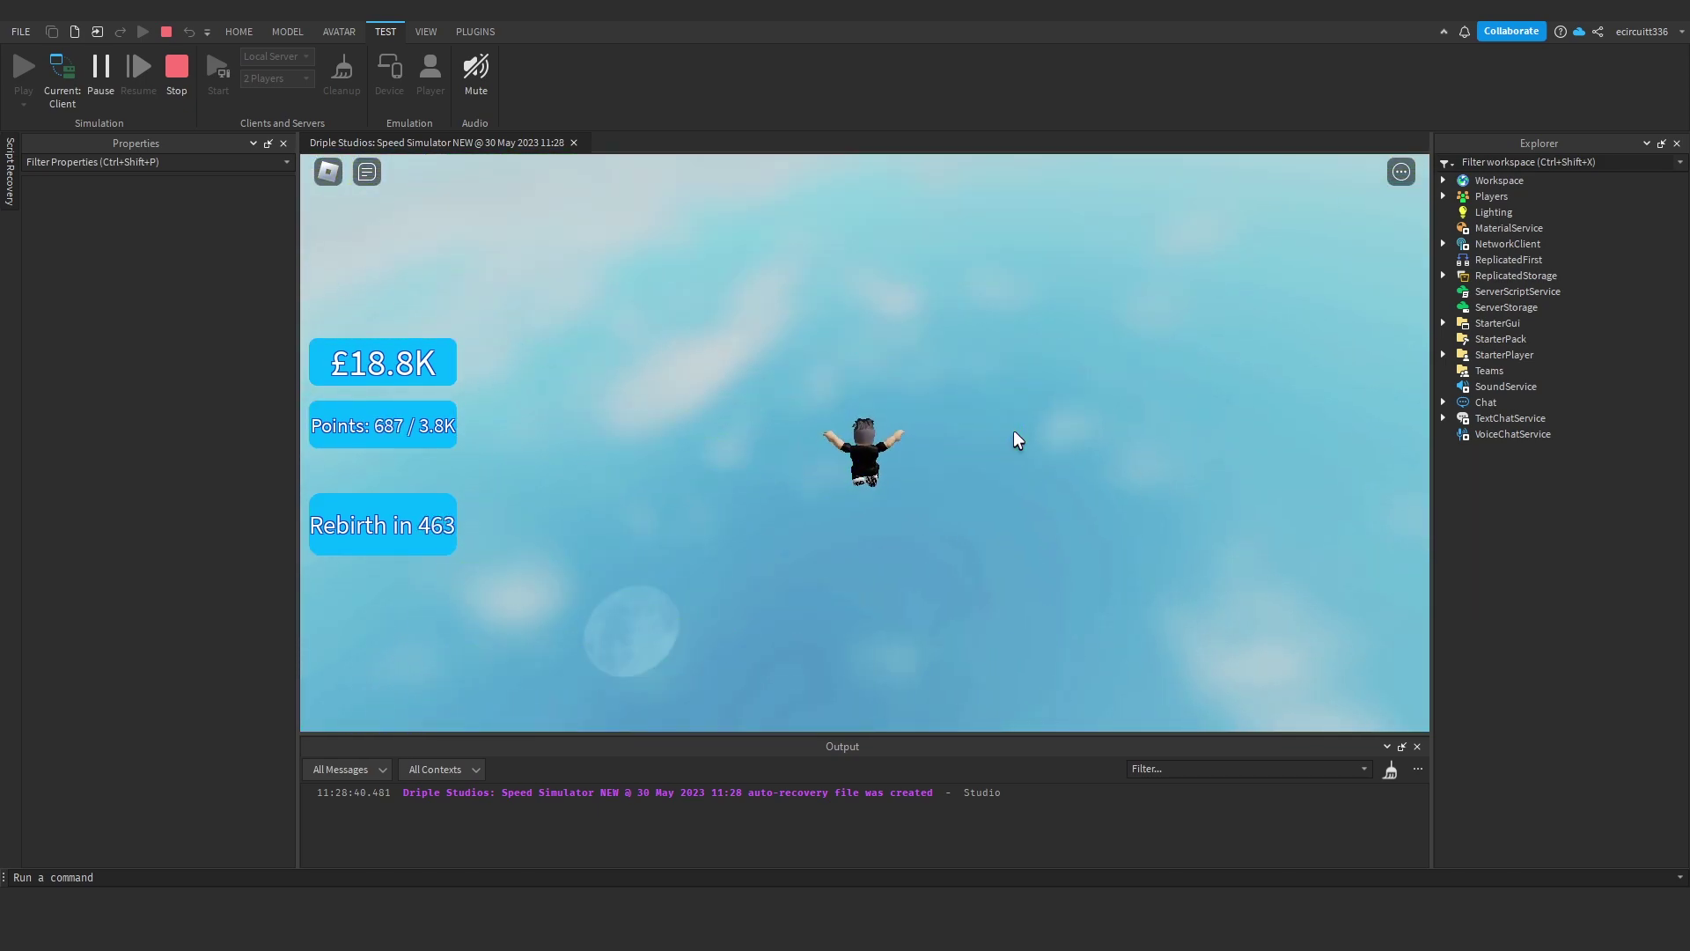
{"action": "right_click_drag", "start_coordinate": [1014, 431], "coordinate": [1013, 430]}
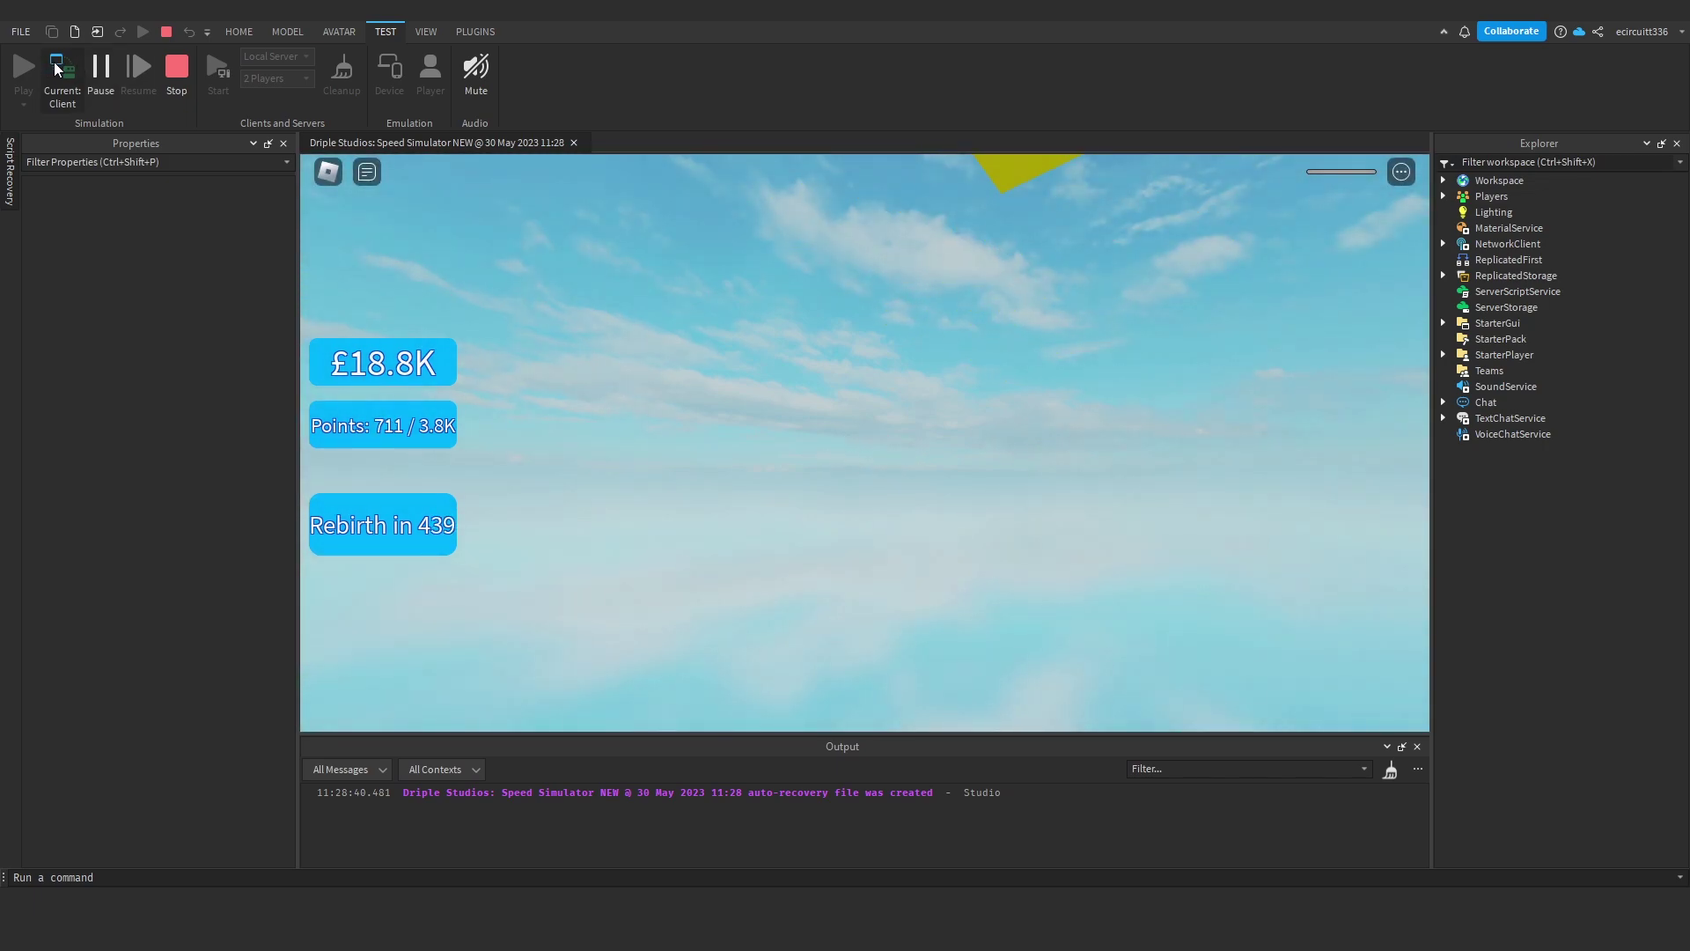
- Set the player's Points value in OtherStats to 2000 on the server side and return to the client view
{"action": "left_click", "coordinate": [56, 68]}
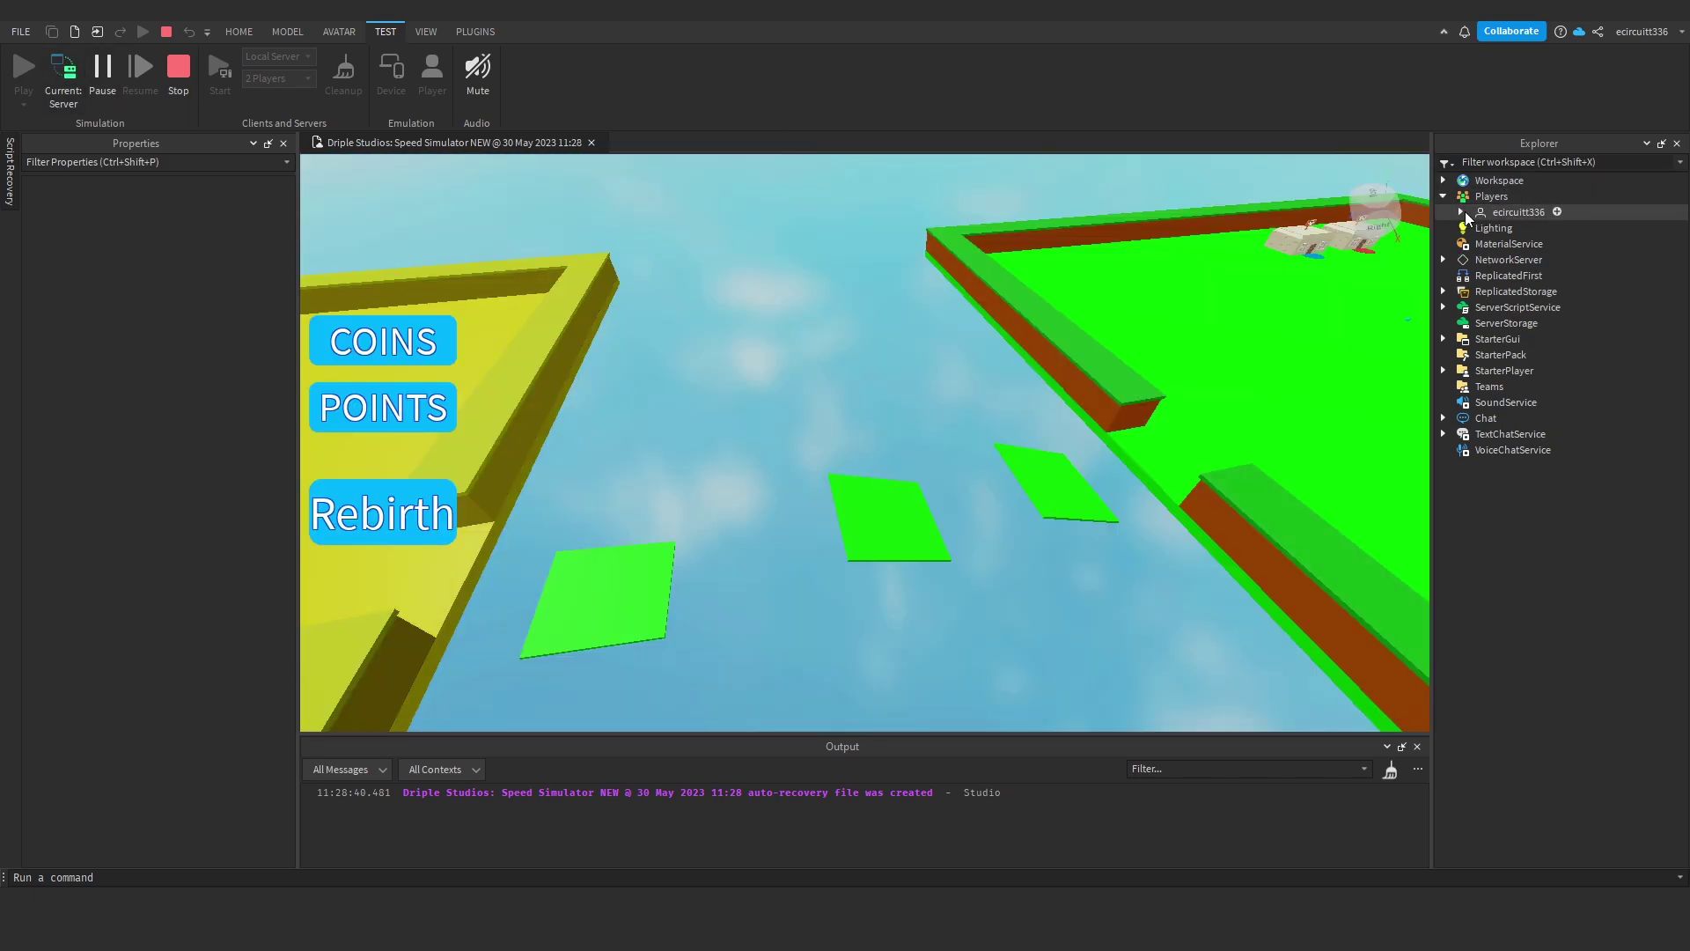
{"action": "left_click", "coordinate": [1514, 244]}
{"action": "left_click", "coordinate": [1479, 228]}
{"action": "left_click", "coordinate": [1542, 244]}
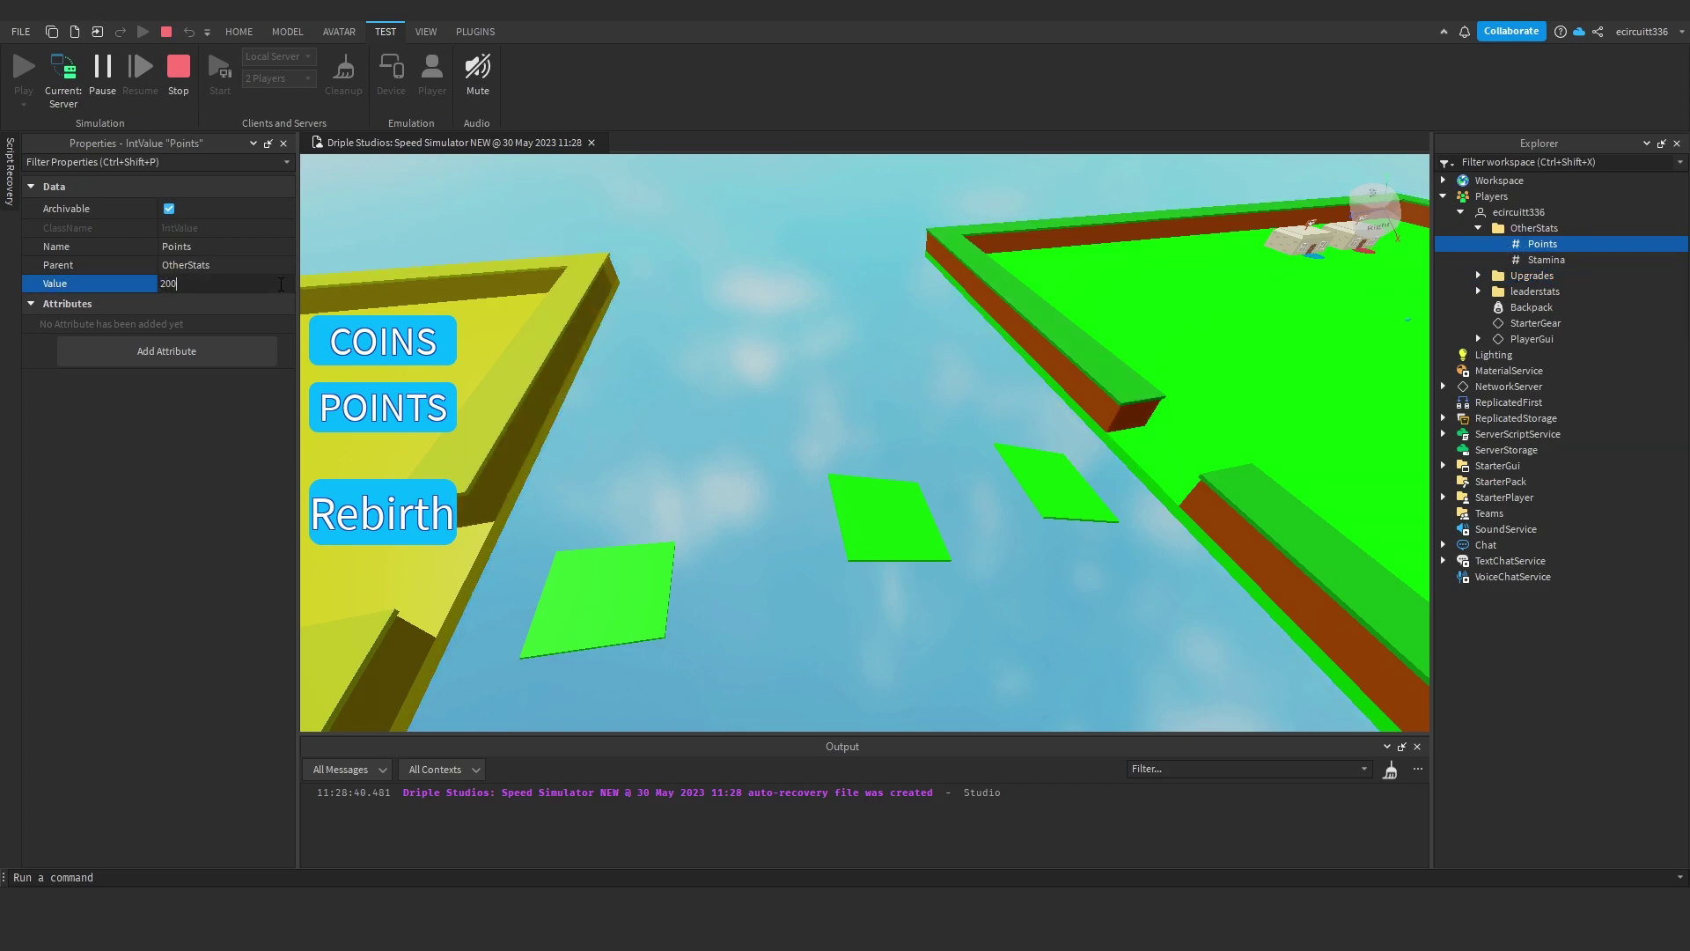
{"action": "left_click", "coordinate": [62, 71]}
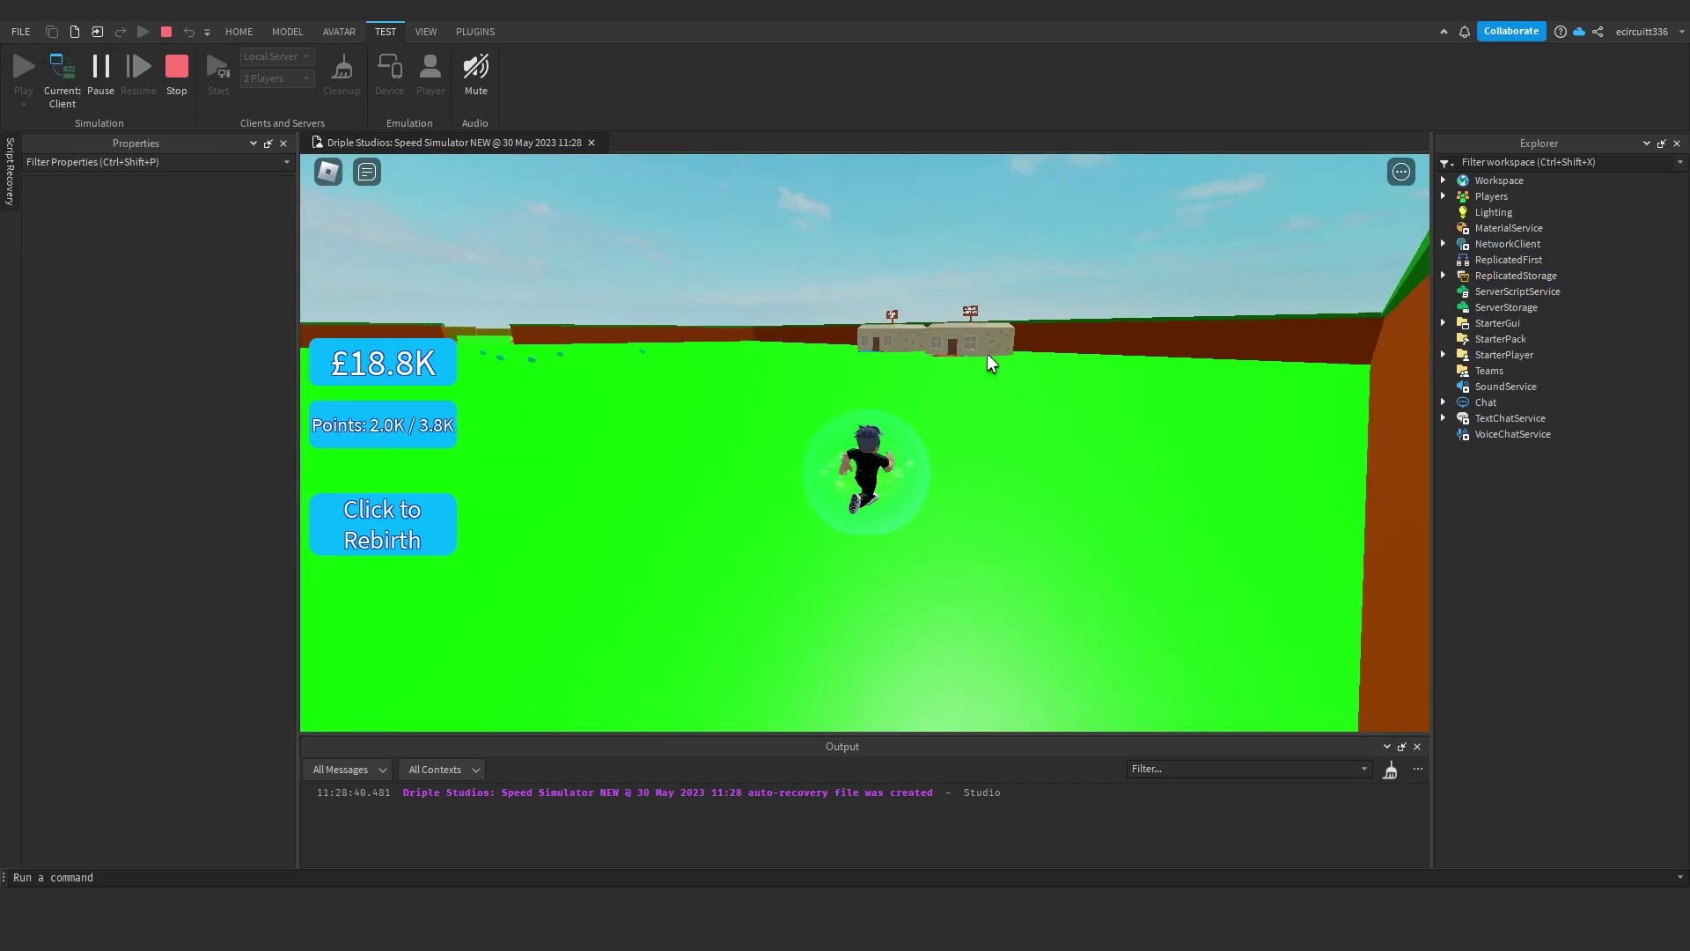
- Try the parkour jumps towards IslandTwo again with the higher points and stop the playtest
{"action": "key", "text": "w"}
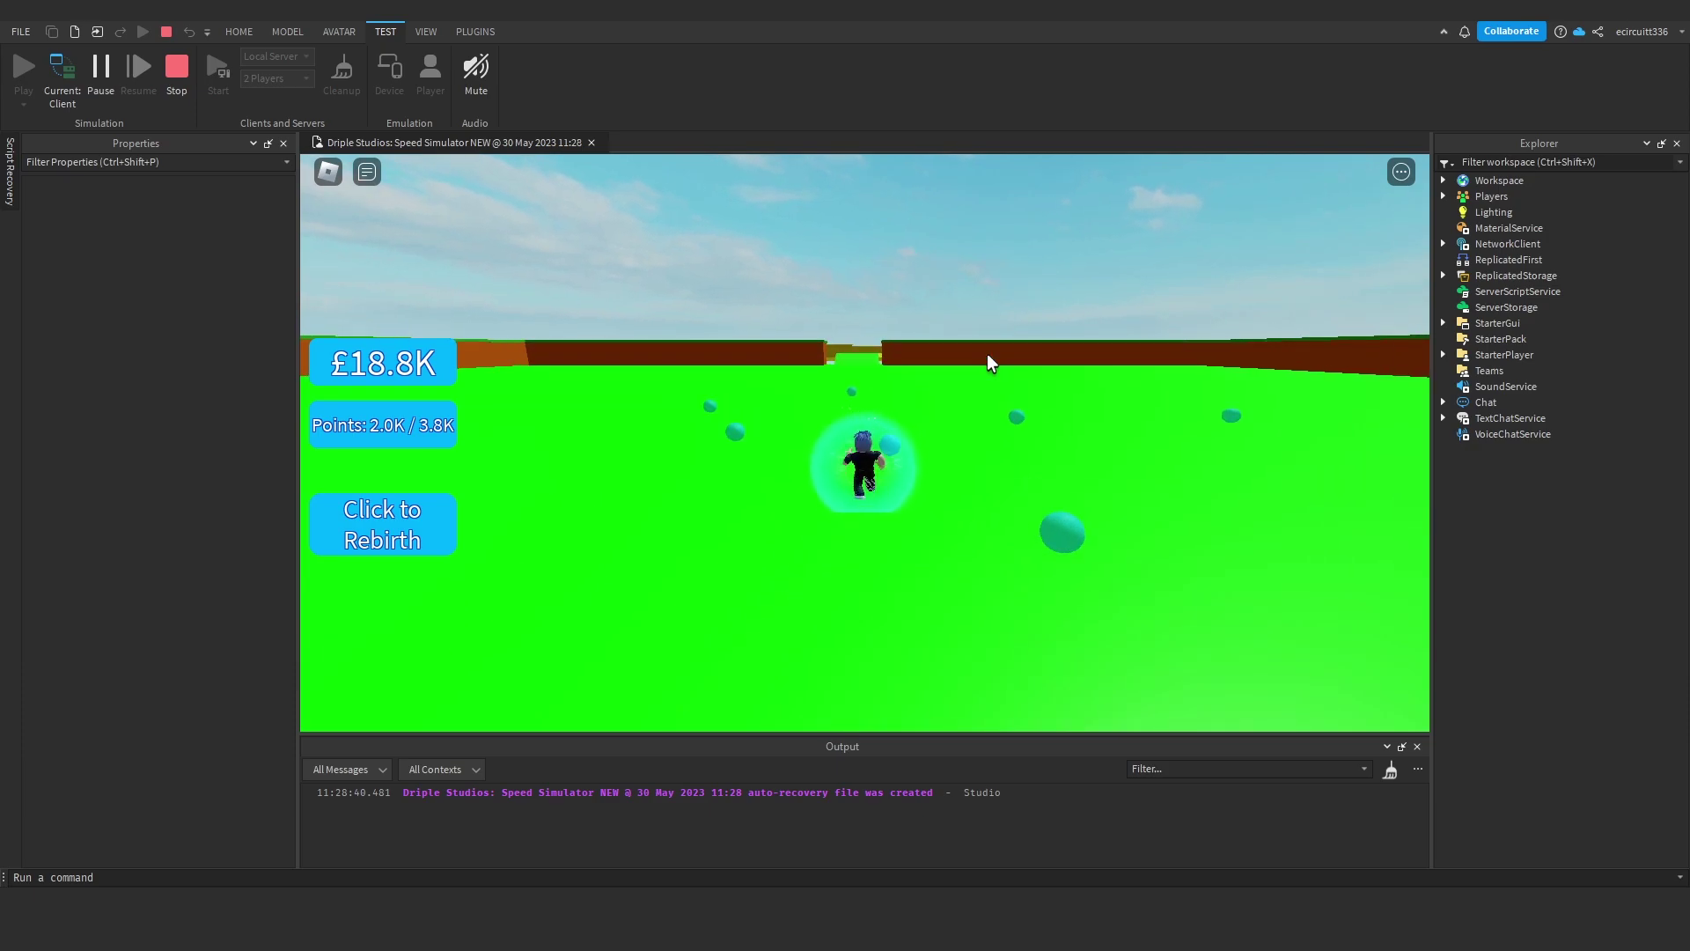
{"action": "key", "text": "space"}
{"action": "key", "text": "w"}
{"action": "key", "text": "space"}
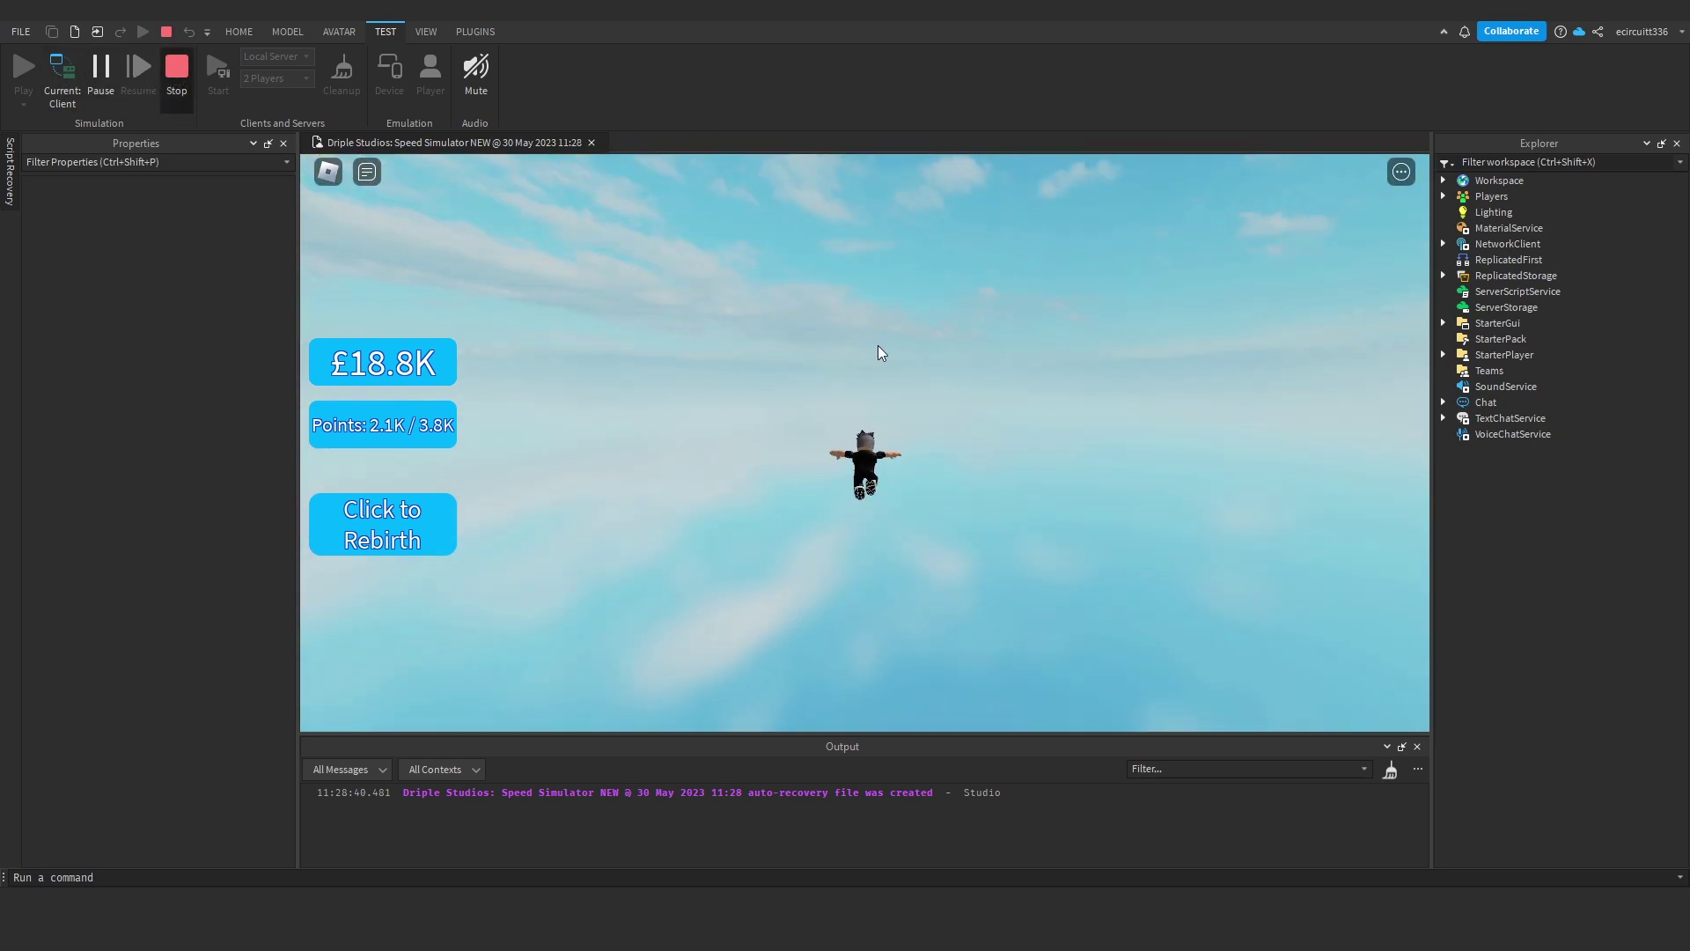
- Raise the Parkour platform nearest IslandTwo slightly and clear the selection
{"action": "right_click_drag", "start_coordinate": [774, 378], "coordinate": [745, 414]}
{"action": "left_click", "coordinate": [690, 518]}
{"action": "left_click", "coordinate": [1479, 435]}
{"action": "left_click", "coordinate": [1537, 466]}
{"action": "left_click", "coordinate": [1536, 450]}
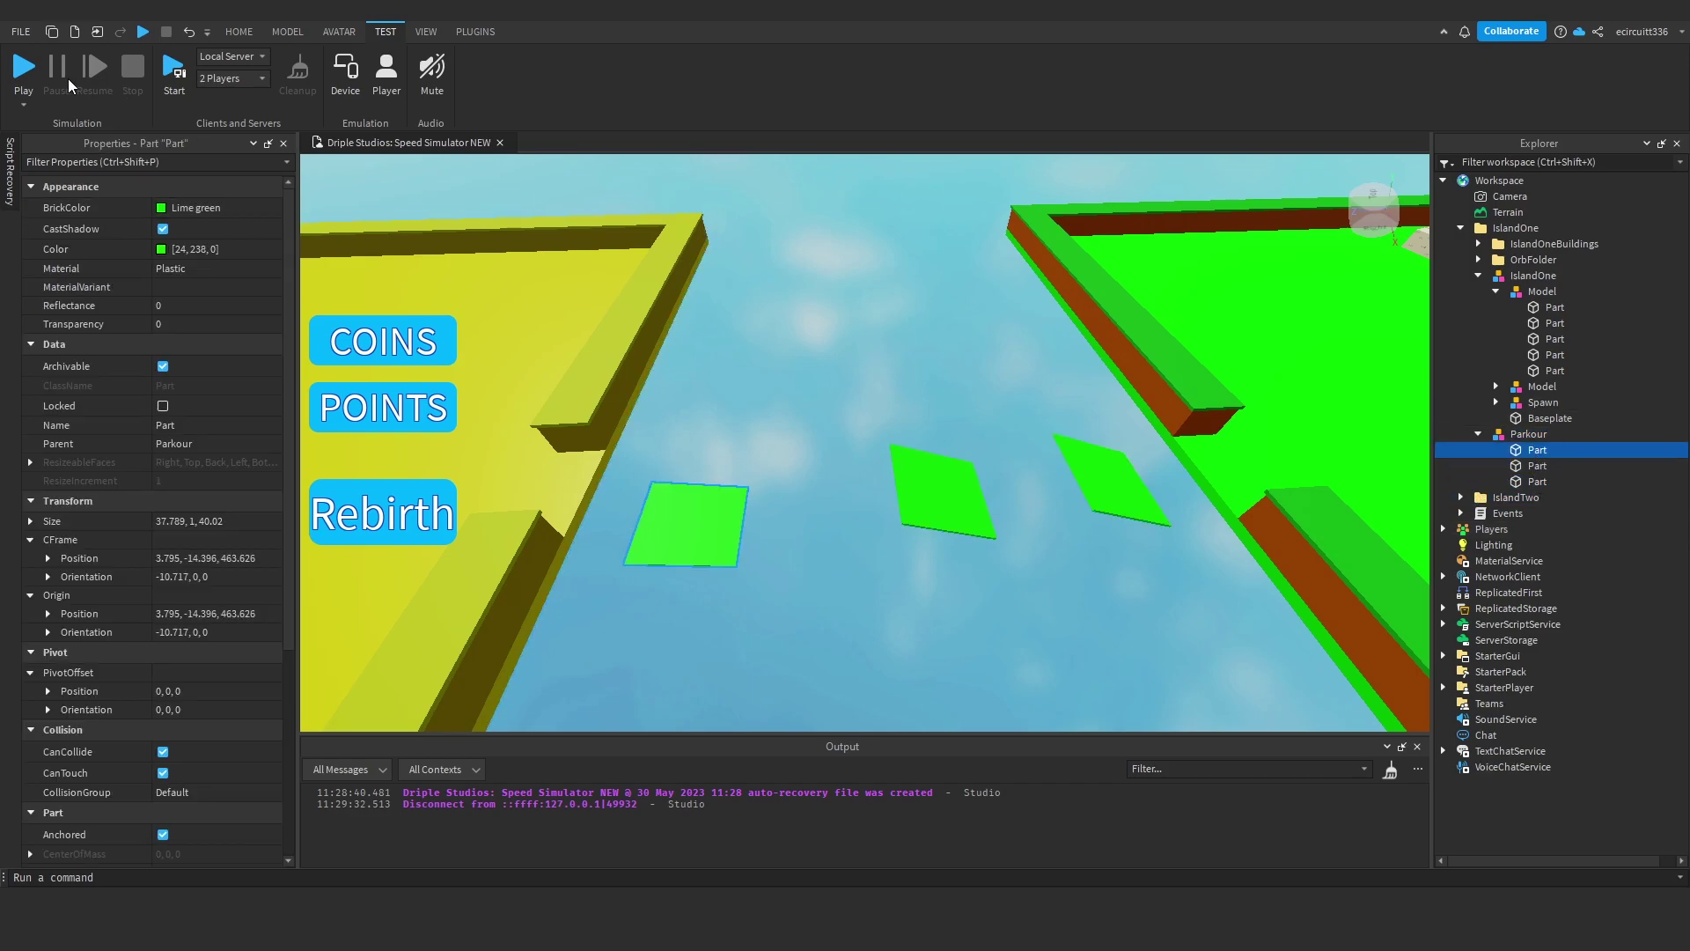
{"action": "left_click", "coordinate": [238, 32]}
{"action": "left_click_drag", "start_coordinate": [675, 443], "coordinate": [674, 430]}
{"action": "right_click_drag", "start_coordinate": [748, 396], "coordinate": [708, 397]}
{"action": "left_click", "coordinate": [775, 378]}
- Start a new playtest and cross the parkour platforms from IslandOne onto IslandTwo
{"action": "left_click", "coordinate": [386, 33]}
{"action": "left_click", "coordinate": [24, 68]}
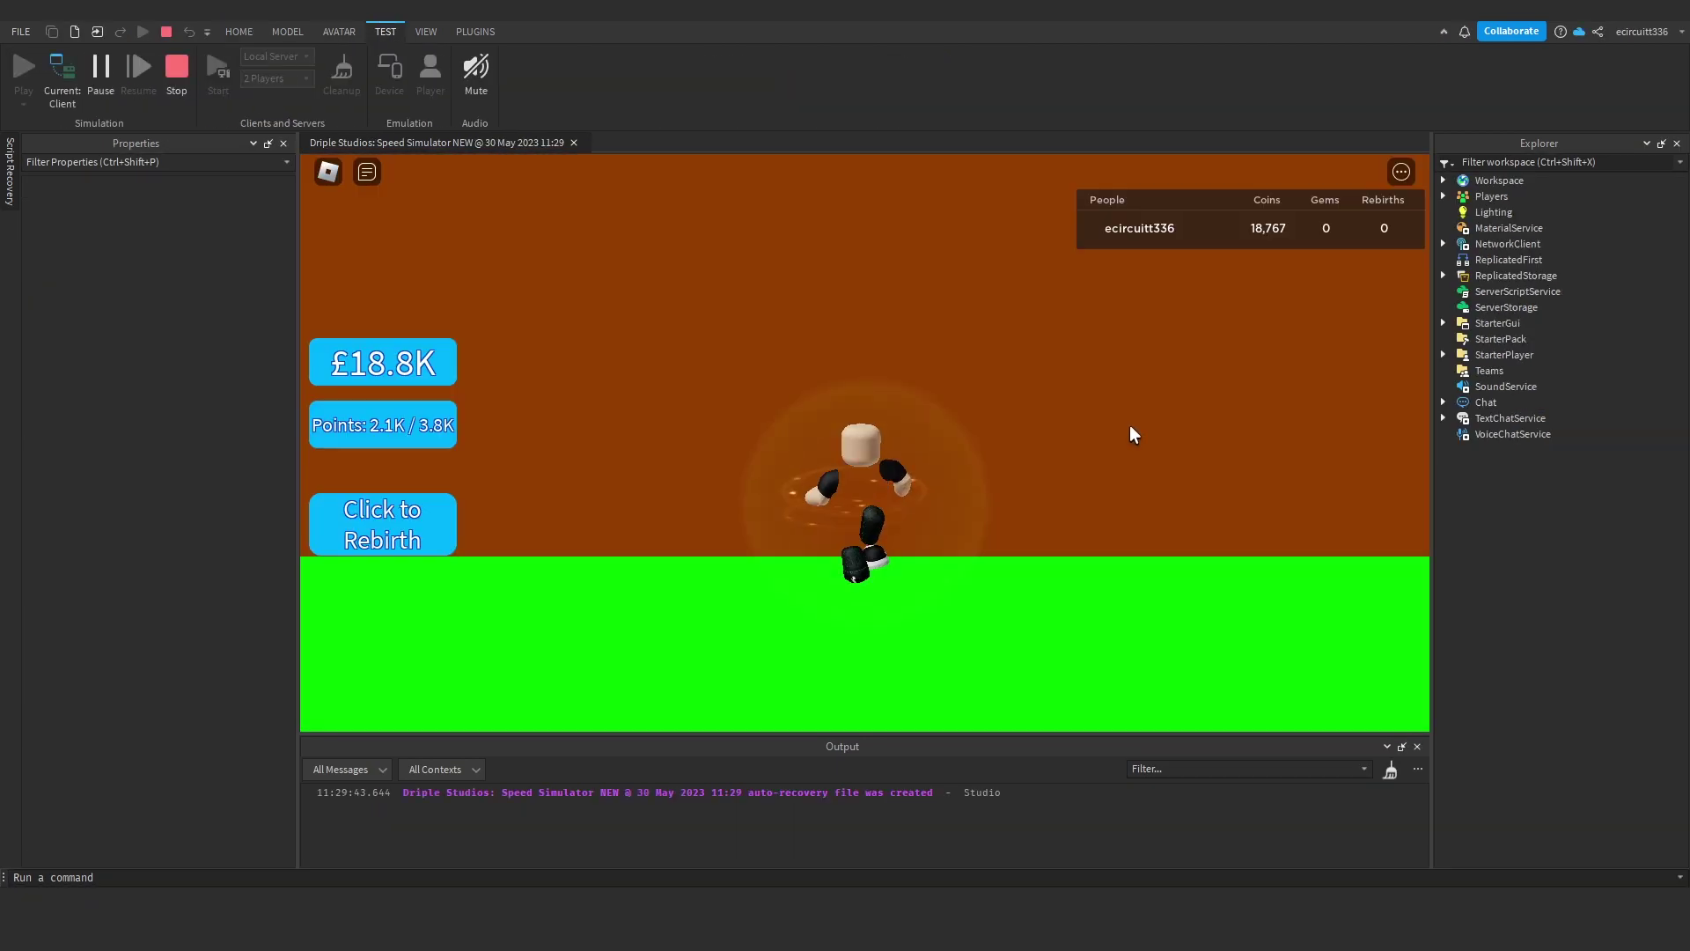
{"action": "right_click_drag", "start_coordinate": [1128, 425], "coordinate": [1049, 388]}
{"action": "key", "text": "w"}
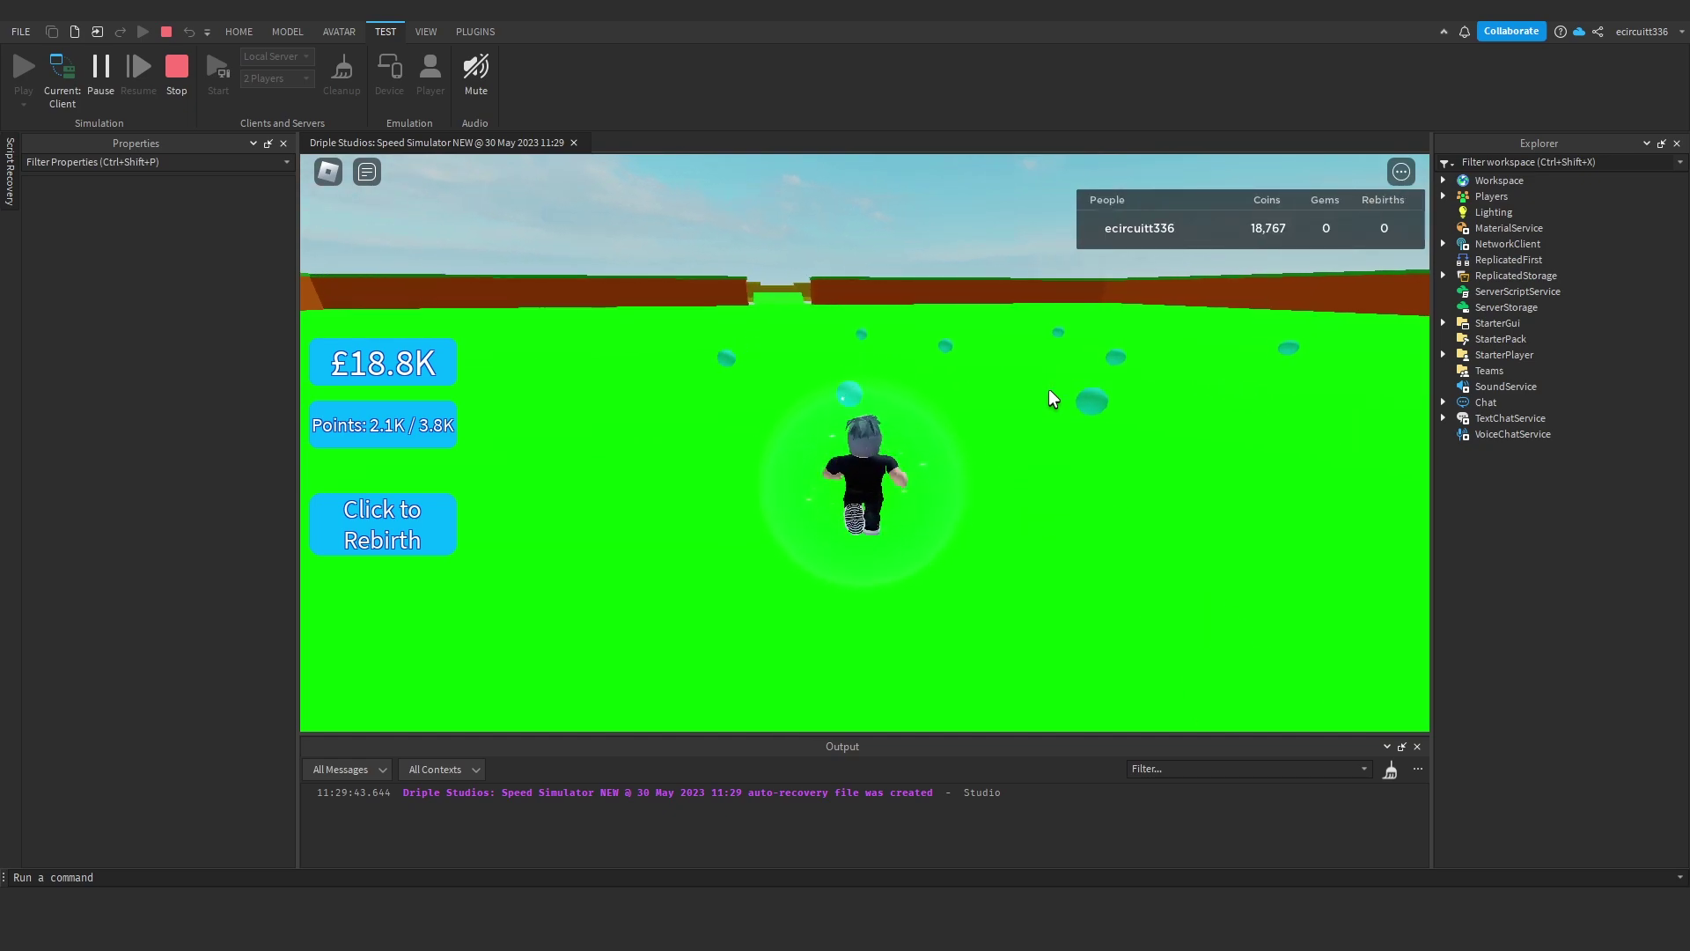
{"action": "key", "text": "Tab"}
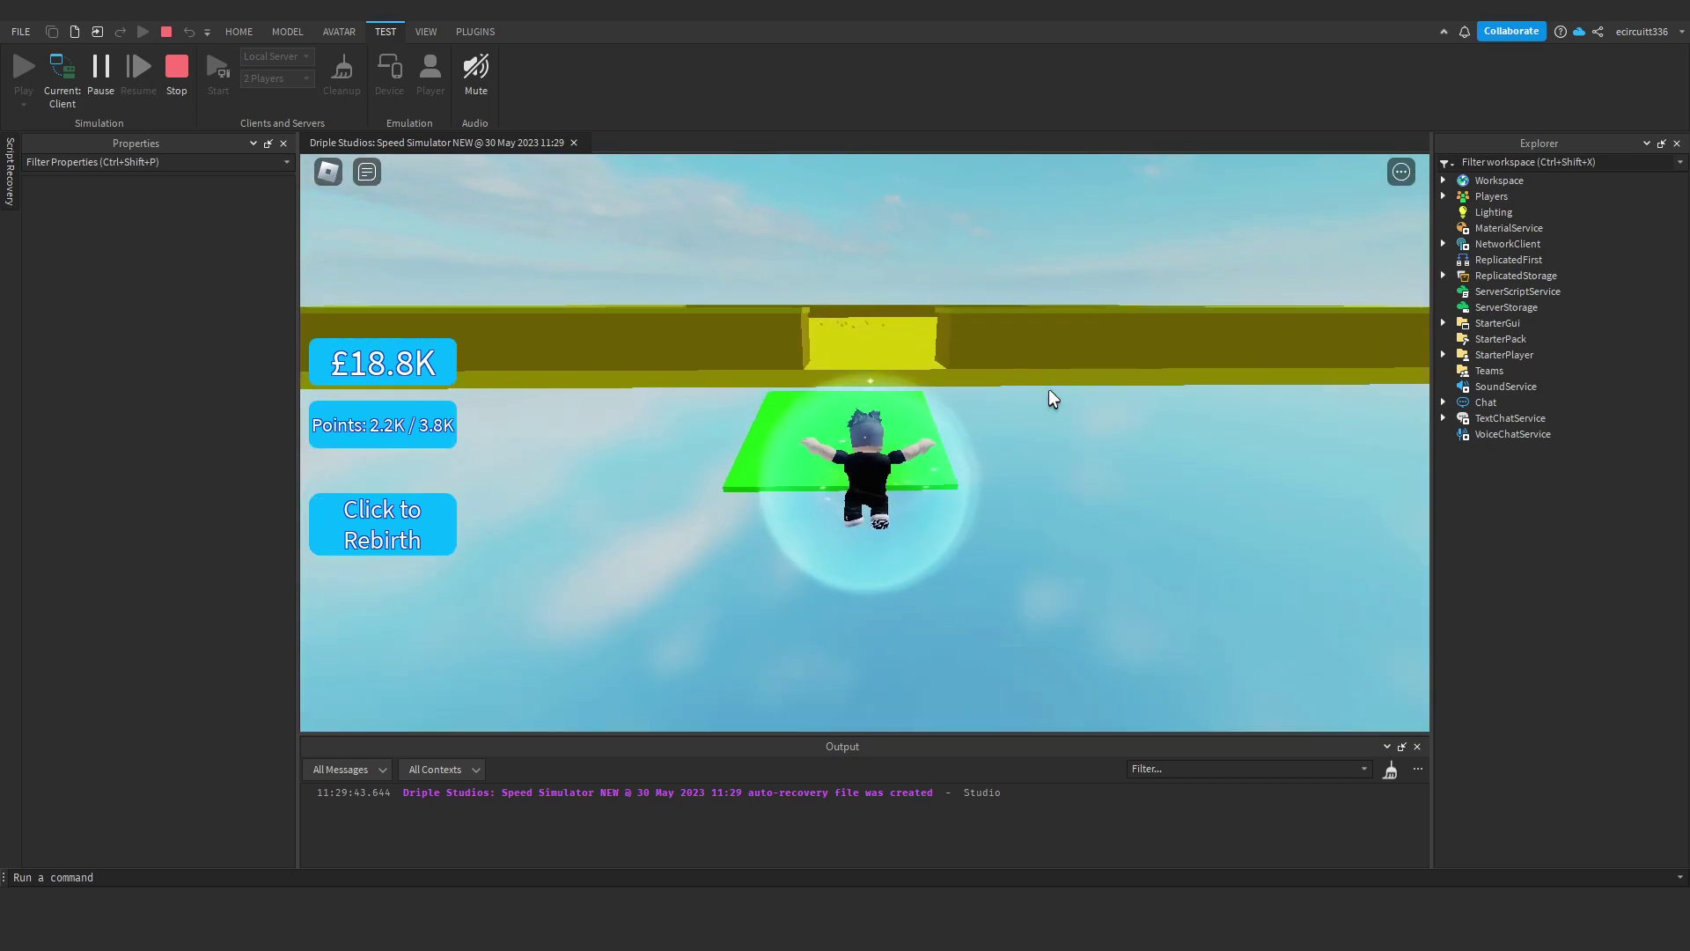
{"action": "key", "text": "Tab"}
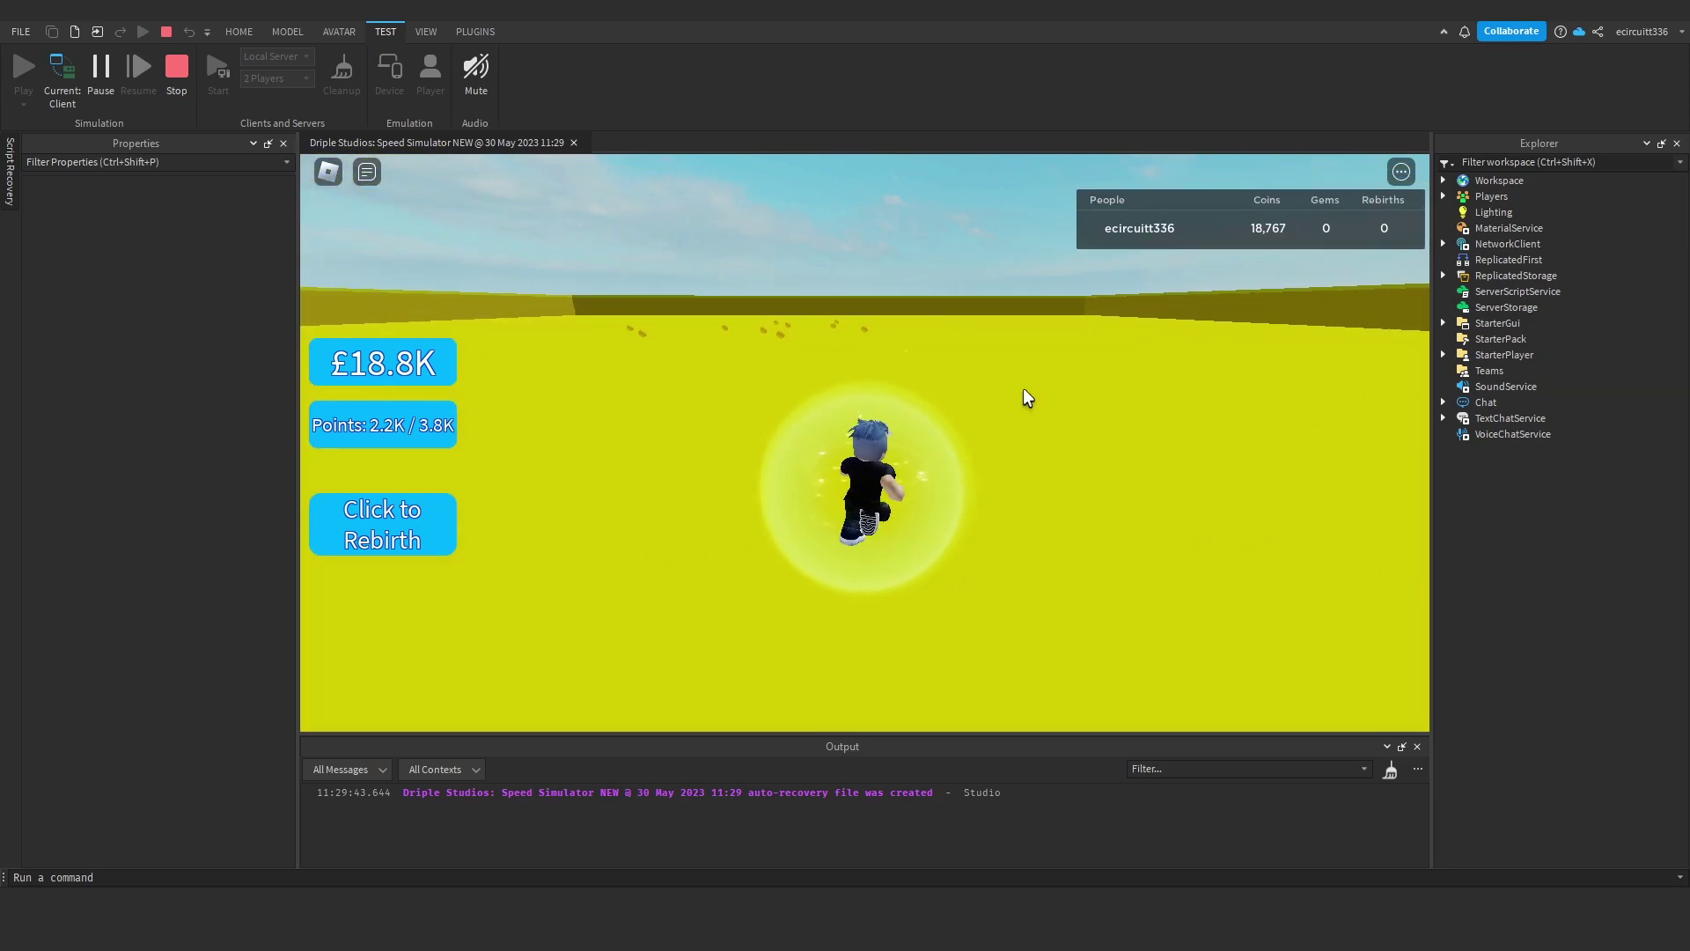
- Run the character among the yellow orbs on IslandTwo to test collecting them
{"action": "right_click_drag", "start_coordinate": [1048, 389], "coordinate": [1048, 389]}
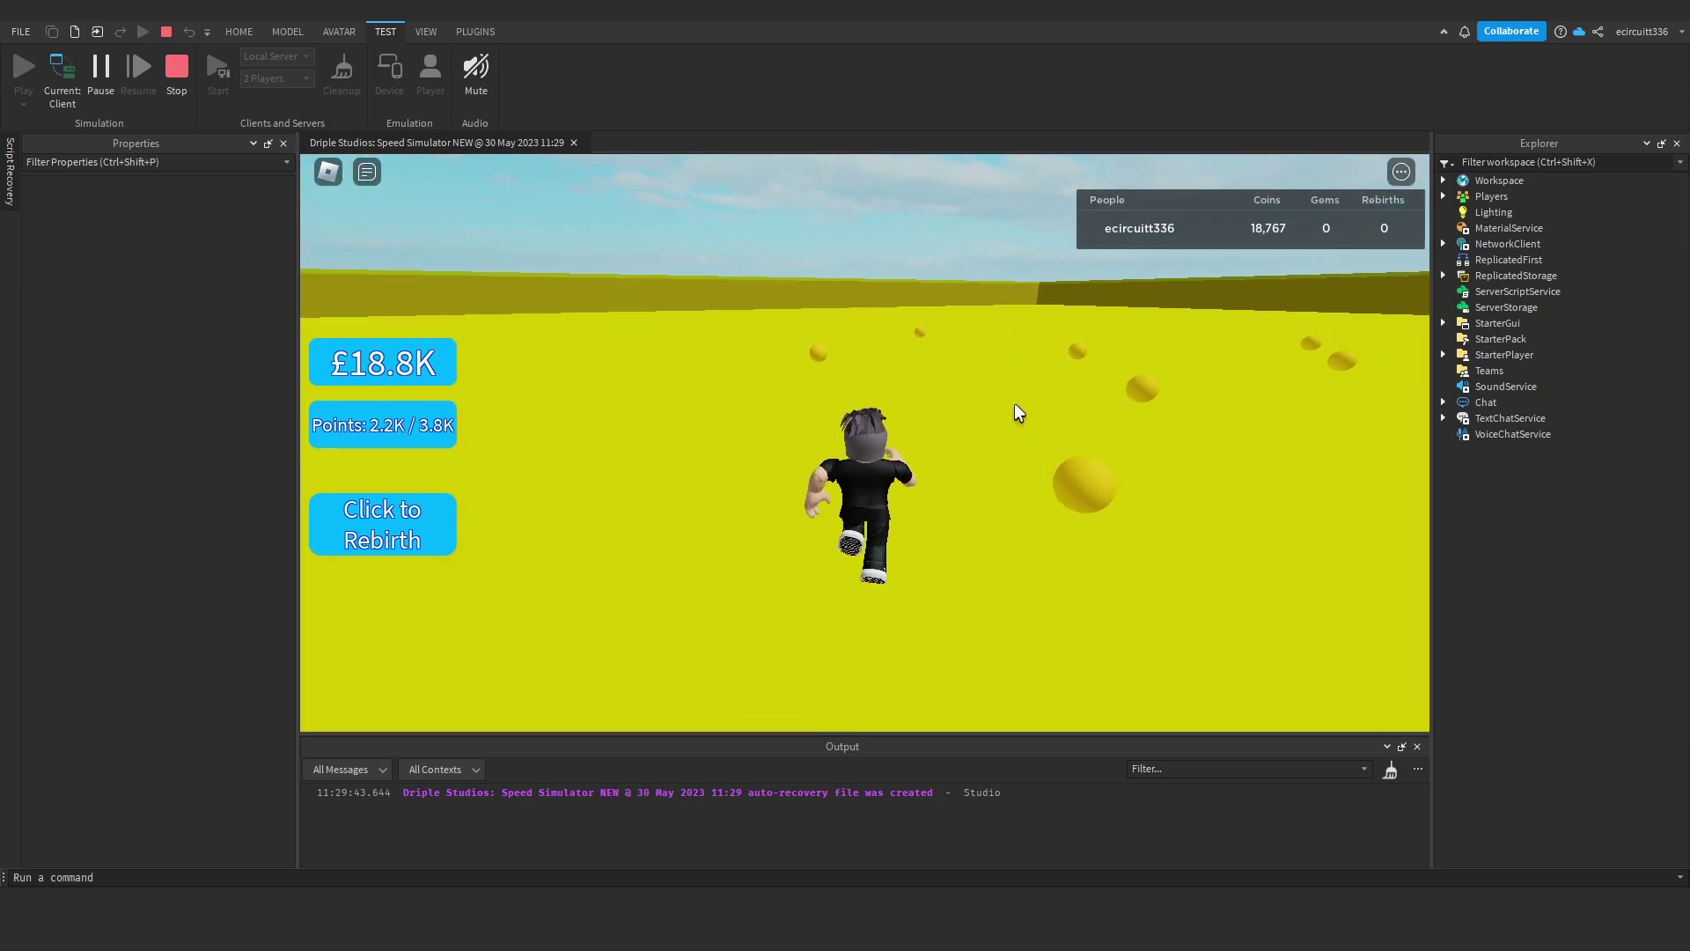
{"action": "right_click_drag", "start_coordinate": [1003, 409], "coordinate": [996, 409]}
{"action": "right_click_drag", "start_coordinate": [734, 434], "coordinate": [734, 434]}
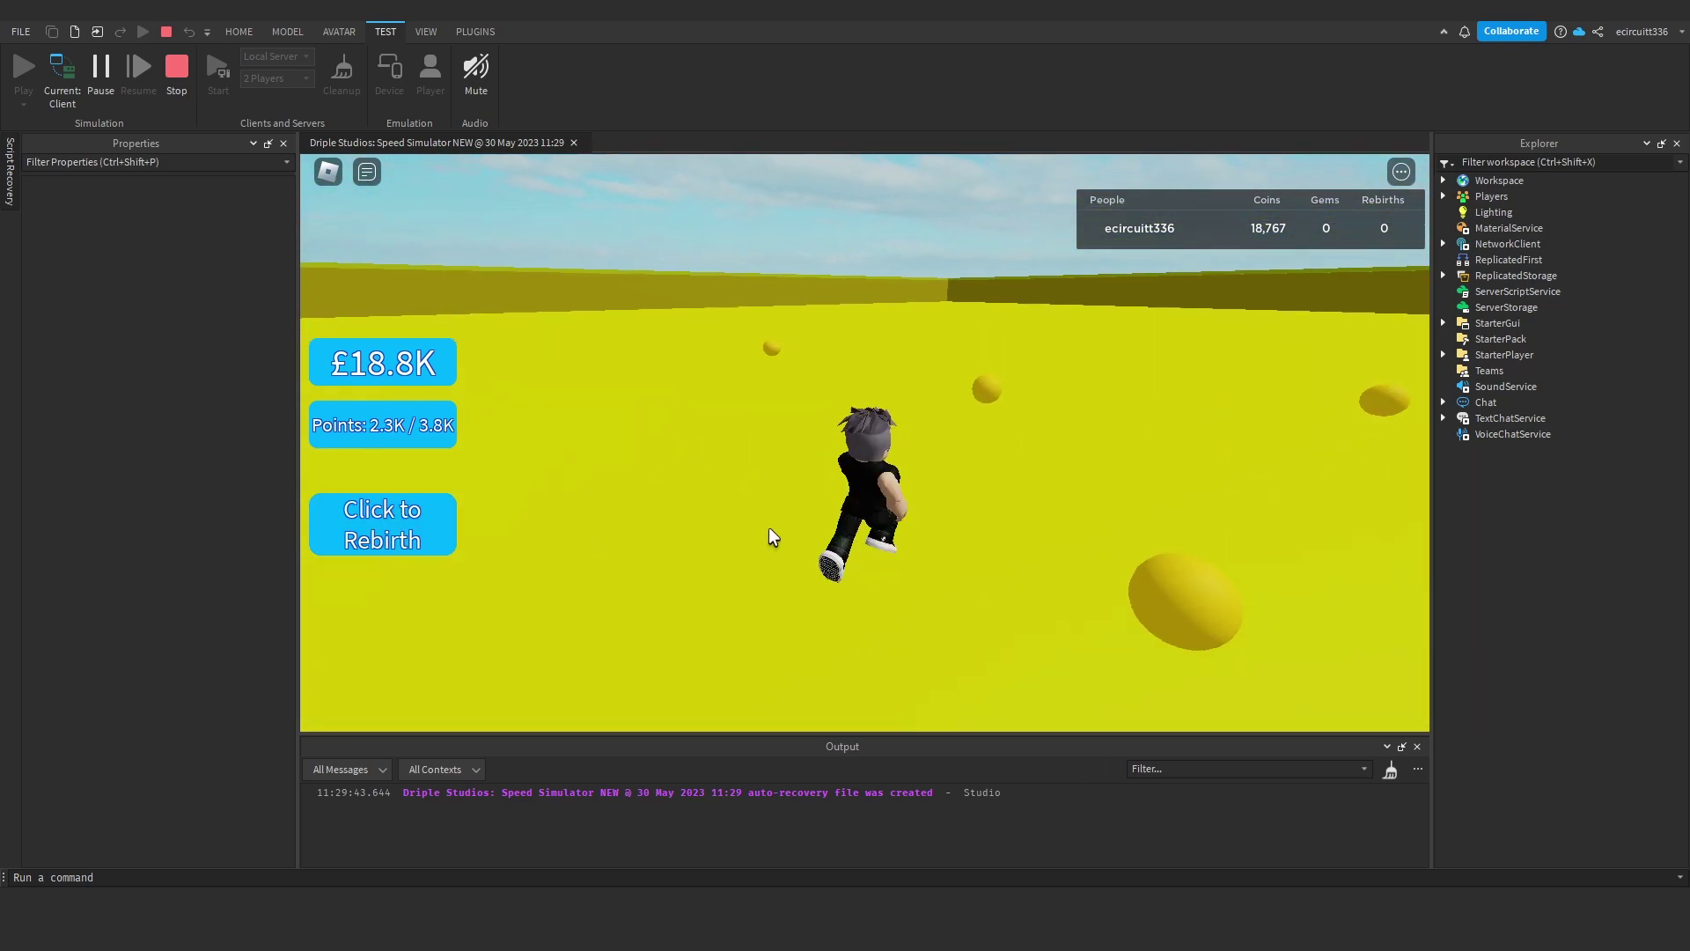
- Trigger a rebirth on IslandTwo, turn back towards IslandOne and end the playtest
{"action": "left_click", "coordinate": [381, 541]}
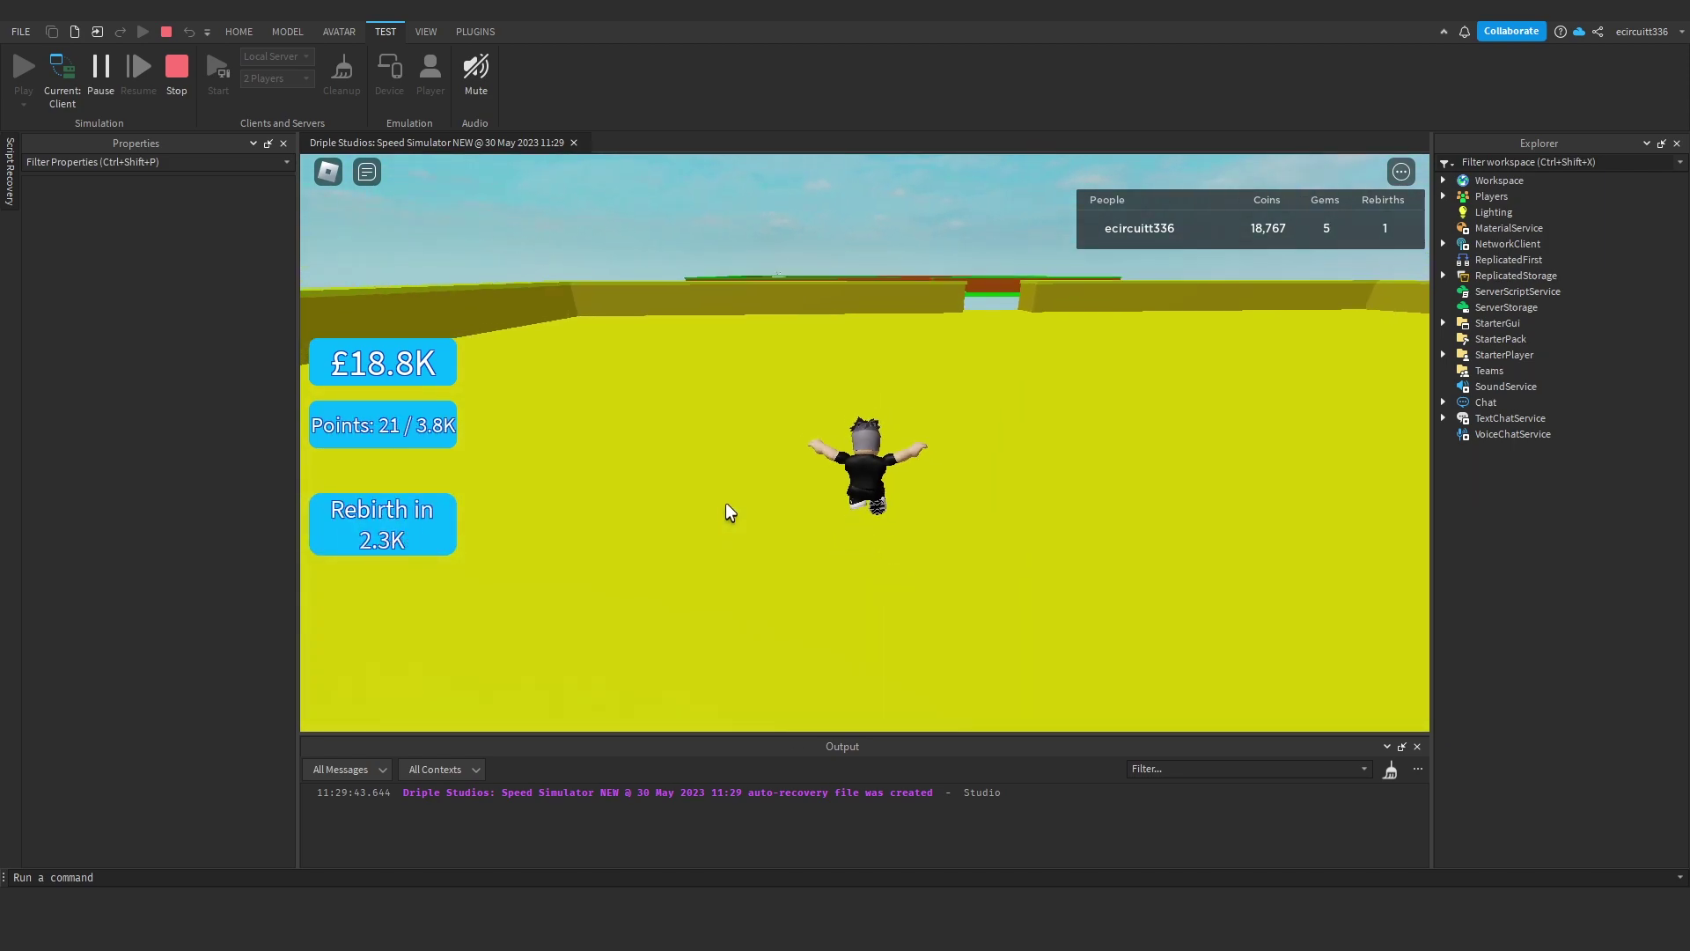
{"action": "right_click_drag", "start_coordinate": [917, 325], "coordinate": [868, 336]}
{"action": "key", "text": "Tab"}
{"action": "scroll", "coordinate": [875, 458], "scroll_direction": "down", "scroll_amount": 5}
{"action": "scroll", "coordinate": [868, 336], "scroll_direction": "down", "scroll_amount": 5}
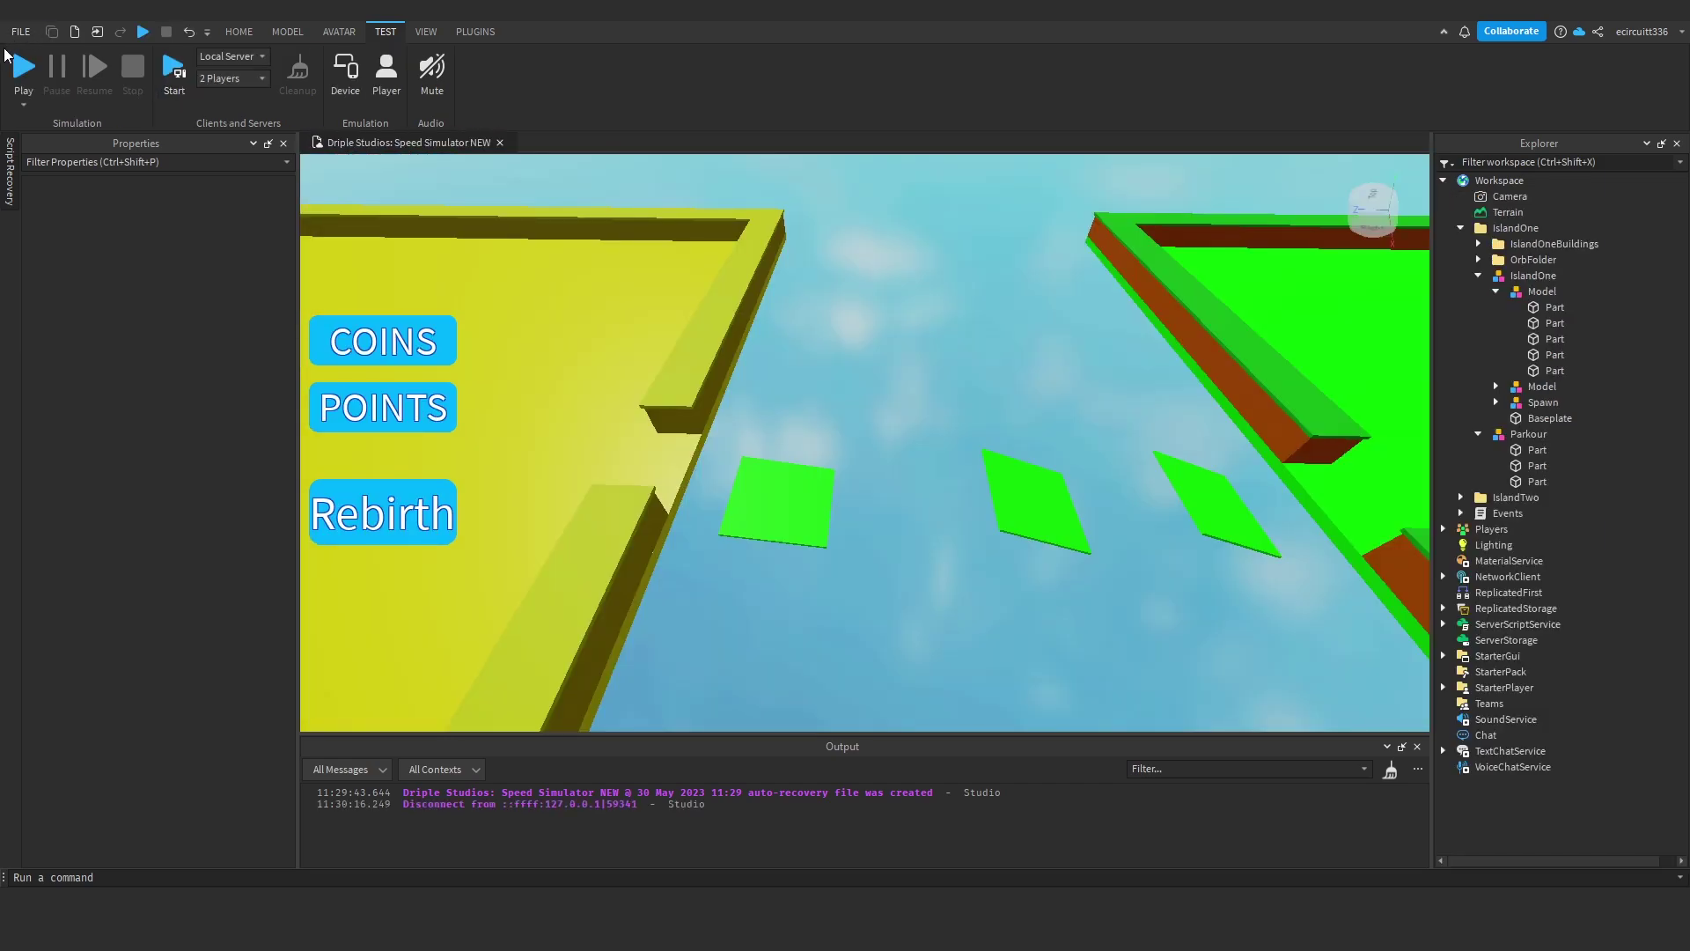
- Collapse the IslandOne model and its parent IslandOne folder in the workspace tree
{"action": "scroll", "coordinate": [752, 310], "scroll_direction": "down", "scroll_amount": 4}
{"action": "right_click_drag", "start_coordinate": [746, 310], "coordinate": [747, 310]}
{"action": "scroll", "coordinate": [746, 309], "scroll_direction": "up", "scroll_amount": 2}
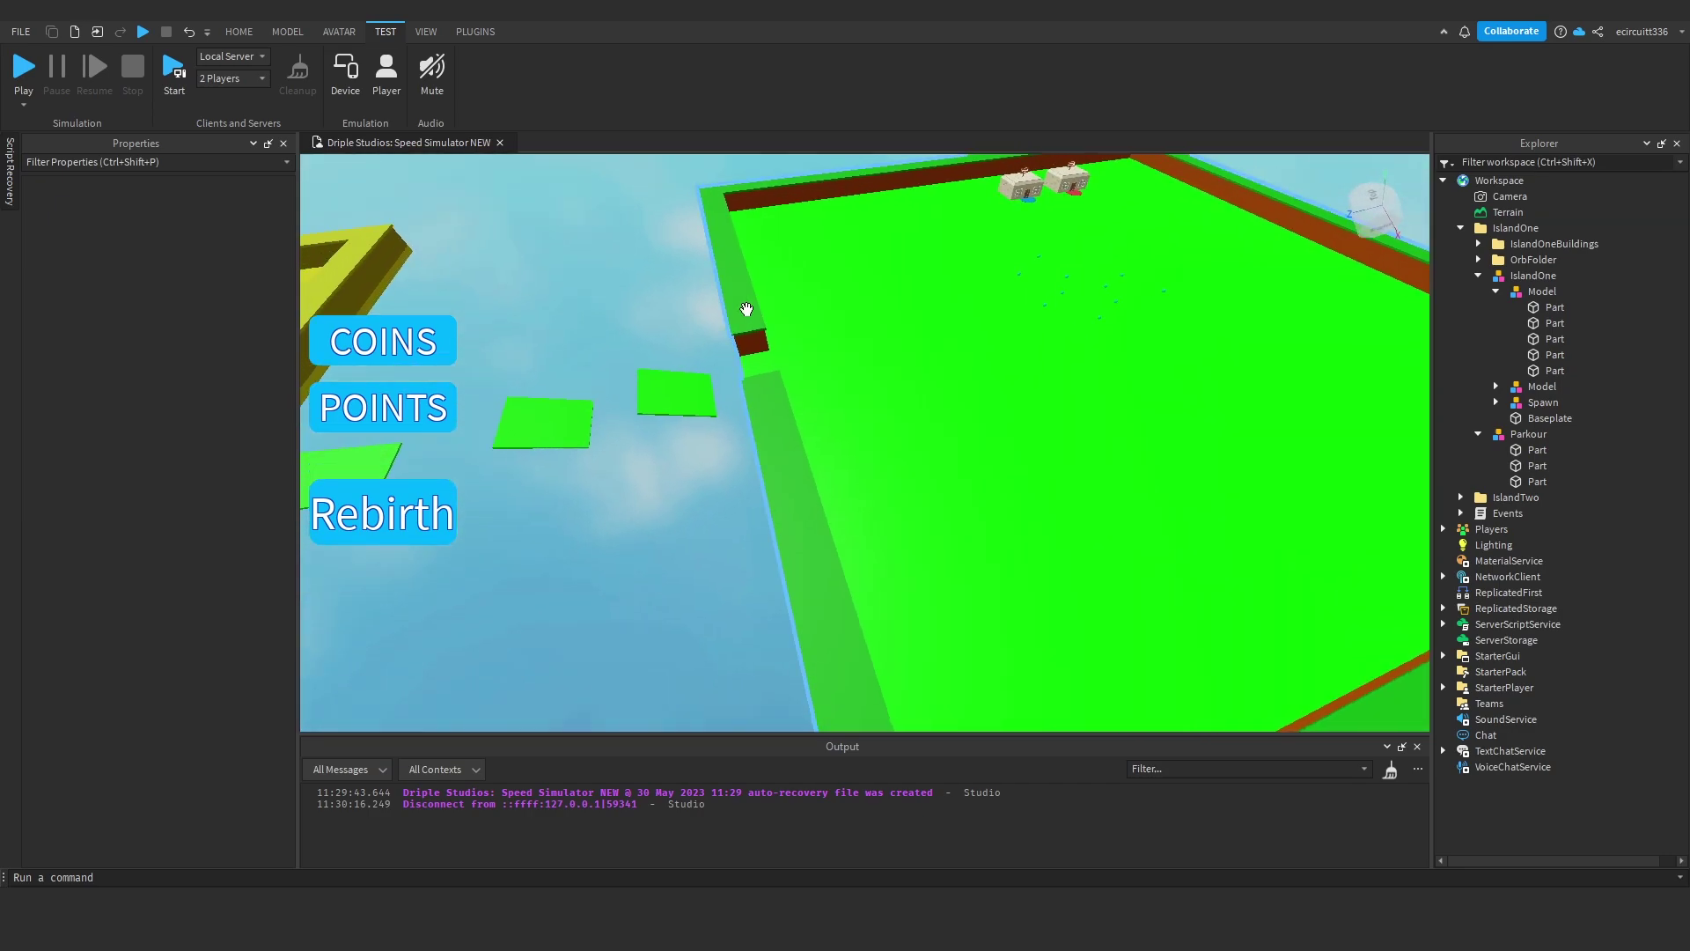
{"action": "scroll", "coordinate": [746, 309], "scroll_direction": "down", "scroll_amount": 3}
{"action": "left_click", "coordinate": [1479, 275]}
{"action": "left_click", "coordinate": [1479, 291]}
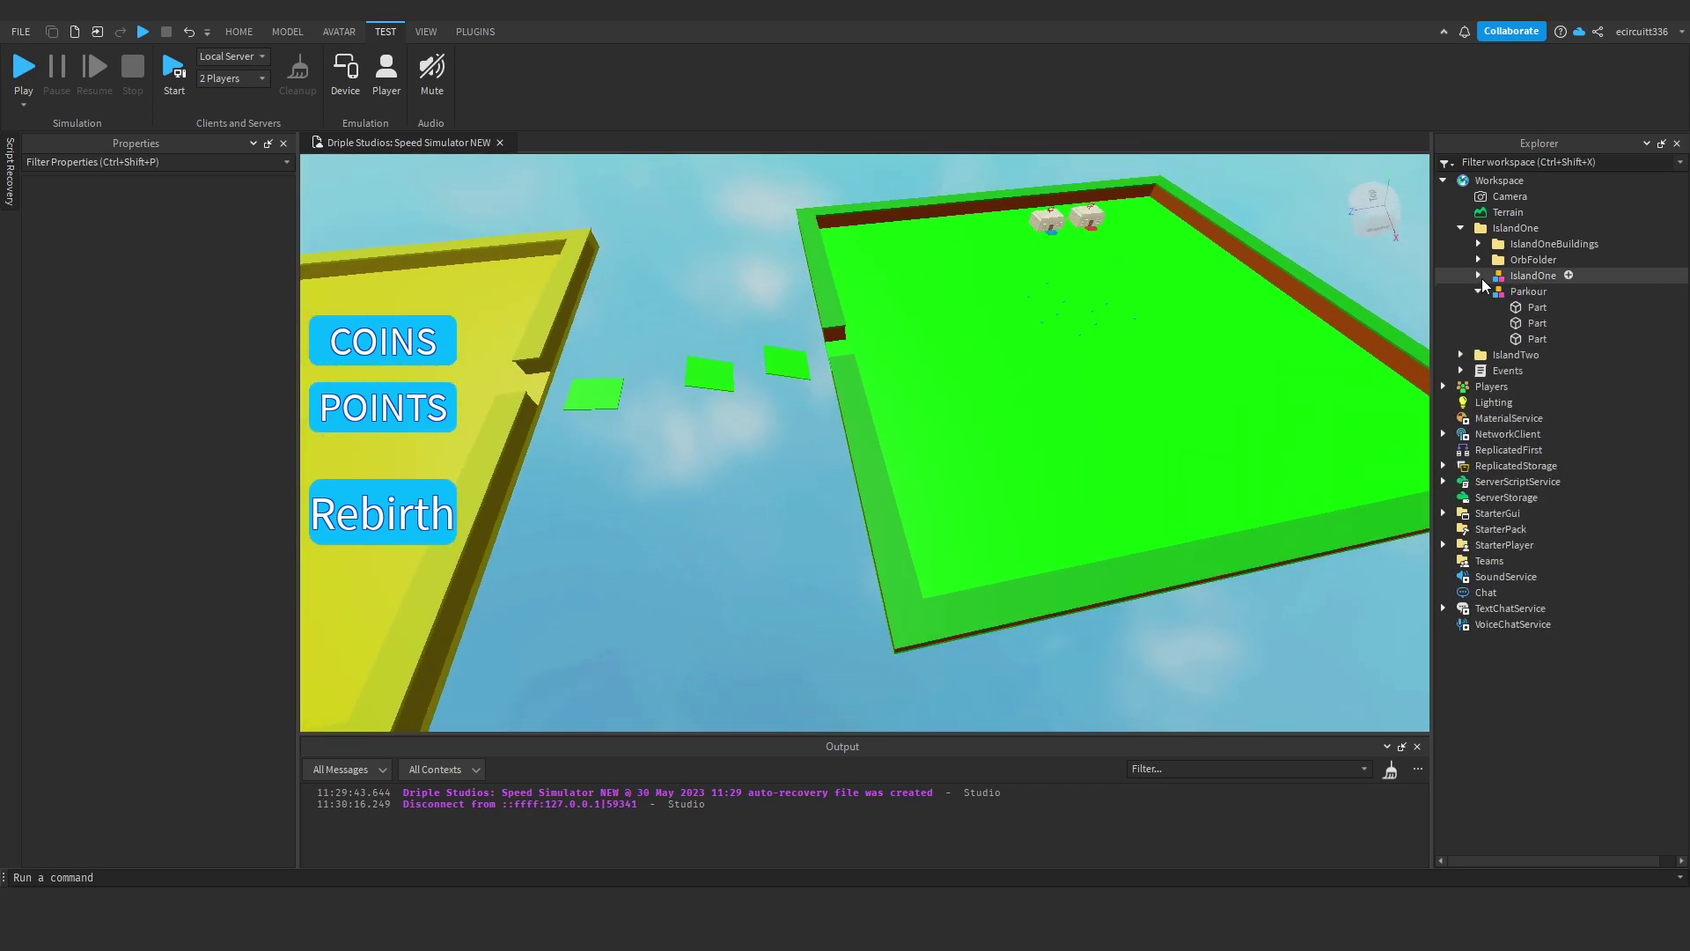
{"action": "left_click", "coordinate": [1462, 228]}
{"action": "right_click_drag", "start_coordinate": [972, 222], "coordinate": [972, 224]}
{"action": "scroll", "coordinate": [972, 223], "scroll_direction": "down", "scroll_amount": 3}
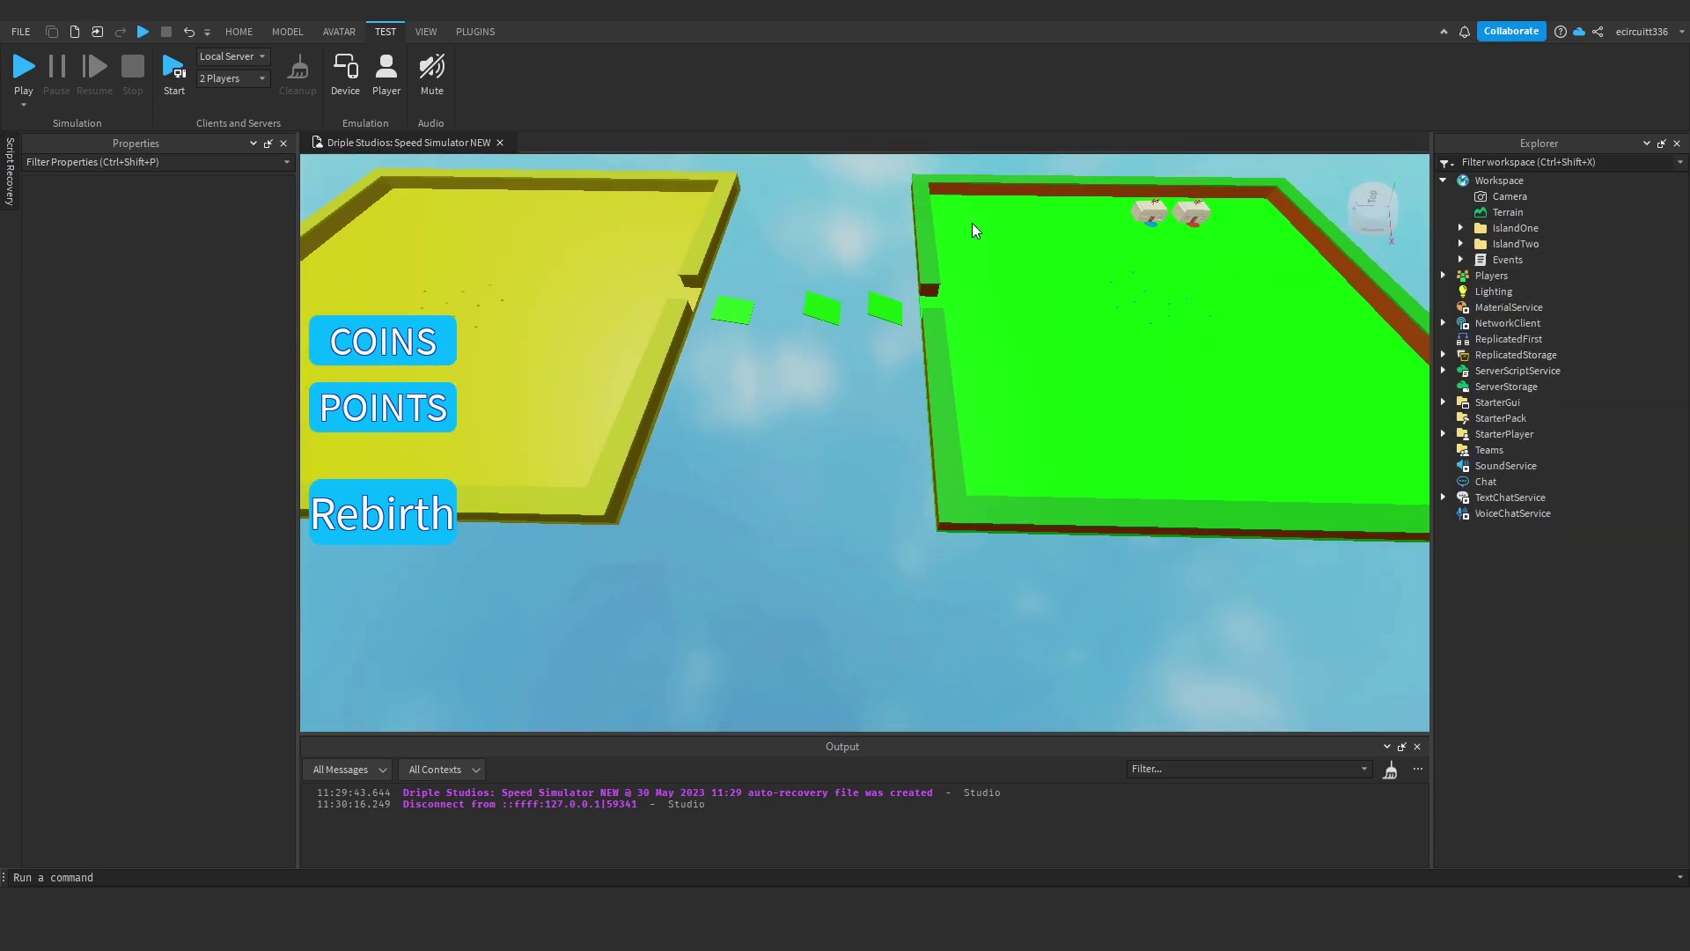
{"action": "right_click_drag", "start_coordinate": [794, 230], "coordinate": [793, 231]}
{"action": "scroll", "coordinate": [792, 229], "scroll_direction": "down", "scroll_amount": 3}
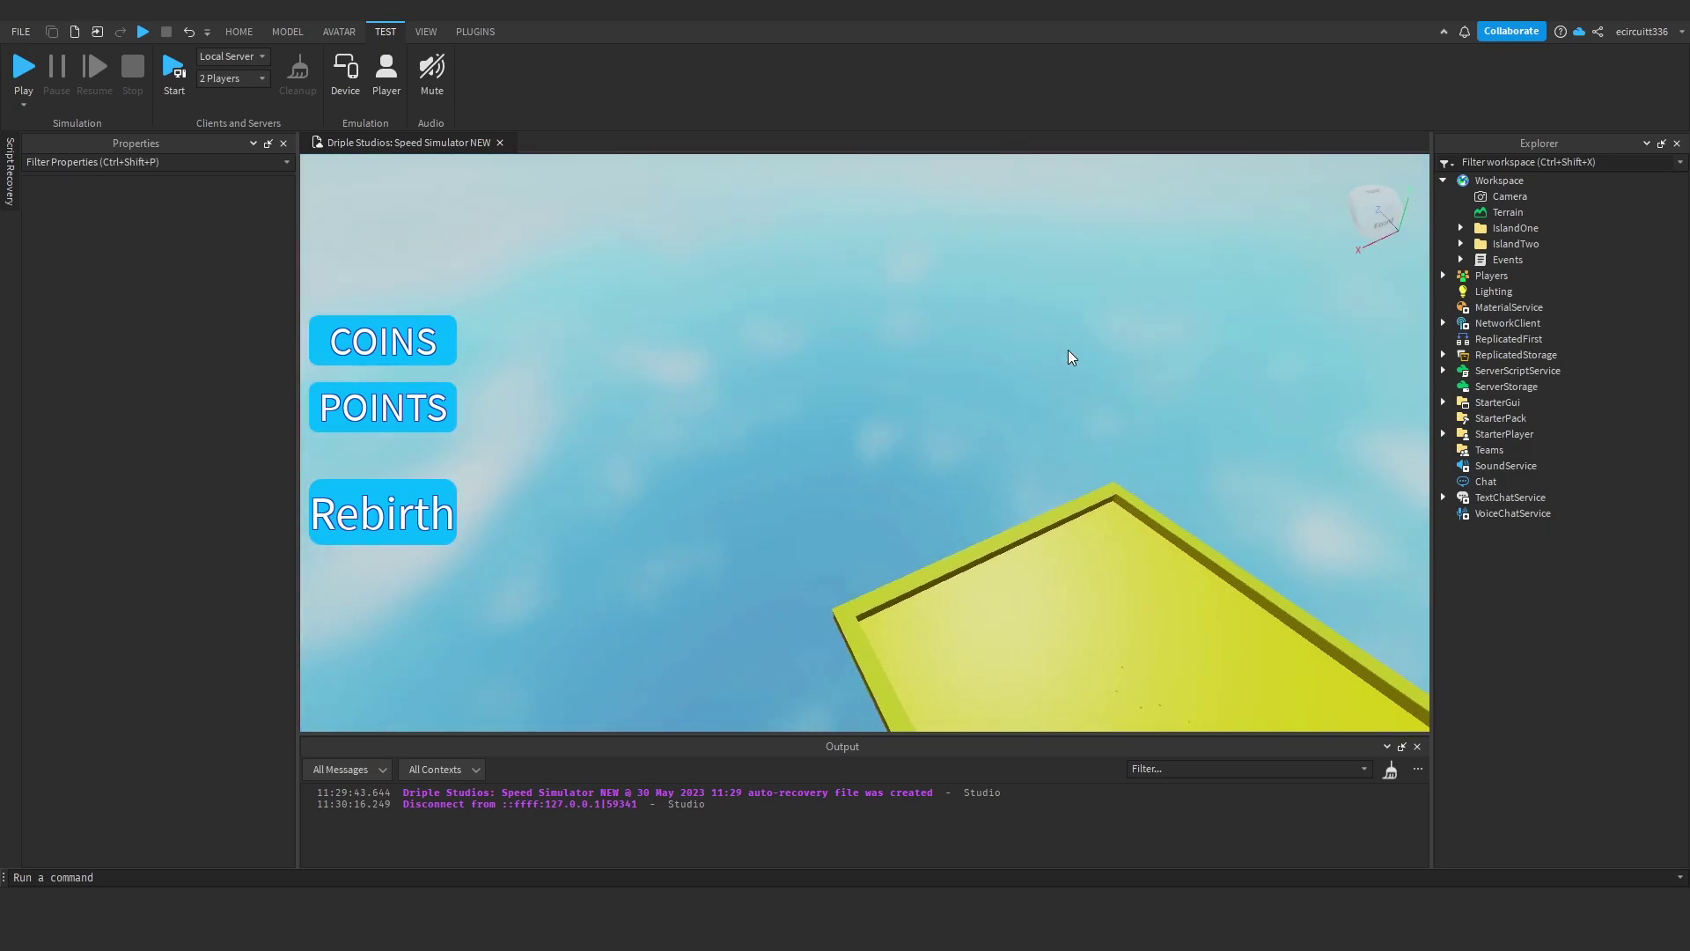
{"action": "key", "text": "w"}
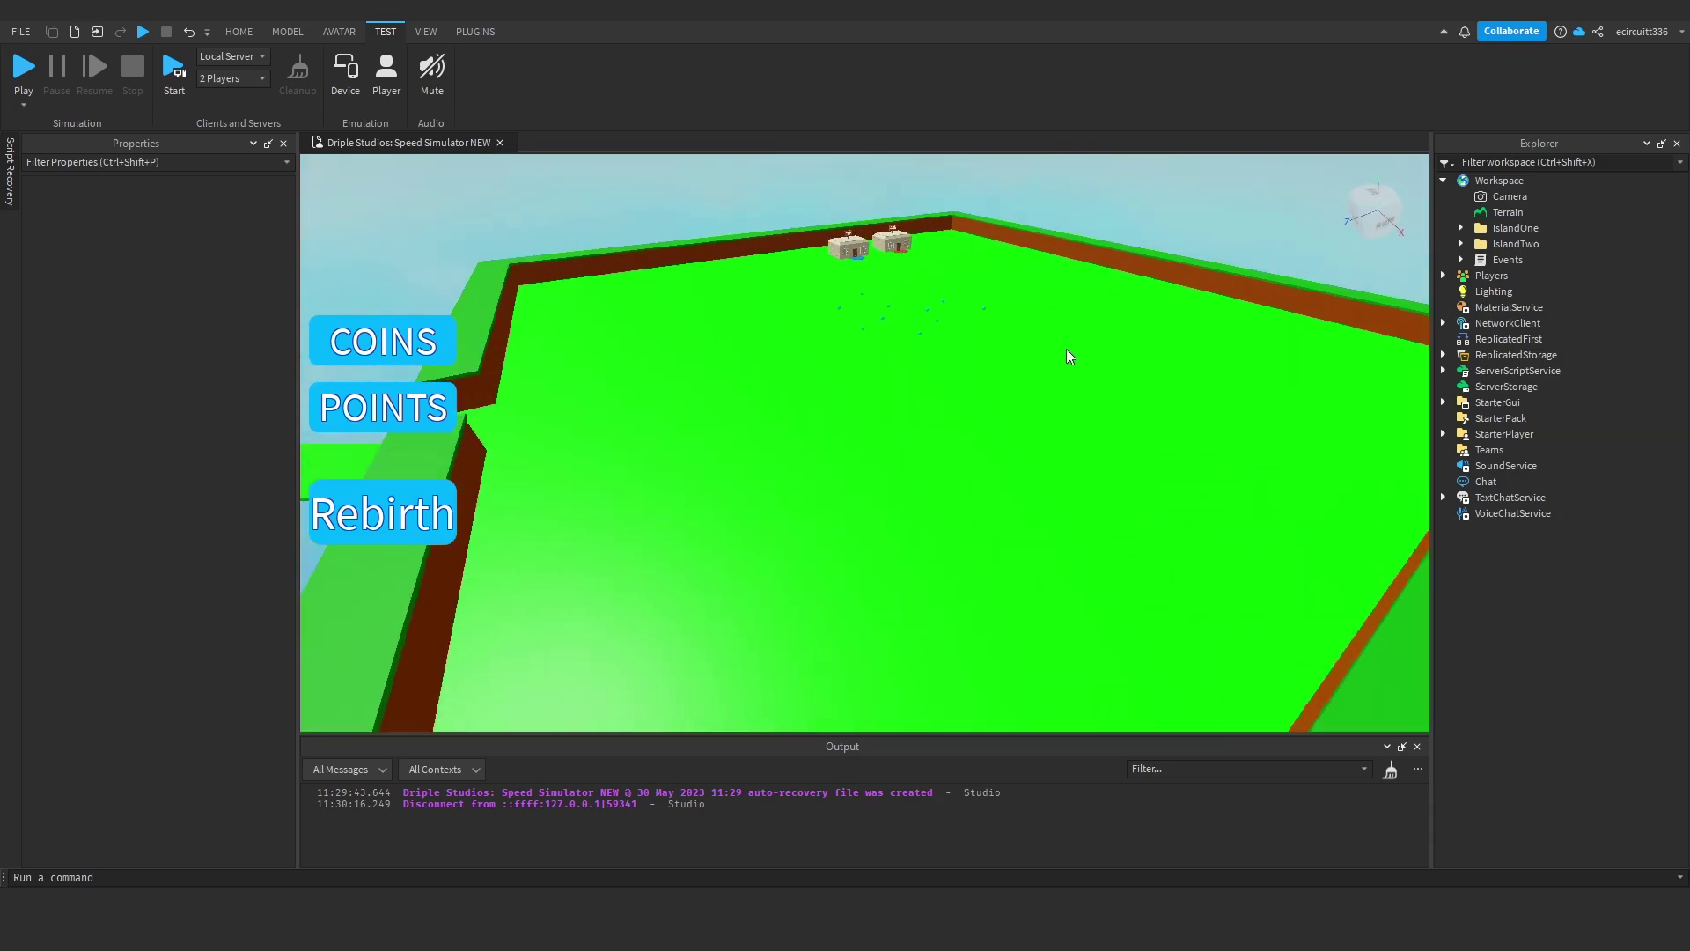
{"action": "key", "text": "s"}
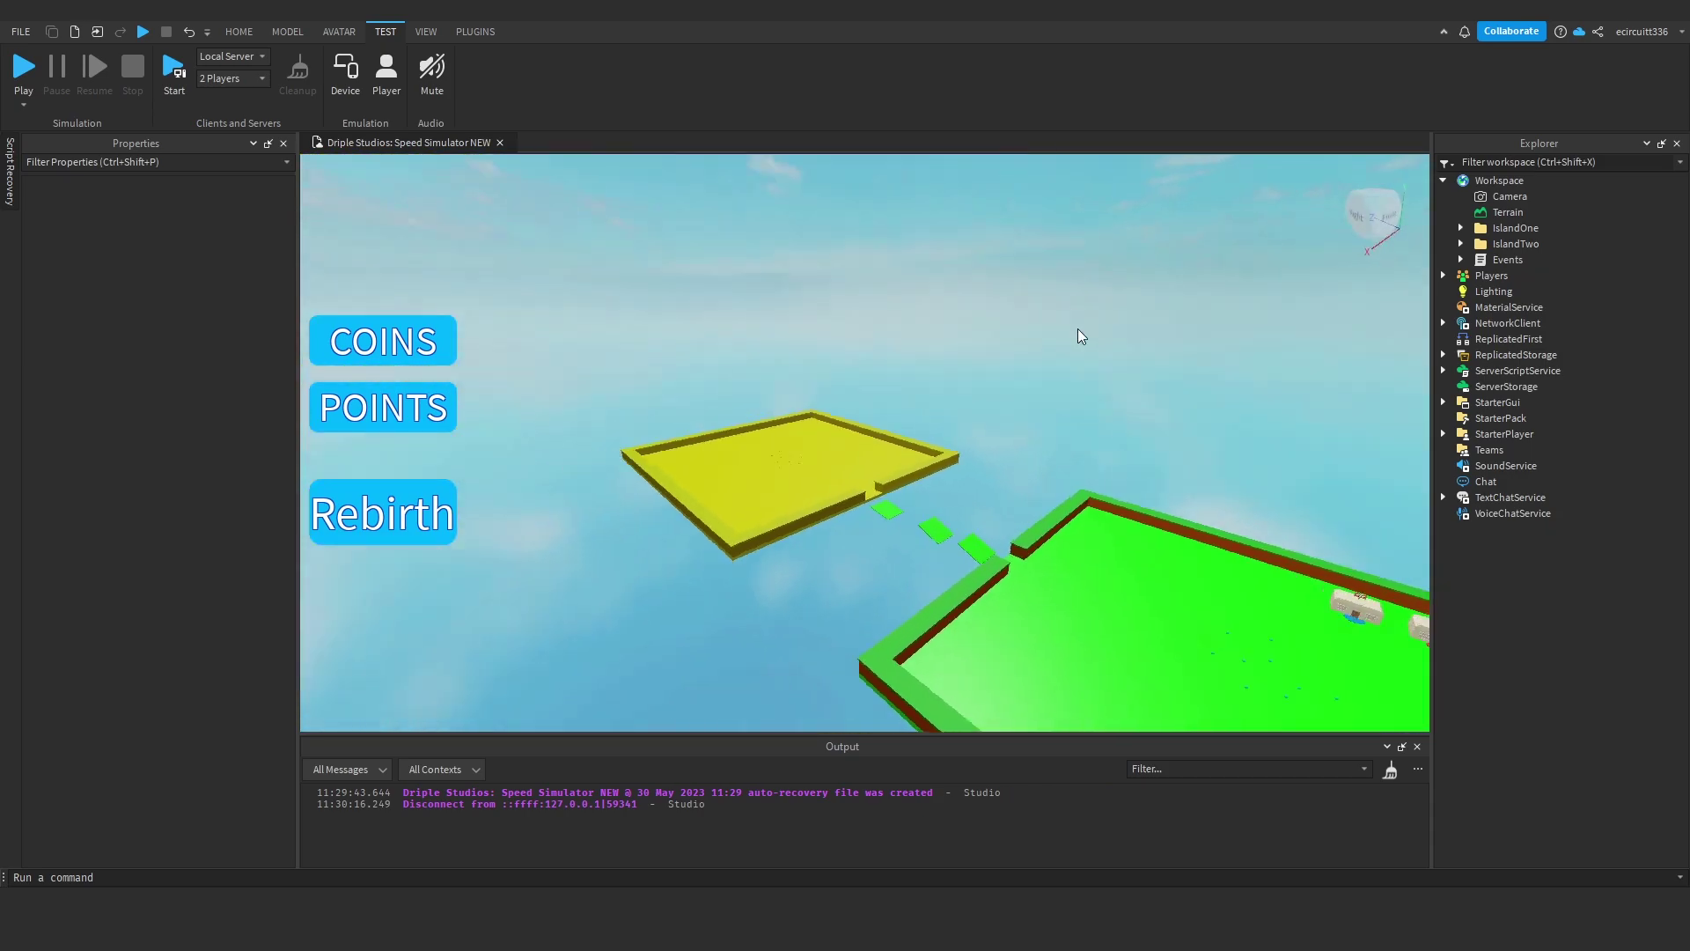